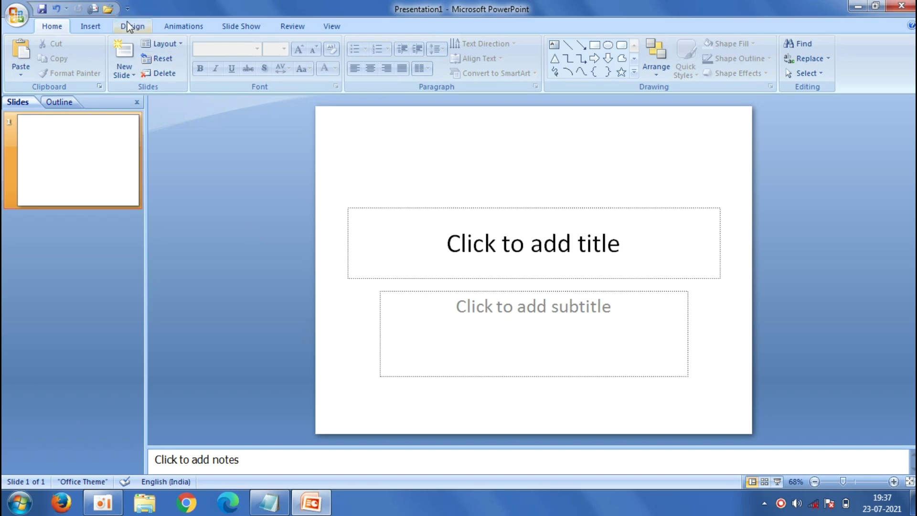
# Apply the purple Opulent theme, delete the opening slide and add a Title Only slide.
pyautogui.click(127, 25)
pyautogui.click(708, 57)
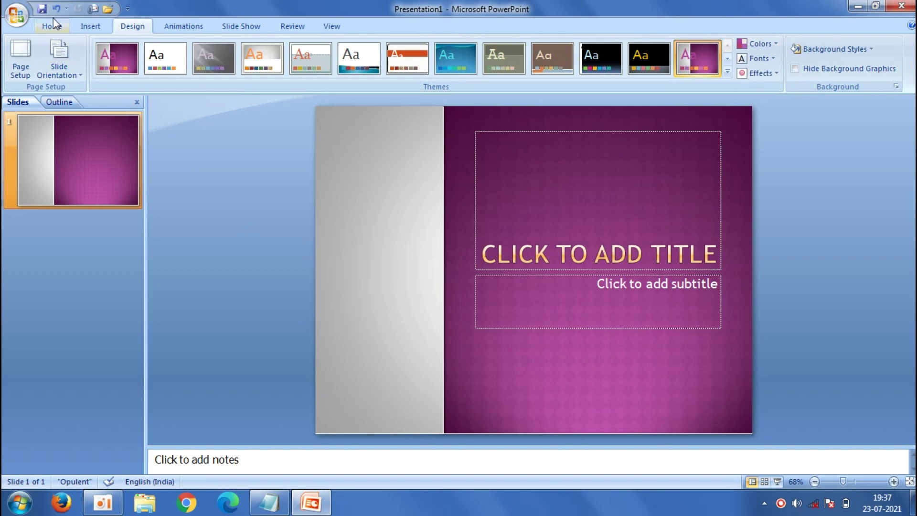
pyautogui.click(52, 26)
pyautogui.click(167, 76)
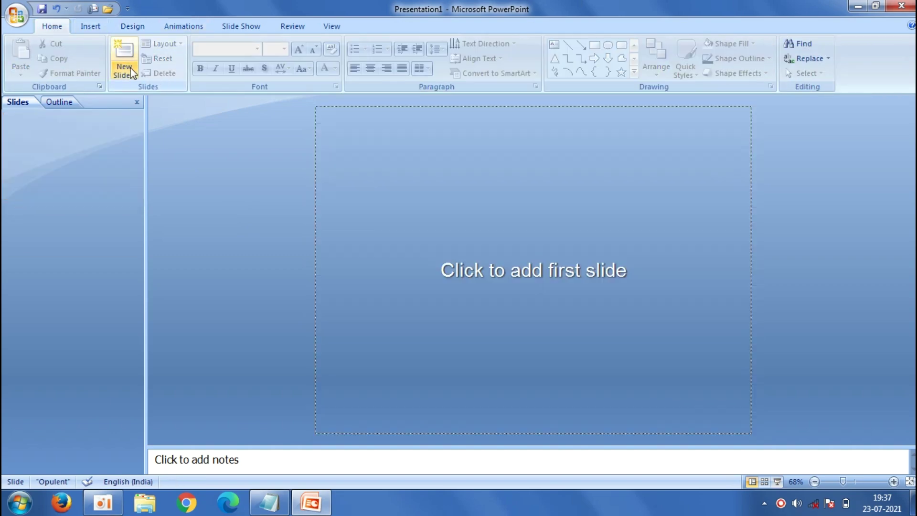
pyautogui.click(125, 72)
pyautogui.click(298, 200)
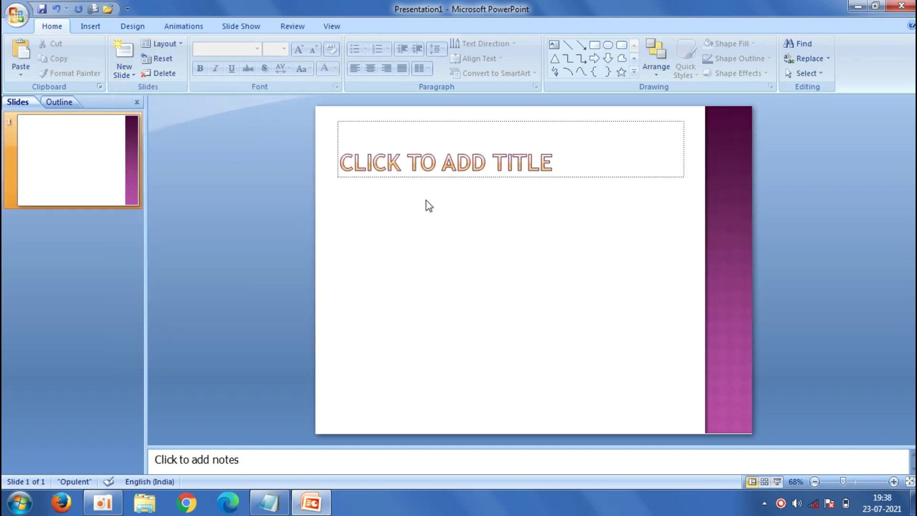
# Format the title box as centred, purple-pink, 88-point text and make it taller.
pyautogui.click(460, 159)
pyautogui.click(367, 71)
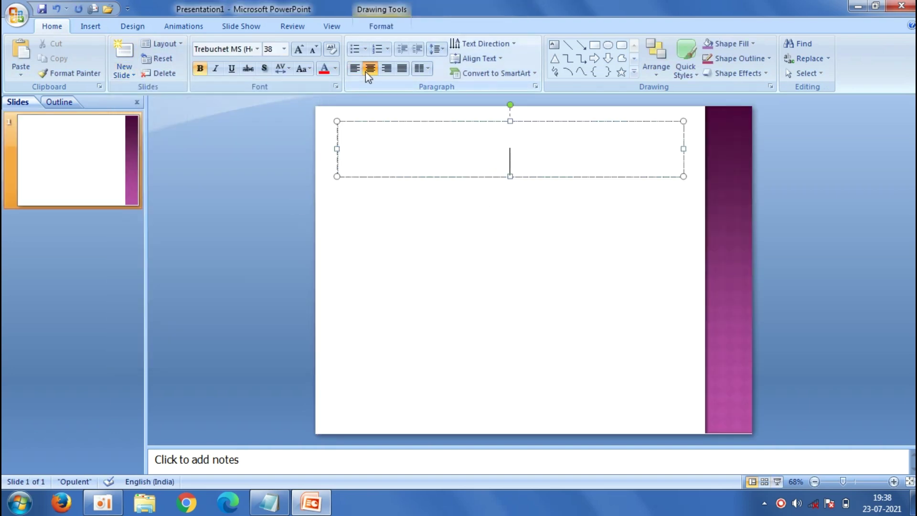
pyautogui.click(335, 69)
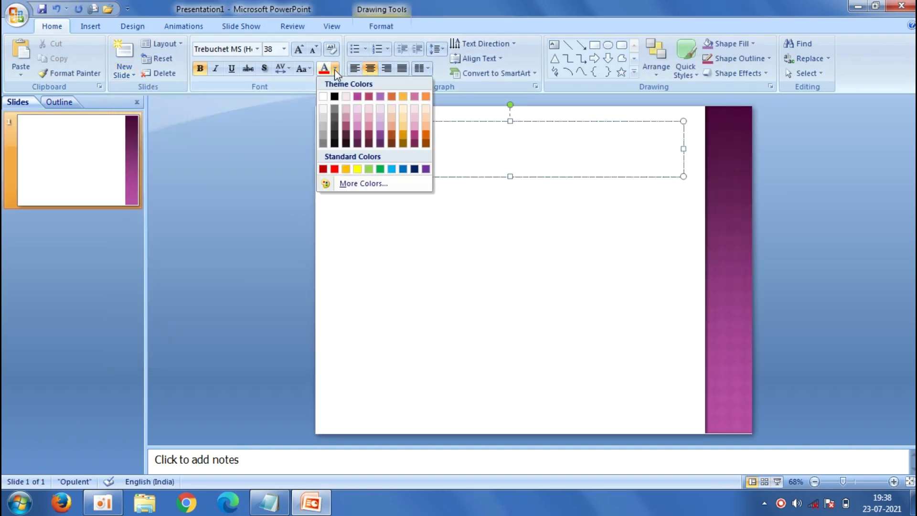
pyautogui.click(363, 95)
pyautogui.click(285, 48)
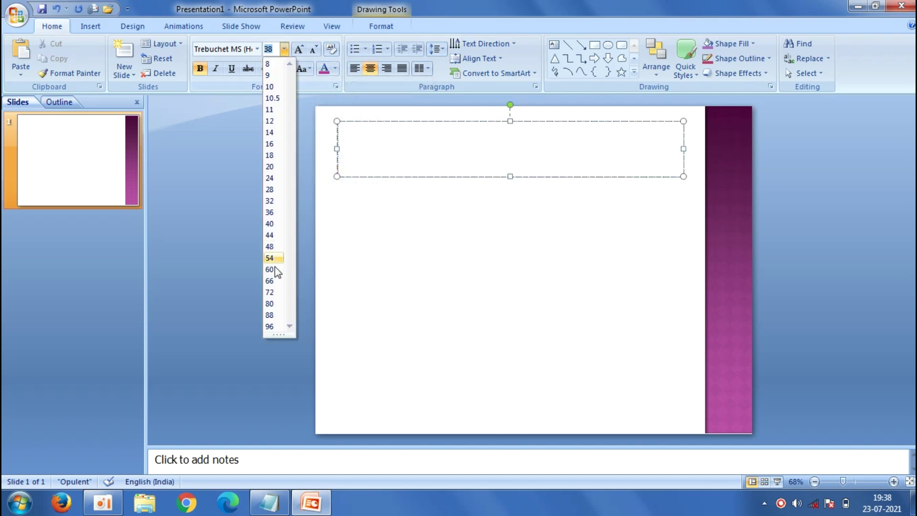
pyautogui.click(271, 318)
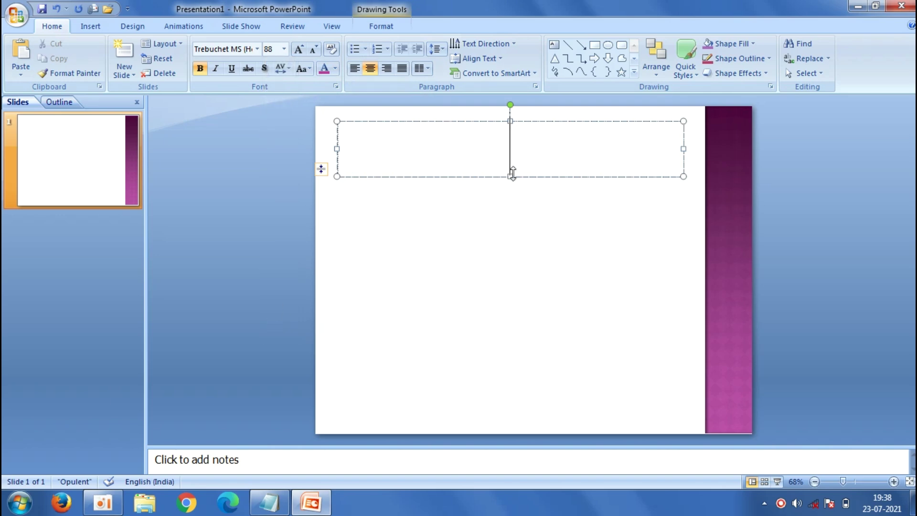
pyautogui.moveTo(510, 176); pyautogui.dragTo(504, 243)
pyautogui.click(504, 194)
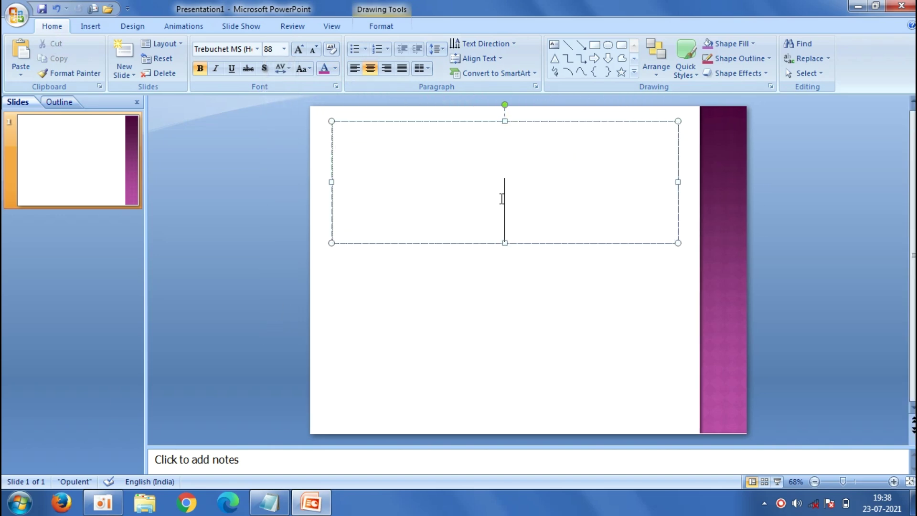
# Copy the heading TOURISM IN INDIA from the tour notes in Notepad.
pyautogui.click(269, 503)
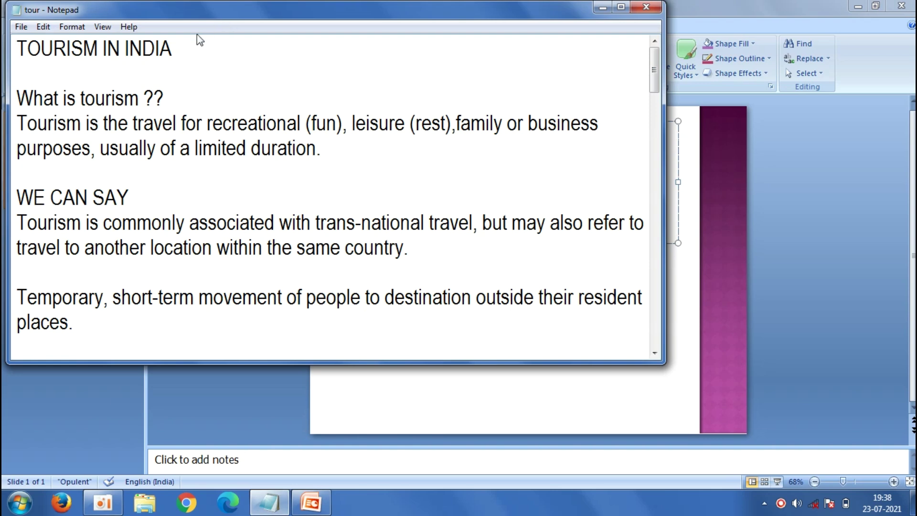
pyautogui.moveTo(187, 49); pyautogui.dragTo(18, 48)
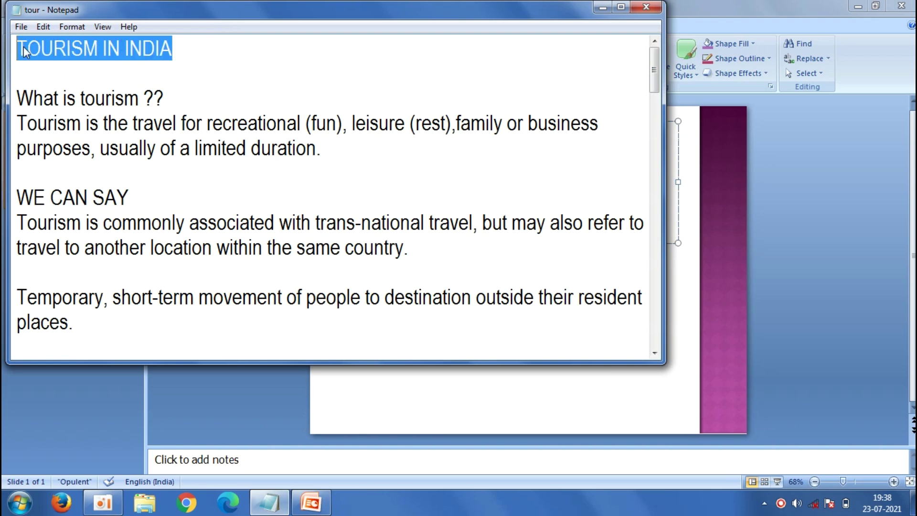
pyautogui.rightClick(24, 52)
pyautogui.click(53, 90)
pyautogui.hotkey('alt', 'Tab')
# Paste TOURISM IN INDIA into the title and set it in the Algerian font.
pyautogui.rightClick(444, 189)
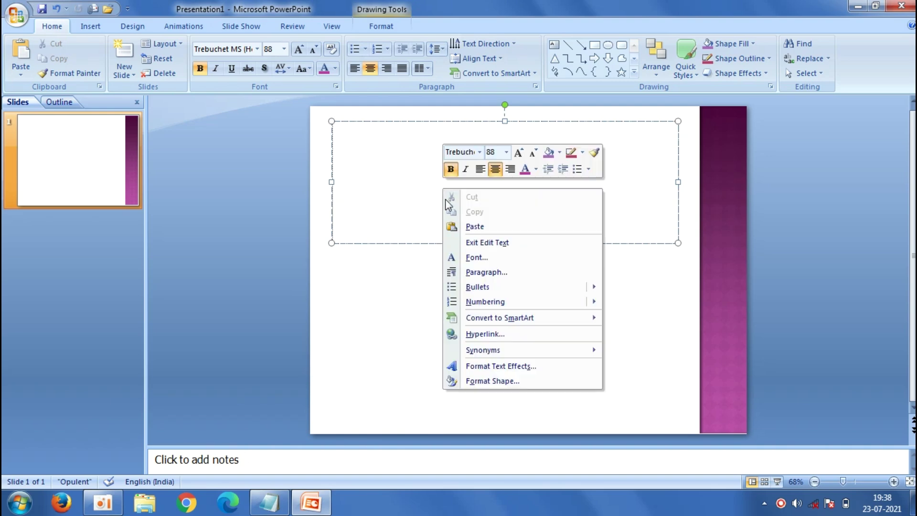
pyautogui.click(468, 228)
pyautogui.moveTo(599, 208); pyautogui.dragTo(364, 132)
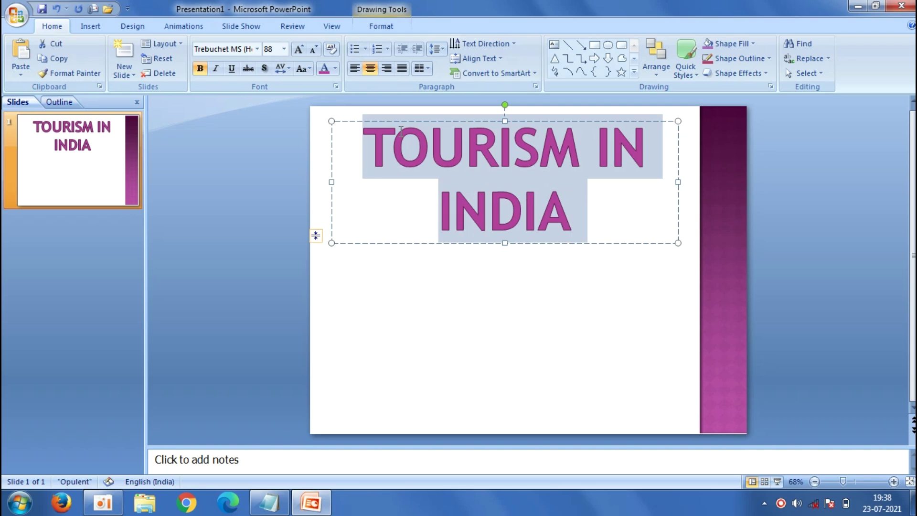
pyautogui.click(257, 49)
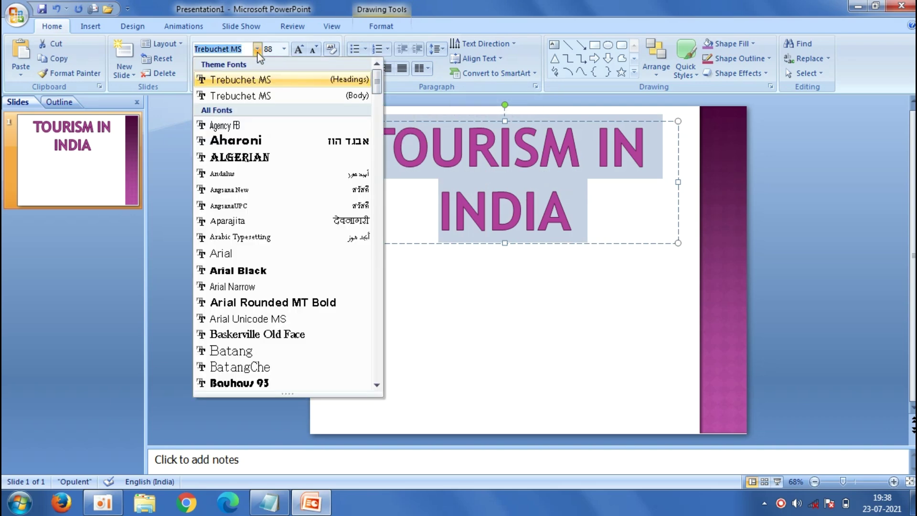
pyautogui.click(265, 154)
pyautogui.click(264, 152)
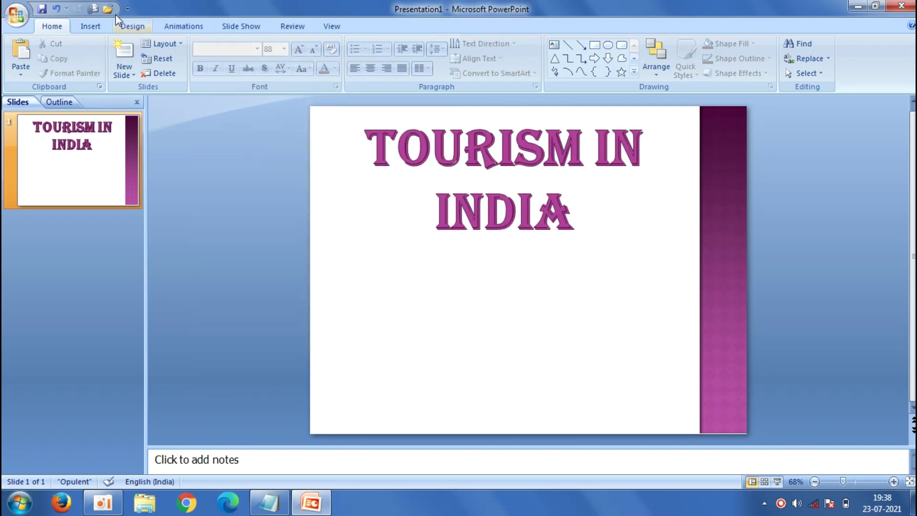
# Insert the taj-mahal-day-tour picture onto the title slide.
pyautogui.click(96, 27)
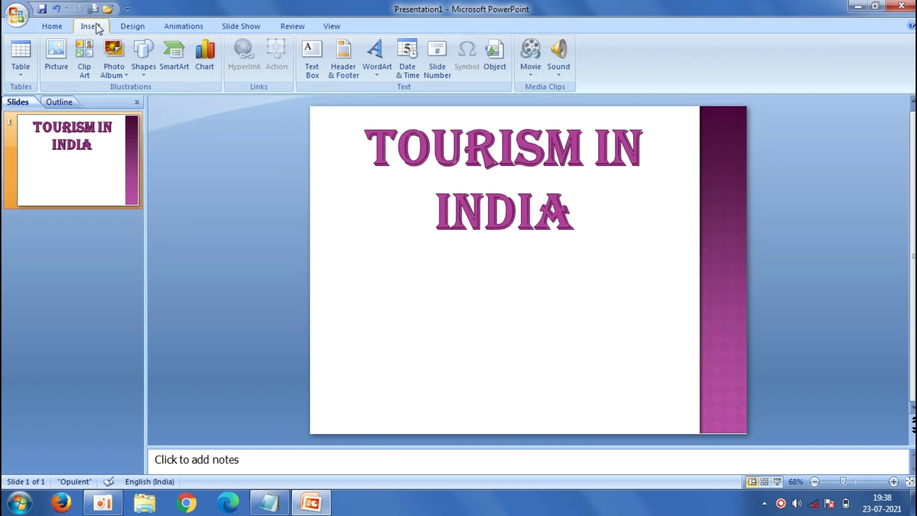
pyautogui.click(49, 72)
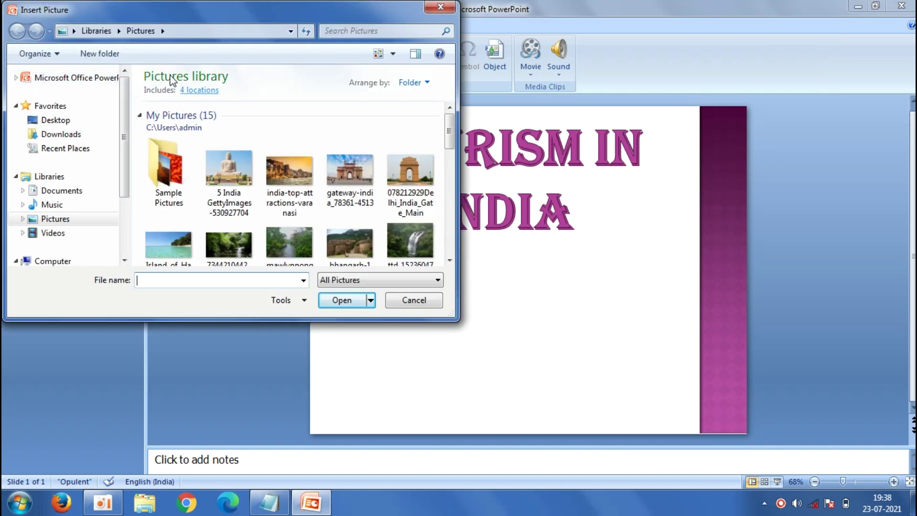
pyautogui.scroll(-3, 440, 163)
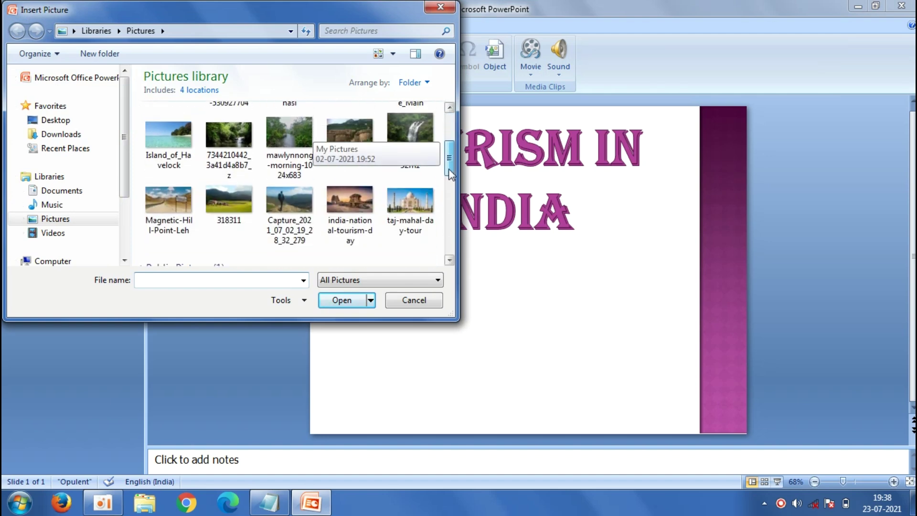
pyautogui.click(410, 198)
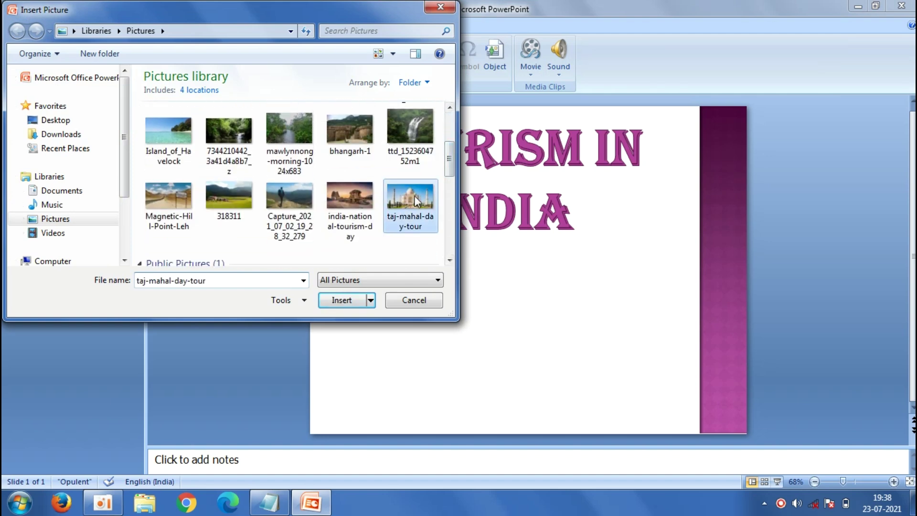
pyautogui.click(353, 300)
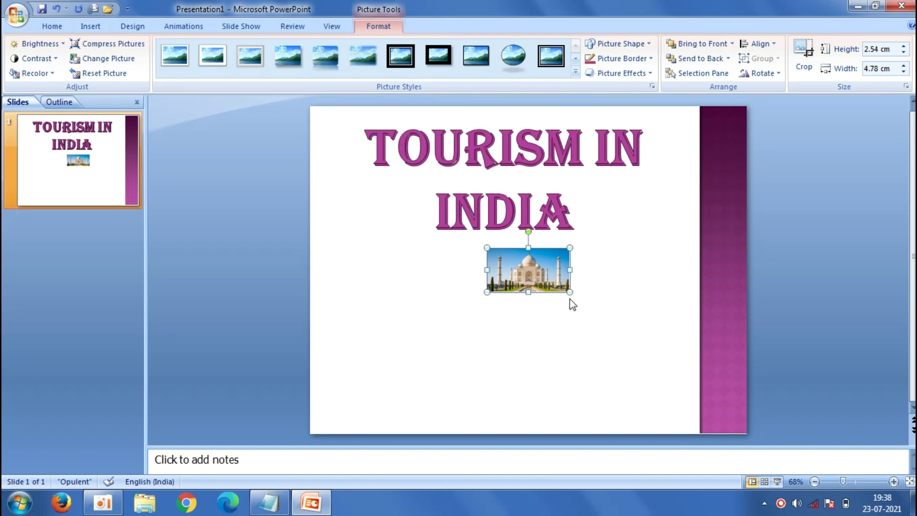
# Enlarge the Taj Mahal photo to 9.1 cm, move it lower left, tilt it, and add a black frame.
pyautogui.moveTo(570, 292); pyautogui.dragTo(644, 331)
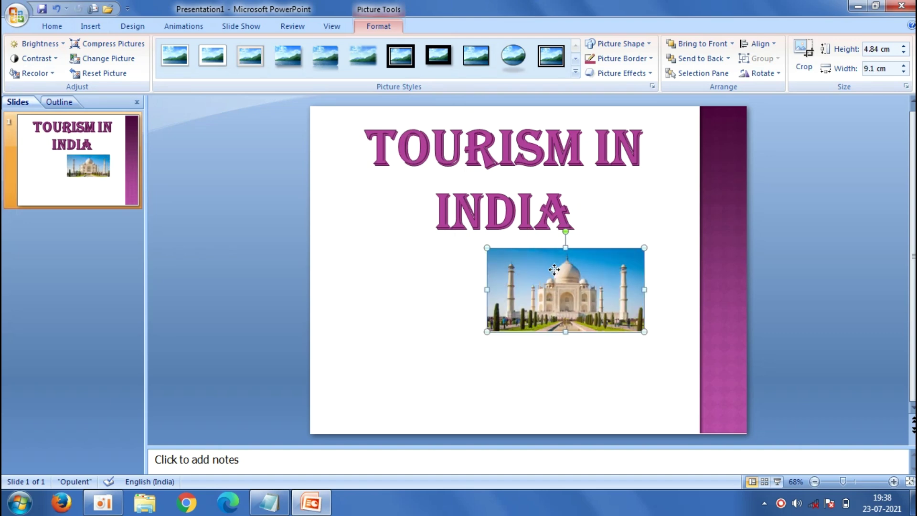
pyautogui.moveTo(554, 270); pyautogui.dragTo(393, 351)
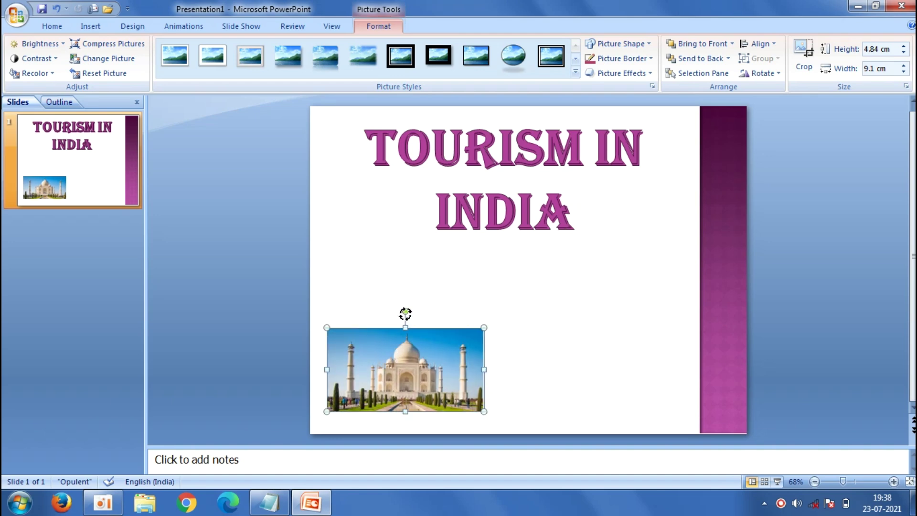
pyautogui.moveTo(406, 314); pyautogui.dragTo(400, 315)
pyautogui.moveTo(398, 363); pyautogui.dragTo(396, 349)
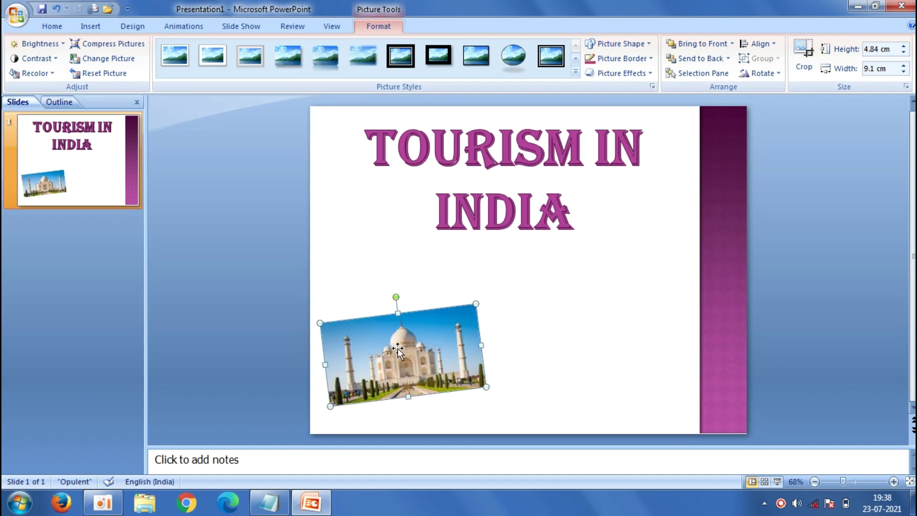
pyautogui.click(545, 55)
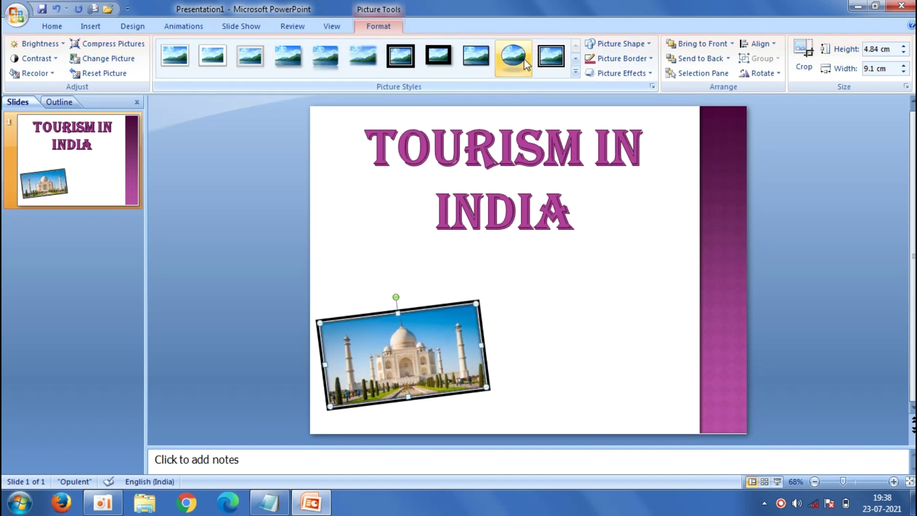
pyautogui.click(185, 245)
# Insert the india-national-tourism-day temple picture onto the title slide.
pyautogui.click(91, 26)
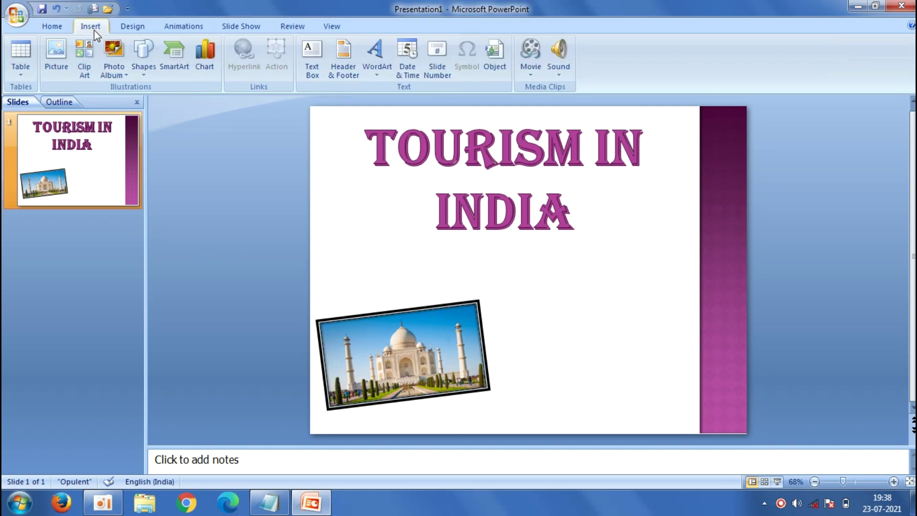
pyautogui.click(59, 51)
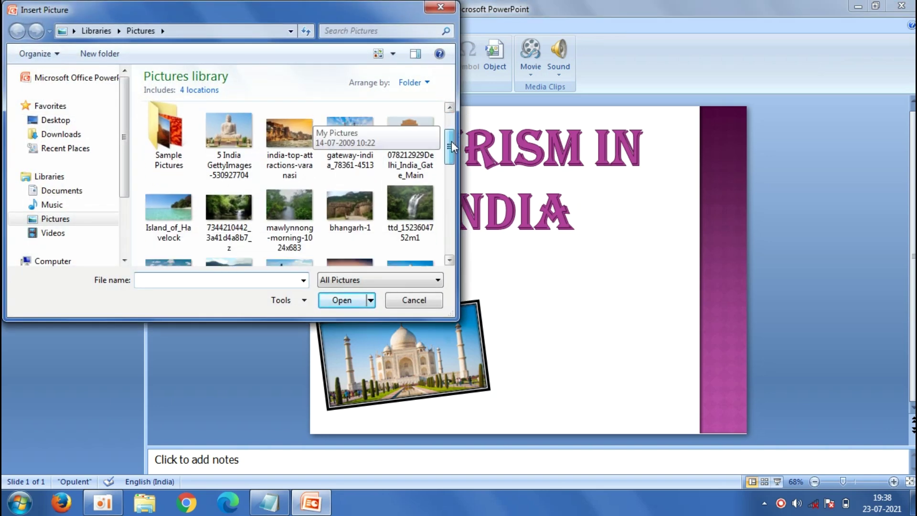
pyautogui.moveTo(451, 129); pyautogui.dragTo(452, 161)
pyautogui.click(366, 165)
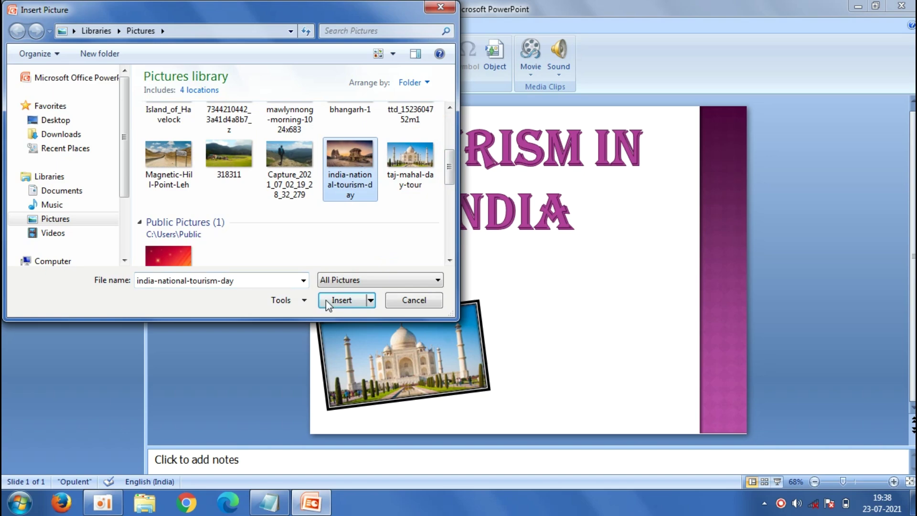
pyautogui.click(345, 300)
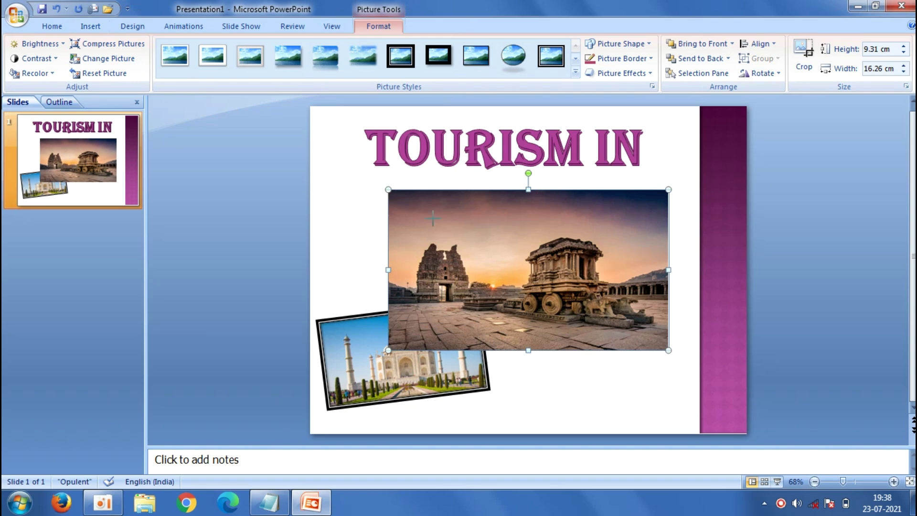
# Shrink the temple photo, give it a black frame, tilt it about 15° and move it up-right.
pyautogui.moveTo(433, 218); pyautogui.dragTo(494, 249)
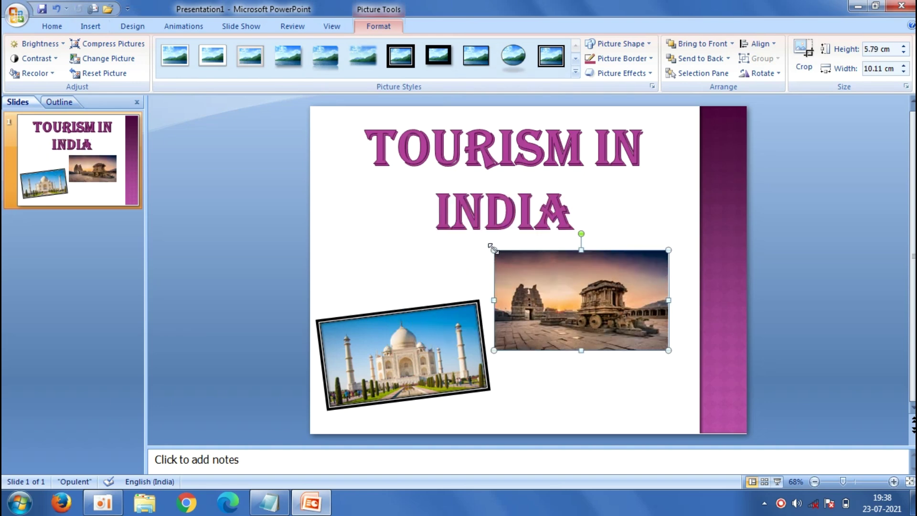
pyautogui.moveTo(552, 261); pyautogui.dragTo(528, 270)
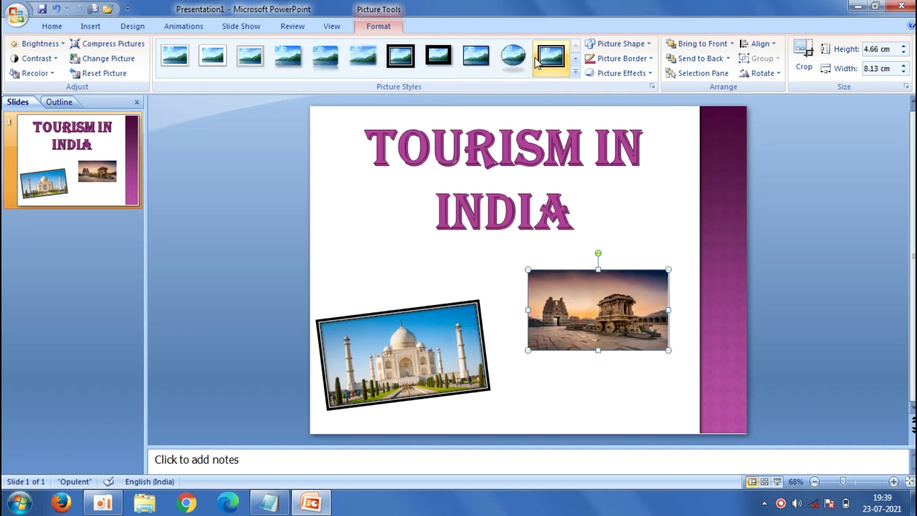
pyautogui.click(548, 71)
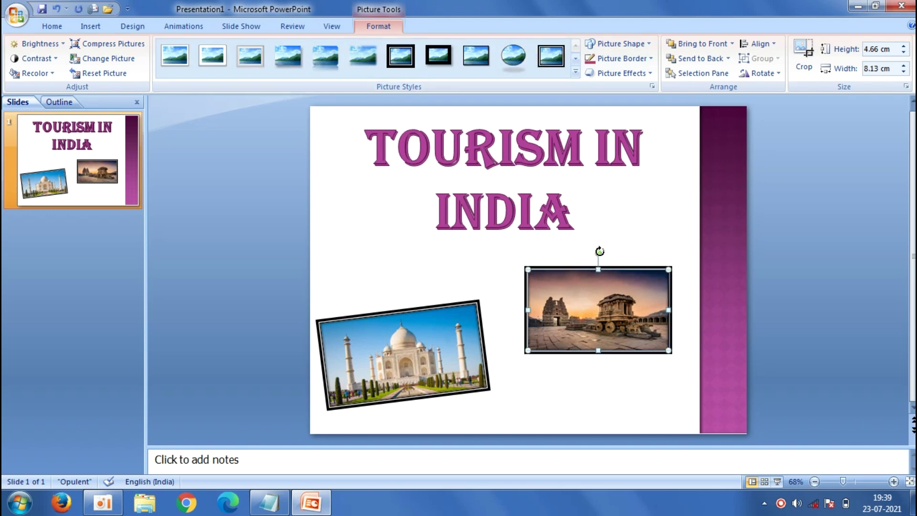
pyautogui.moveTo(612, 251); pyautogui.dragTo(619, 257)
pyautogui.moveTo(602, 307); pyautogui.dragTo(637, 298)
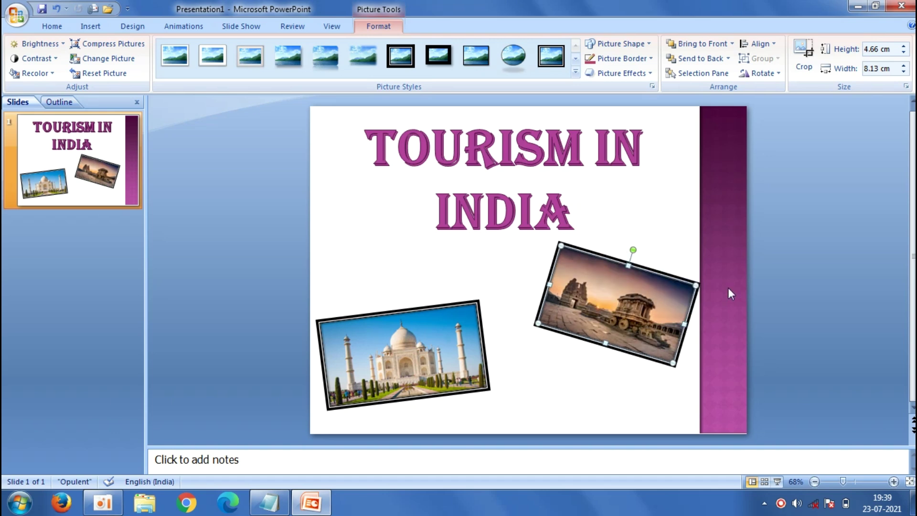
pyautogui.click(767, 285)
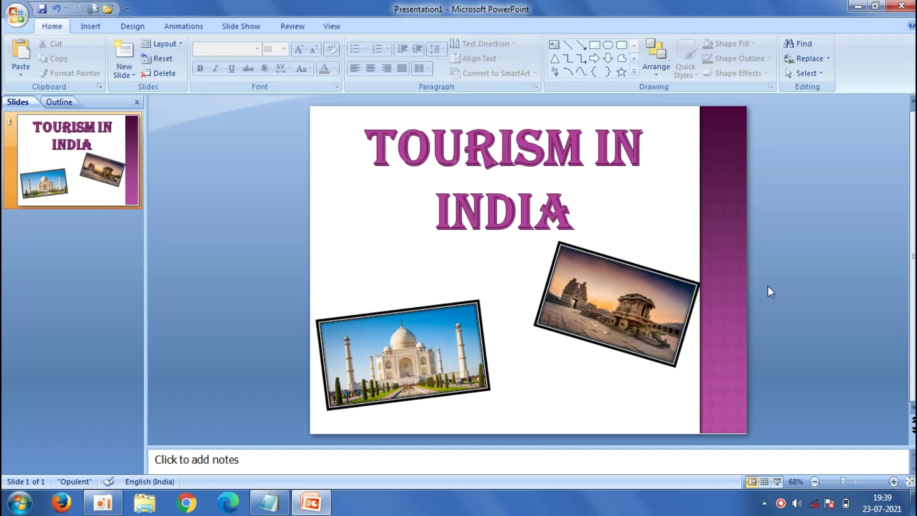
# Add a Title and Content slide titled 'What is tourism ??' copied from the tour notes.
pyautogui.click(126, 67)
pyautogui.click(205, 123)
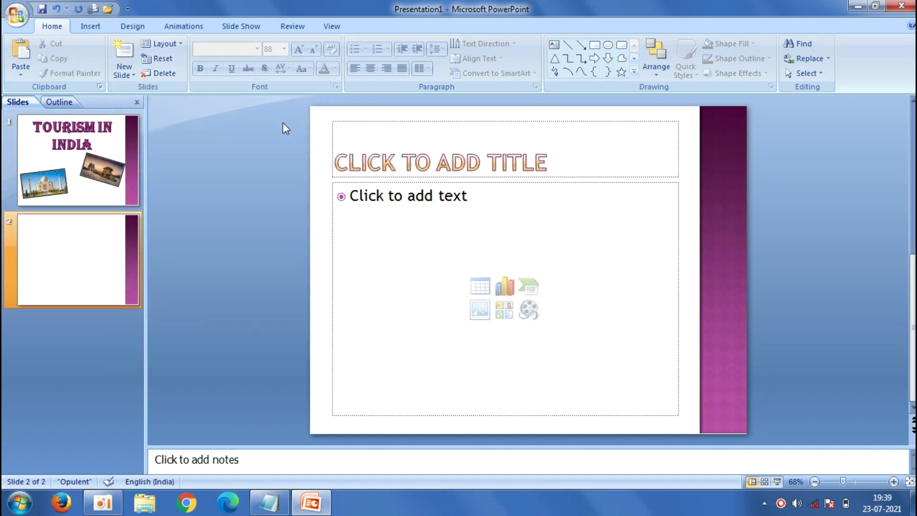
pyautogui.click(351, 144)
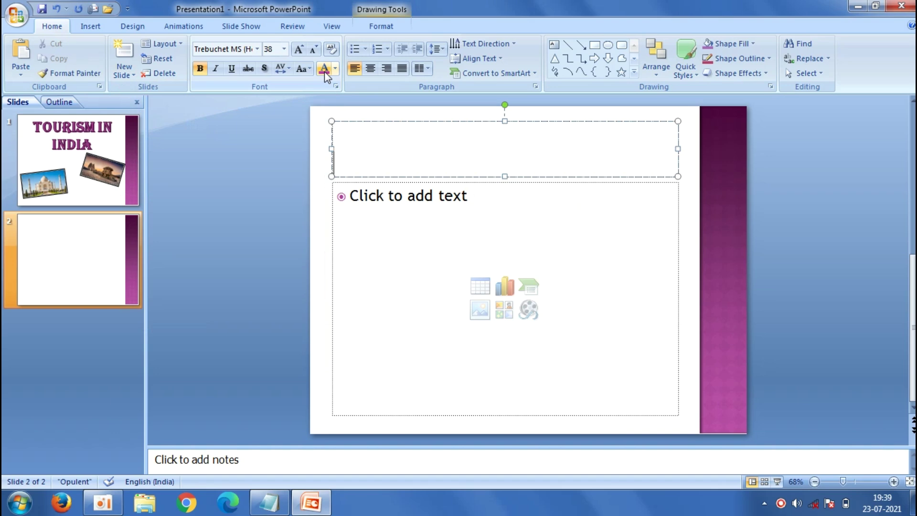
pyautogui.click(269, 503)
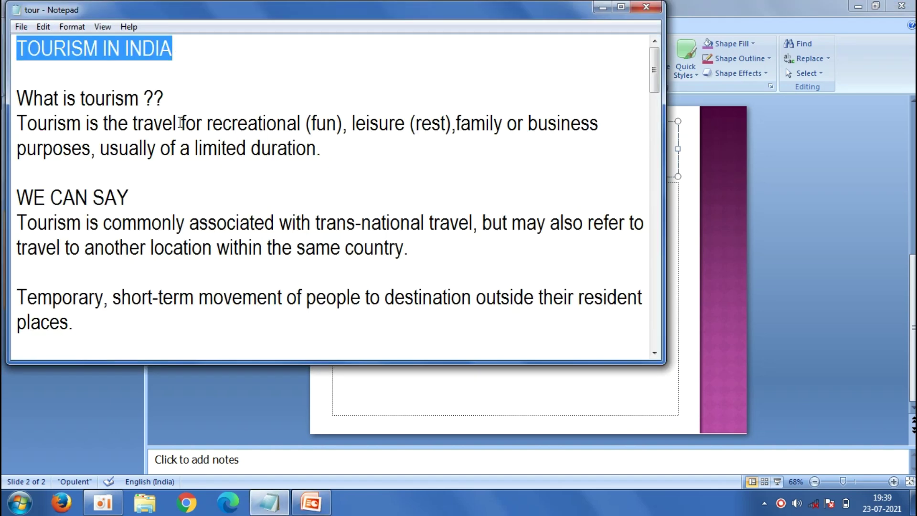
pyautogui.click(177, 103)
pyautogui.moveTo(178, 106); pyautogui.dragTo(9, 102)
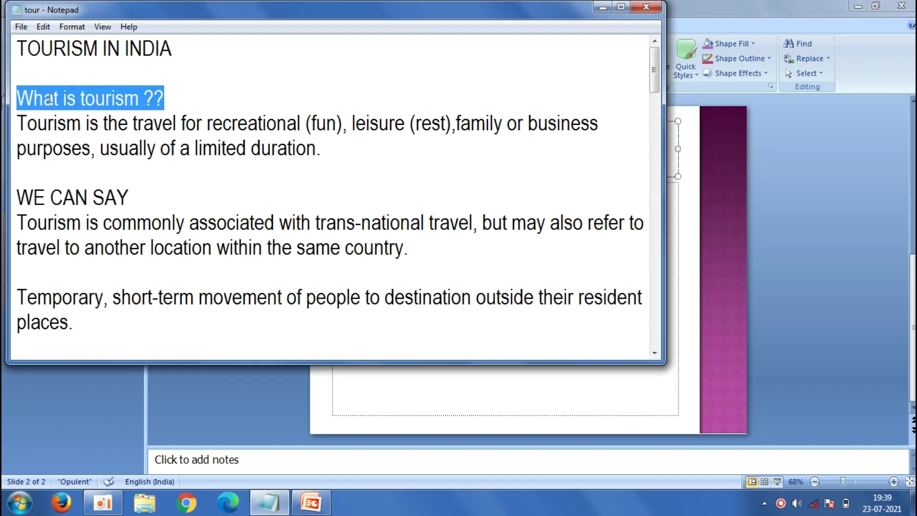
pyautogui.rightClick(48, 98)
pyautogui.click(80, 139)
pyautogui.click(216, 405)
pyautogui.rightClick(435, 138)
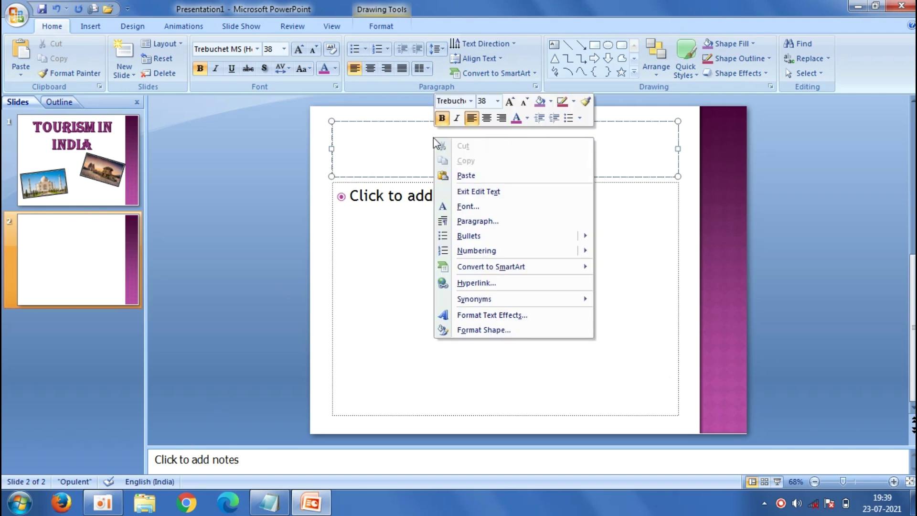
pyautogui.click(459, 176)
# Copy the tourism definition paragraph from the tour notes.
pyautogui.click(418, 213)
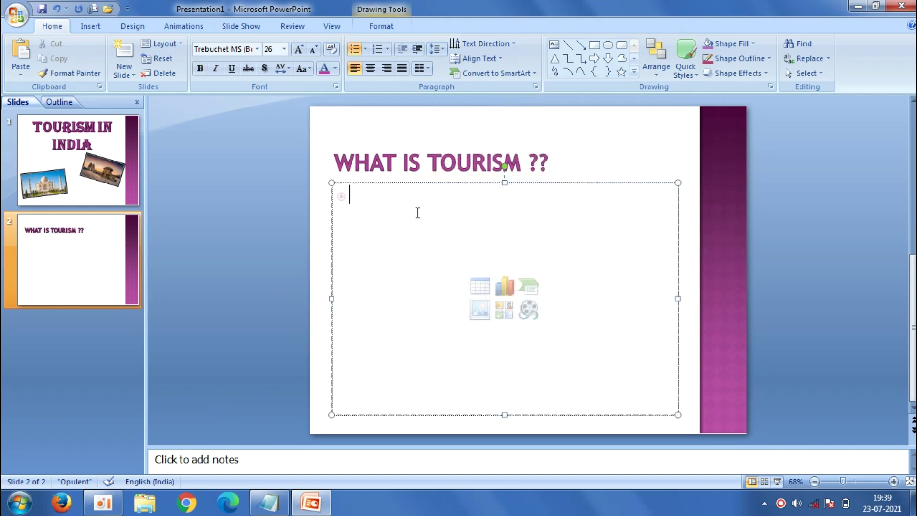
pyautogui.click(270, 499)
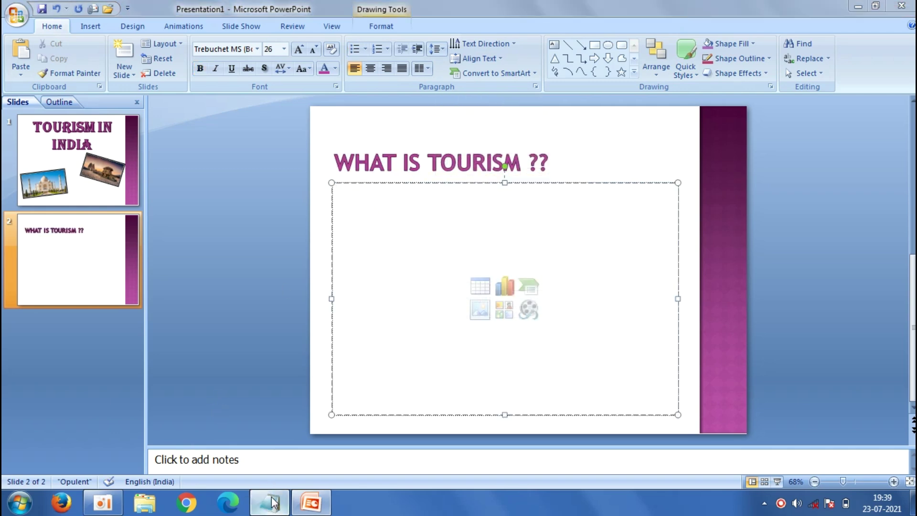
pyautogui.moveTo(329, 153); pyautogui.dragTo(9, 113)
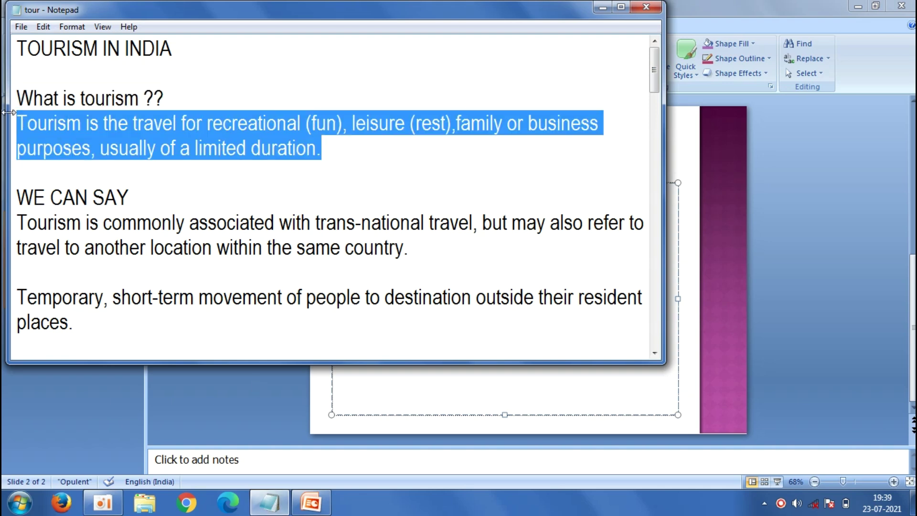
pyautogui.rightClick(37, 123)
pyautogui.click(69, 165)
# Paste the tourism definition into slide 2's body and indent its first line.
pyautogui.click(368, 397)
pyautogui.rightClick(368, 397)
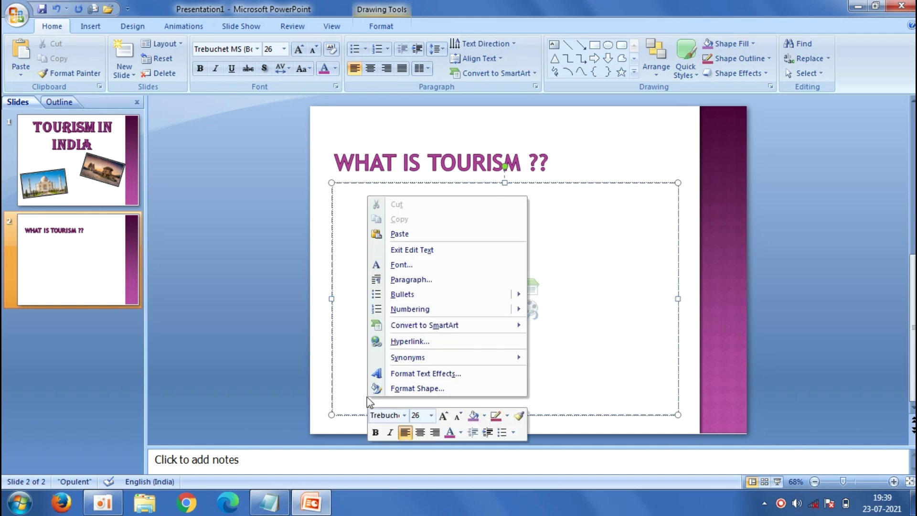
pyautogui.click(408, 245)
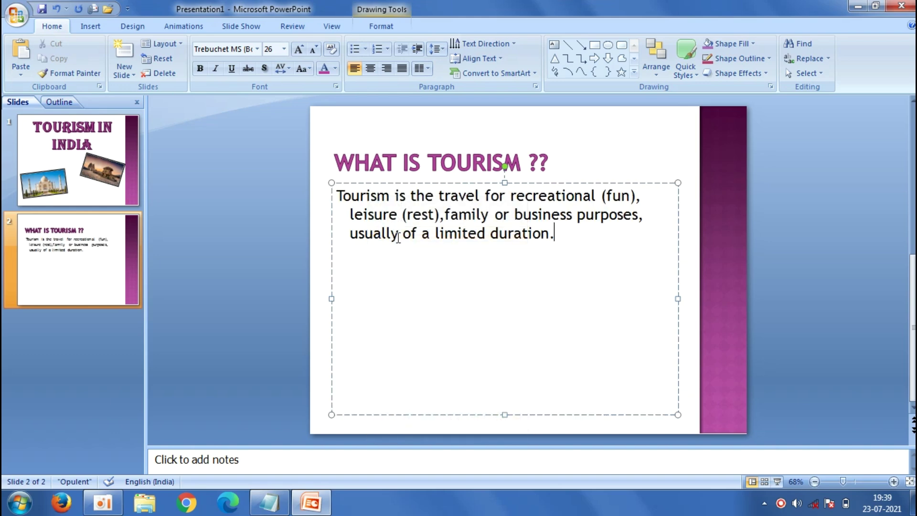
pyautogui.click(341, 200)
pyautogui.press('Tab')
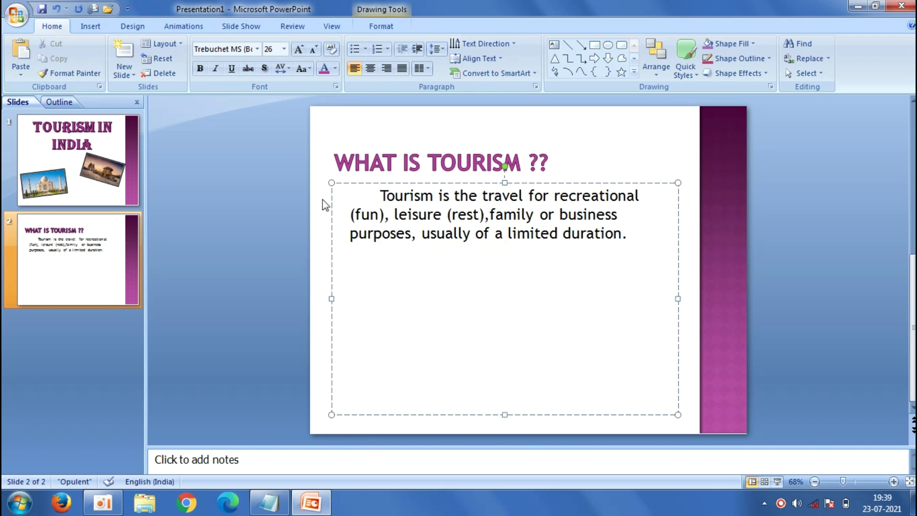
# Shrink slide 2's title box to fit the title.
pyautogui.click(461, 163)
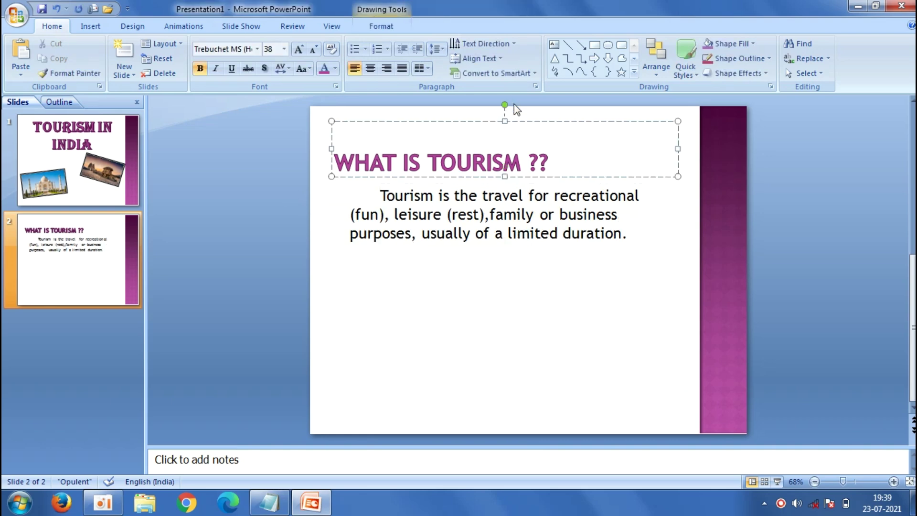
pyautogui.moveTo(506, 122); pyautogui.dragTo(505, 147)
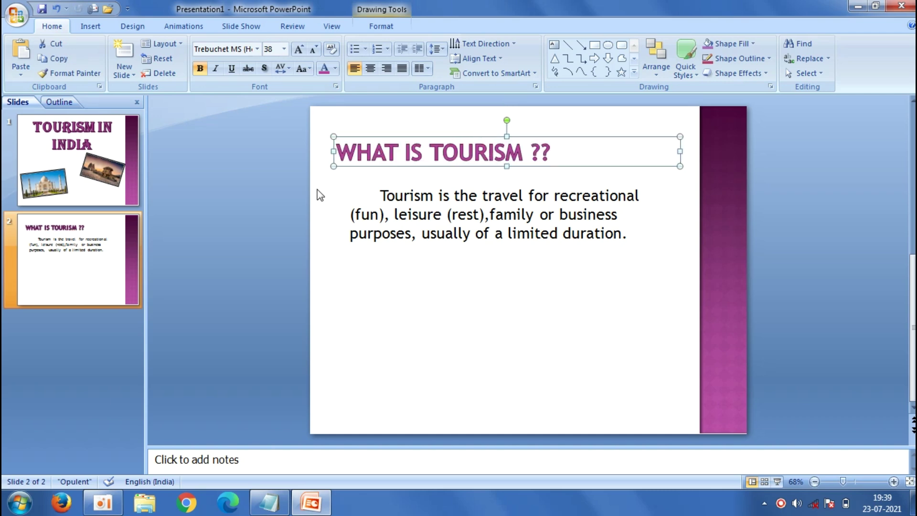
pyautogui.click(299, 185)
# Add a Title and Content slide, colour its title, and paste WE CAN SAY from the notes.
pyautogui.click(116, 76)
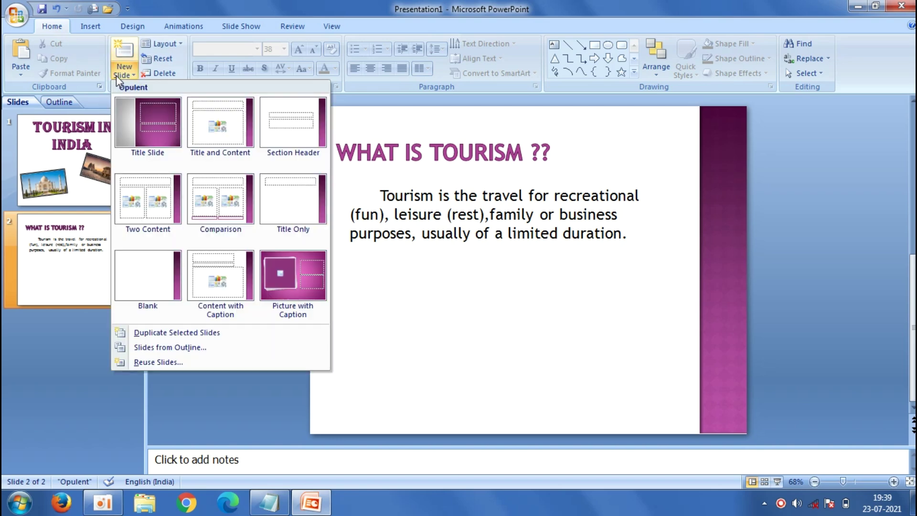
pyautogui.click(208, 128)
pyautogui.click(396, 150)
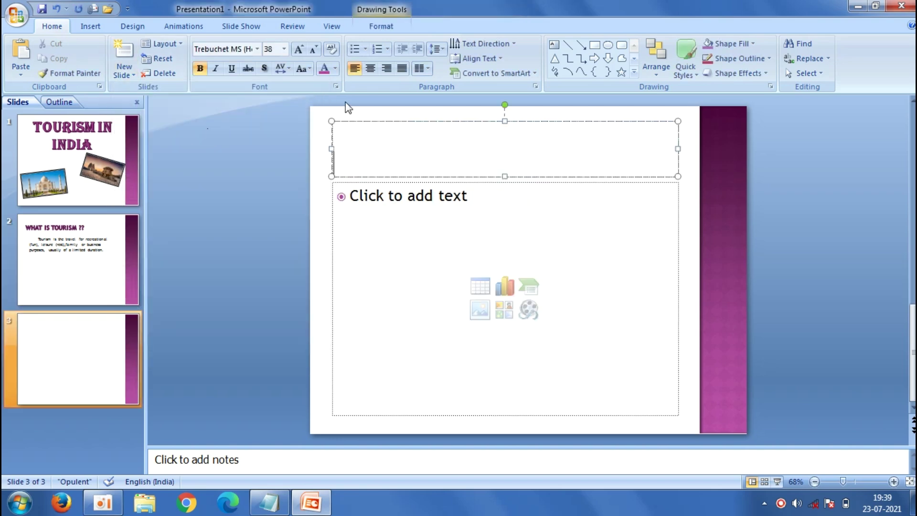
pyautogui.click(336, 68)
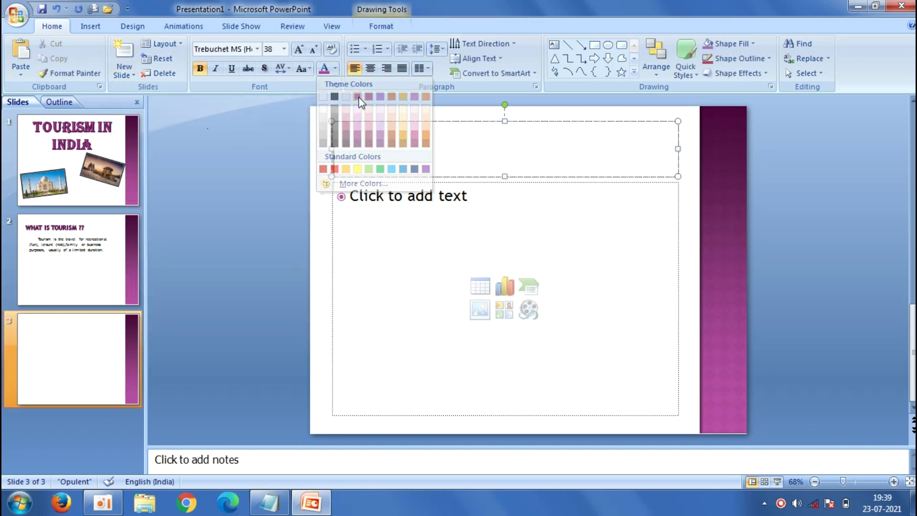
pyautogui.click(359, 97)
pyautogui.click(268, 504)
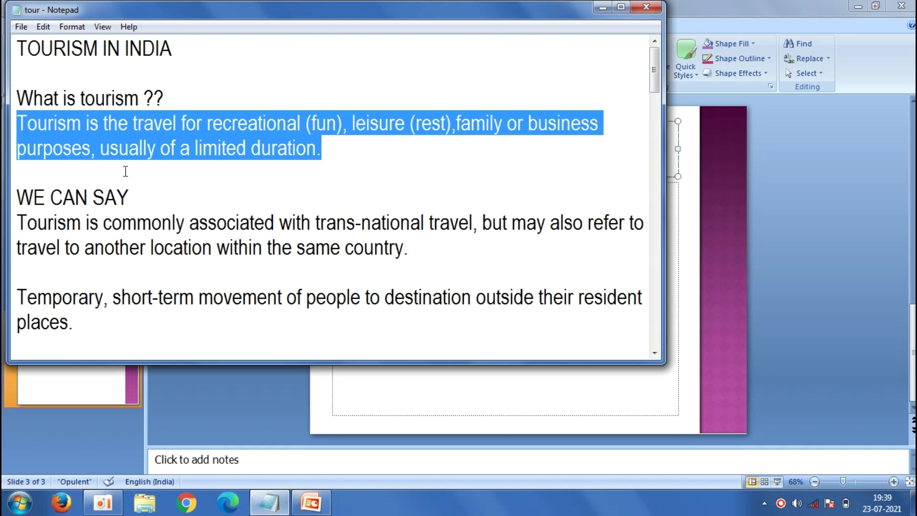
pyautogui.moveTo(131, 197); pyautogui.dragTo(24, 196)
pyautogui.rightClick(24, 196)
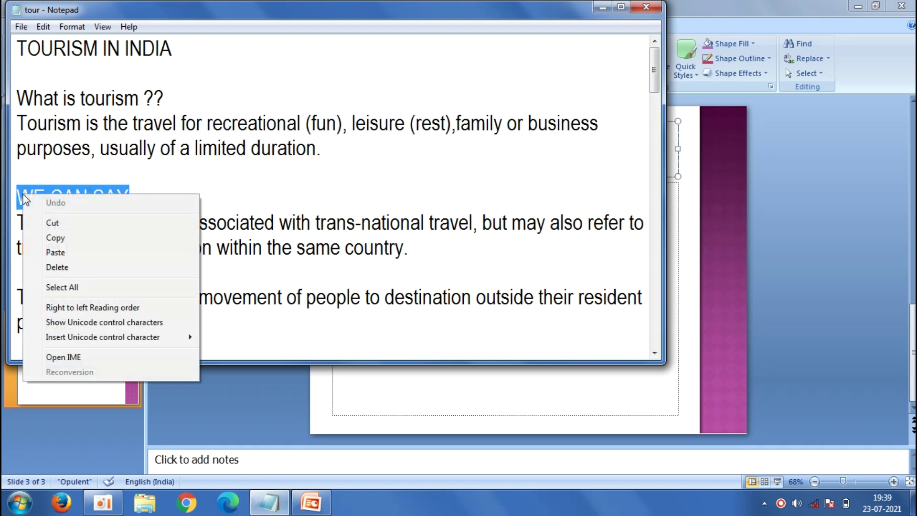
pyautogui.click(59, 238)
pyautogui.click(181, 394)
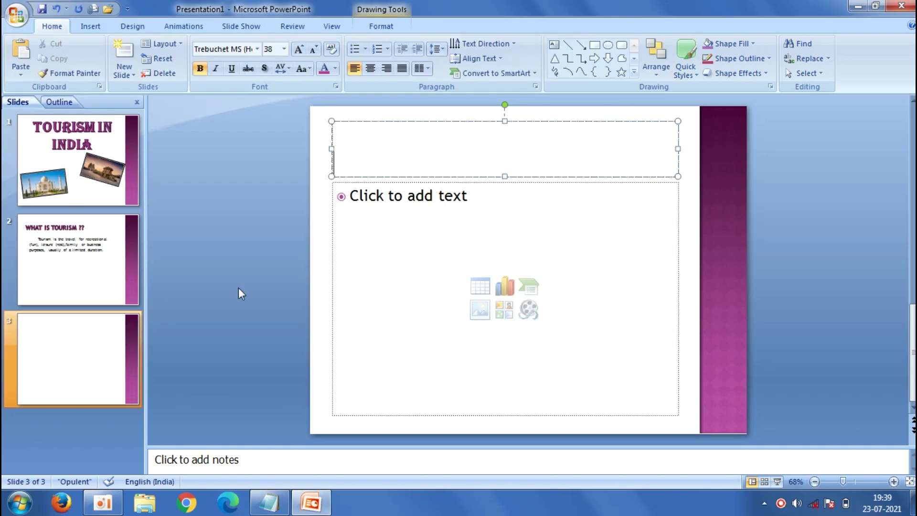
pyautogui.rightClick(390, 127)
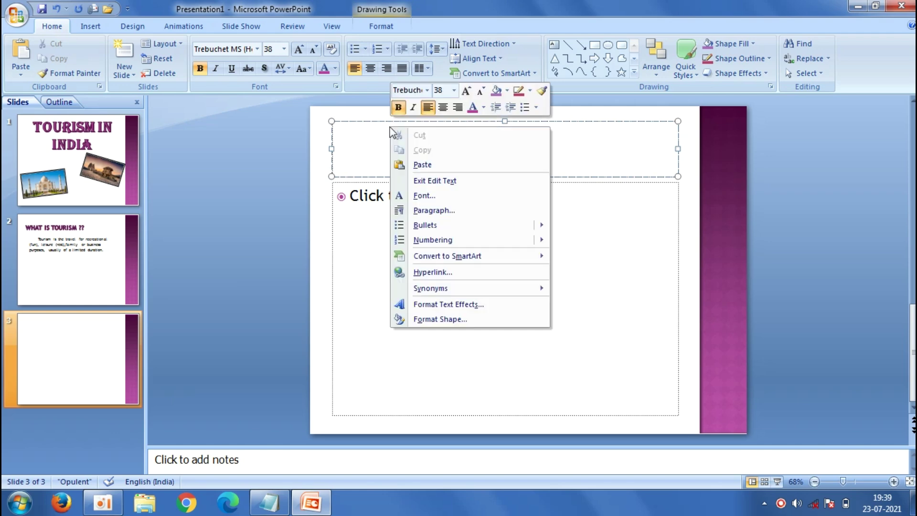
pyautogui.click(427, 165)
# Paste the two paragraphs under WE CAN SAY into slide 3's body as bullets.
pyautogui.click(402, 219)
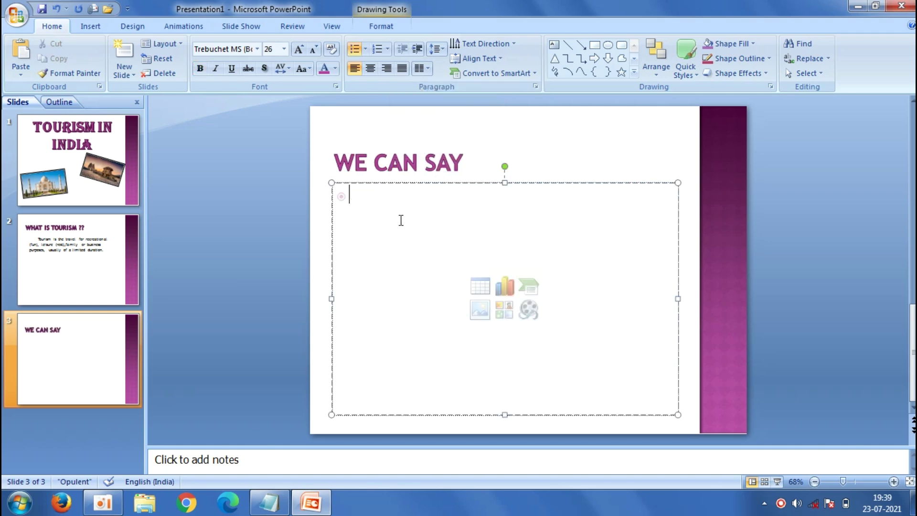
pyautogui.click(269, 503)
pyautogui.click(92, 331)
pyautogui.moveTo(91, 331); pyautogui.dragTo(20, 232)
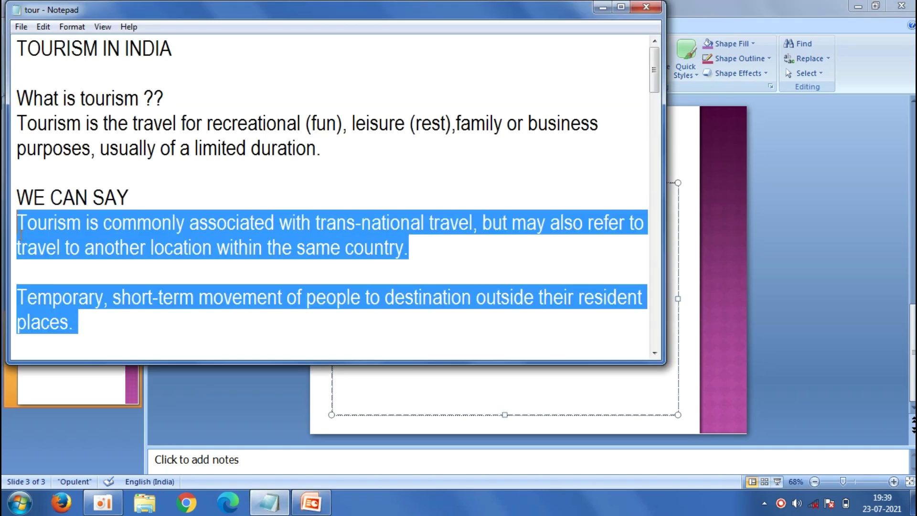
pyautogui.rightClick(20, 223)
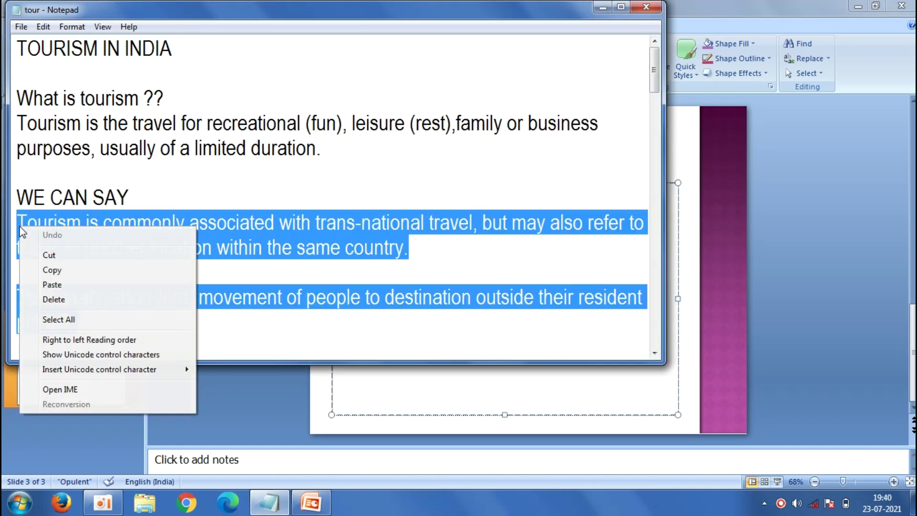
pyautogui.click(46, 271)
pyautogui.click(178, 419)
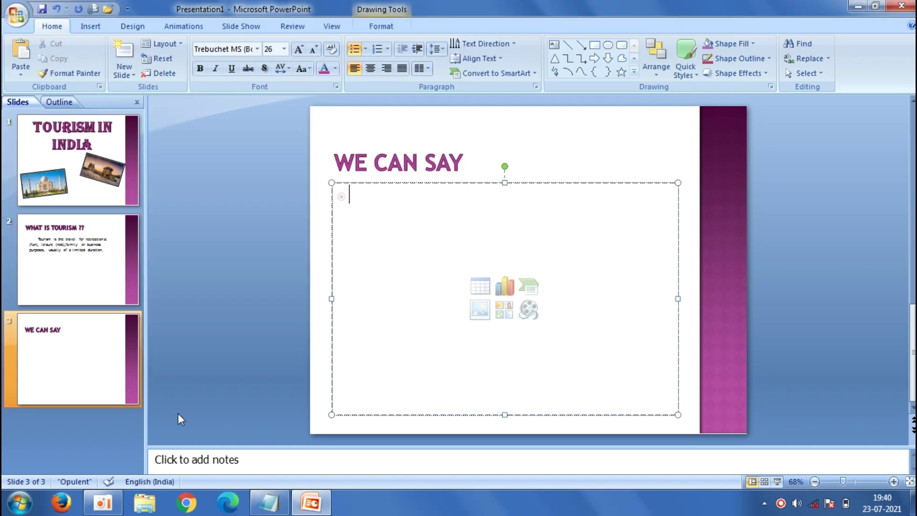
pyautogui.rightClick(375, 203)
pyautogui.click(396, 239)
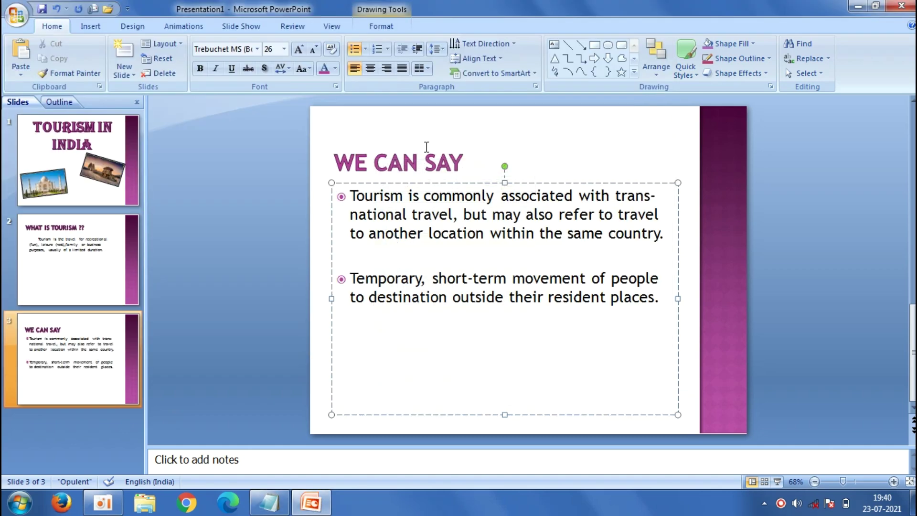
# Shrink slide 3's title box to fit WE CAN SAY.
pyautogui.click(426, 165)
pyautogui.moveTo(505, 119)
pyautogui.mouseDown()
pyautogui.moveTo(505, 144)
pyautogui.moveTo(484, 130)
pyautogui.mouseUp()
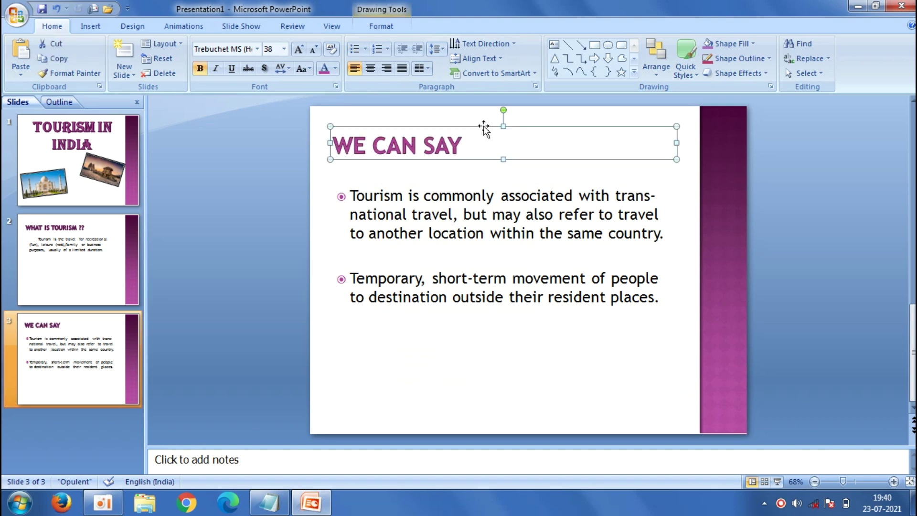
pyautogui.click(271, 190)
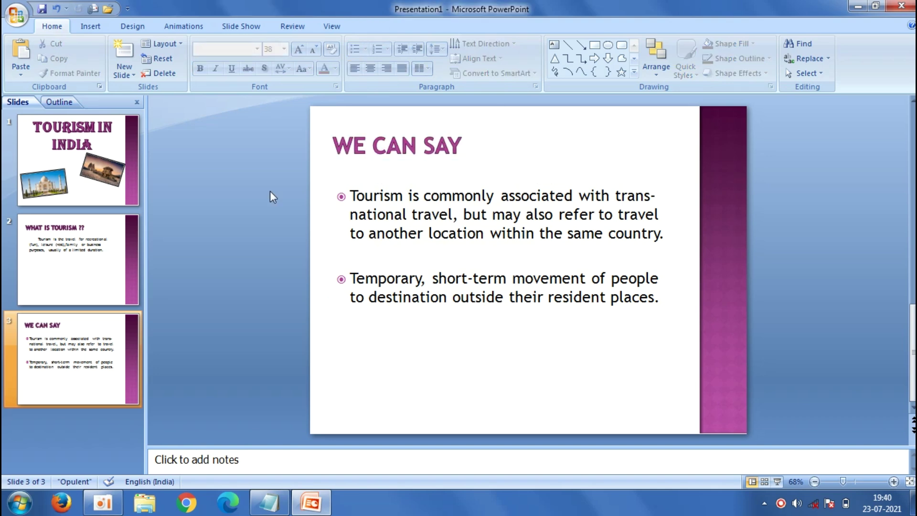
# Add Title and Content slide 4 titled 'Who is tourist ??' copied from the notes.
pyautogui.click(118, 78)
pyautogui.click(215, 117)
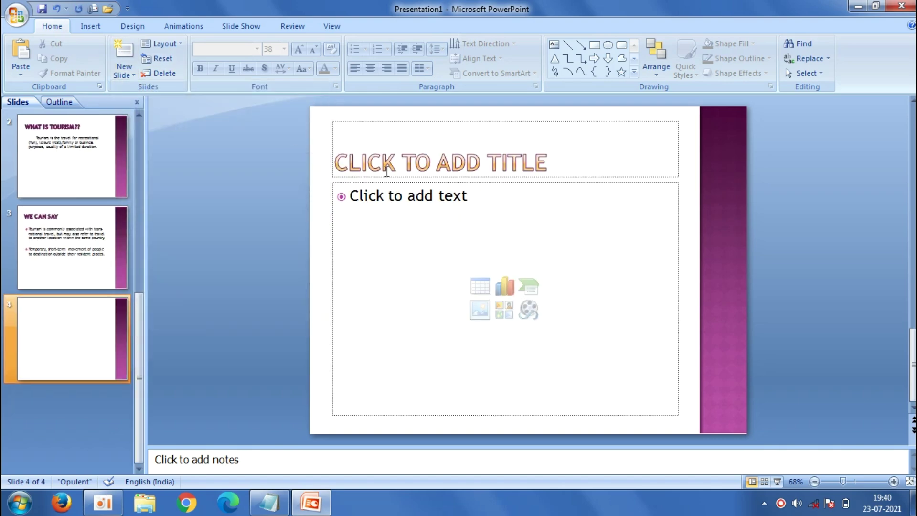
pyautogui.click(387, 171)
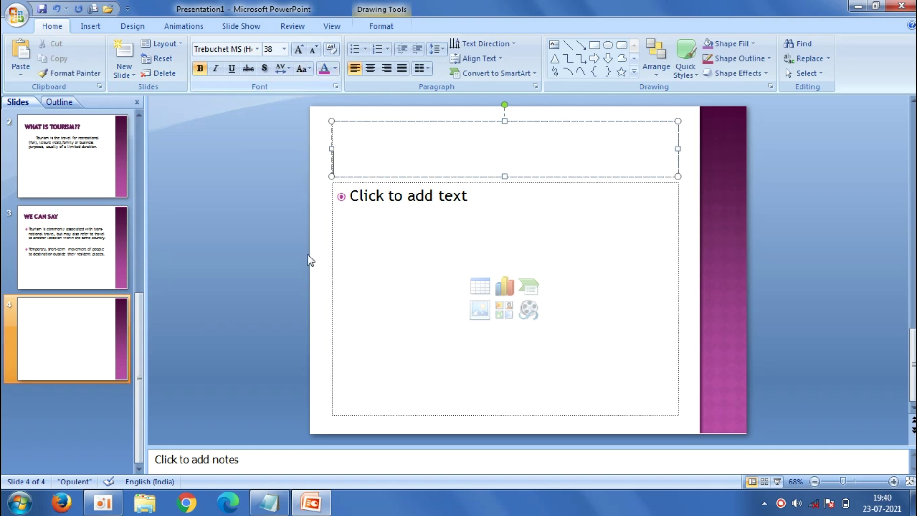
pyautogui.click(270, 501)
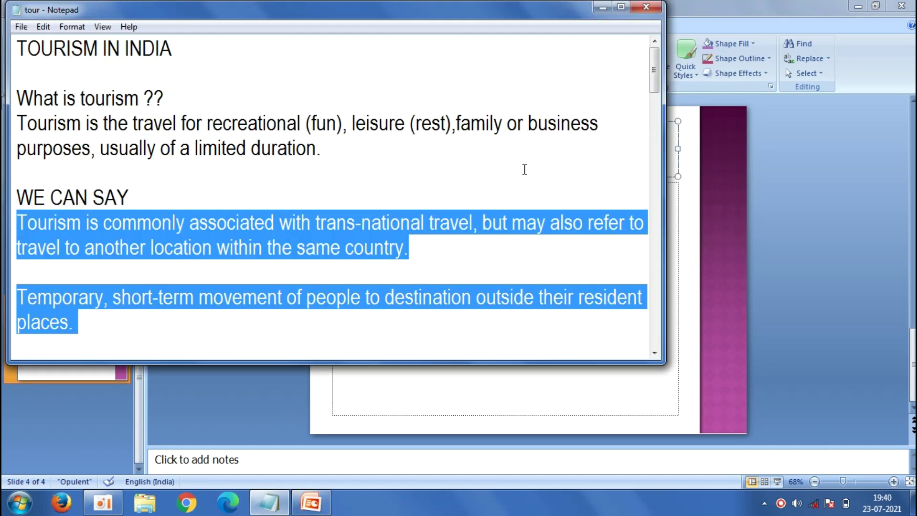
pyautogui.moveTo(653, 78); pyautogui.dragTo(655, 109)
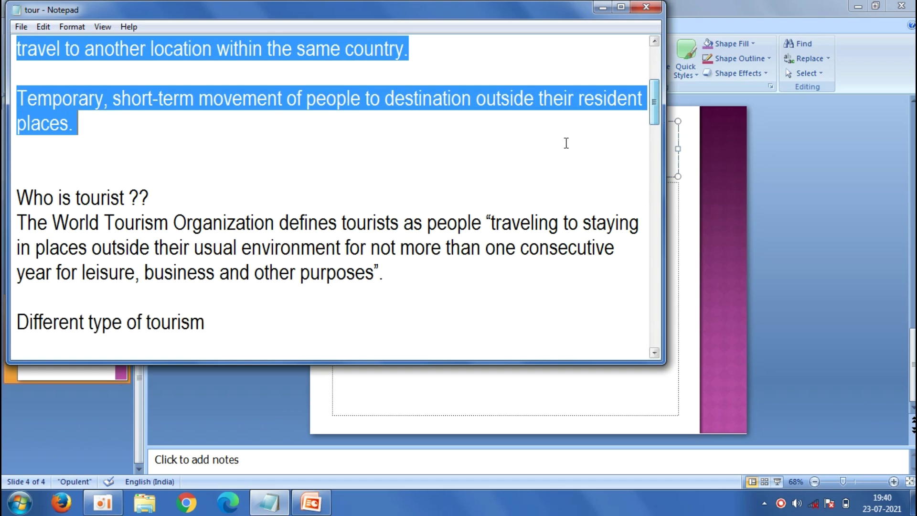
pyautogui.moveTo(152, 198); pyautogui.dragTo(17, 197)
pyautogui.click(18, 196)
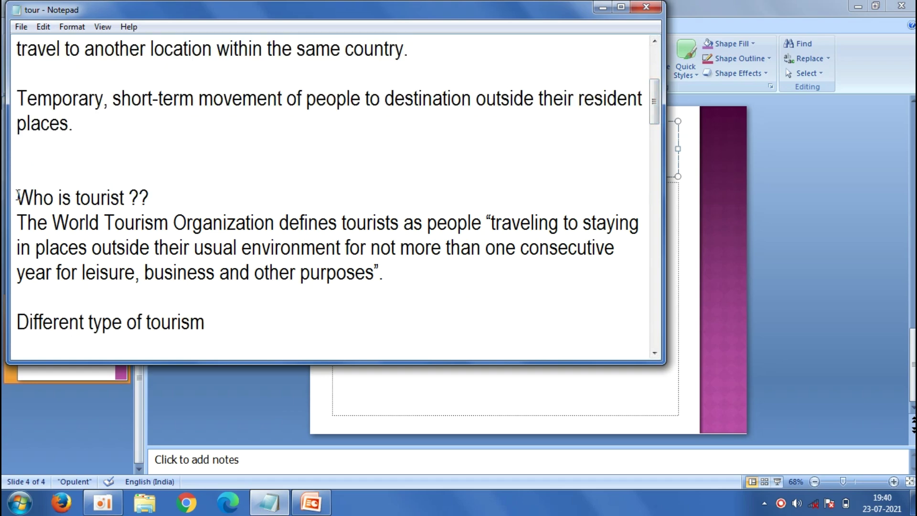
pyautogui.moveTo(160, 198); pyautogui.dragTo(17, 197)
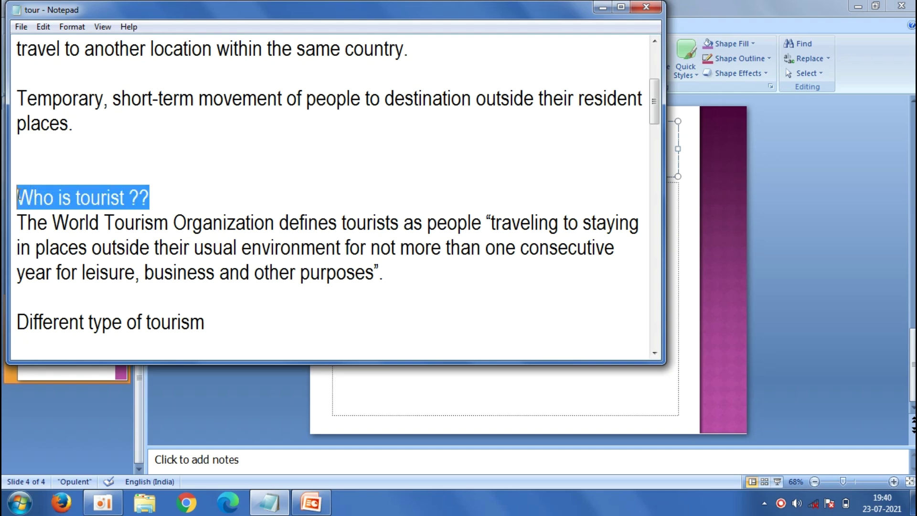
pyautogui.rightClick(17, 194)
pyautogui.click(66, 242)
pyautogui.click(267, 287)
pyautogui.rightClick(407, 126)
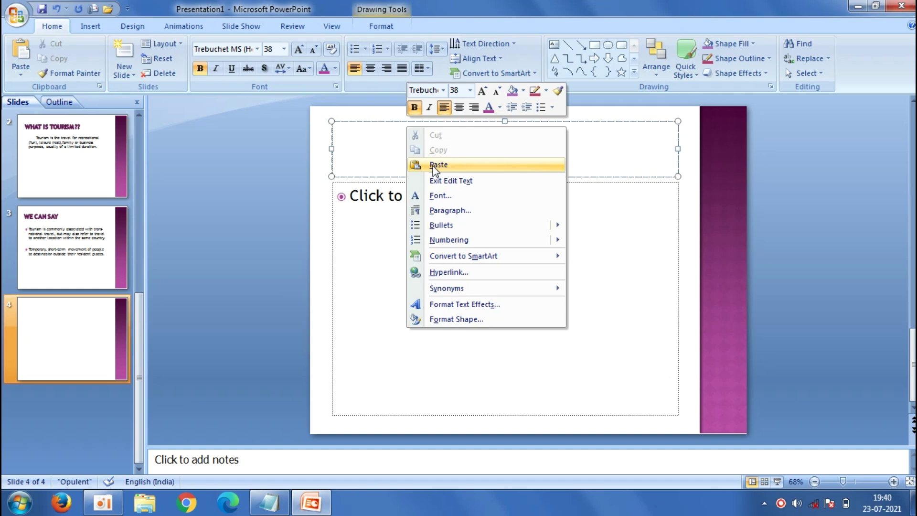
pyautogui.click(421, 166)
# Paste the World Tourism Organization definition into slide 4's body with an indented first line.
pyautogui.click(386, 223)
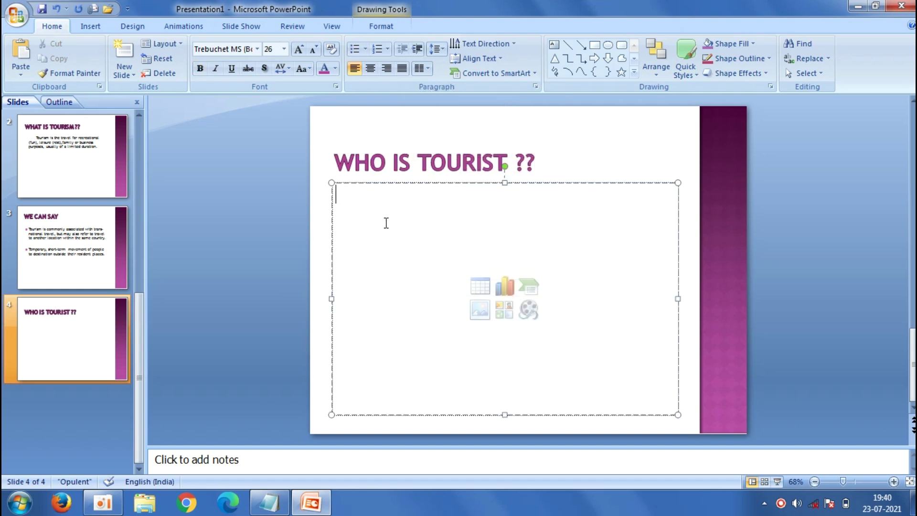
pyautogui.click(269, 502)
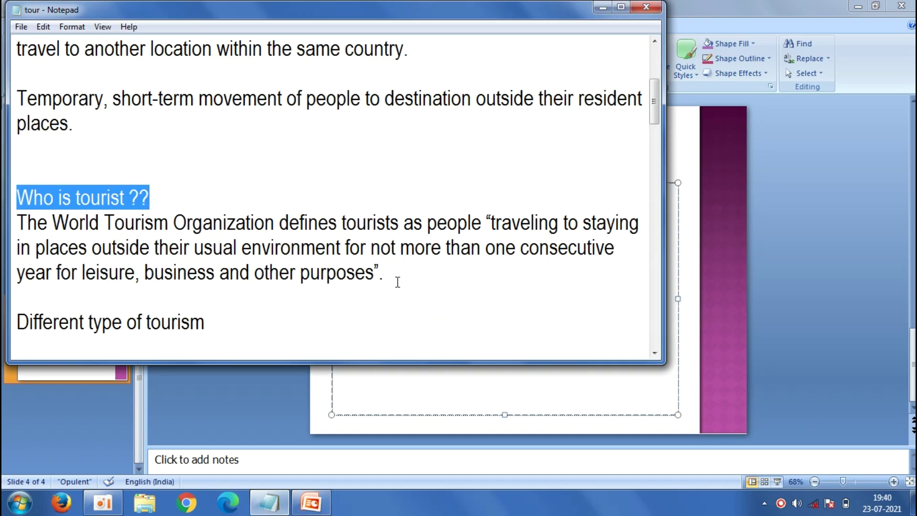
pyautogui.moveTo(398, 282)
pyautogui.mouseDown()
pyautogui.moveTo(5, 252)
pyautogui.moveTo(9, 231)
pyautogui.mouseUp()
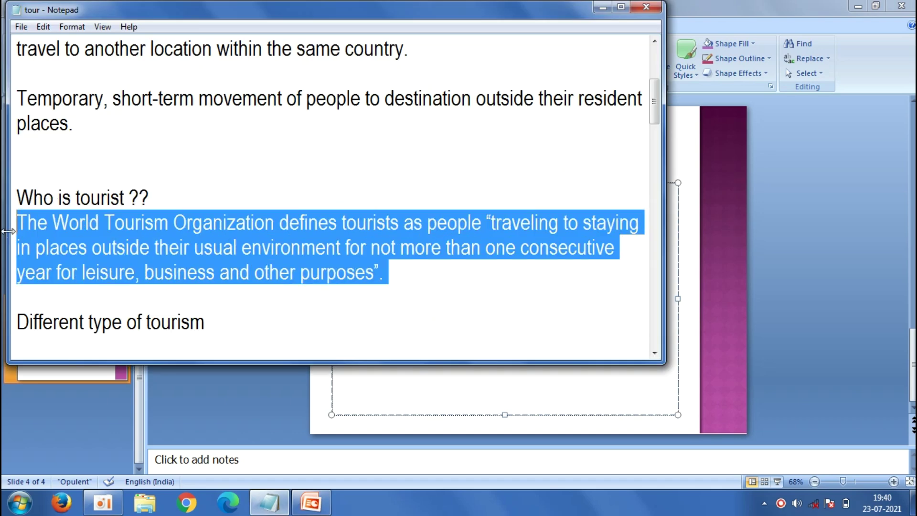
pyautogui.rightClick(33, 231)
pyautogui.click(63, 272)
pyautogui.click(189, 402)
pyautogui.rightClick(389, 206)
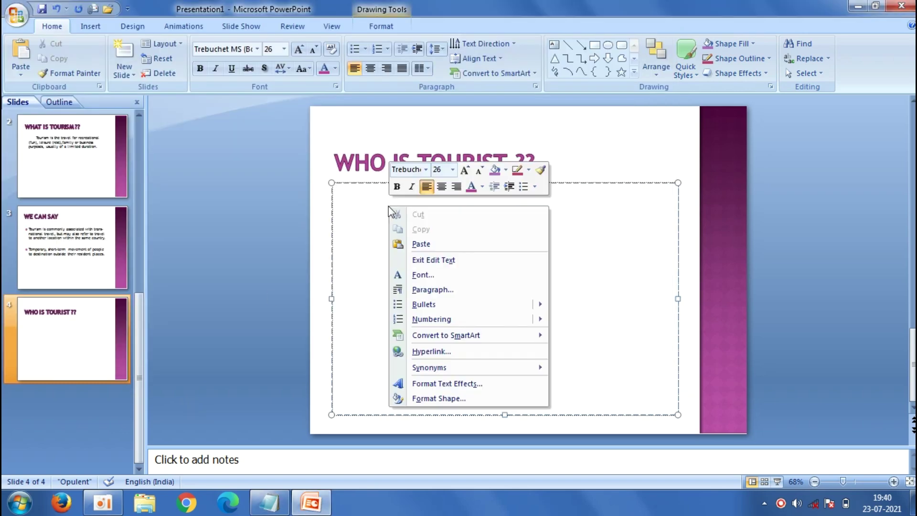
pyautogui.click(412, 244)
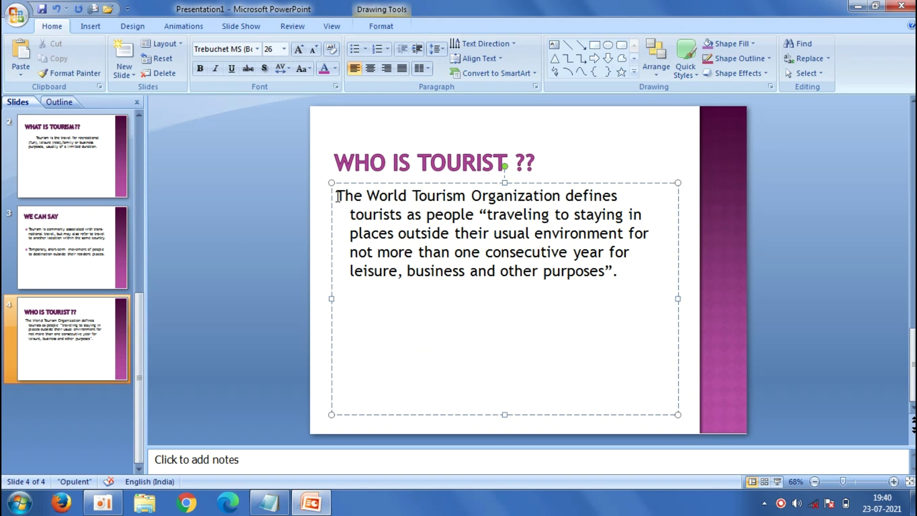
pyautogui.press('Tab')
pyautogui.press('Tab')
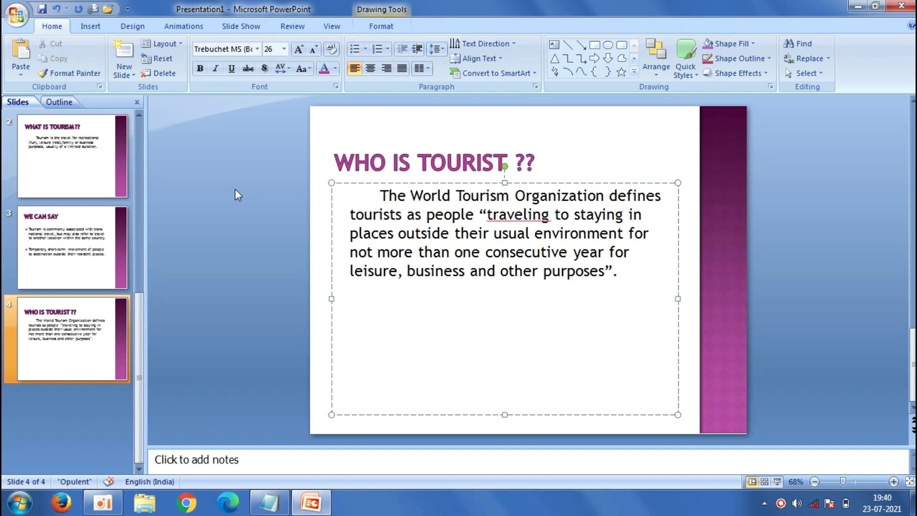
pyautogui.click(235, 188)
# Move slide 4's title box and body text up toward the top of the slide.
pyautogui.click(478, 160)
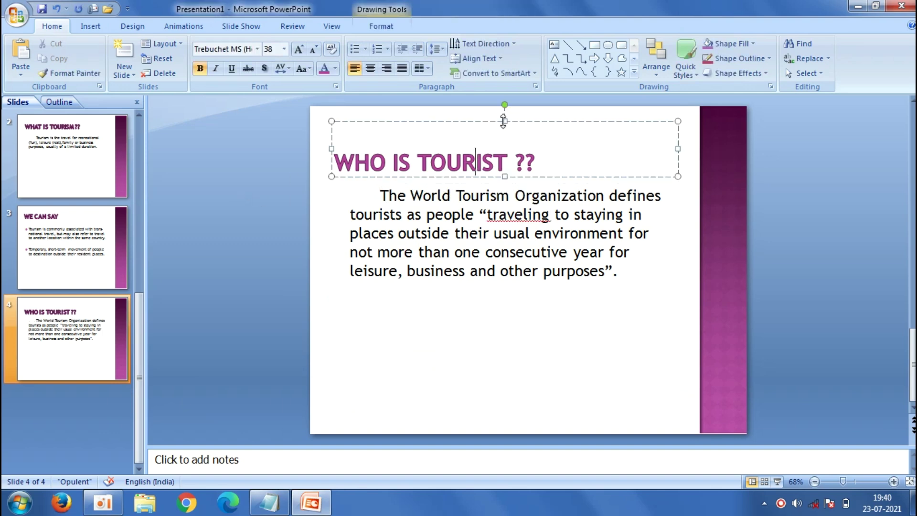
pyautogui.moveTo(504, 120)
pyautogui.mouseDown()
pyautogui.moveTo(503, 140)
pyautogui.moveTo(477, 134)
pyautogui.moveTo(477, 116)
pyautogui.mouseUp()
pyautogui.click(474, 214)
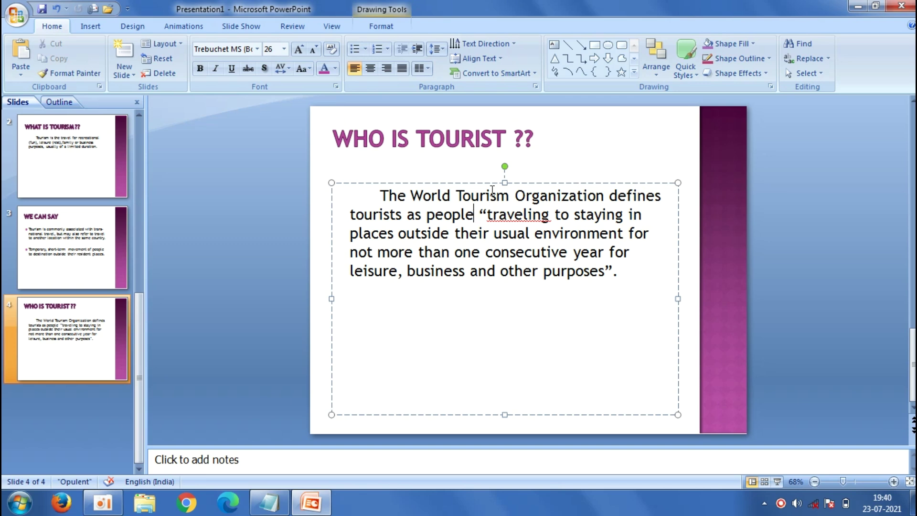
pyautogui.moveTo(491, 184); pyautogui.dragTo(491, 163)
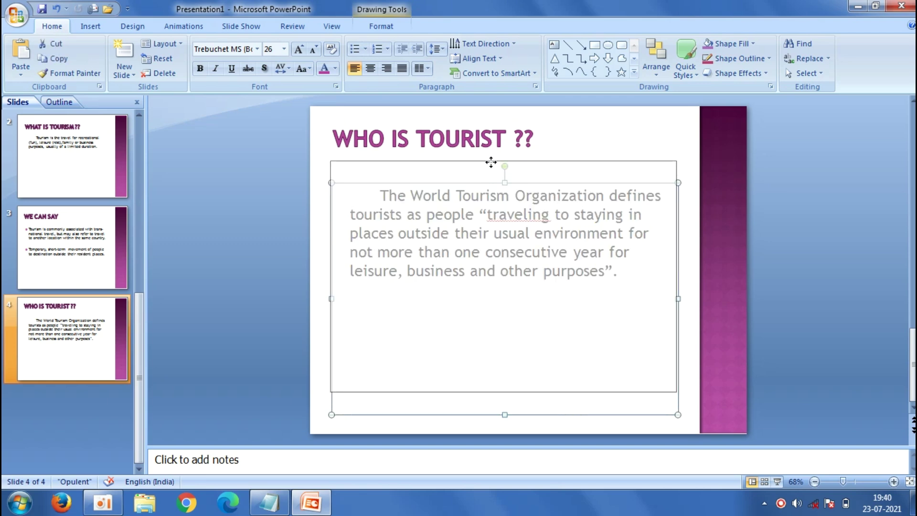
pyautogui.click(271, 210)
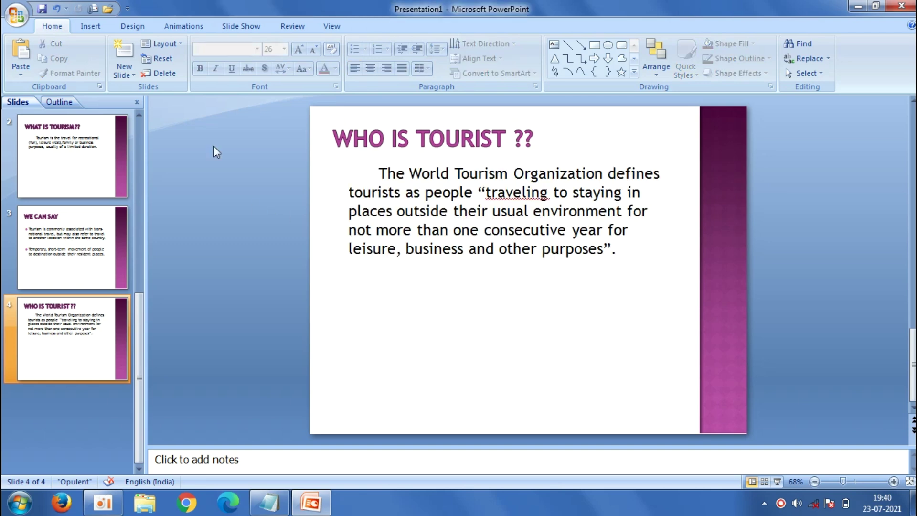
# Insert the Capture_2021_07_02_19_28_32_279 hiker photo onto slide 4.
pyautogui.click(96, 31)
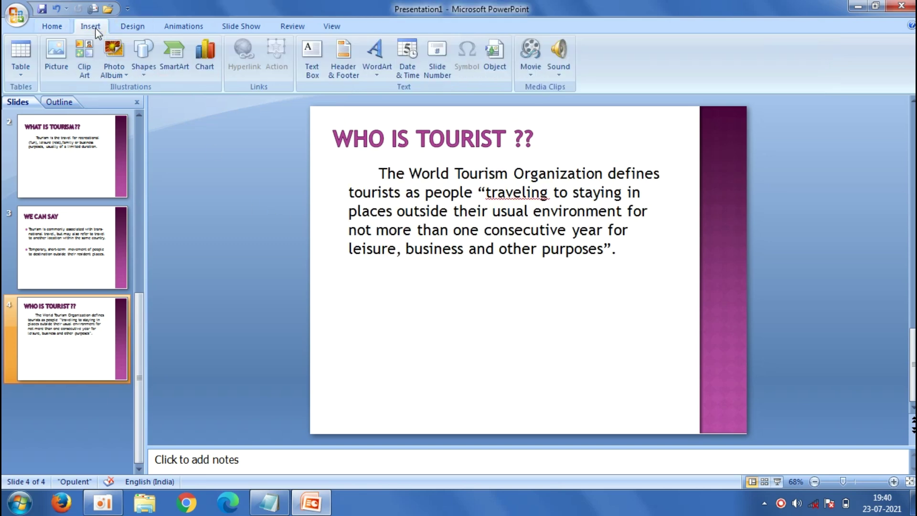
pyautogui.click(53, 56)
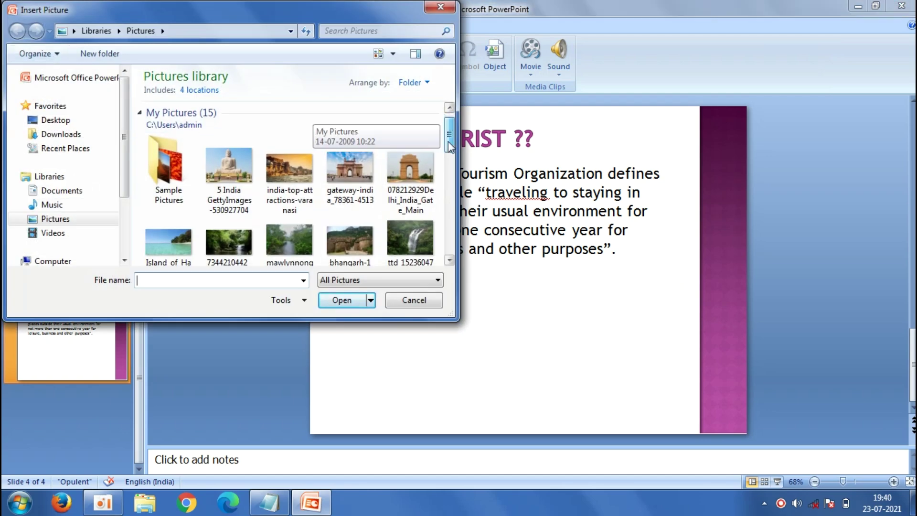
pyautogui.moveTo(449, 146); pyautogui.dragTo(449, 183)
pyautogui.click(289, 141)
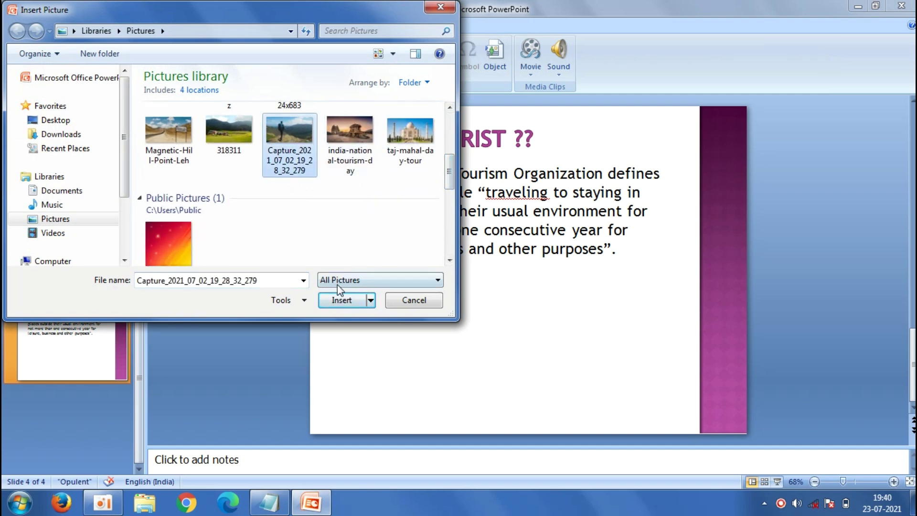
pyautogui.click(338, 298)
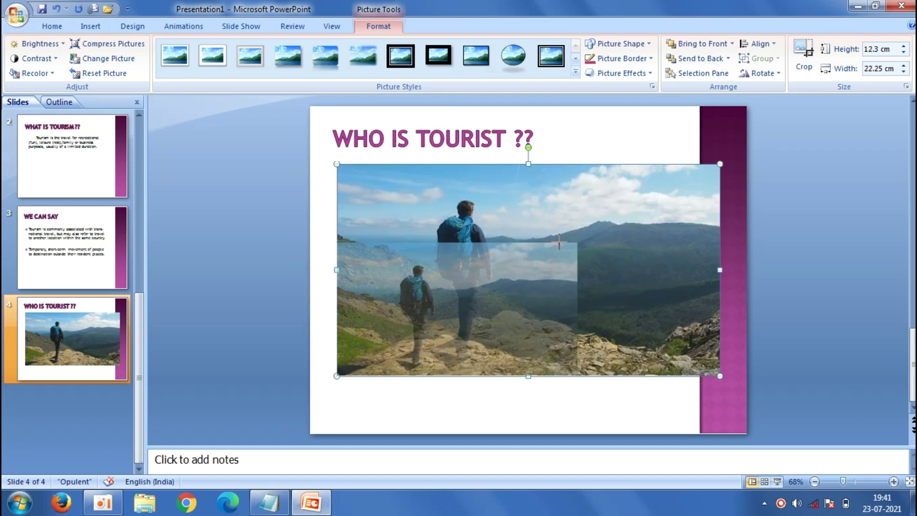
# Shrink the hiker photo to 14 cm wide and place it below the definition text.
pyautogui.moveTo(618, 213); pyautogui.dragTo(578, 242)
pyautogui.moveTo(472, 278); pyautogui.dragTo(523, 311)
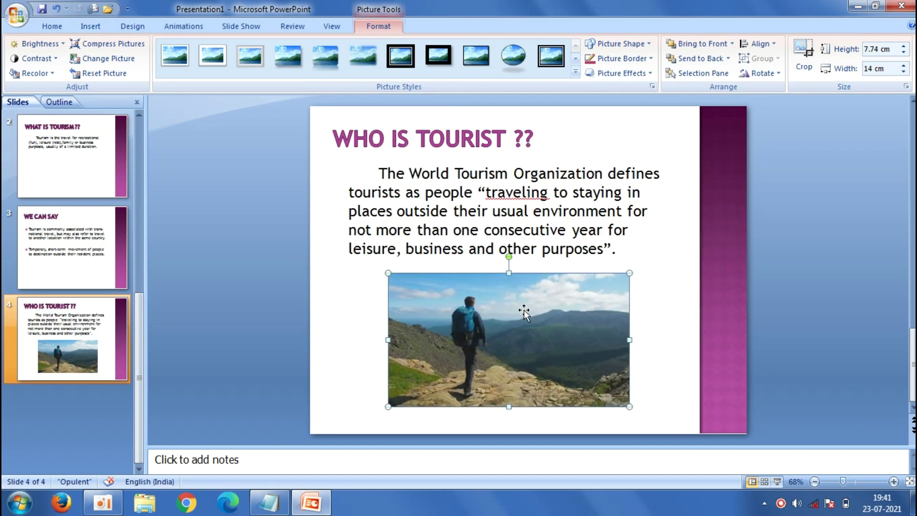
pyautogui.click(249, 267)
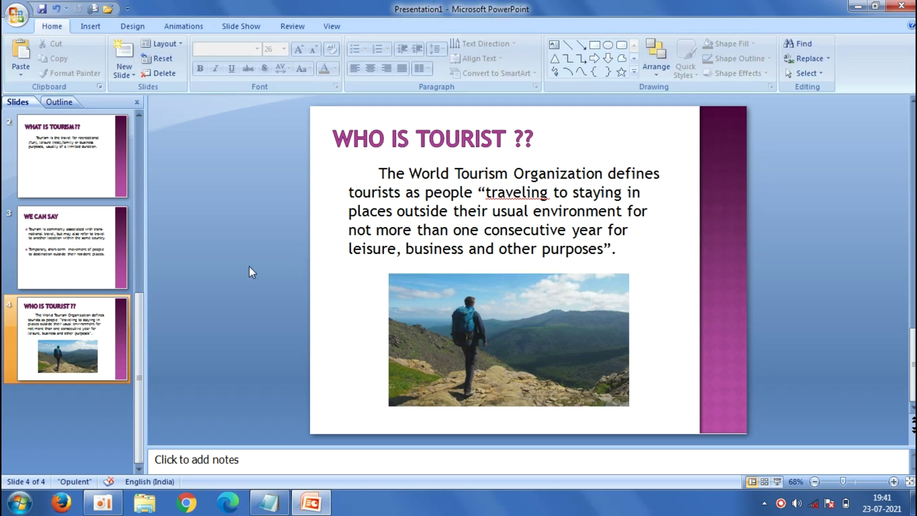
pyautogui.click(128, 75)
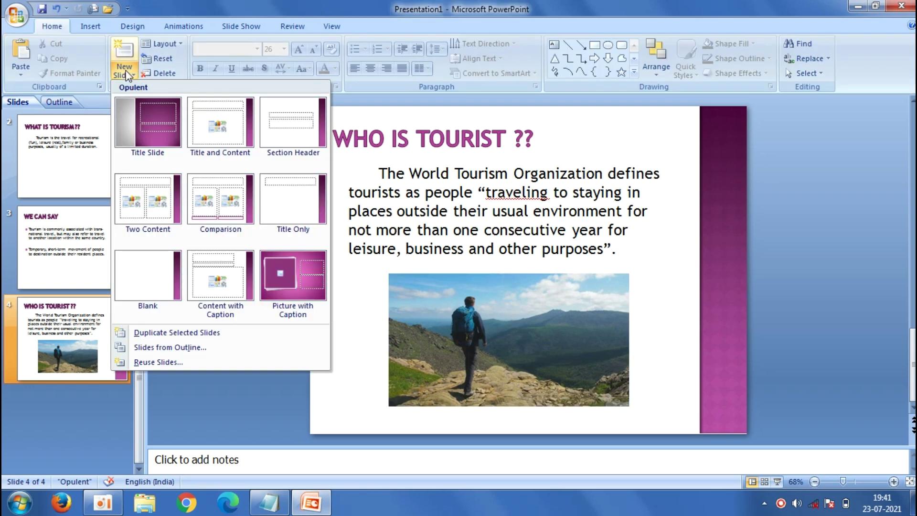
# Add a Title and Content slide 5 and copy the 'Different type of tourism' heading from the notes for its title.
pyautogui.click(192, 154)
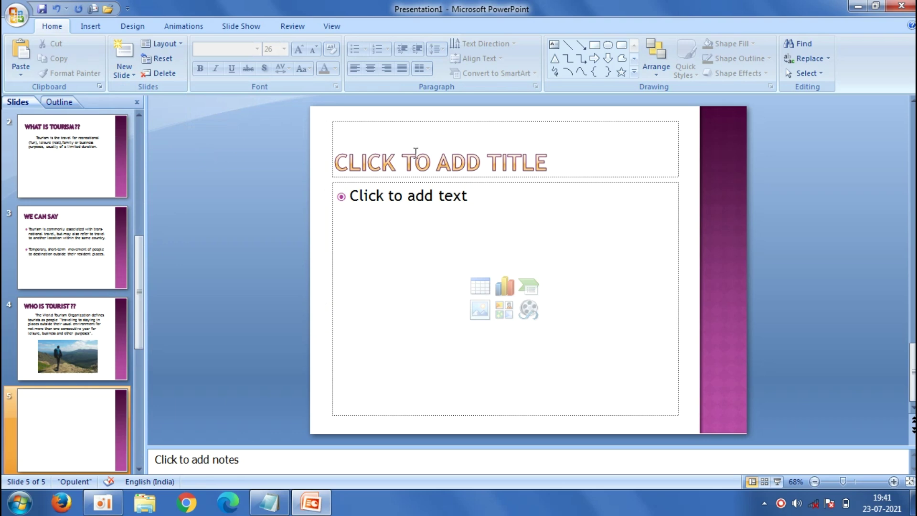
pyautogui.click(416, 151)
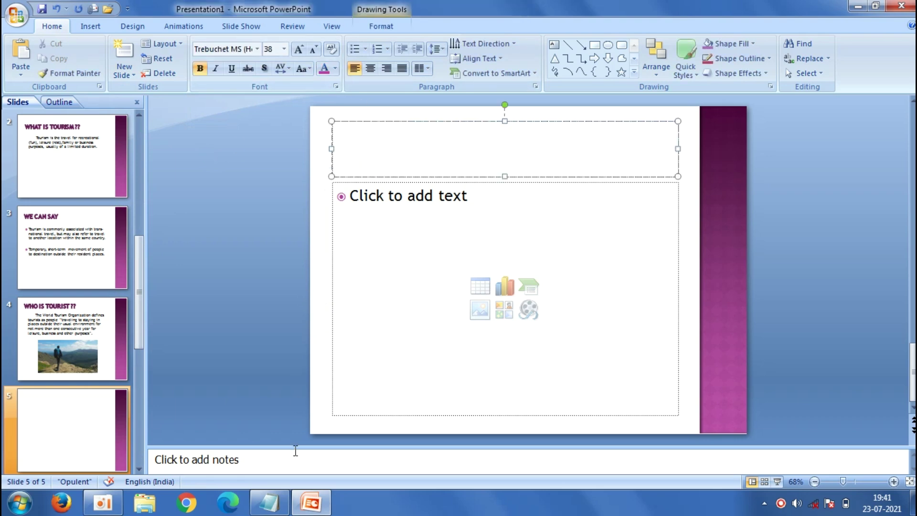
pyautogui.click(269, 503)
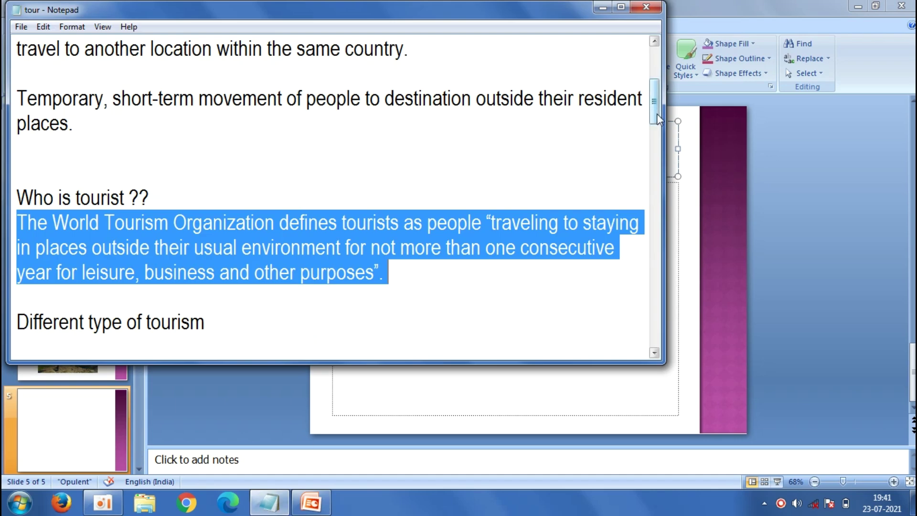
pyautogui.moveTo(657, 118); pyautogui.dragTo(658, 158)
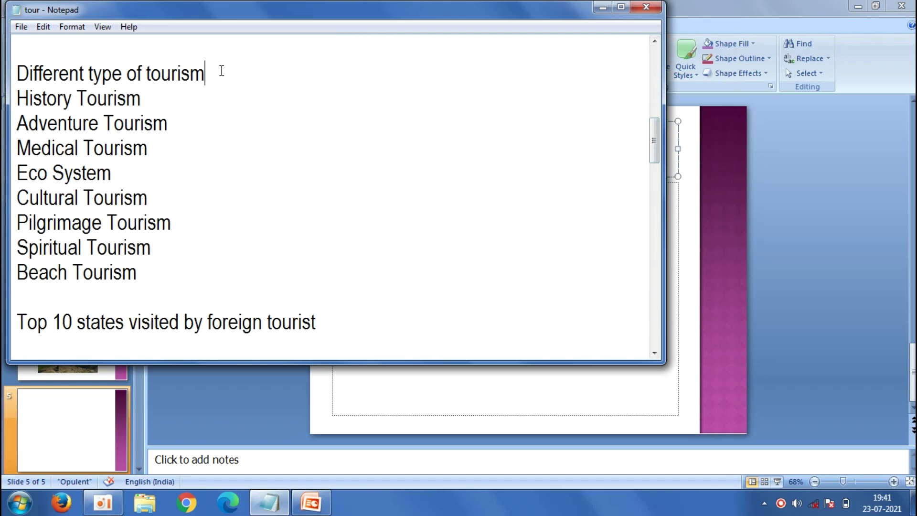
pyautogui.moveTo(222, 70); pyautogui.dragTo(25, 72)
pyautogui.rightClick(18, 71)
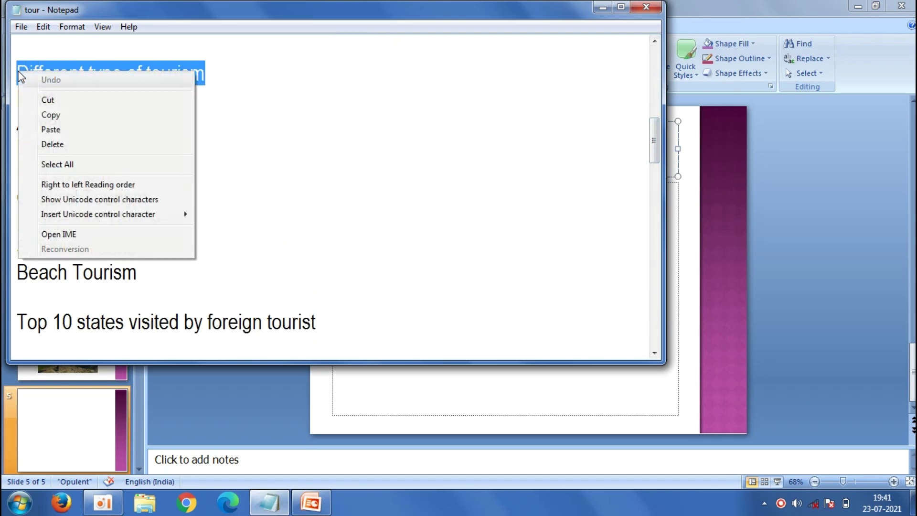
pyautogui.click(61, 117)
pyautogui.click(410, 161)
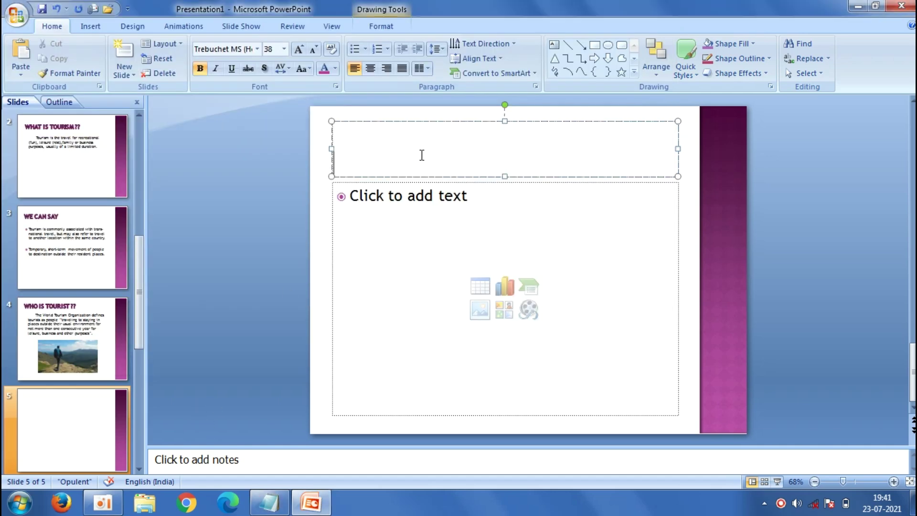
pyautogui.rightClick(422, 154)
# Paste the slide 5 title and copy the tourism types, History through Beach Tourism, from the notes.
pyautogui.click(446, 188)
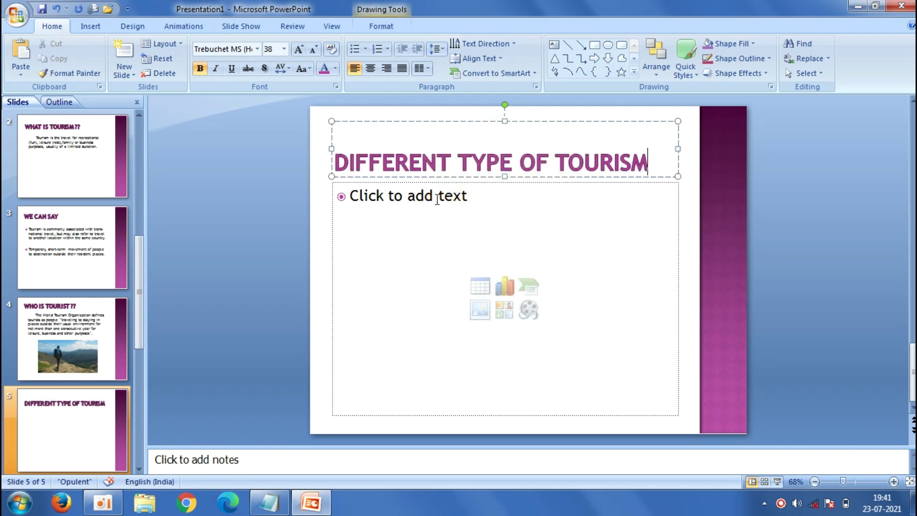
pyautogui.click(387, 235)
pyautogui.click(269, 502)
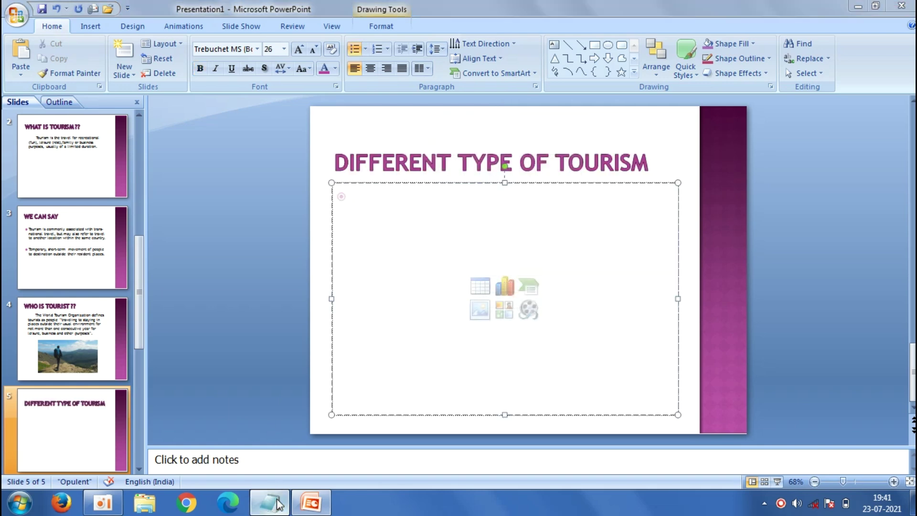
pyautogui.moveTo(153, 271); pyautogui.dragTo(20, 86)
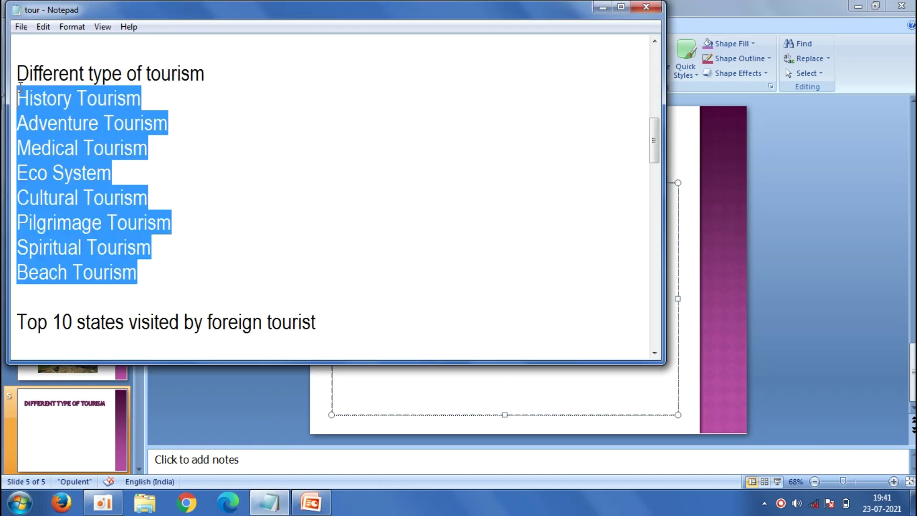
pyautogui.rightClick(39, 116)
pyautogui.click(67, 160)
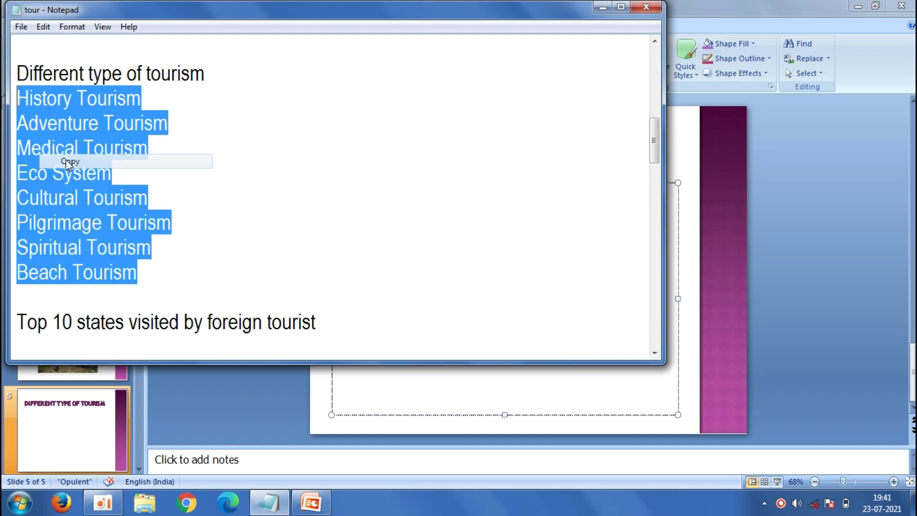
pyautogui.click(184, 414)
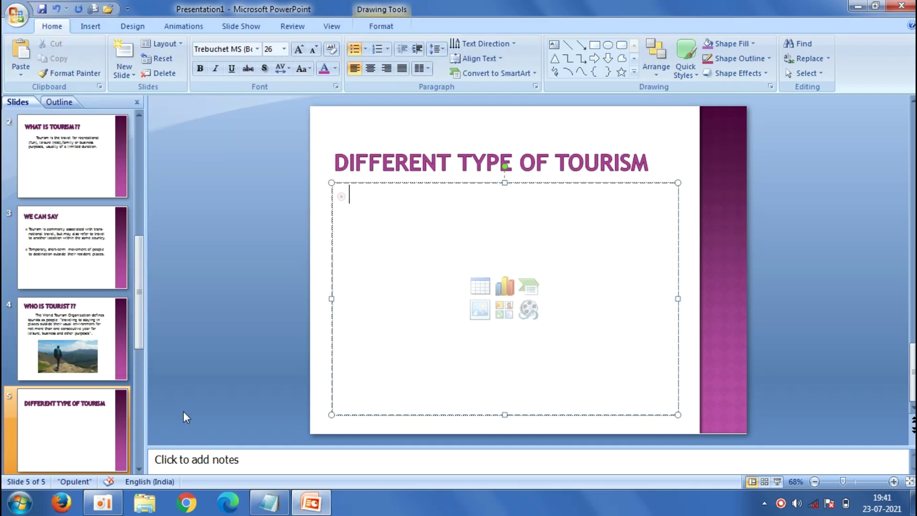
# Apply arrow bullets to the body and paste the eight tourism types into it.
pyautogui.click(366, 48)
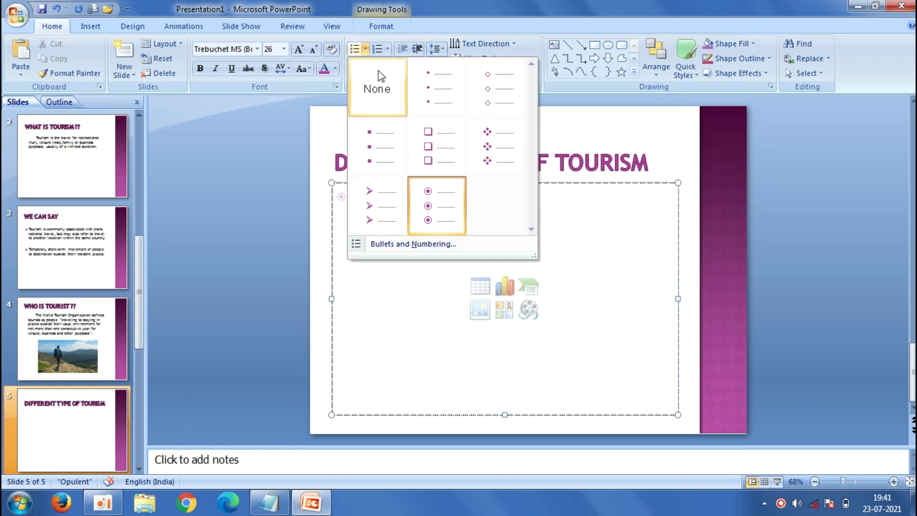
pyautogui.click(390, 208)
pyautogui.rightClick(382, 215)
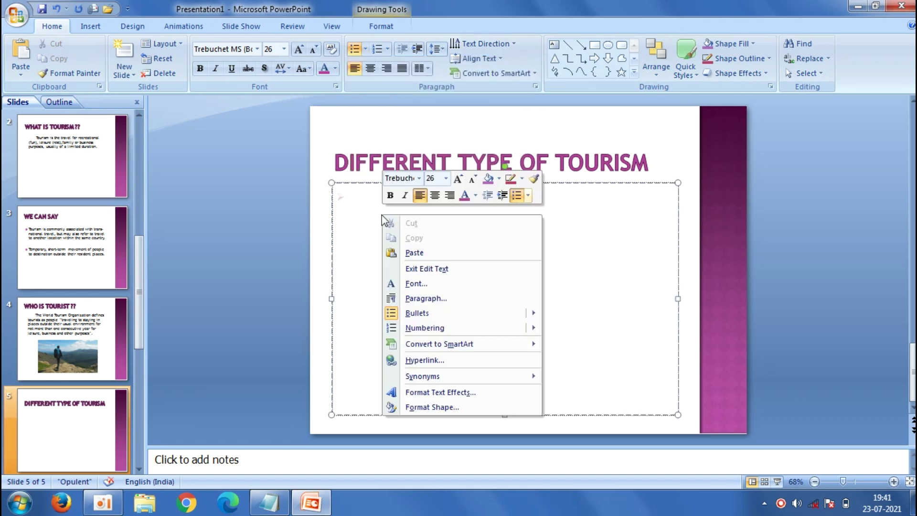
pyautogui.click(402, 253)
# Shorten the title box, narrow the list box to its text and shift it right of centre.
pyautogui.click(528, 149)
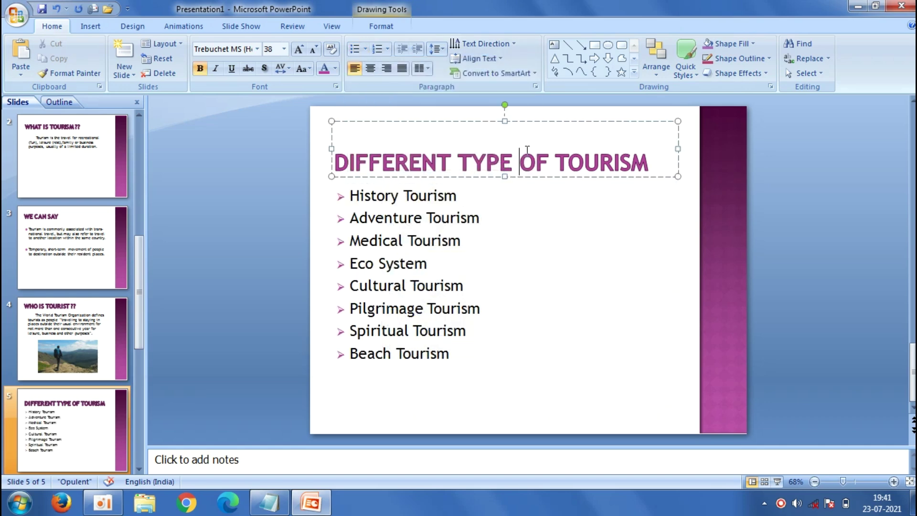
pyautogui.moveTo(506, 122)
pyautogui.mouseDown()
pyautogui.moveTo(505, 144)
pyautogui.moveTo(491, 124)
pyautogui.mouseUp()
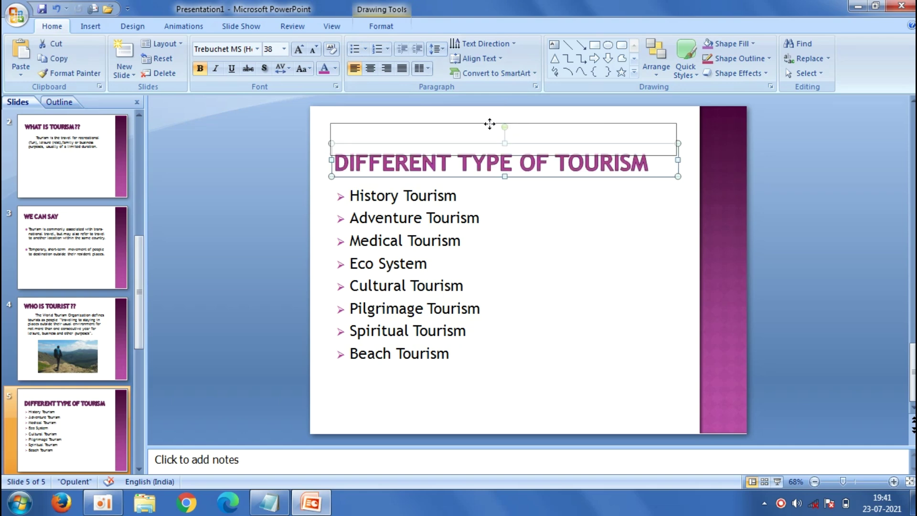
pyautogui.click(438, 220)
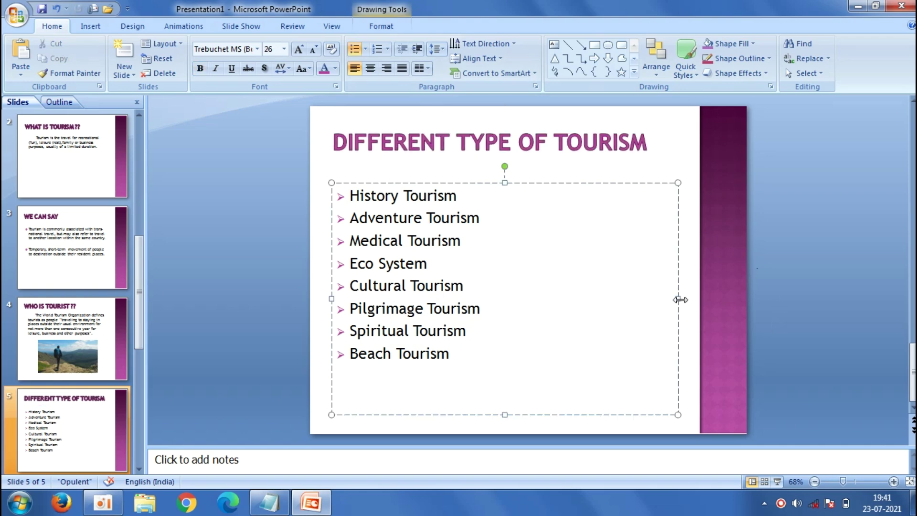
pyautogui.moveTo(681, 300); pyautogui.dragTo(487, 299)
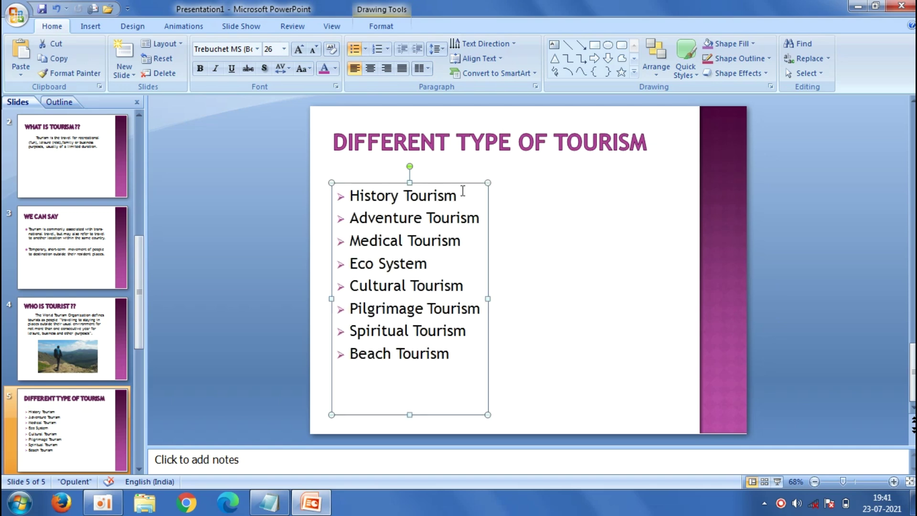
pyautogui.moveTo(460, 182); pyautogui.dragTo(532, 170)
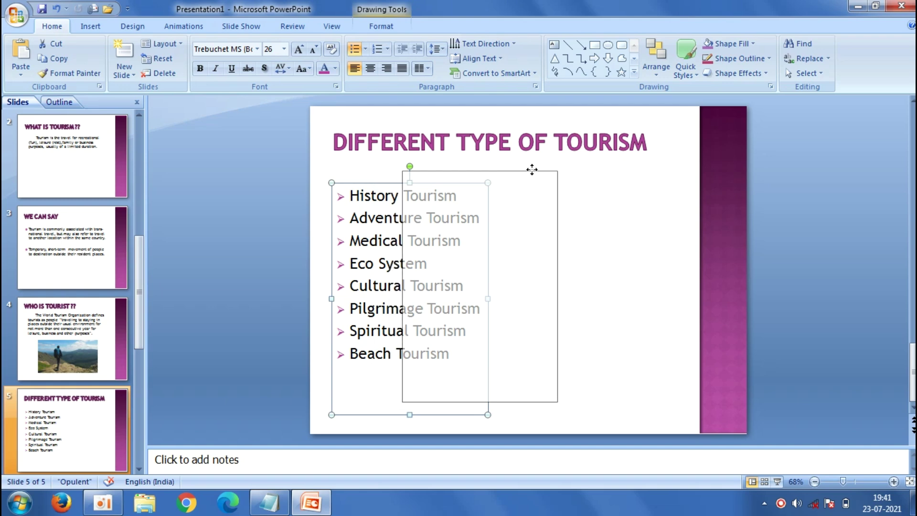
pyautogui.click(283, 184)
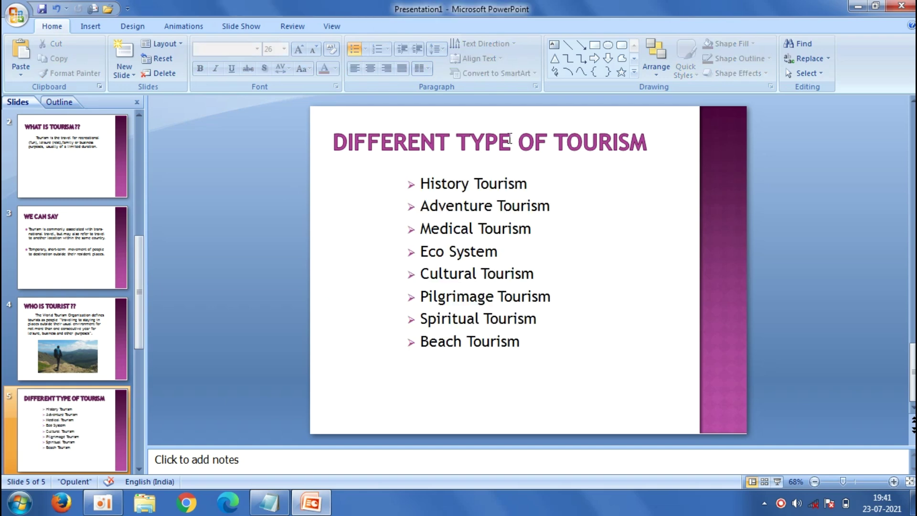
pyautogui.click(523, 228)
pyautogui.moveTo(518, 171); pyautogui.dragTo(531, 171)
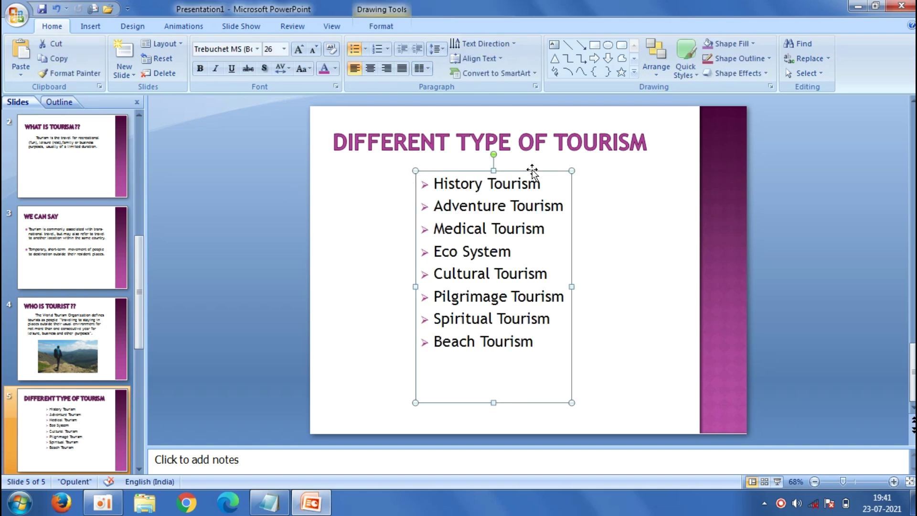
pyautogui.click(228, 145)
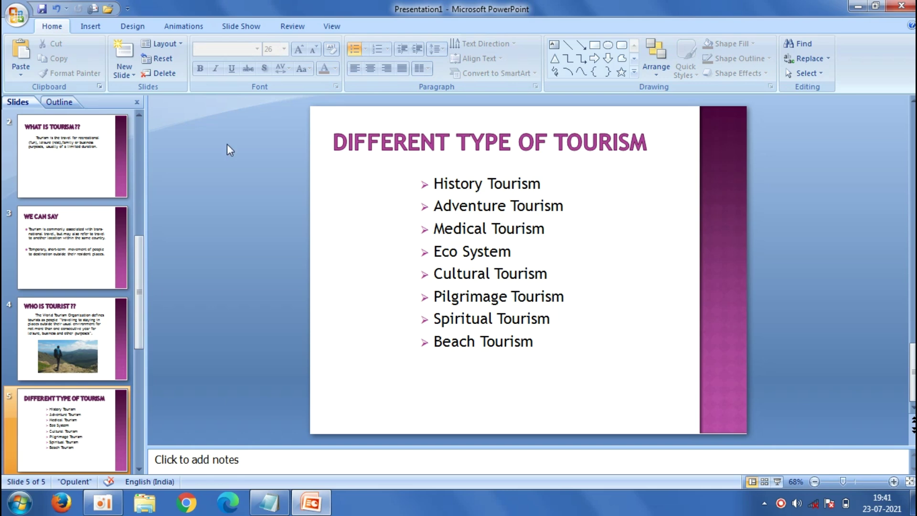
# Insert the India Gate photo, shrink it to about 5.33 cm wide and place it top right.
pyautogui.click(90, 30)
pyautogui.click(65, 53)
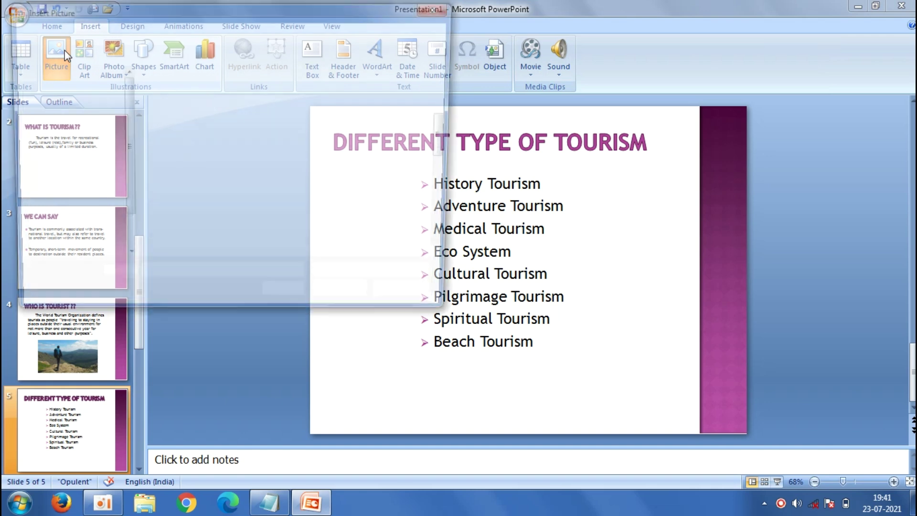
pyautogui.click(410, 172)
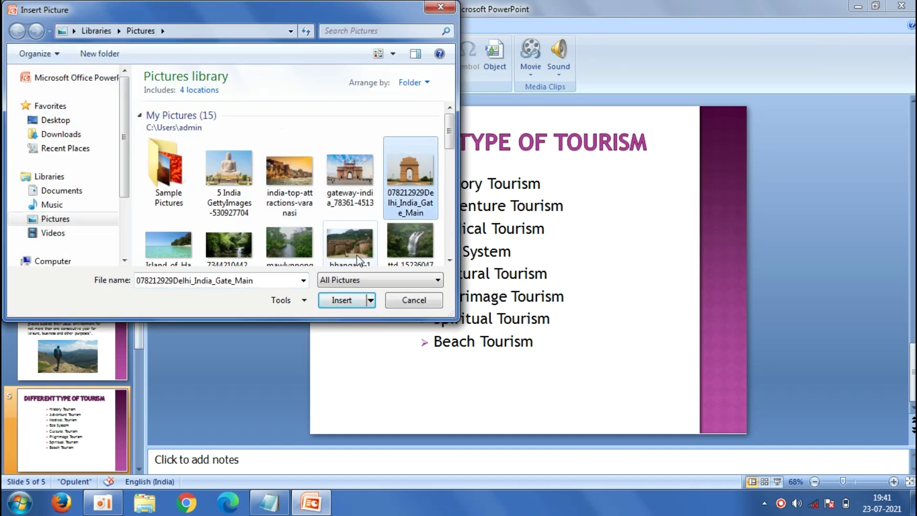
pyautogui.click(354, 300)
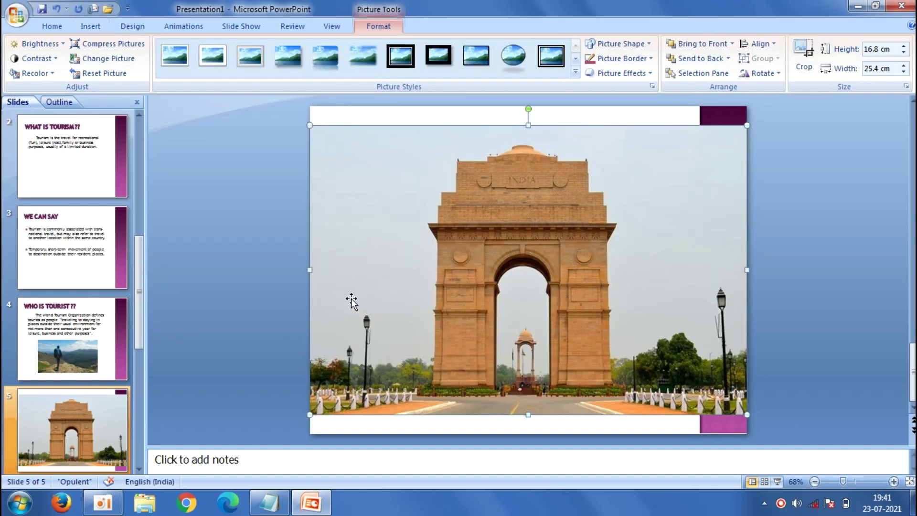
pyautogui.moveTo(310, 415); pyautogui.dragTo(632, 225)
pyautogui.moveTo(745, 176); pyautogui.dragTo(705, 176)
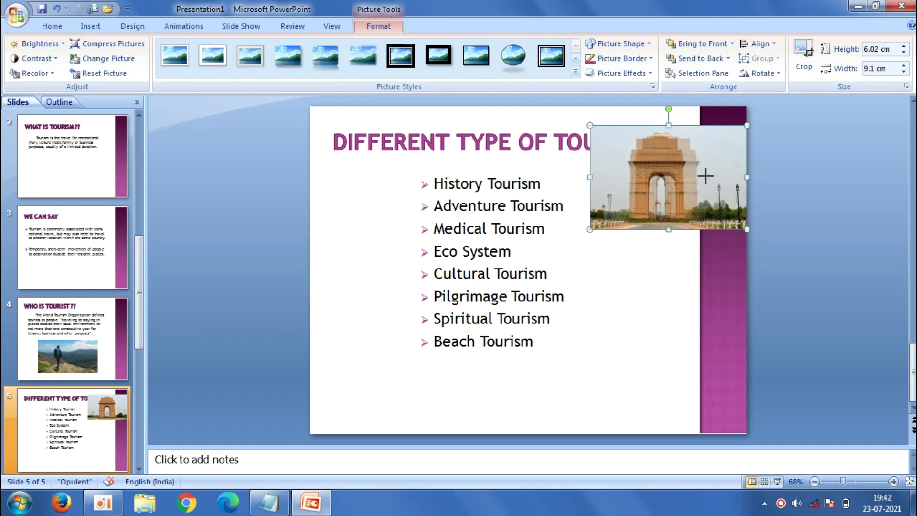
pyautogui.moveTo(707, 125); pyautogui.dragTo(682, 147)
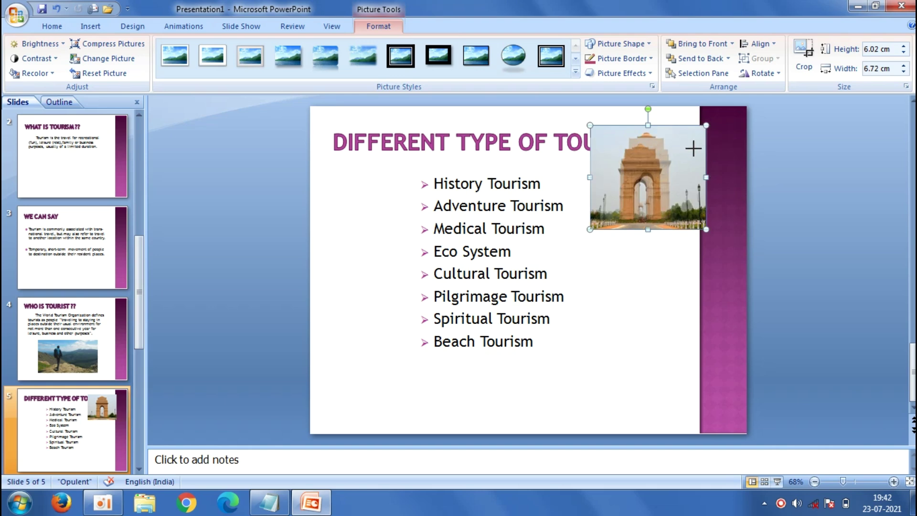
pyautogui.moveTo(626, 187); pyautogui.dragTo(628, 205)
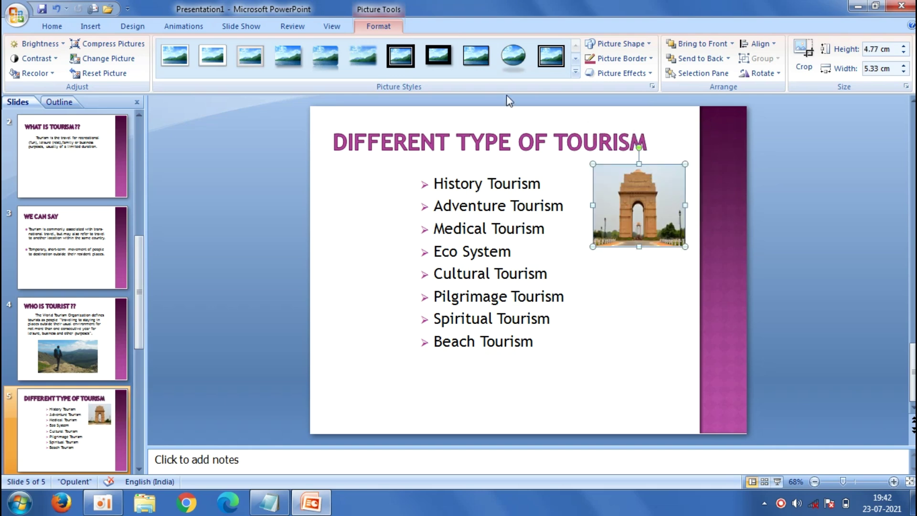
# Give the India Gate photo a white frame and tilt it slightly clockwise.
pyautogui.click(190, 62)
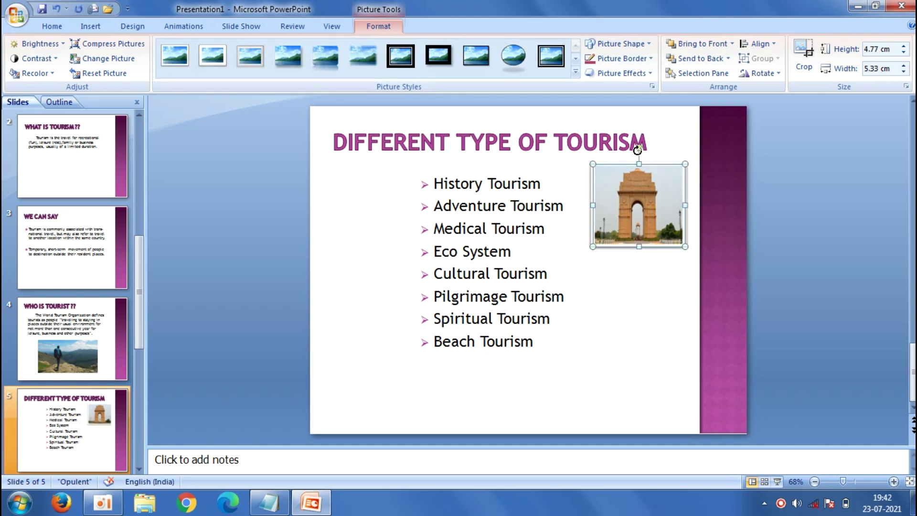
pyautogui.moveTo(638, 149); pyautogui.dragTo(648, 148)
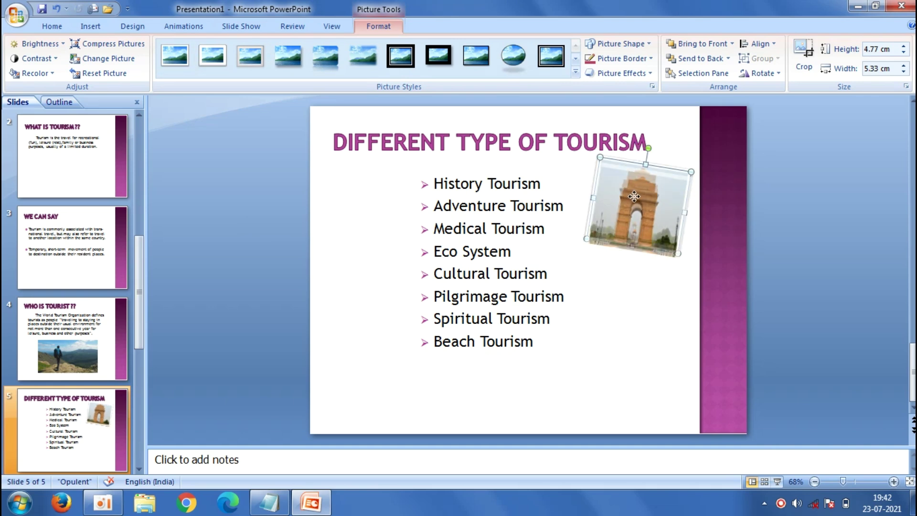
pyautogui.click(785, 217)
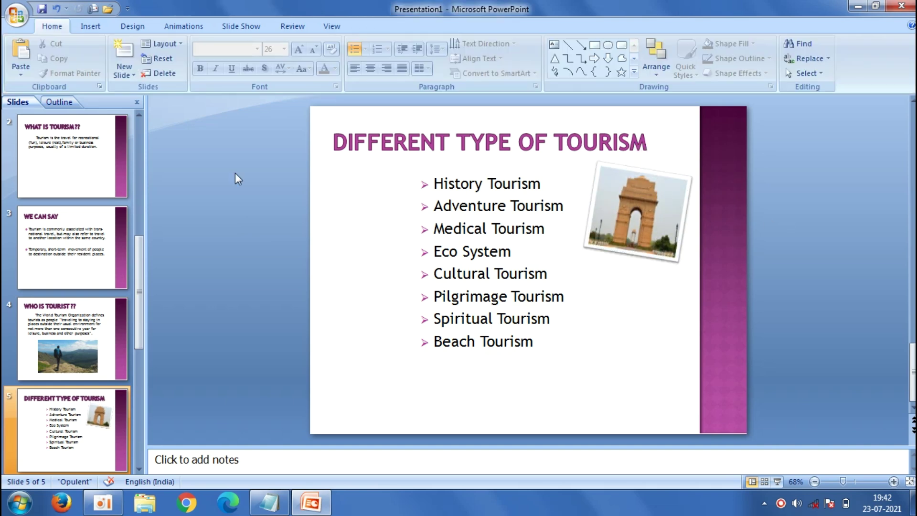
pyautogui.click(98, 28)
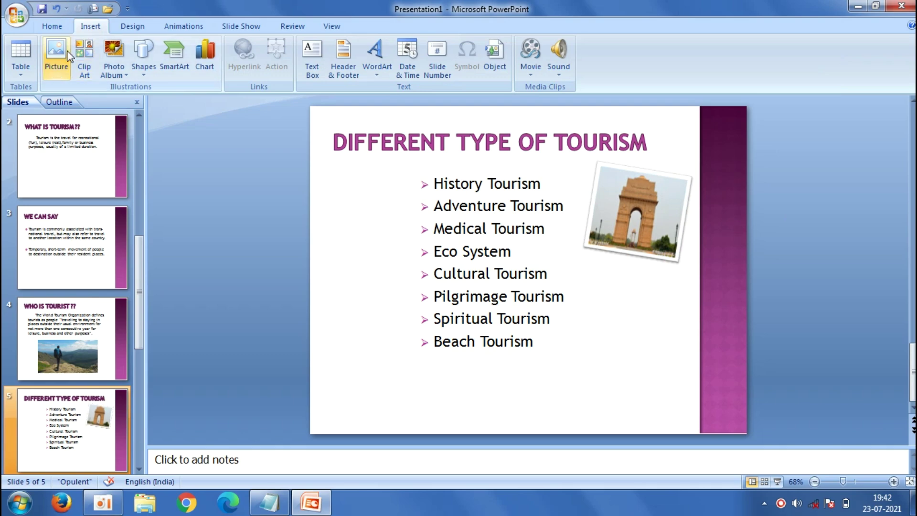
# Insert the Buddha statue photo, shrink it to 5.23 cm wide, place it lower left and tilt it slightly.
pyautogui.click(57, 57)
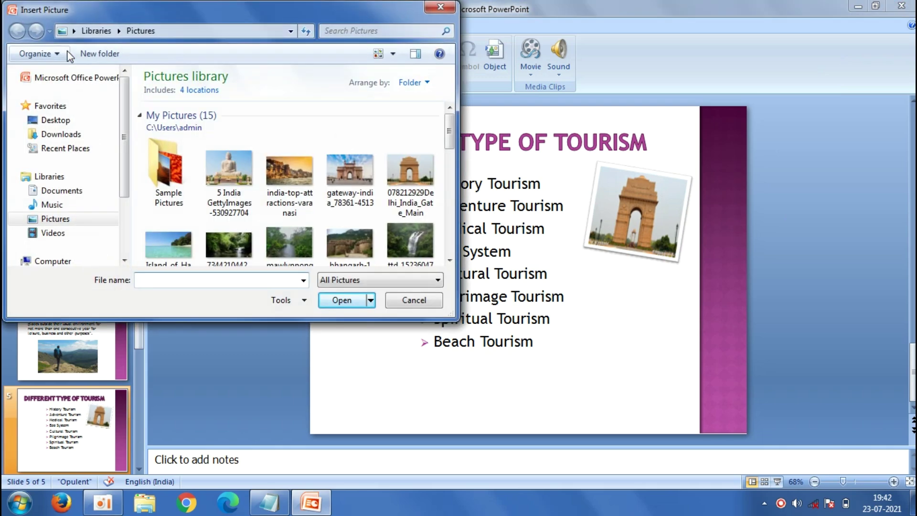
pyautogui.click(235, 195)
pyautogui.click(349, 304)
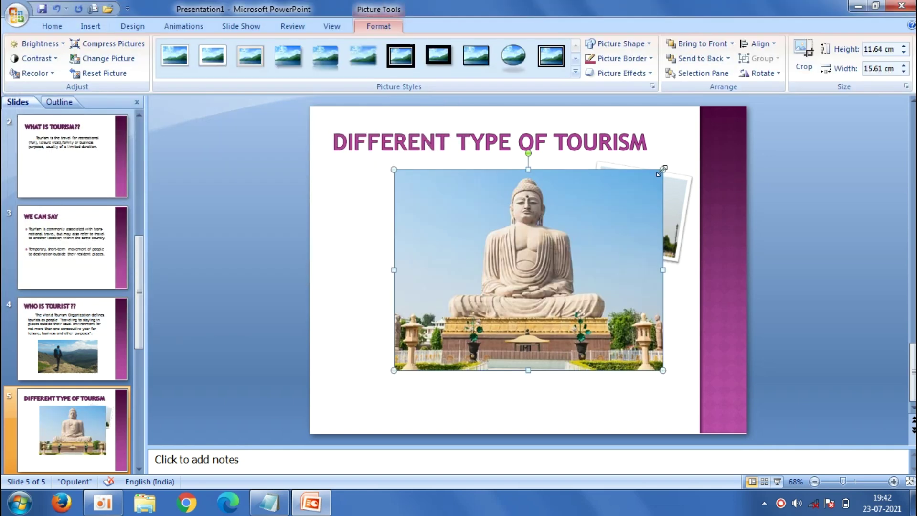
pyautogui.moveTo(663, 170); pyautogui.dragTo(565, 242)
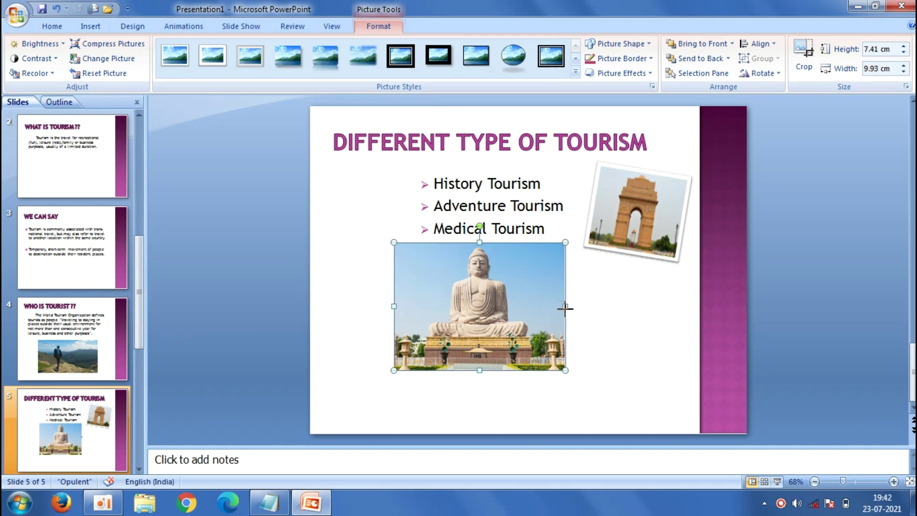
pyautogui.moveTo(566, 308); pyautogui.dragTo(550, 307)
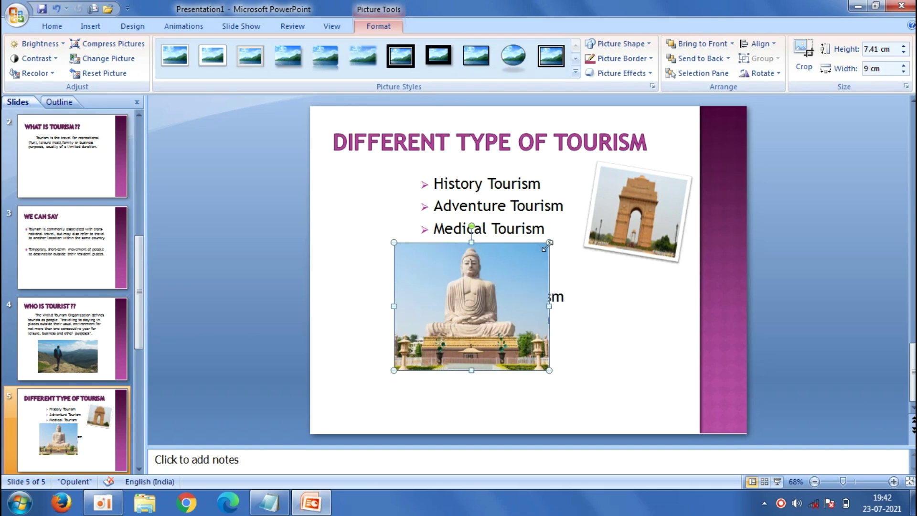
pyautogui.moveTo(547, 245); pyautogui.dragTo(485, 296)
pyautogui.moveTo(451, 333)
pyautogui.mouseDown()
pyautogui.moveTo(410, 357)
pyautogui.moveTo(393, 384)
pyautogui.mouseUp()
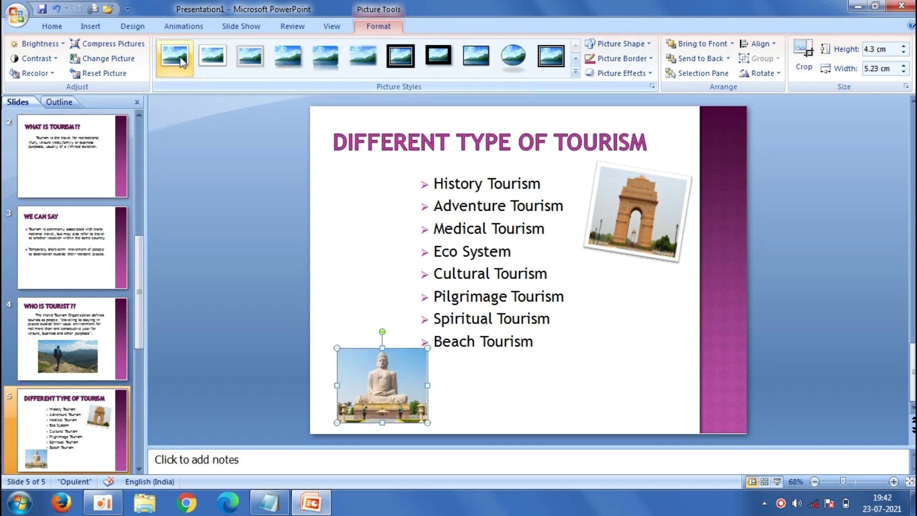
pyautogui.moveTo(381, 372); pyautogui.dragTo(365, 368)
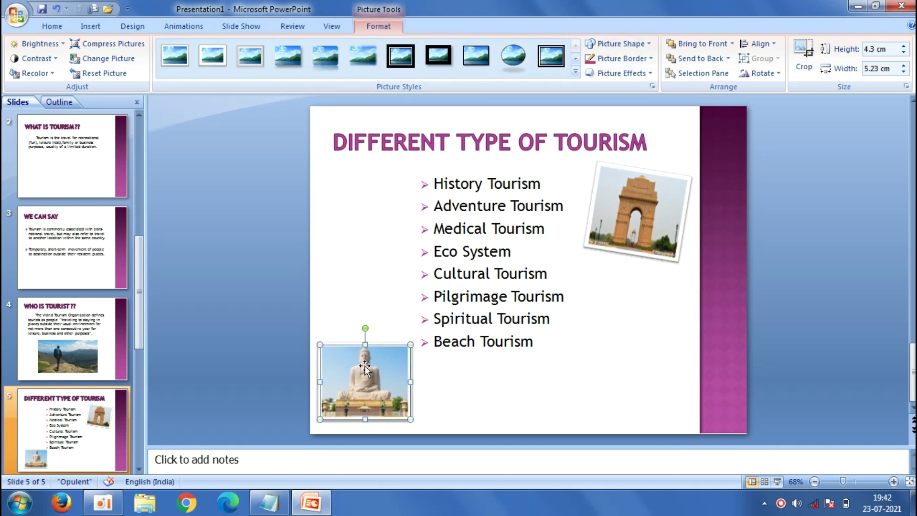
pyautogui.moveTo(364, 325); pyautogui.dragTo(356, 329)
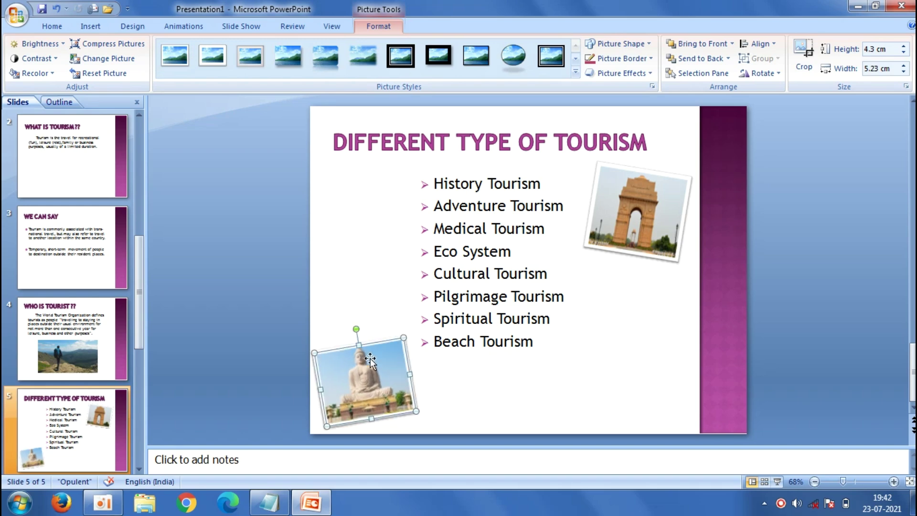
pyautogui.click(267, 279)
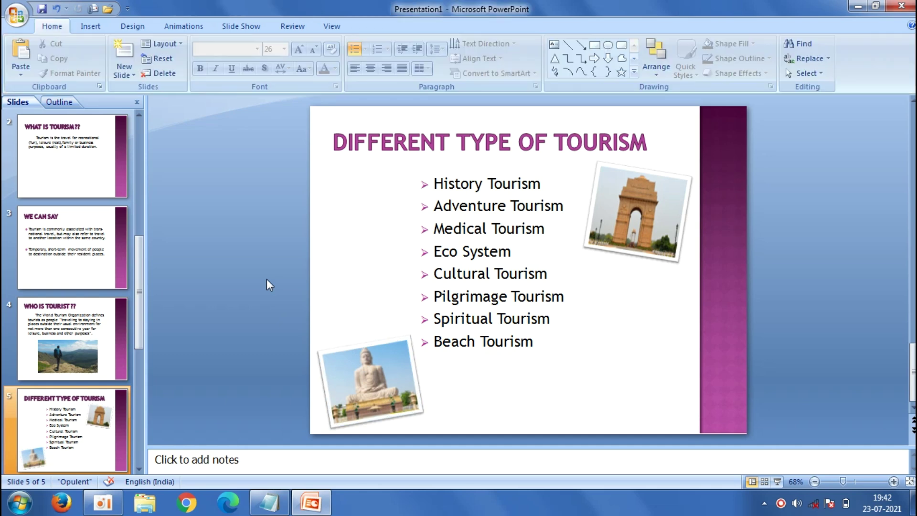
# Add a Title and Content slide 6 and copy the 'Top 10 states visited by foreign tourist' heading from the notes.
pyautogui.click(118, 78)
pyautogui.click(226, 123)
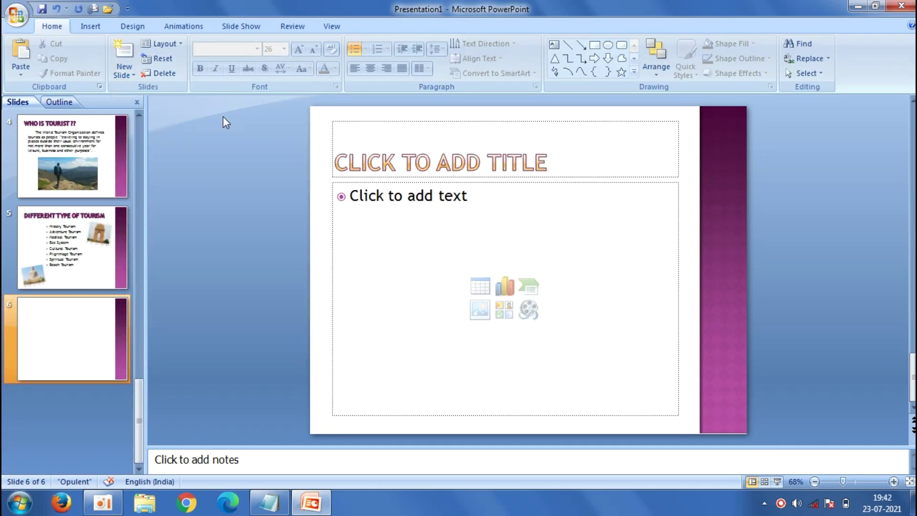
pyautogui.click(359, 150)
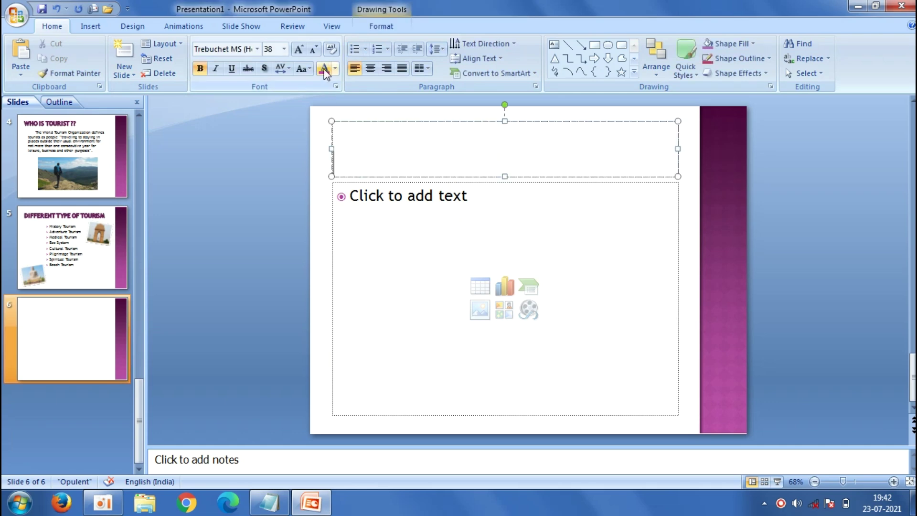
pyautogui.click(268, 502)
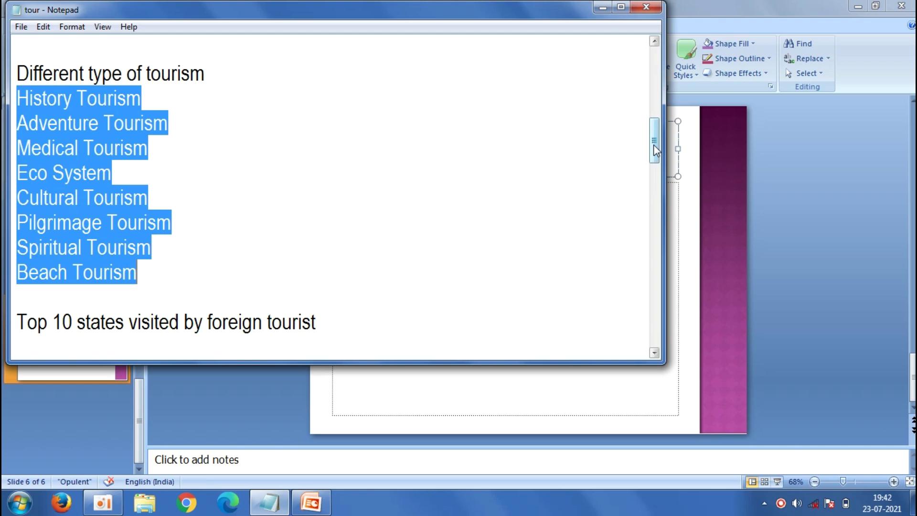
pyautogui.moveTo(653, 144); pyautogui.dragTo(659, 182)
pyautogui.moveTo(318, 98); pyautogui.dragTo(7, 90)
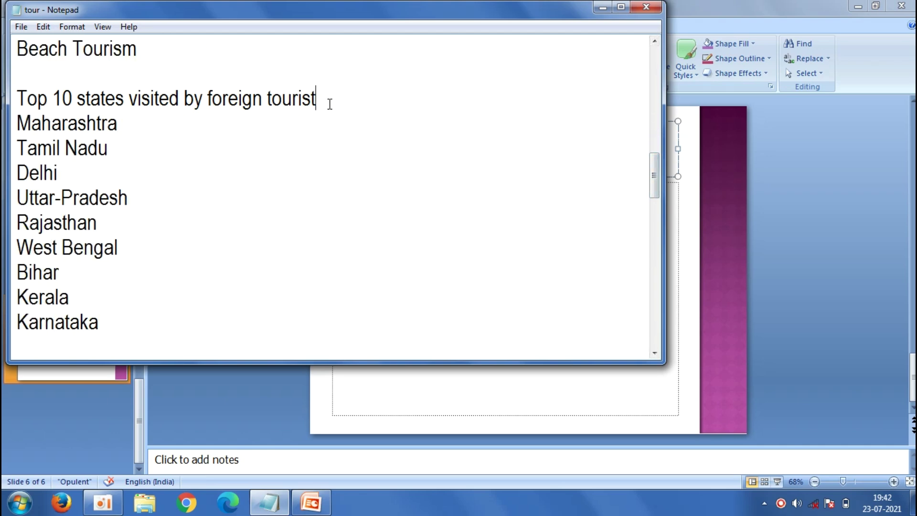
pyautogui.rightClick(44, 99)
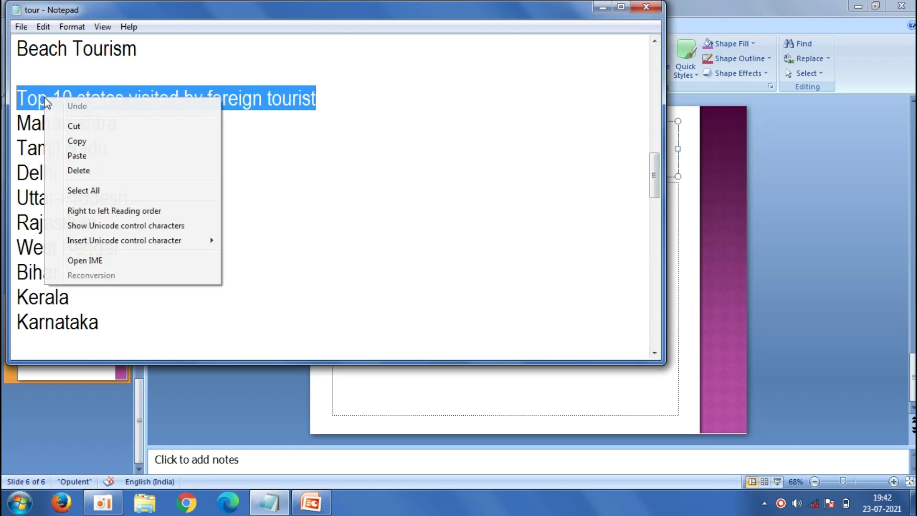
pyautogui.click(88, 144)
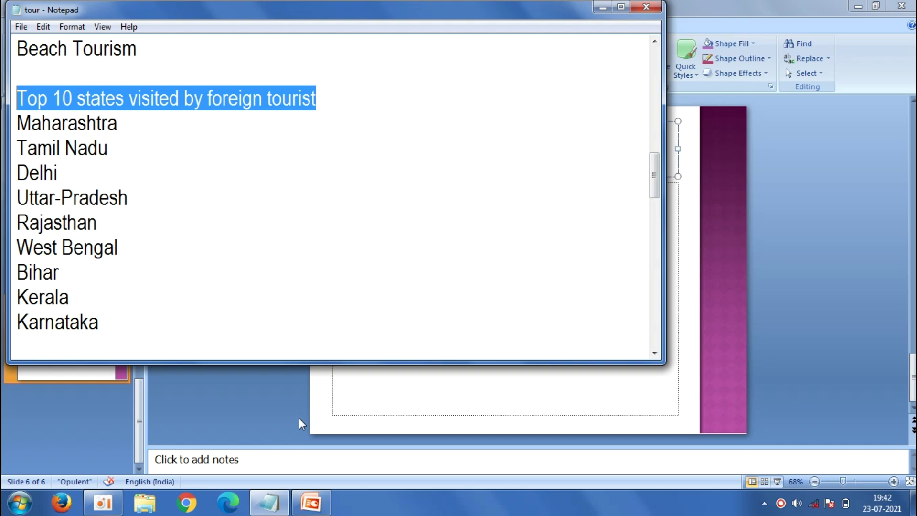
# Paste the heading as slide 6's title and centre it.
pyautogui.click(311, 503)
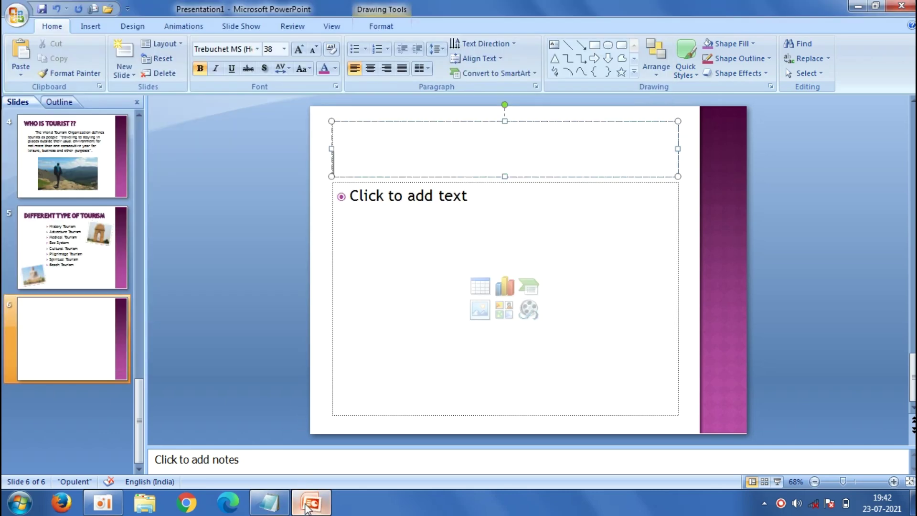
pyautogui.rightClick(443, 153)
pyautogui.click(467, 191)
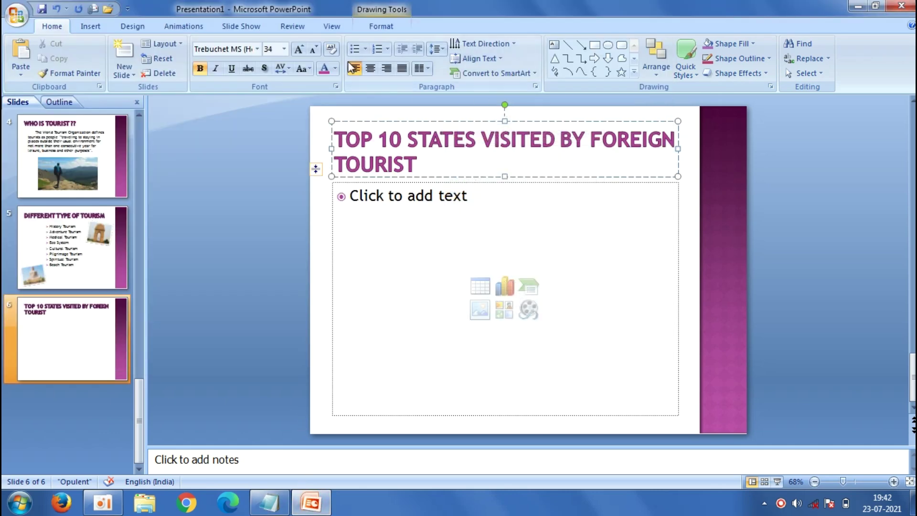
pyautogui.click(369, 72)
pyautogui.click(275, 193)
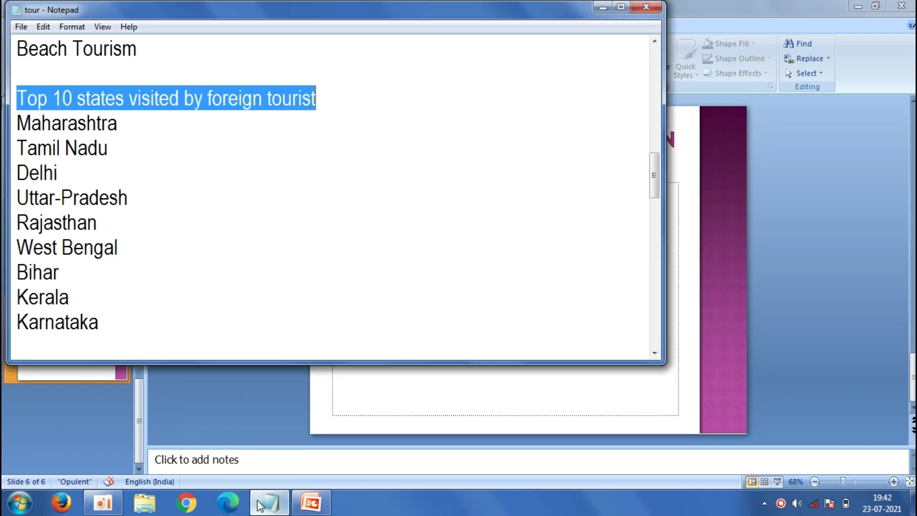
# Select the ten foreign-tourist state names in the Notepad notes.
pyautogui.click(269, 503)
pyautogui.scroll(-1, 657, 181)
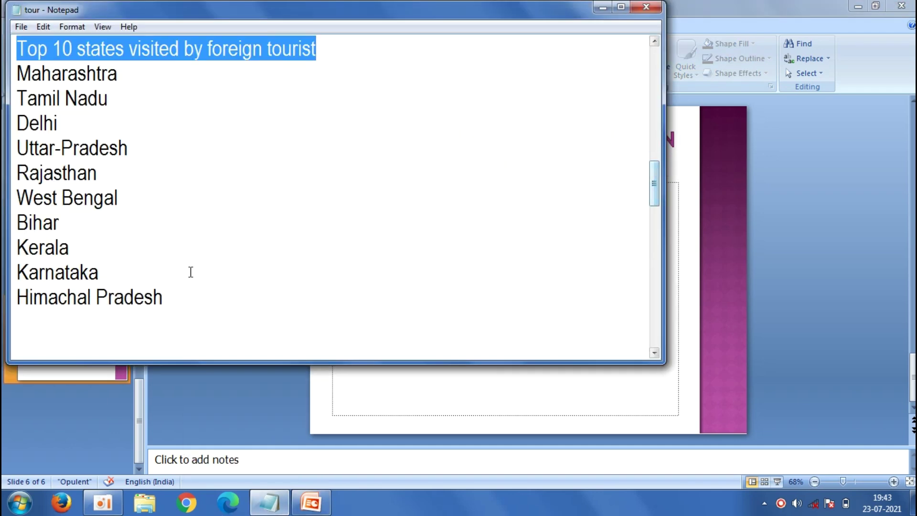
pyautogui.moveTo(175, 300); pyautogui.dragTo(23, 67)
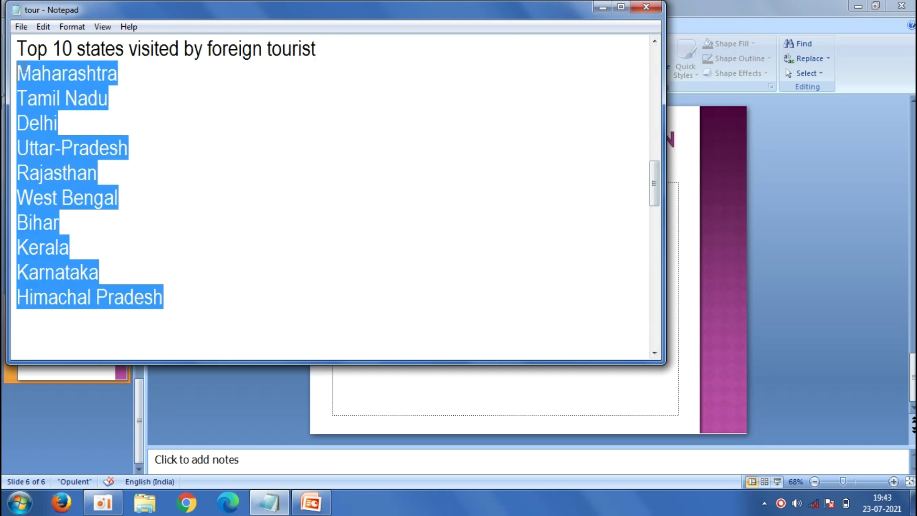
pyautogui.rightClick(23, 67)
# Paste the ten states, Maharashtra through Himachal Pradesh, as slide 6's bulleted list.
pyautogui.click(58, 110)
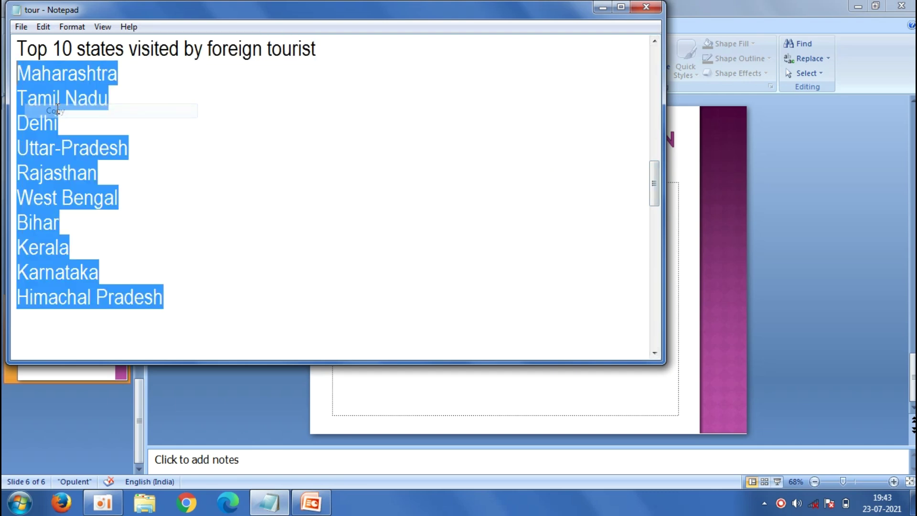
pyautogui.click(313, 502)
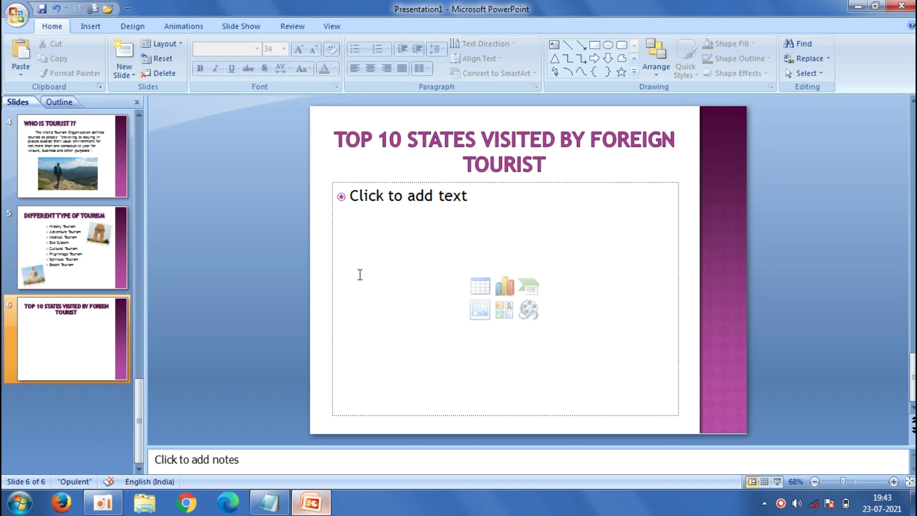
pyautogui.click(387, 222)
pyautogui.rightClick(389, 224)
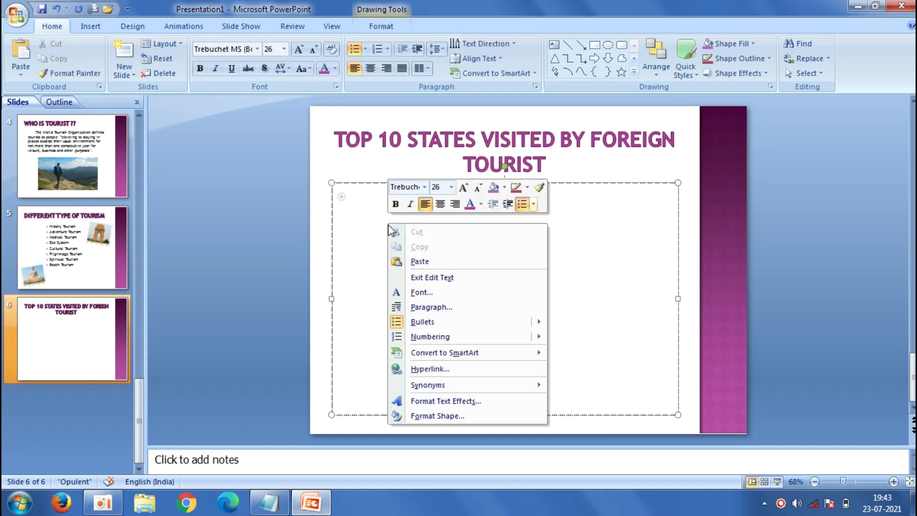
pyautogui.click(415, 267)
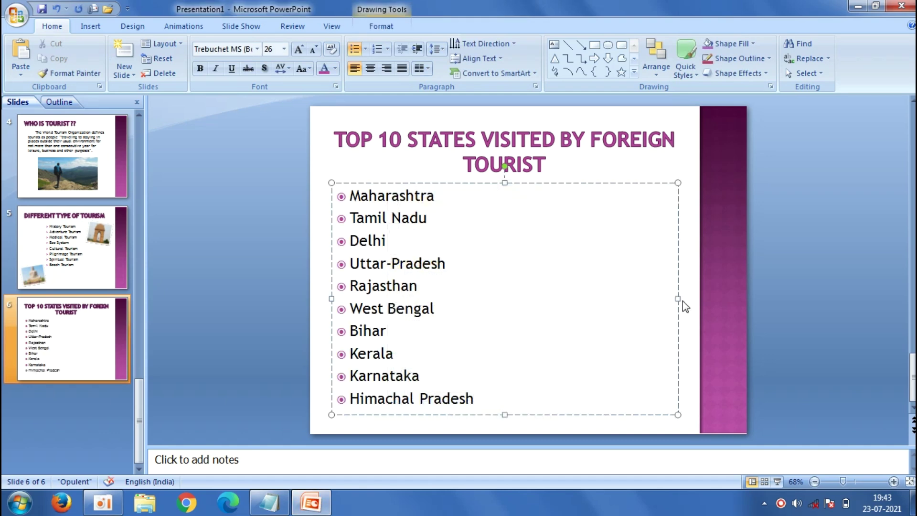
# Narrow the list box so Himachal Pradesh still fits one line, and nudge it right and down.
pyautogui.moveTo(680, 299); pyautogui.dragTo(477, 322)
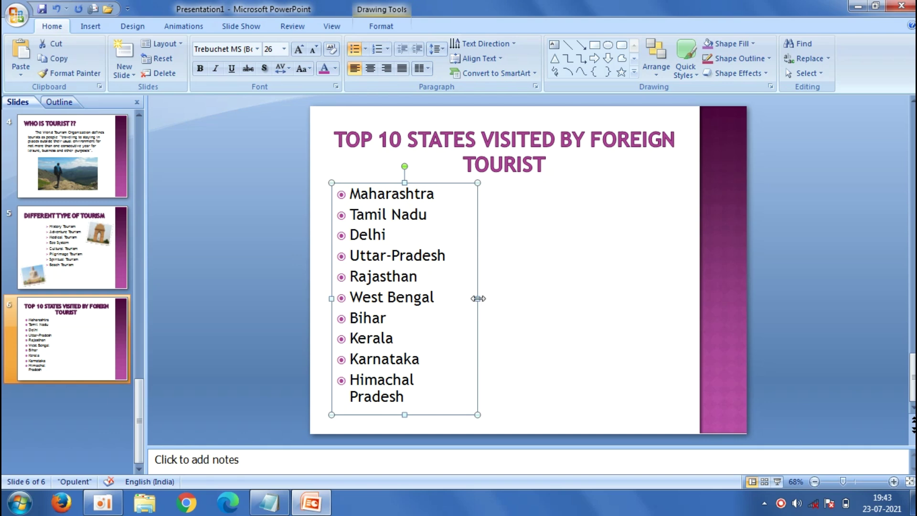
pyautogui.moveTo(478, 299); pyautogui.dragTo(490, 298)
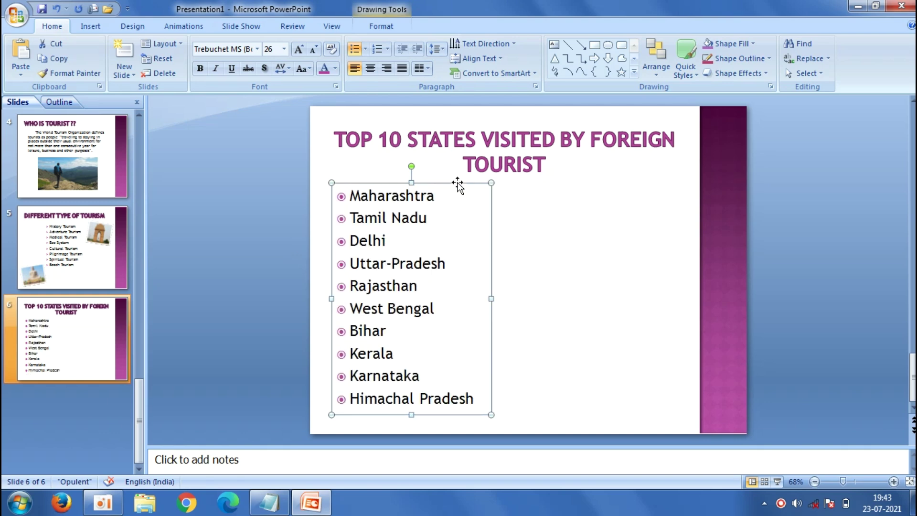
pyautogui.moveTo(458, 187); pyautogui.dragTo(473, 193)
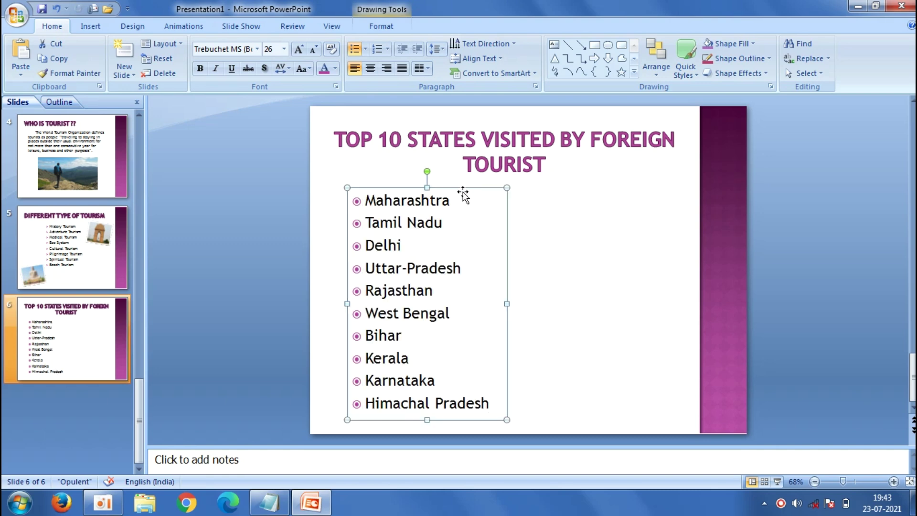
pyautogui.click(271, 194)
pyautogui.click(92, 26)
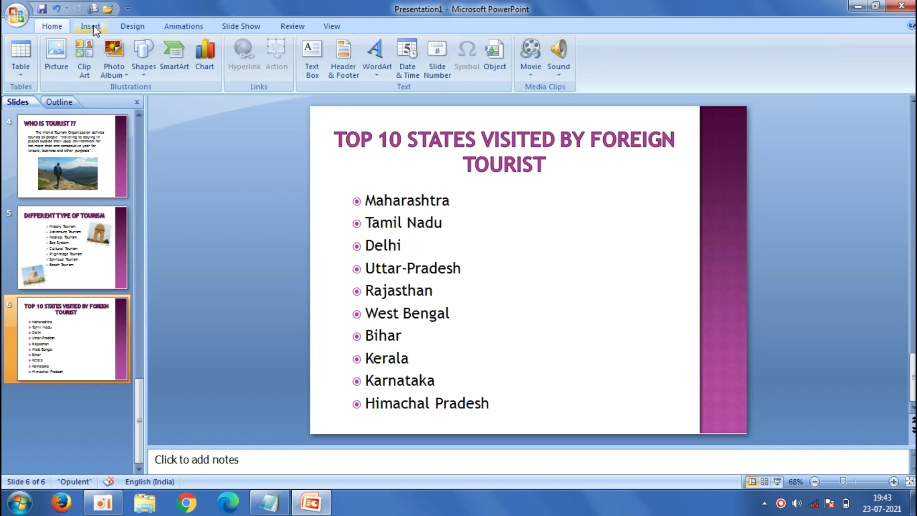
# Insert the Gateway of India photo at 6.79 cm wide beside the list, black-framed and tilted about 12°.
pyautogui.click(53, 51)
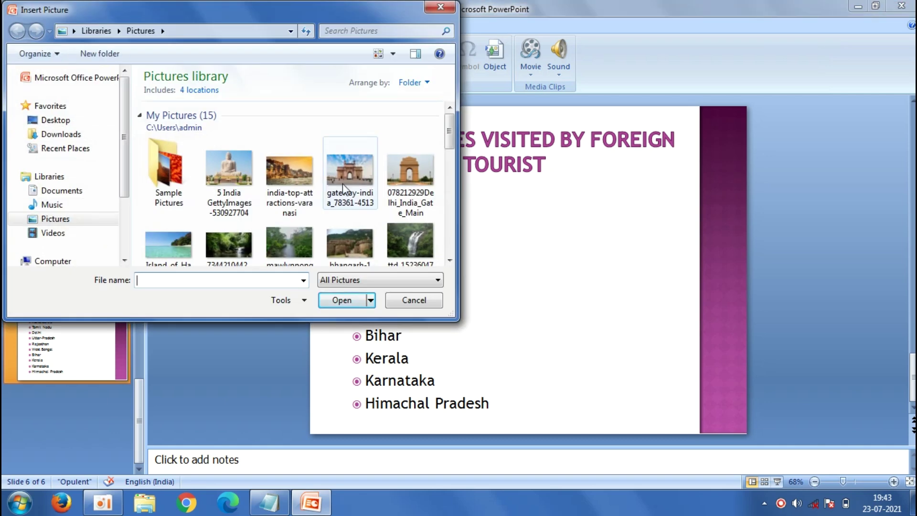
pyautogui.click(344, 188)
pyautogui.click(342, 297)
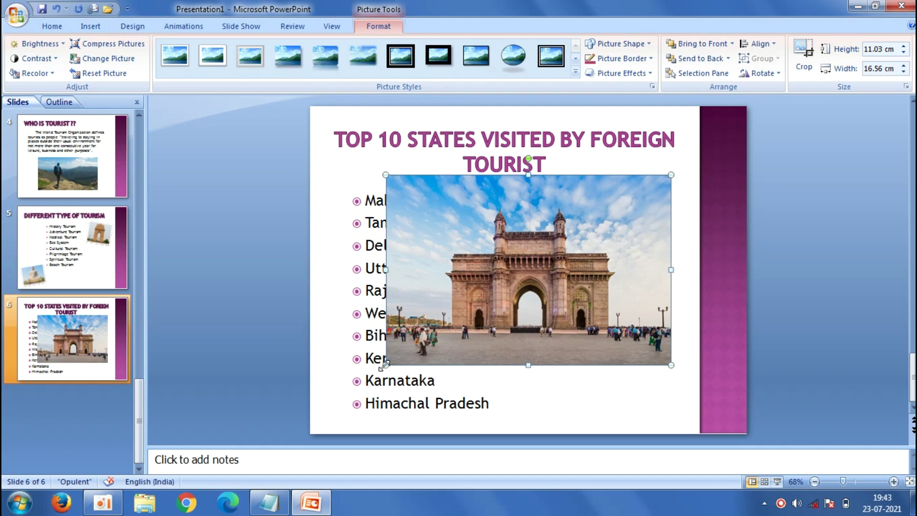
pyautogui.moveTo(386, 365); pyautogui.dragTo(554, 253)
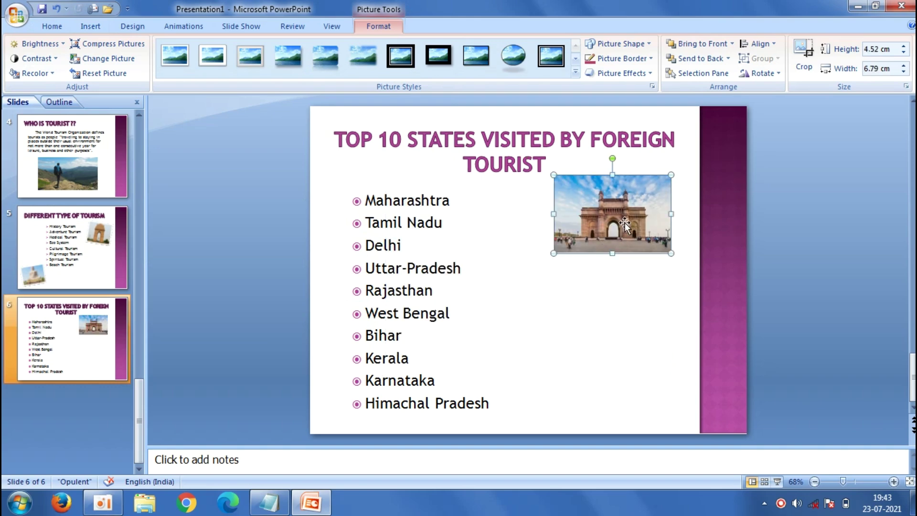
pyautogui.moveTo(625, 223); pyautogui.dragTo(626, 259)
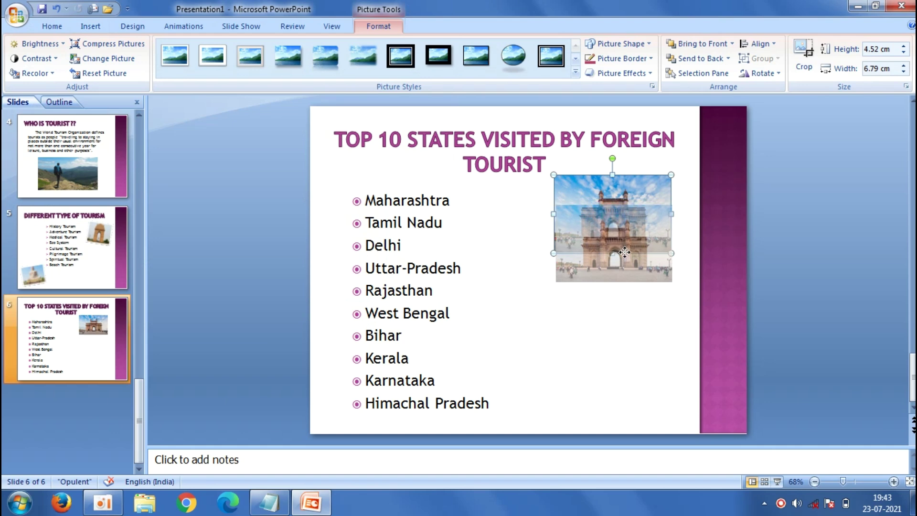
pyautogui.click(543, 54)
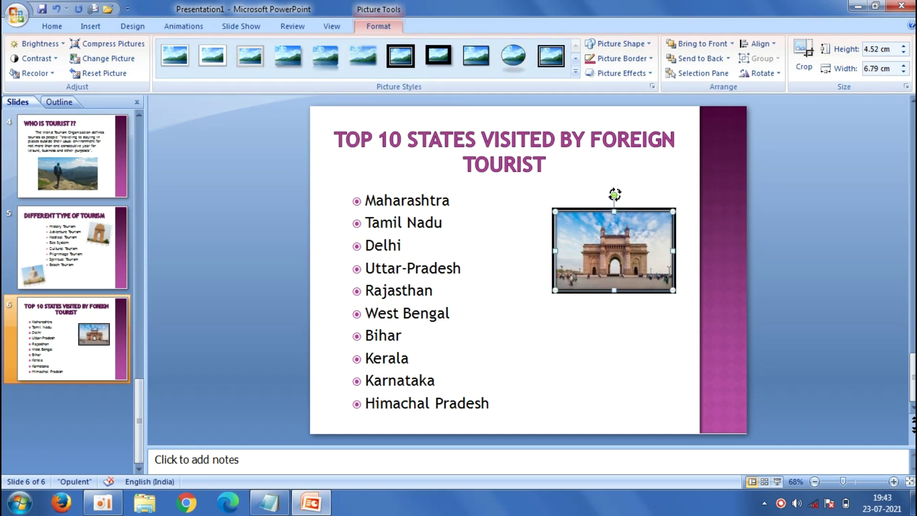
pyautogui.moveTo(615, 194); pyautogui.dragTo(623, 204)
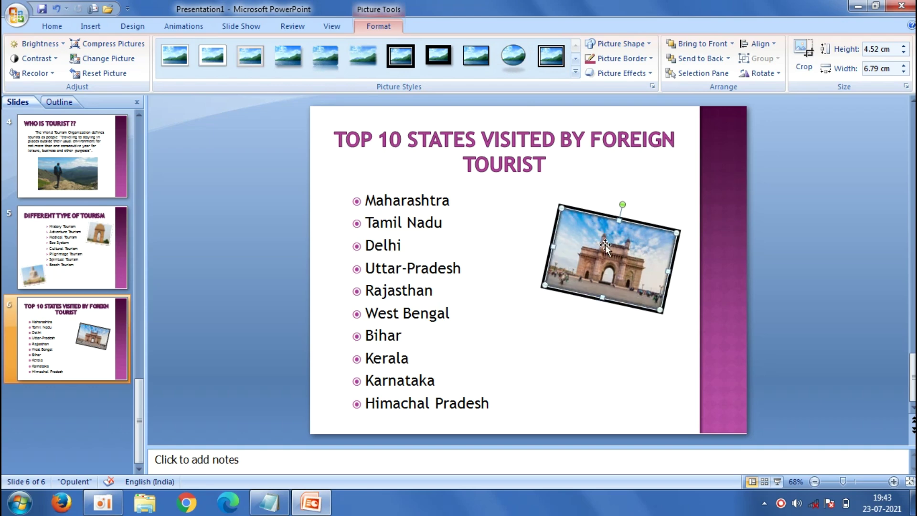
pyautogui.click(842, 270)
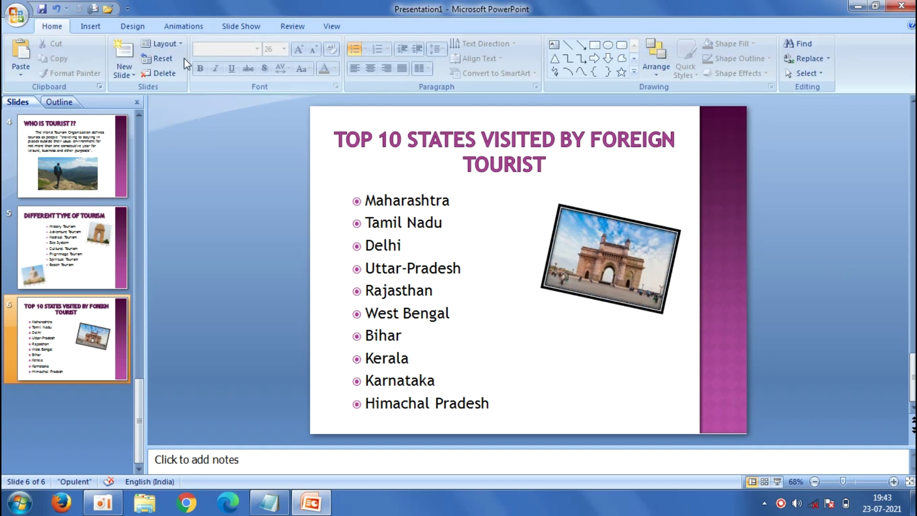
# Add a Title and Content slide 7 and copy the domestic tourist heading from the notes.
pyautogui.click(123, 73)
pyautogui.click(231, 130)
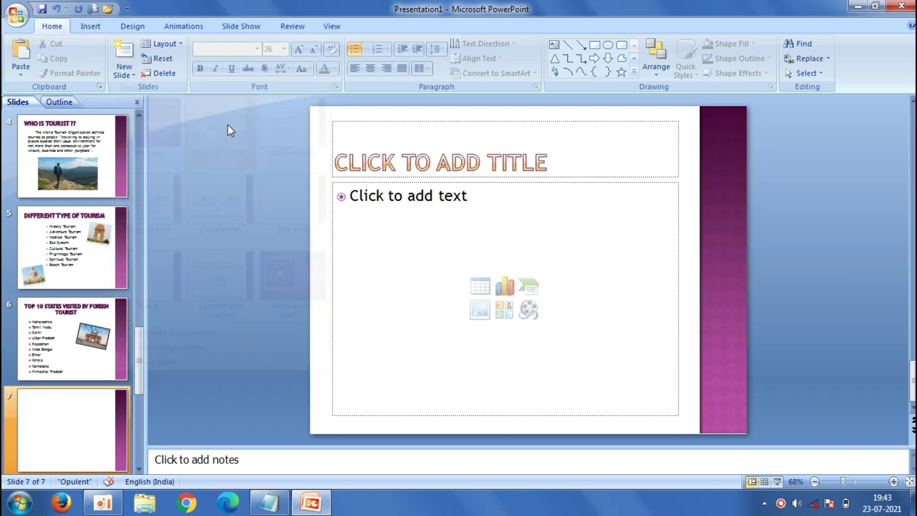
pyautogui.click(390, 154)
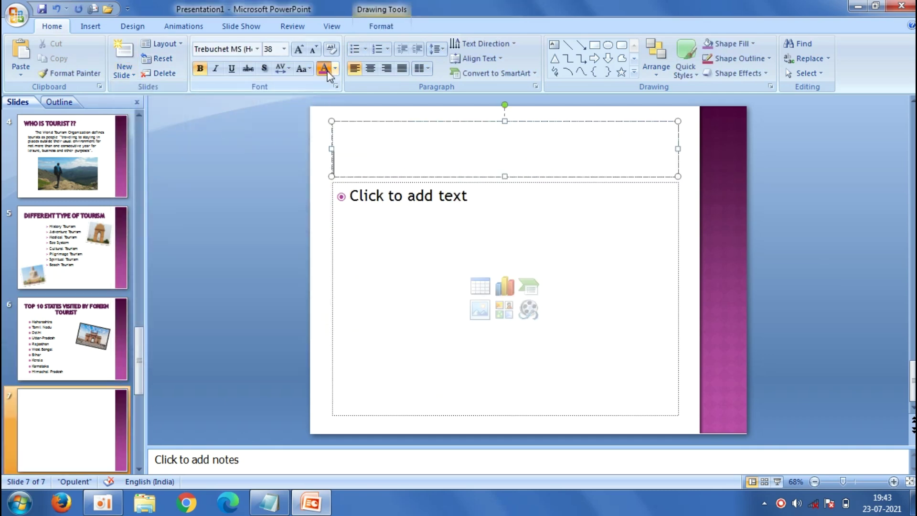
pyautogui.click(276, 510)
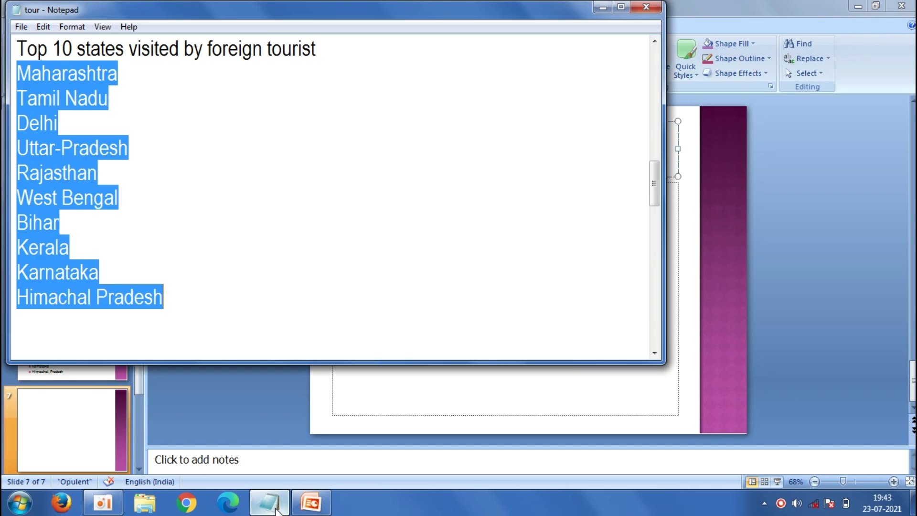
pyautogui.moveTo(655, 188); pyautogui.dragTo(656, 228)
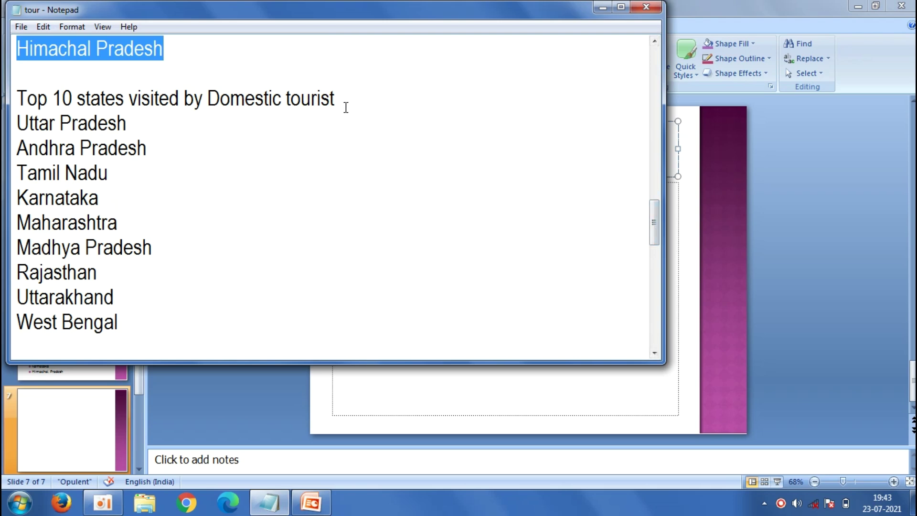
pyautogui.moveTo(340, 100); pyautogui.dragTo(20, 101)
pyautogui.rightClick(29, 98)
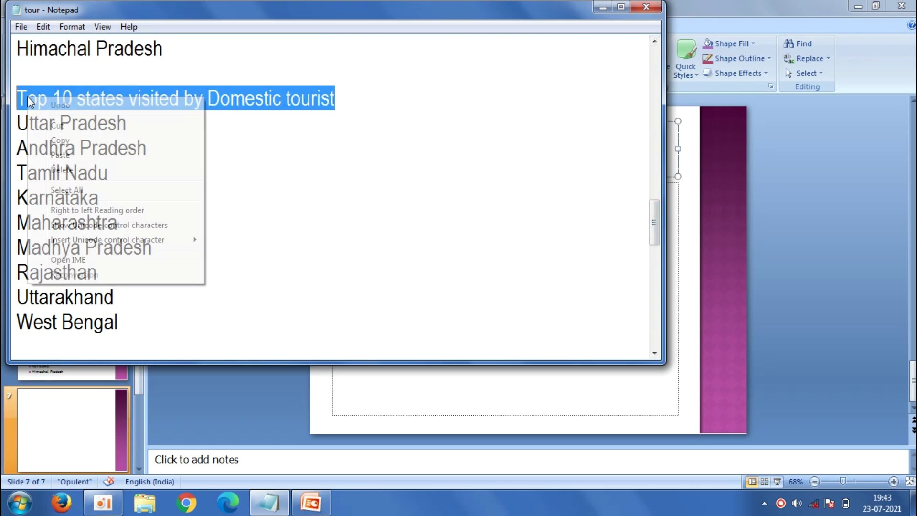
pyautogui.click(53, 142)
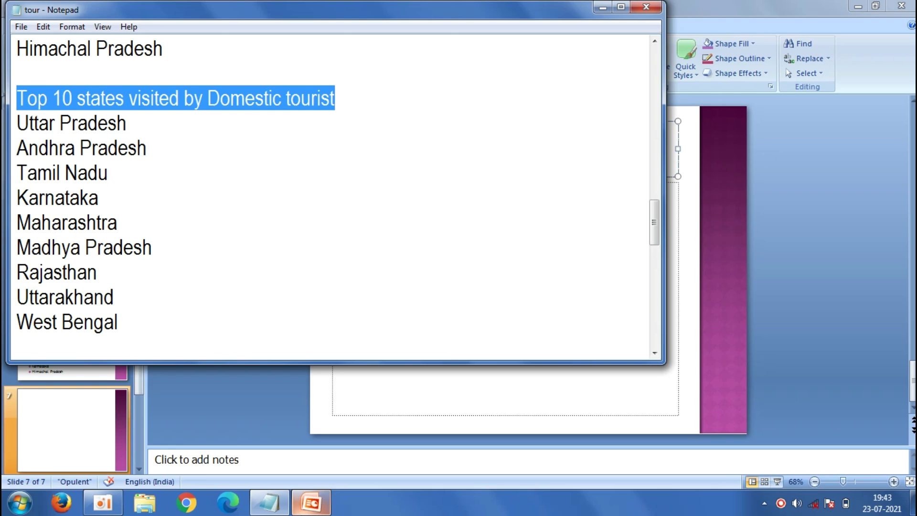
# Paste TOP 10 STATES VISITED BY DOMESTIC TOURIST as the title and centre it.
pyautogui.click(311, 502)
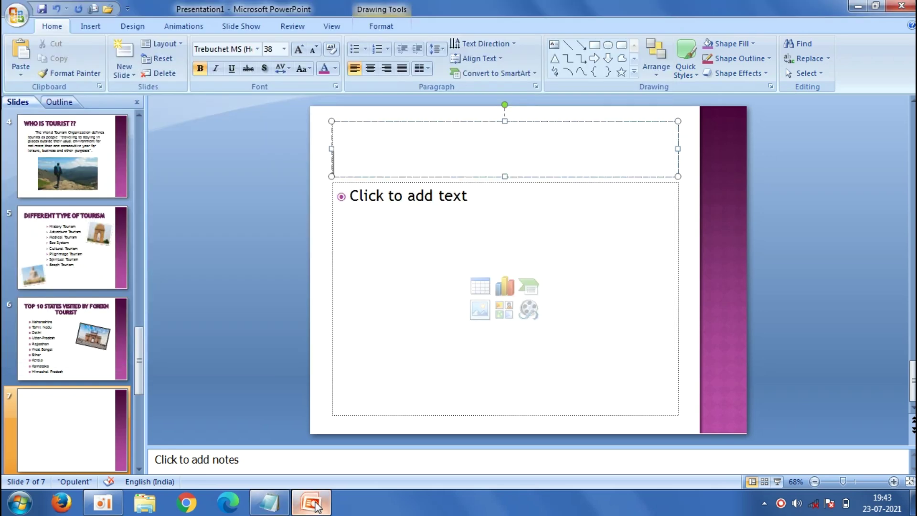
pyautogui.rightClick(399, 166)
pyautogui.click(423, 203)
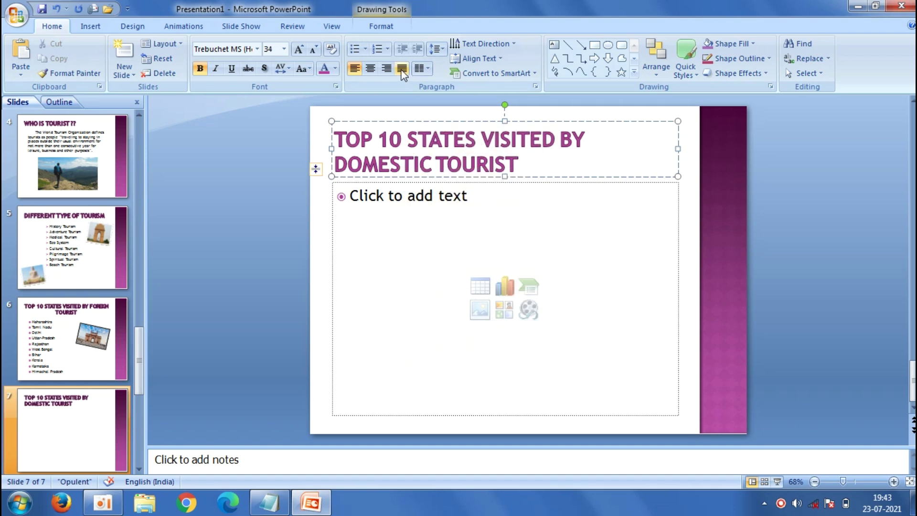
pyautogui.click(370, 68)
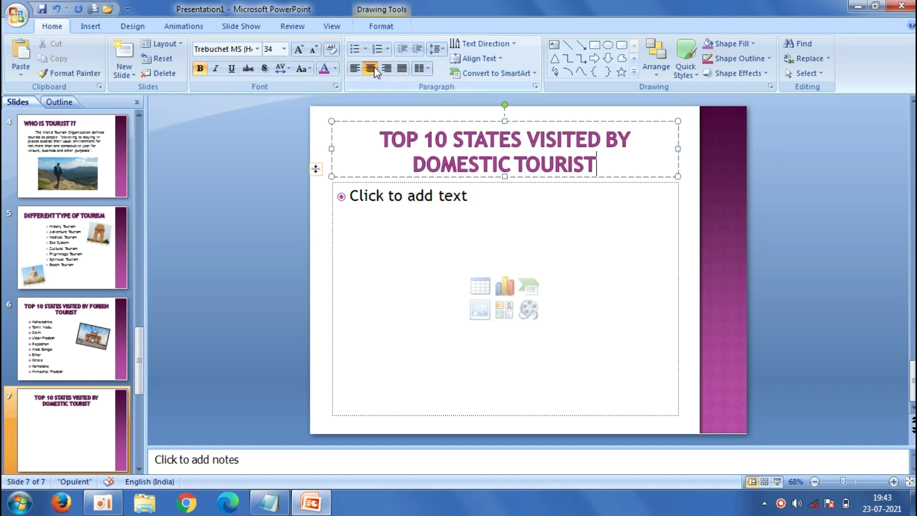
# Copy the ten domestic-tourist states, Uttar Pradesh through Gujarat, from the notes.
pyautogui.click(366, 207)
pyautogui.click(269, 505)
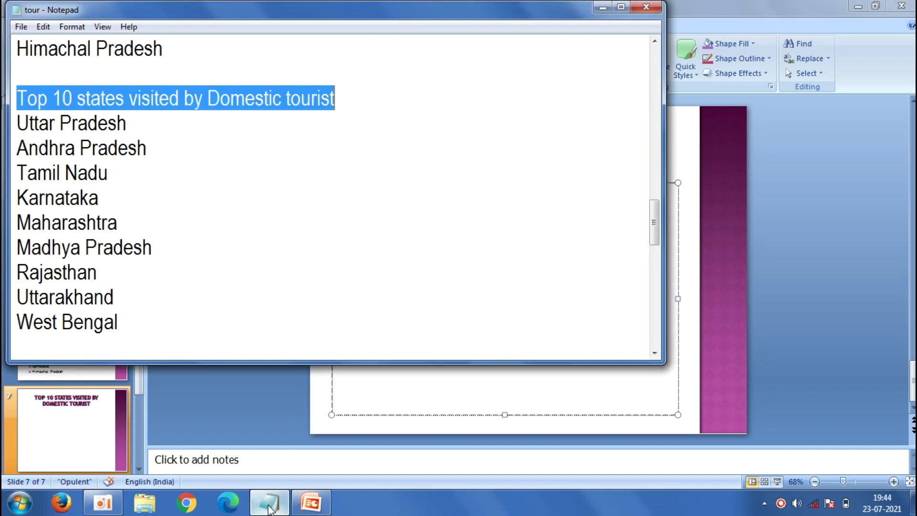
pyautogui.moveTo(656, 239); pyautogui.dragTo(656, 247)
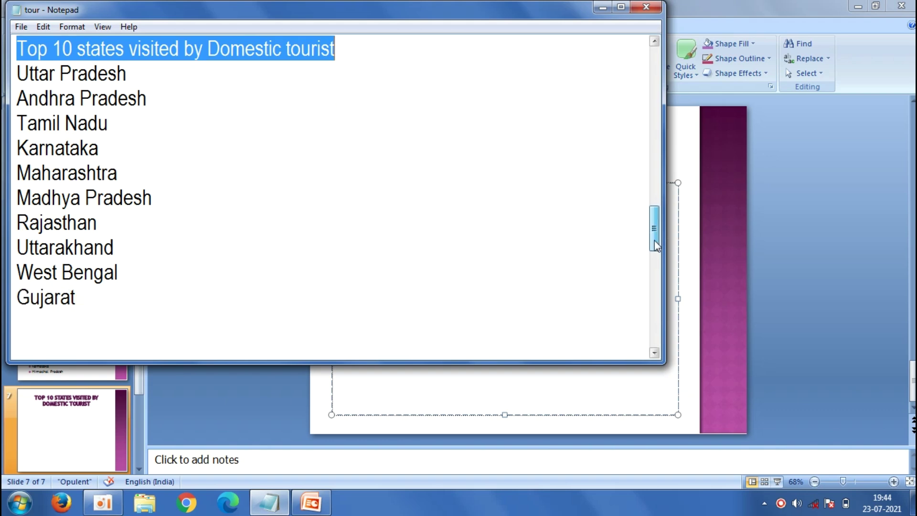
pyautogui.click(90, 307)
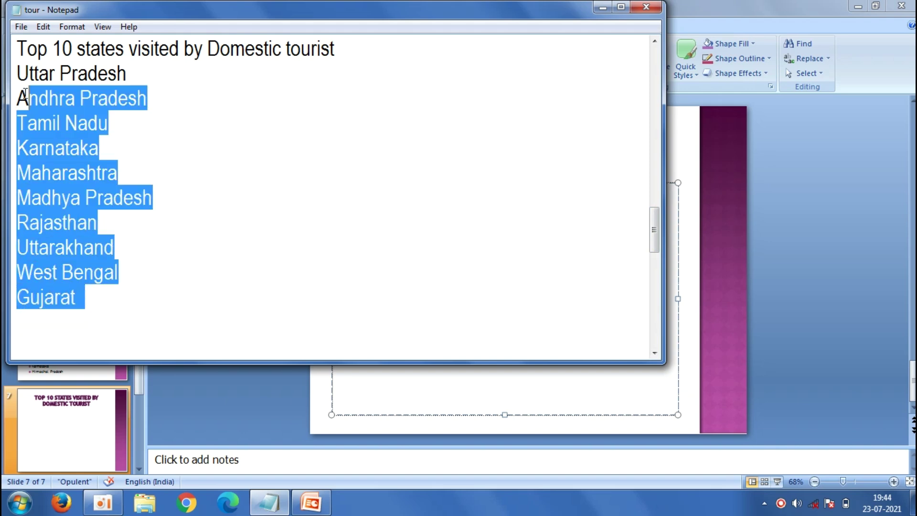
pyautogui.moveTo(84, 297); pyautogui.dragTo(9, 74)
pyautogui.rightClick(48, 85)
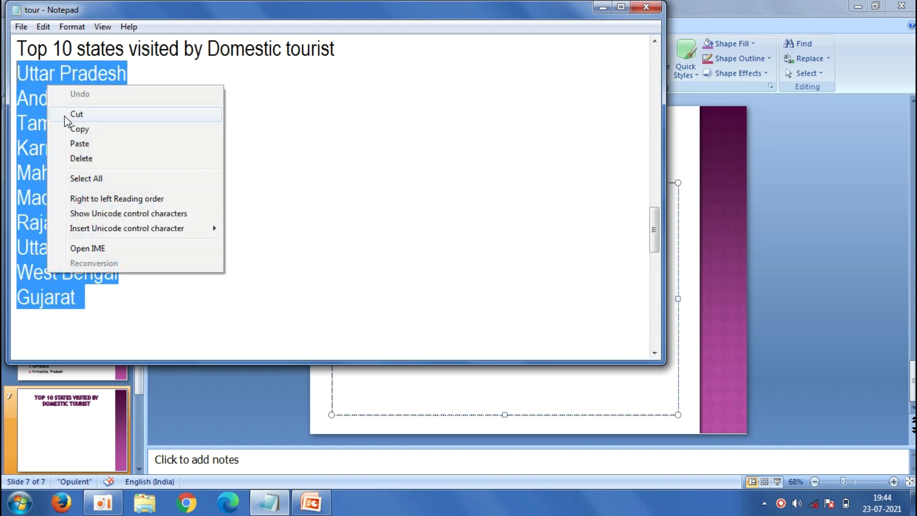
pyautogui.click(72, 129)
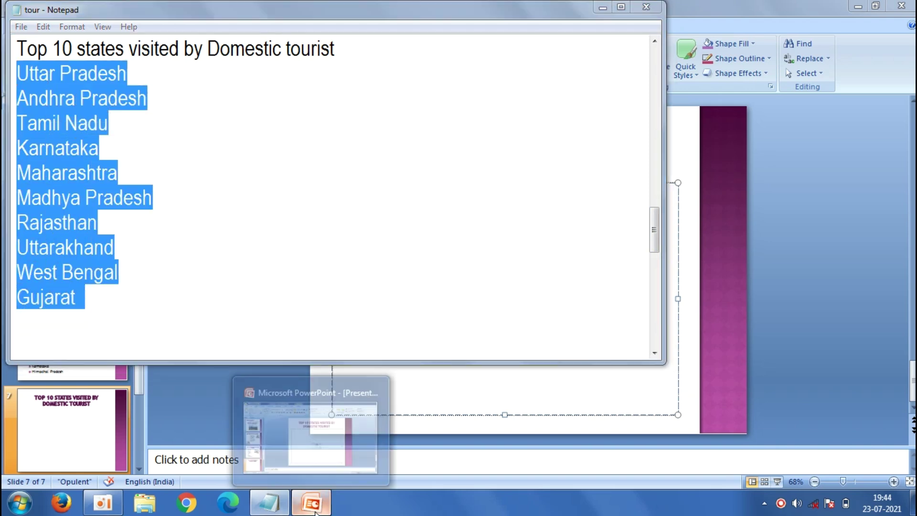
# Paste the ten states into slide 7's body as bullets and narrow the text box.
pyautogui.click(316, 511)
pyautogui.rightClick(406, 255)
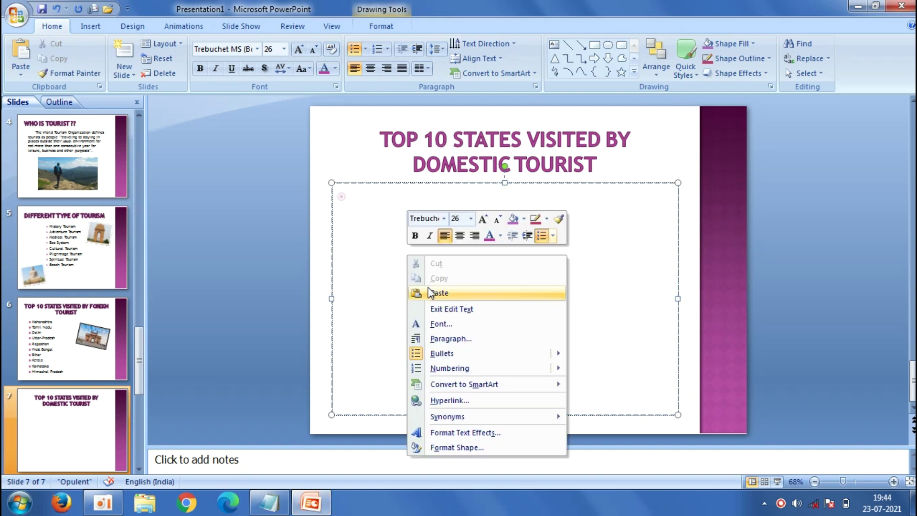
pyautogui.click(439, 293)
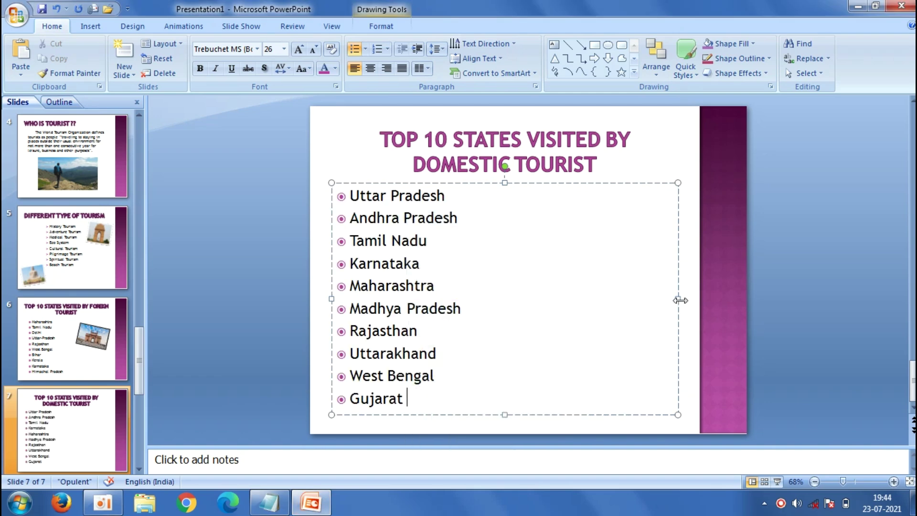
pyautogui.moveTo(679, 300); pyautogui.dragTo(484, 300)
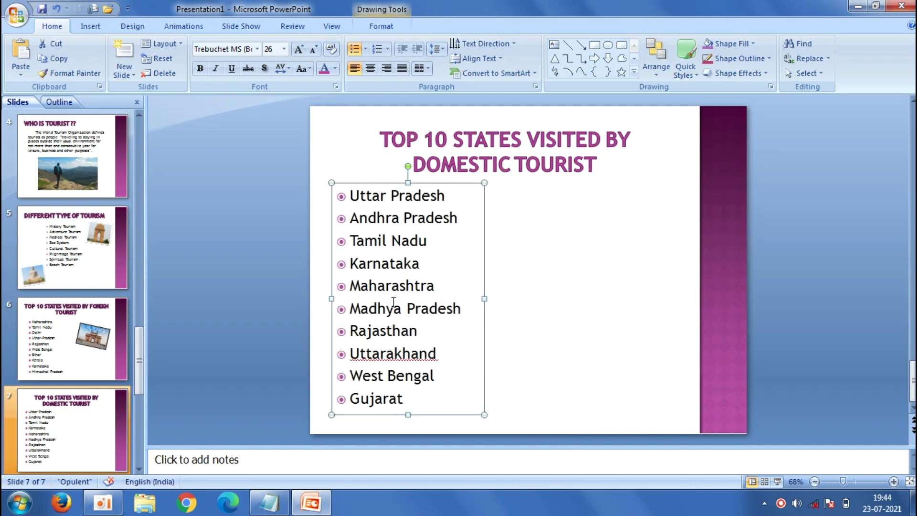
pyautogui.click(186, 224)
# Insert the Varanasi ghats photo at 7.85 cm wide beside the list, tilted and white-framed.
pyautogui.click(78, 27)
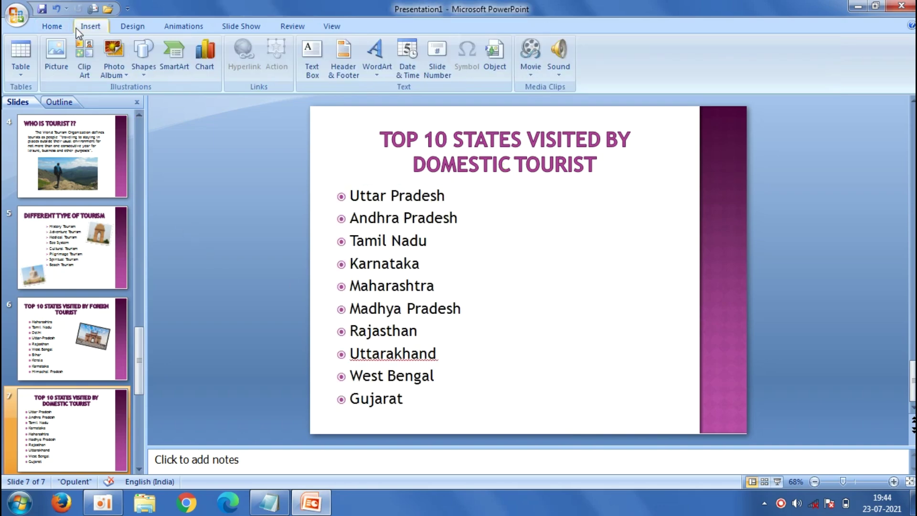
pyautogui.click(67, 52)
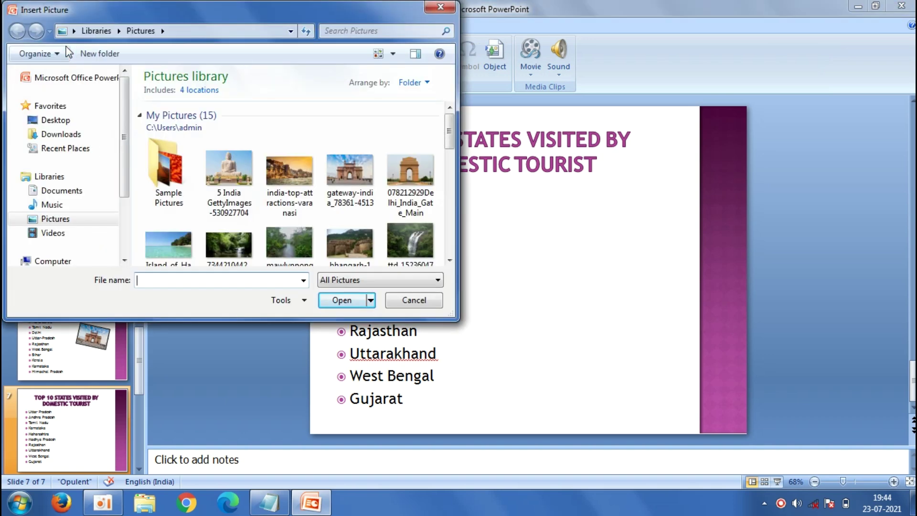
pyautogui.click(305, 165)
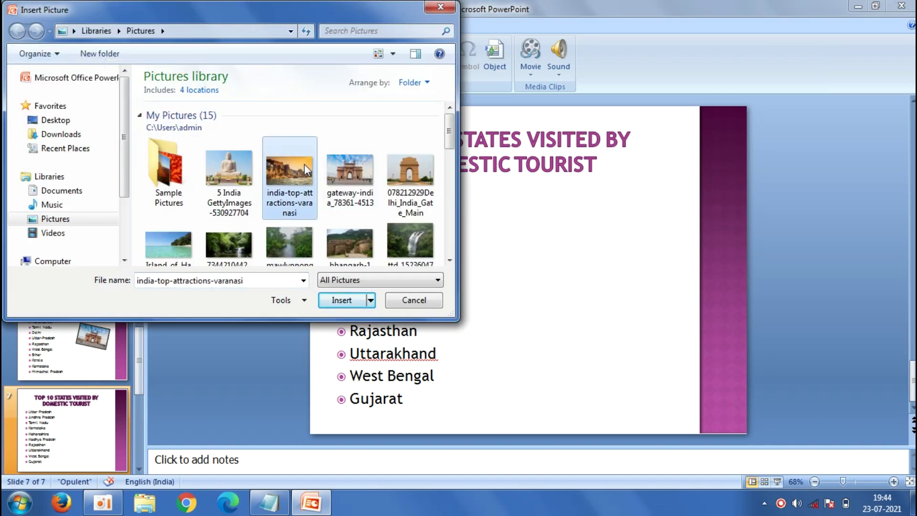
pyautogui.click(350, 302)
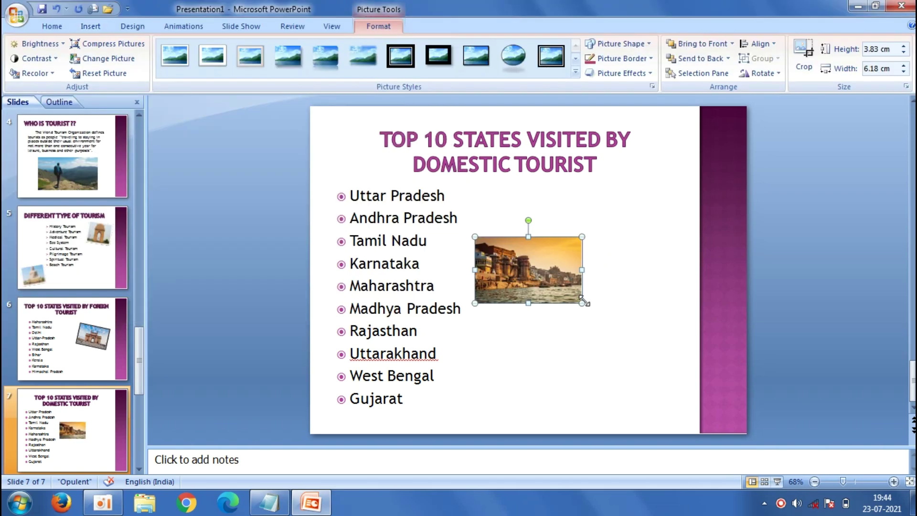
pyautogui.moveTo(582, 302); pyautogui.dragTo(611, 321)
pyautogui.moveTo(539, 270); pyautogui.dragTo(603, 245)
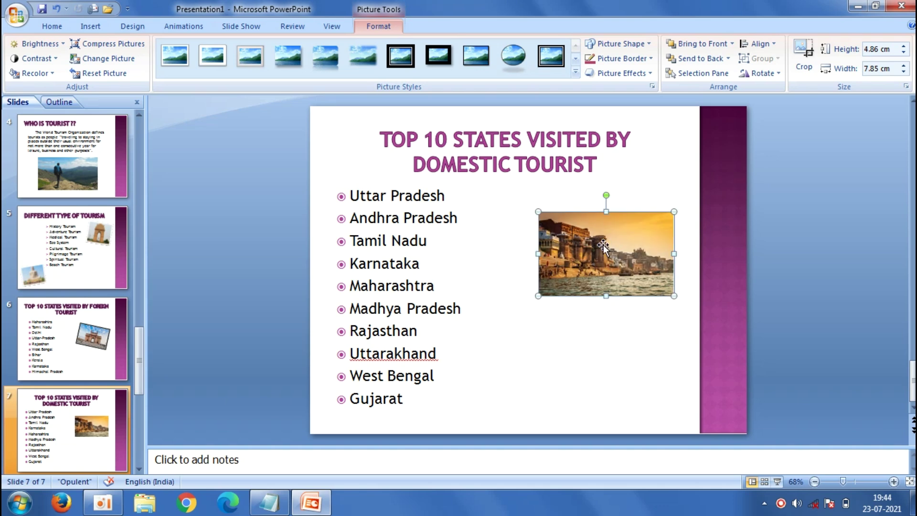
pyautogui.moveTo(605, 196); pyautogui.dragTo(613, 195)
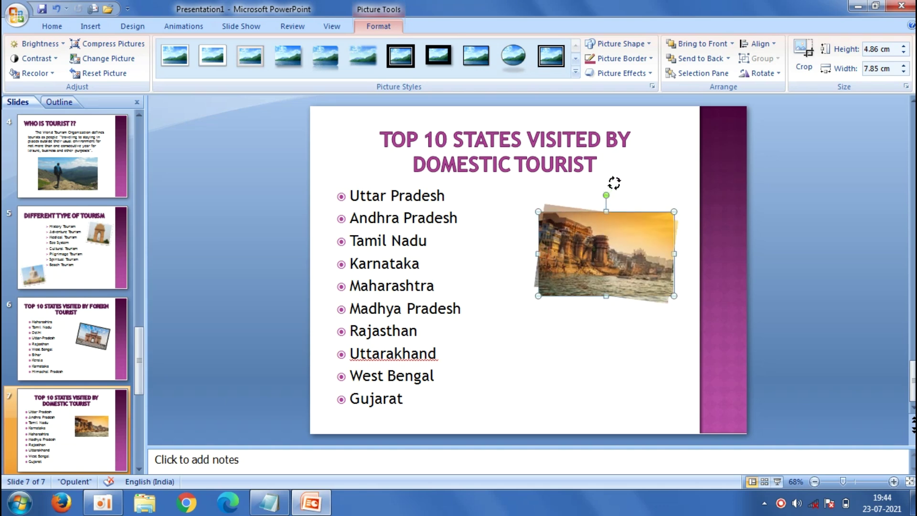
pyautogui.click(168, 46)
pyautogui.click(219, 214)
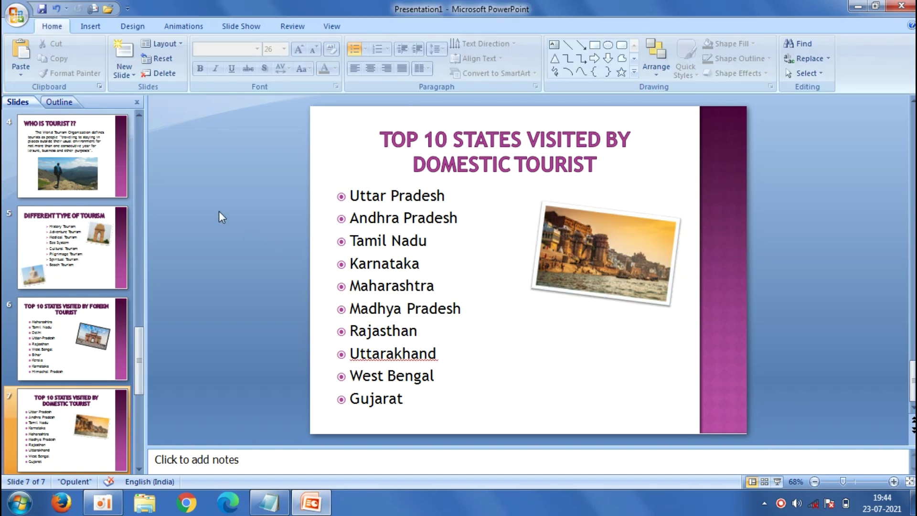
# Shift the state list box slightly right and down.
pyautogui.click(358, 284)
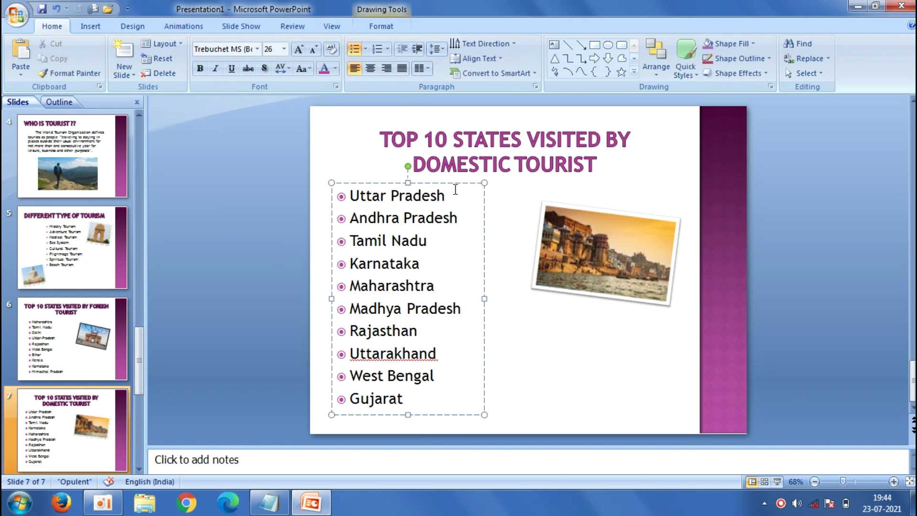
pyautogui.moveTo(455, 182); pyautogui.dragTo(474, 190)
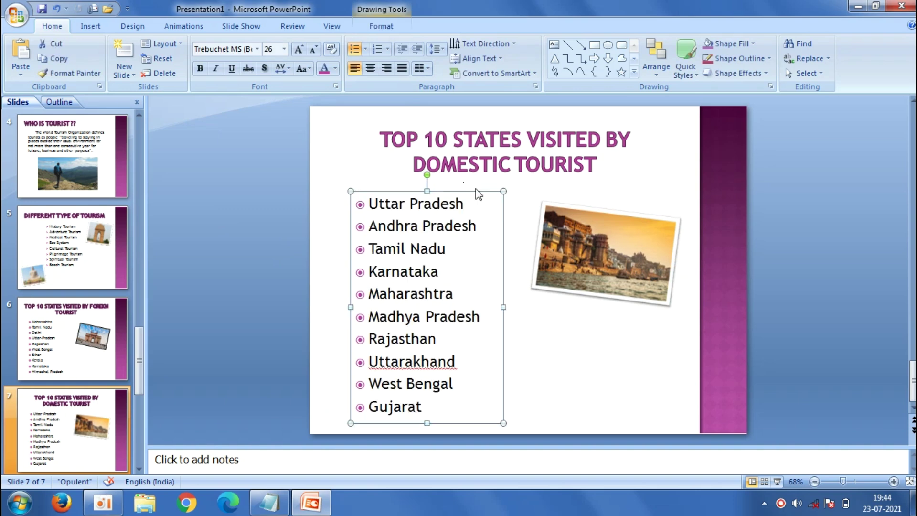
pyautogui.click(301, 189)
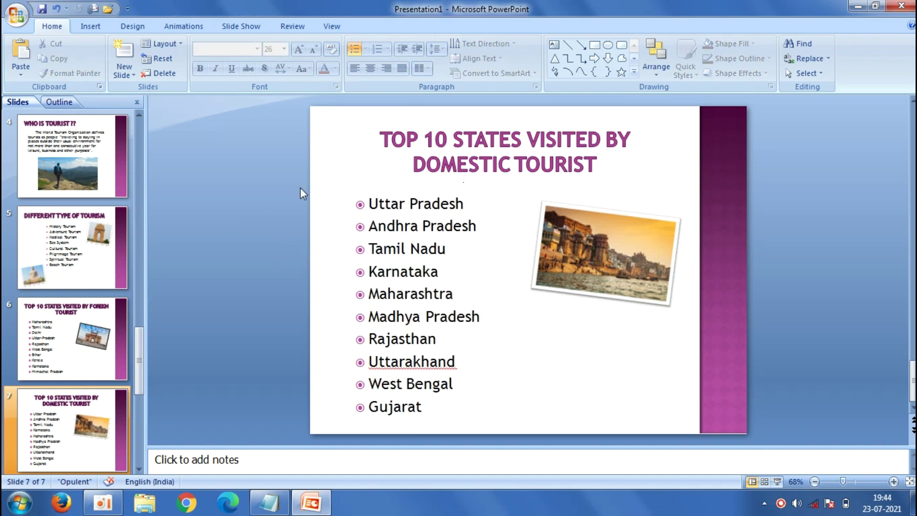
# Add Title and Content slide 8, select its title placeholder, and bring the Notepad tour notes forward.
pyautogui.click(112, 67)
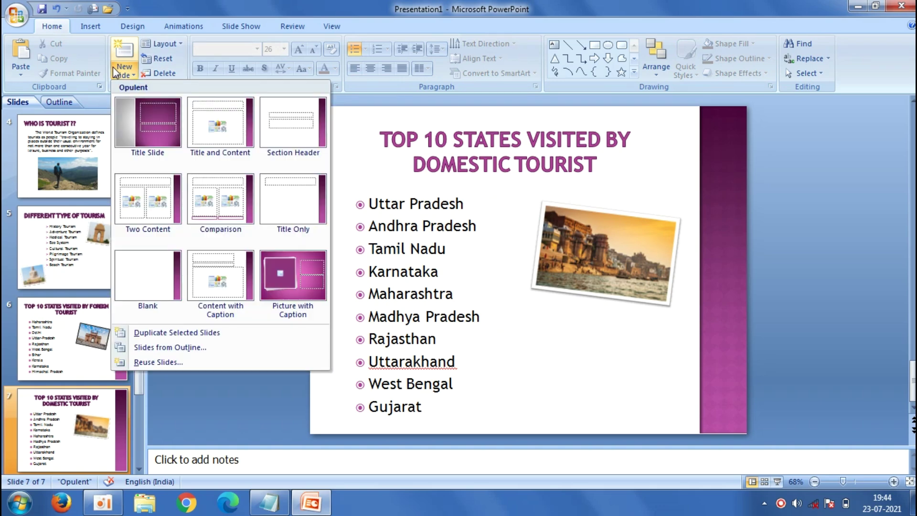
pyautogui.click(234, 132)
pyautogui.click(392, 152)
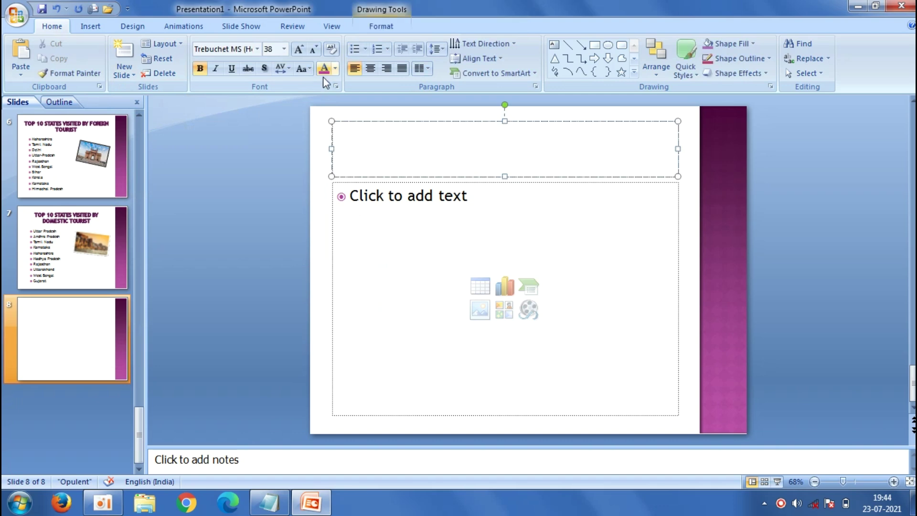
pyautogui.click(270, 509)
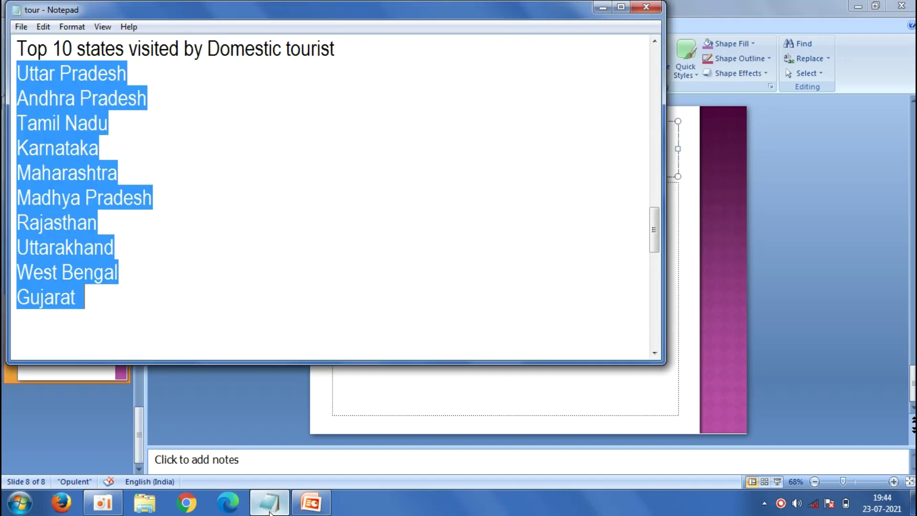
# Copy the 'Vociferous vihigaon' heading line from the Notepad tour notes.
pyautogui.moveTo(653, 240); pyautogui.dragTo(654, 260)
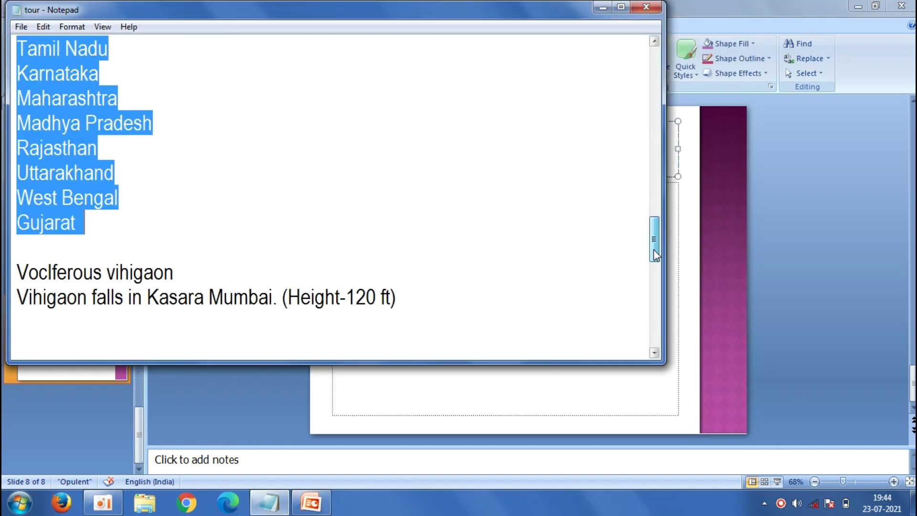
pyautogui.moveTo(184, 200); pyautogui.dragTo(17, 172)
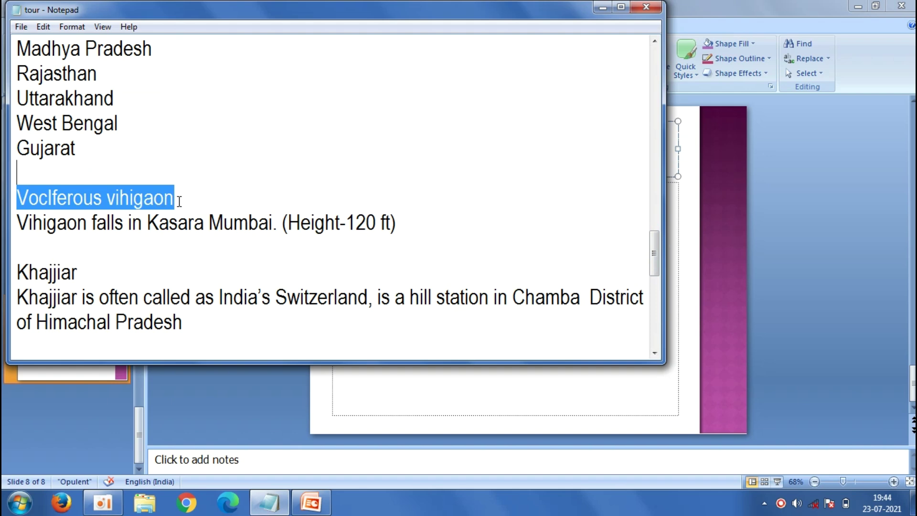
pyautogui.moveTo(180, 201); pyautogui.dragTo(17, 199)
pyautogui.rightClick(19, 198)
pyautogui.click(58, 243)
pyautogui.hotkey('alt', 'Tab')
# Paste VOCIFEROUS VIHIGAON as slide 8's title, centre it, and shorten and raise its box.
pyautogui.rightClick(431, 149)
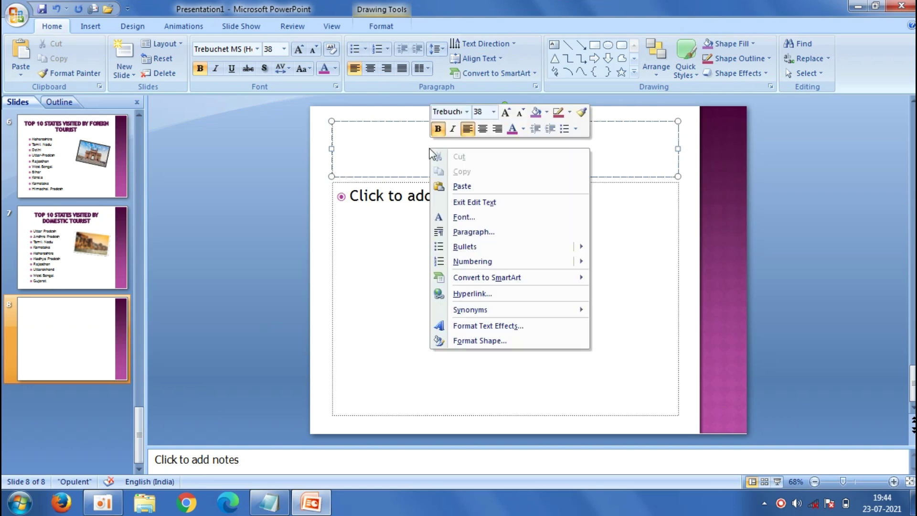
pyautogui.click(457, 186)
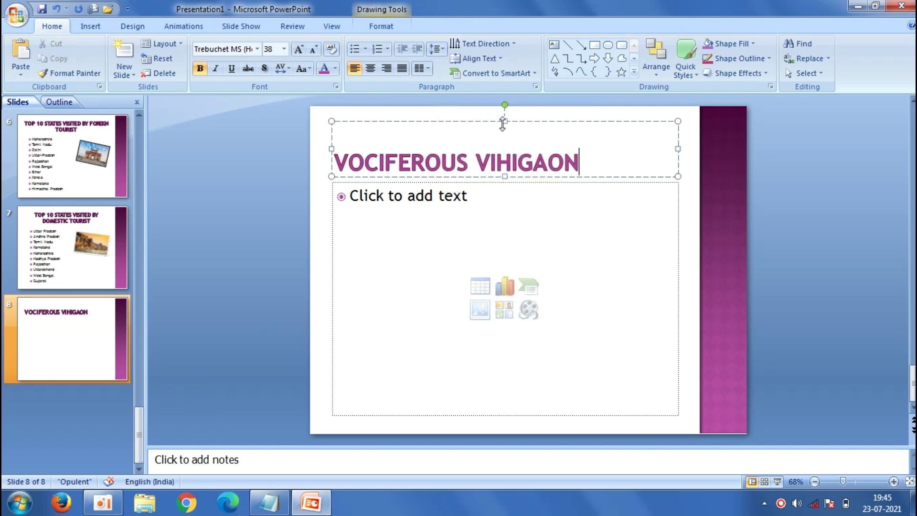
pyautogui.moveTo(505, 122); pyautogui.dragTo(505, 147)
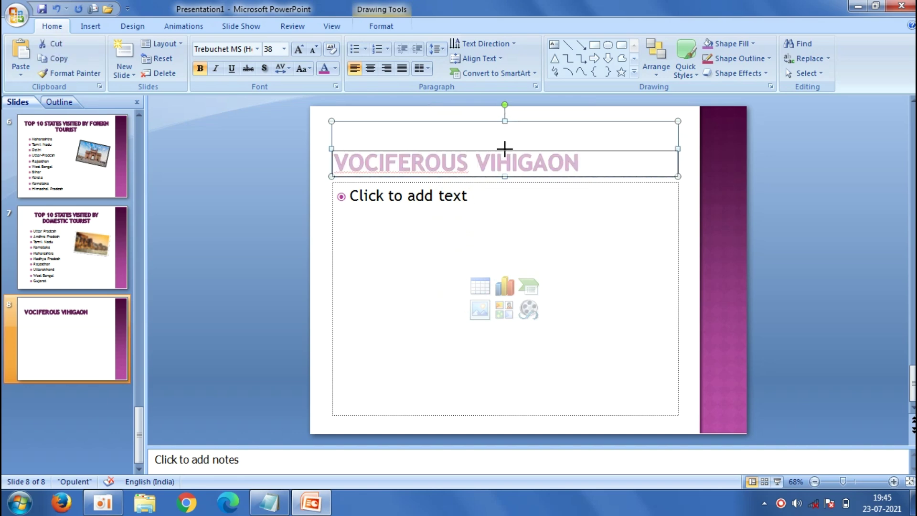
pyautogui.click(369, 70)
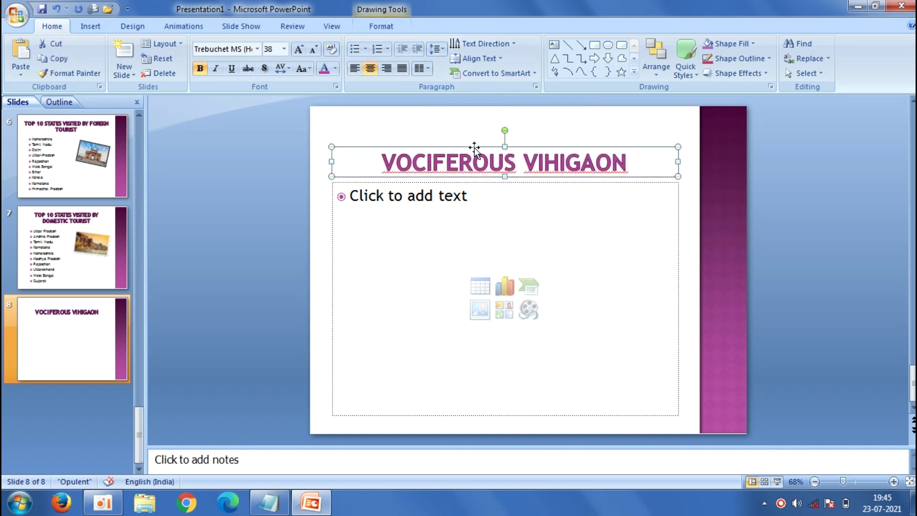
pyautogui.moveTo(474, 146); pyautogui.dragTo(473, 119)
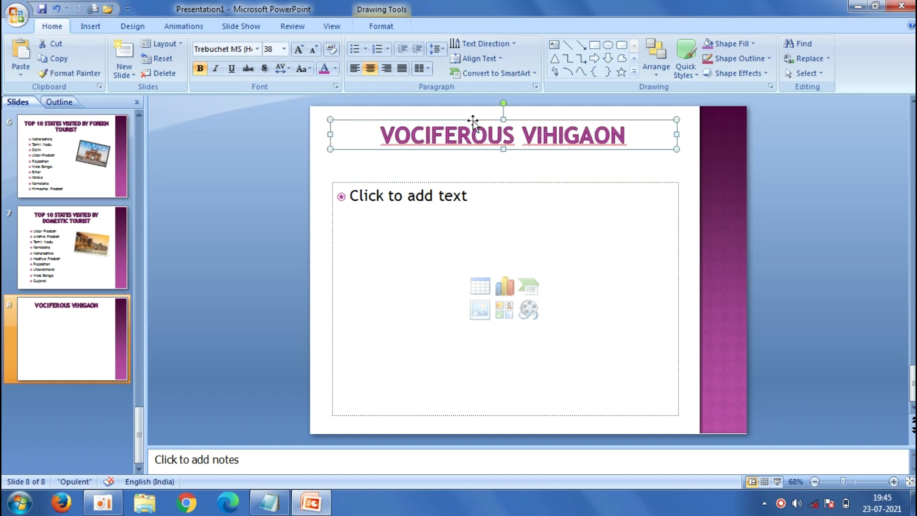
pyautogui.click(284, 159)
# Copy the Vihigaon description line from the notes and paste it unbulleted into slide 8's body.
pyautogui.click(391, 199)
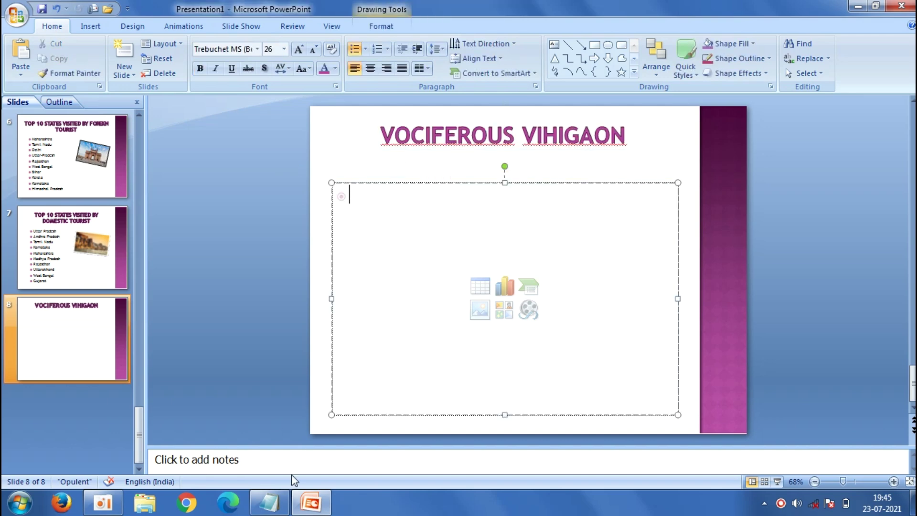
pyautogui.hotkey('alt', 'Tab')
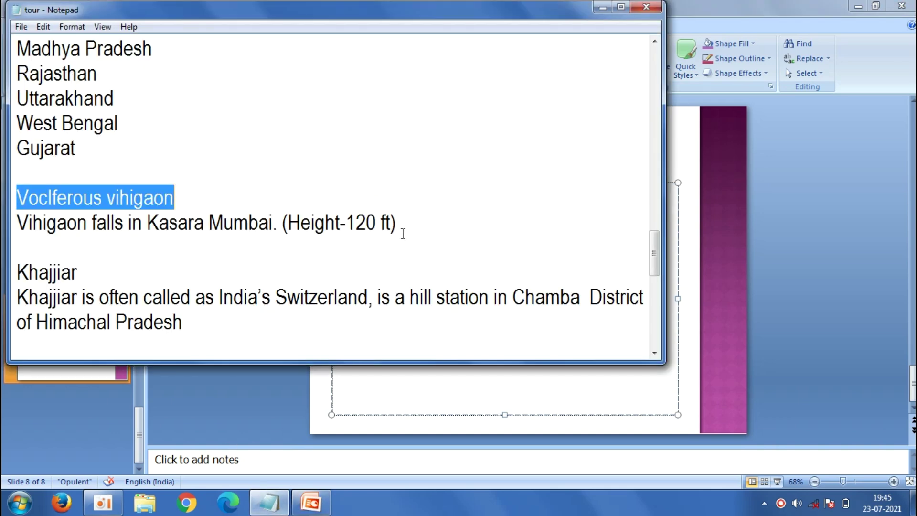
pyautogui.moveTo(402, 234); pyautogui.dragTo(19, 228)
pyautogui.rightClick(20, 229)
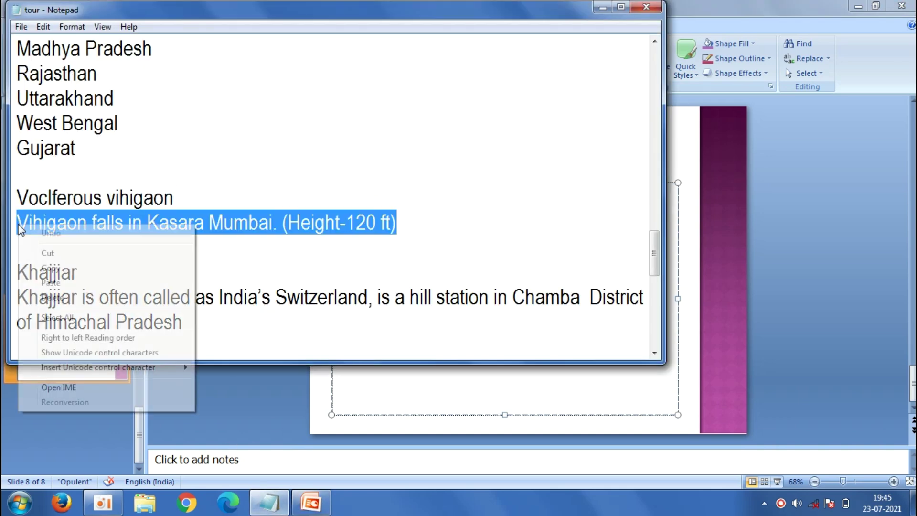
pyautogui.click(68, 269)
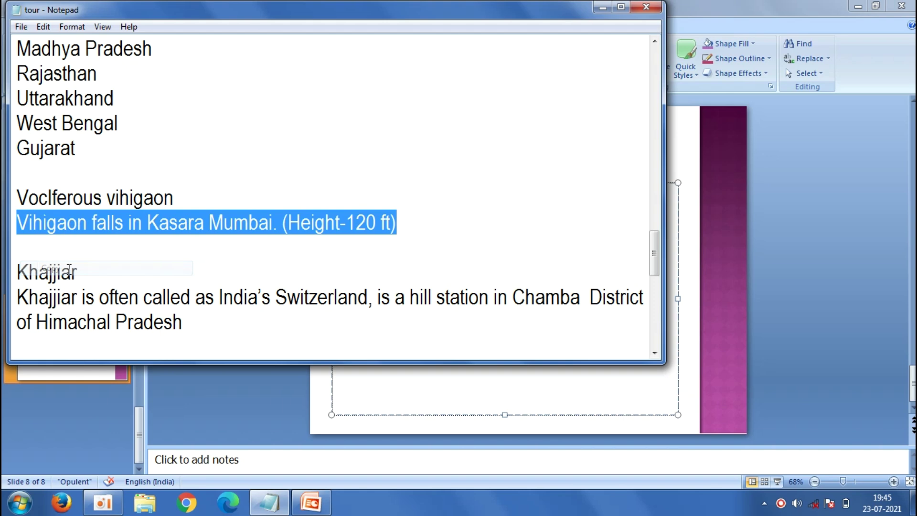
pyautogui.click(200, 403)
pyautogui.press('BackSpace')
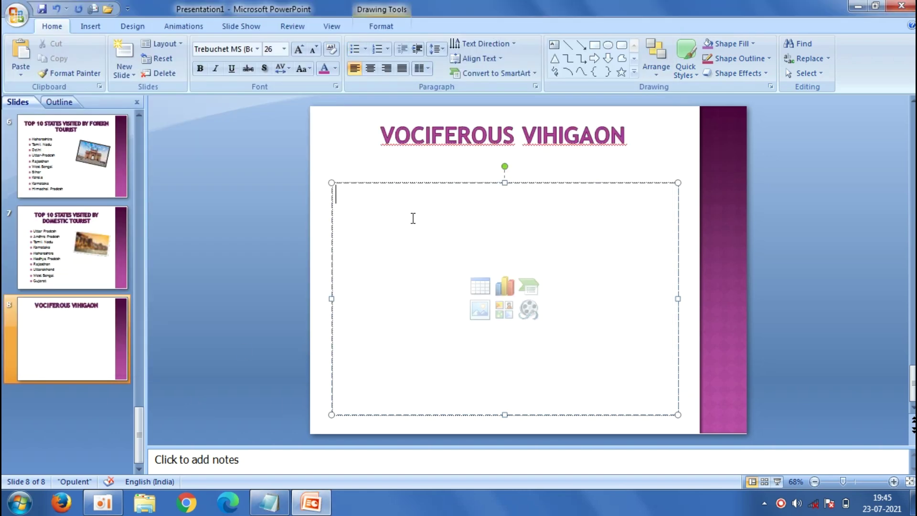
pyautogui.rightClick(413, 219)
pyautogui.click(436, 252)
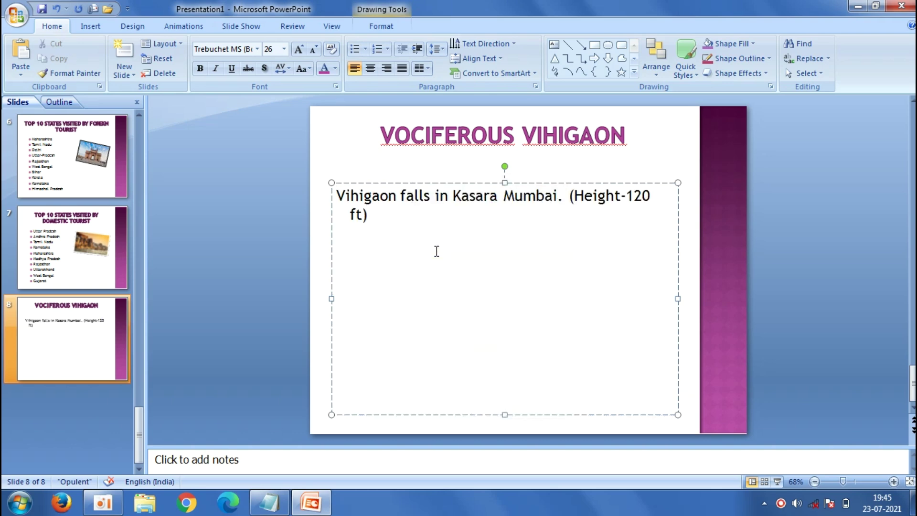
# Indent the description's first line, set it to size 28, and move the box toward the slide bottom.
pyautogui.click(336, 197)
pyautogui.press('Tab')
pyautogui.press('Tab')
pyautogui.press('Tab')
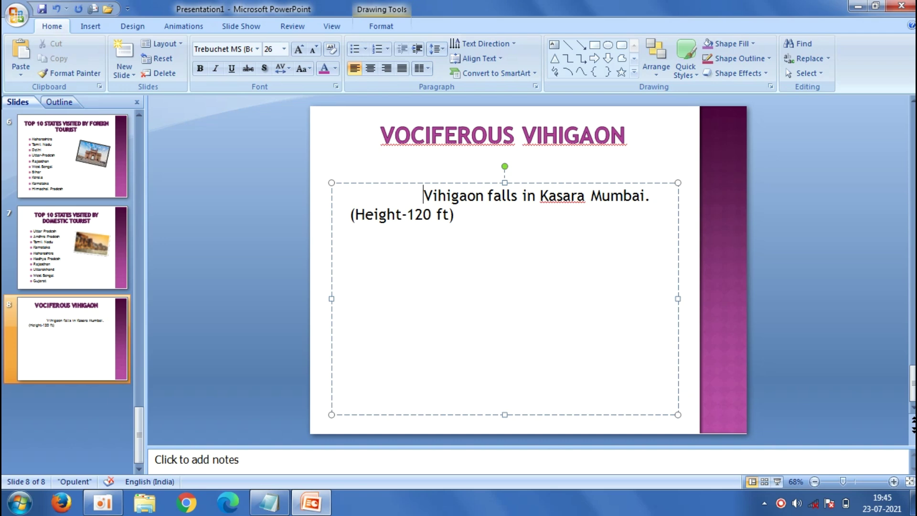
pyautogui.moveTo(468, 221); pyautogui.dragTo(423, 196)
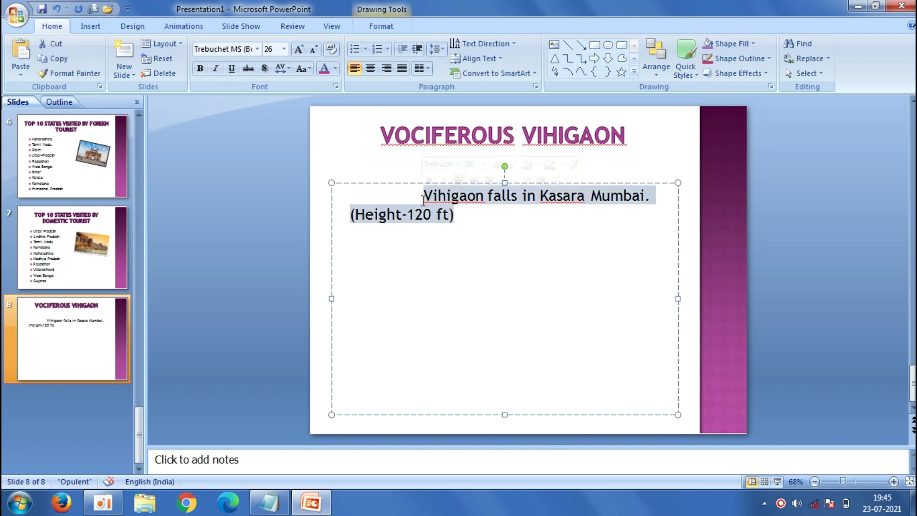
pyautogui.click(284, 50)
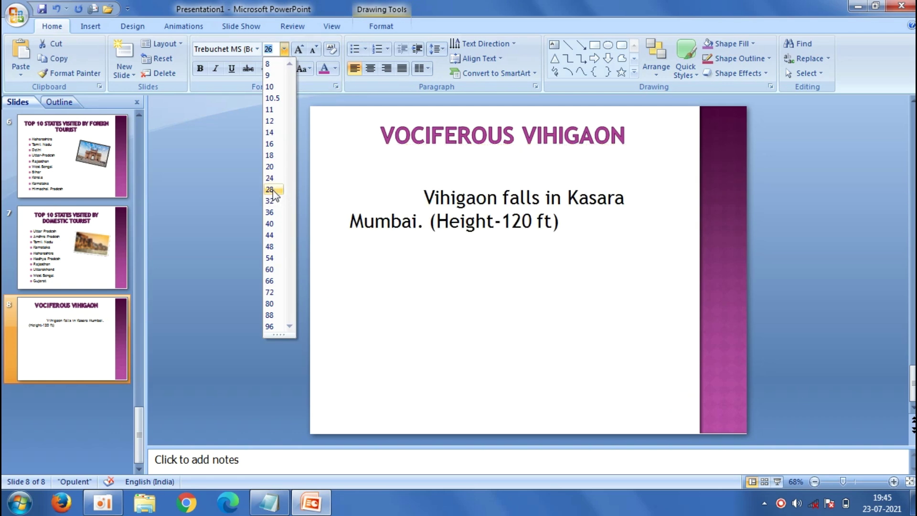
pyautogui.click(273, 190)
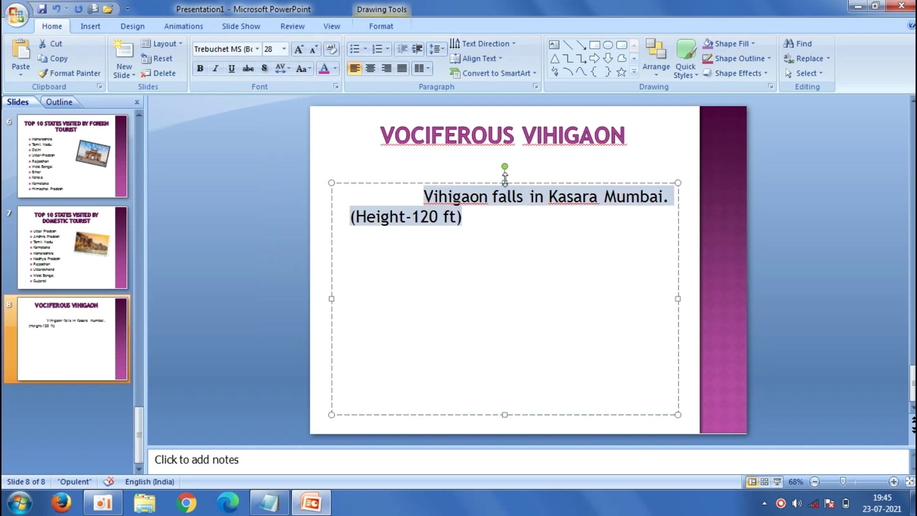
pyautogui.moveTo(505, 180); pyautogui.dragTo(480, 349)
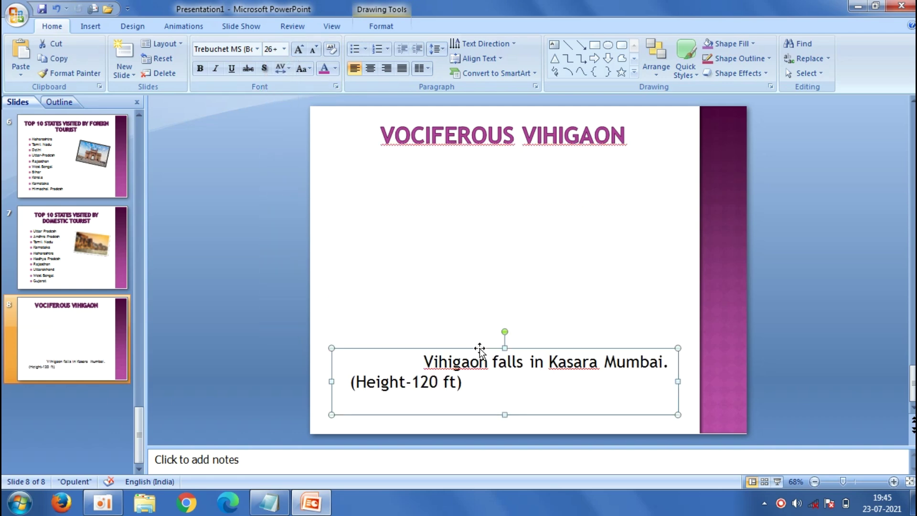
pyautogui.click(379, 245)
pyautogui.click(91, 25)
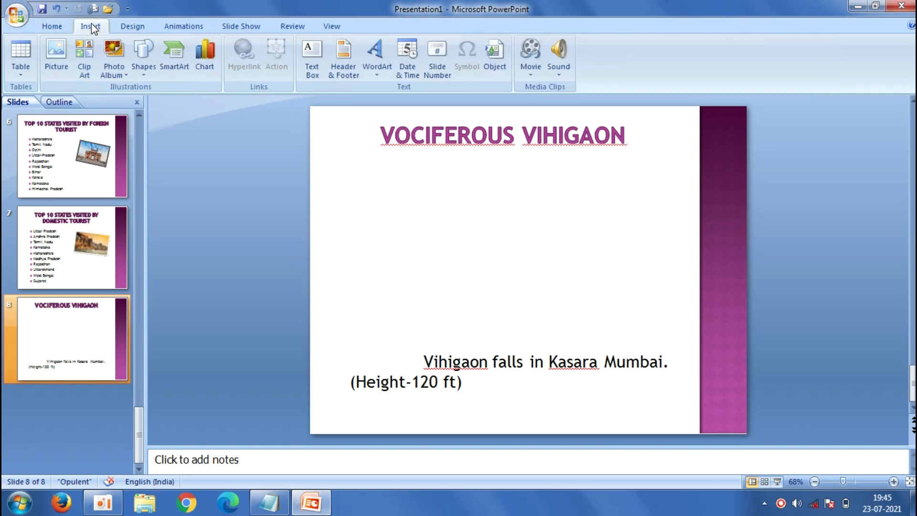
pyautogui.click(55, 55)
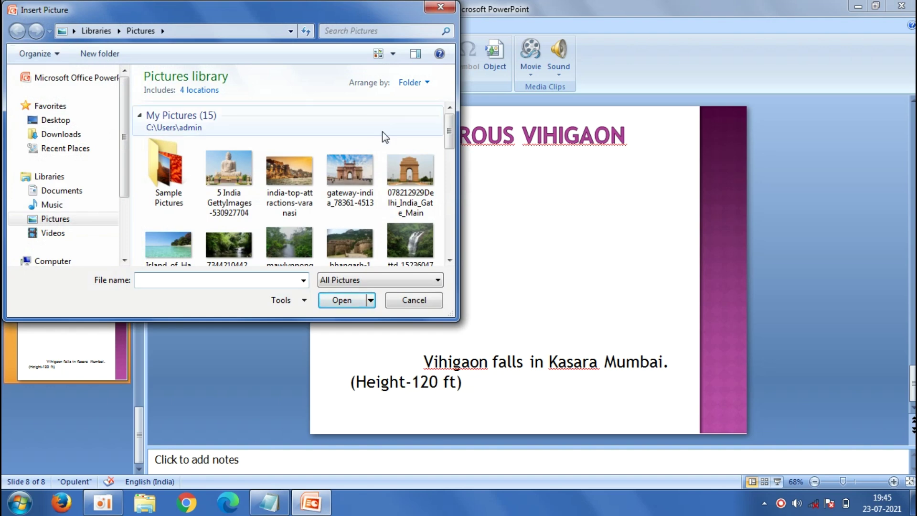
pyautogui.scroll(-1, 411, 191)
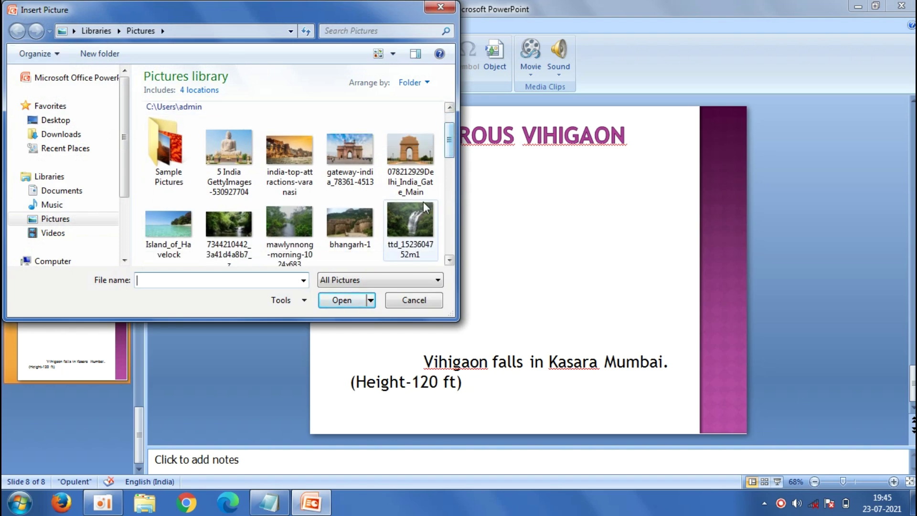
pyautogui.click(425, 208)
pyautogui.click(341, 300)
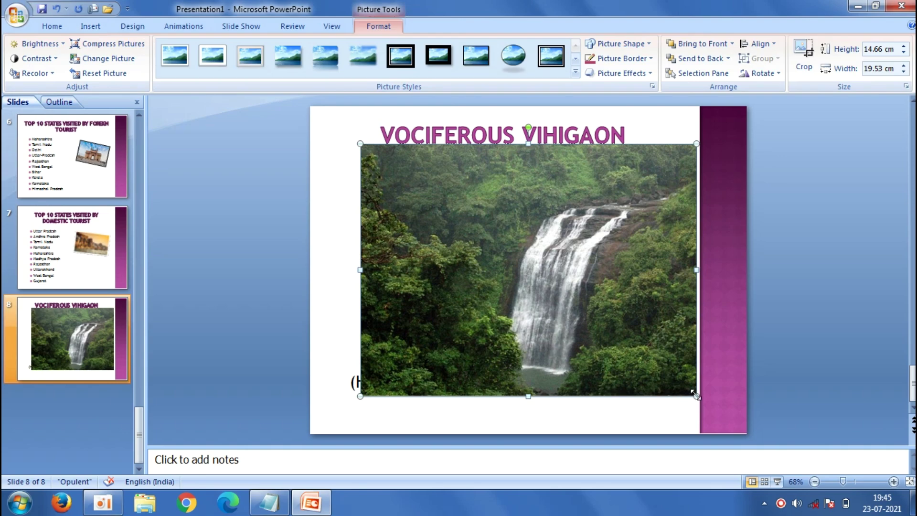
pyautogui.moveTo(695, 393); pyautogui.dragTo(561, 294)
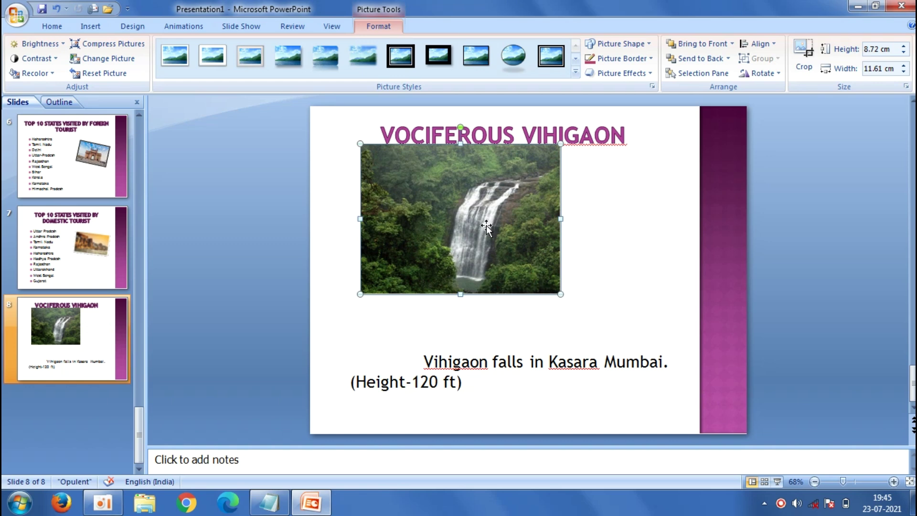
pyautogui.moveTo(487, 228); pyautogui.dragTo(524, 249)
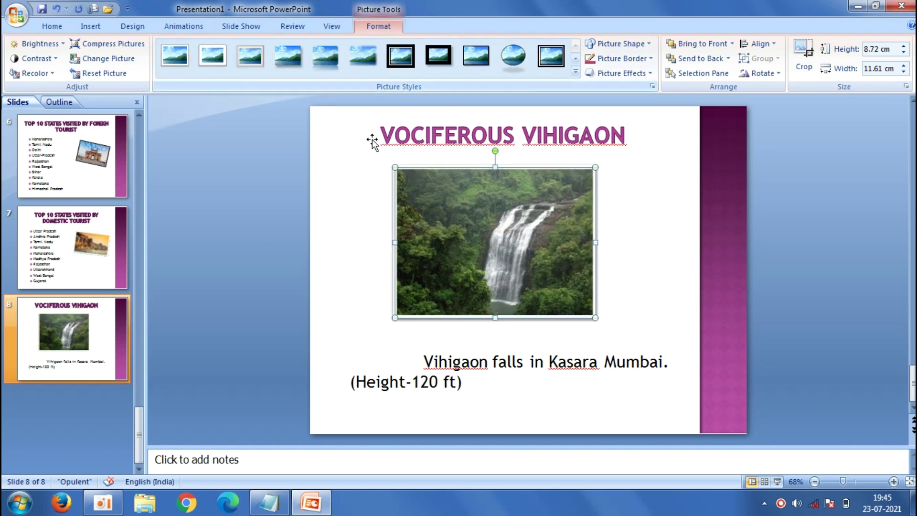
pyautogui.moveTo(519, 245); pyautogui.dragTo(533, 244)
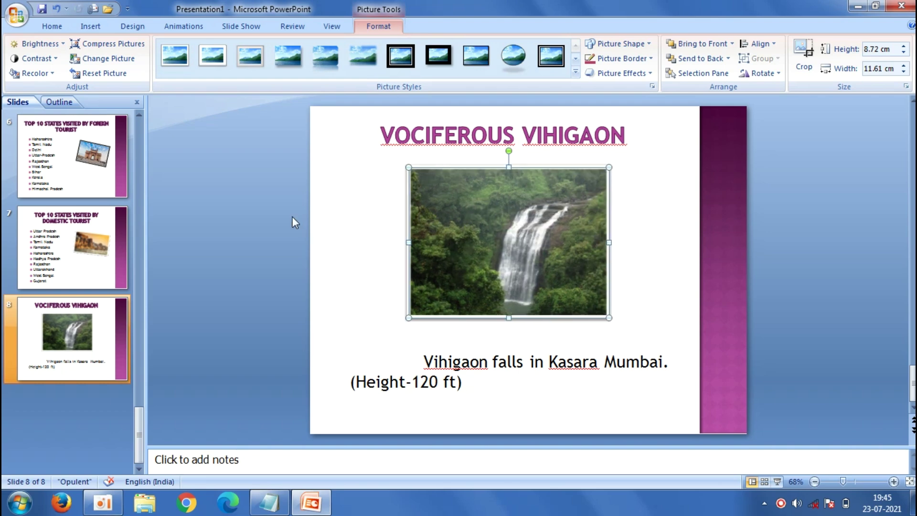
pyautogui.click(282, 208)
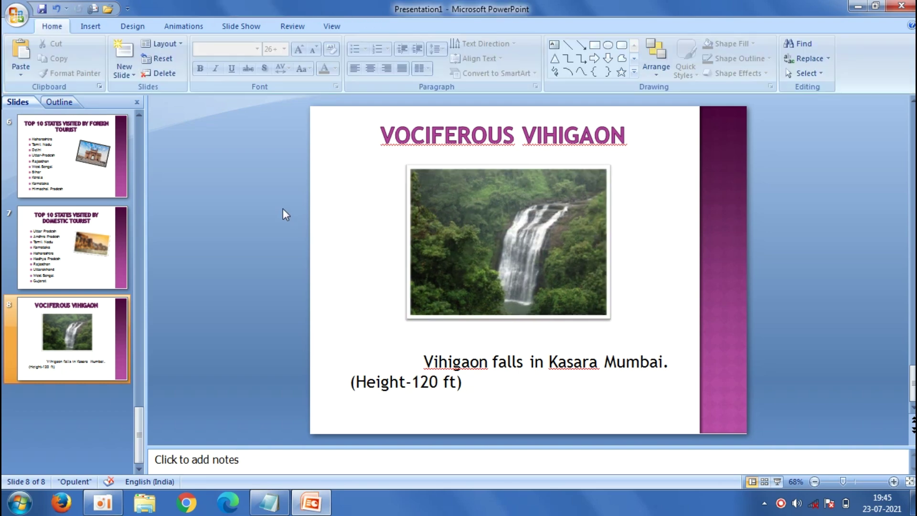
# Add a new Title and Content slide 9.
pyautogui.click(121, 70)
pyautogui.click(200, 125)
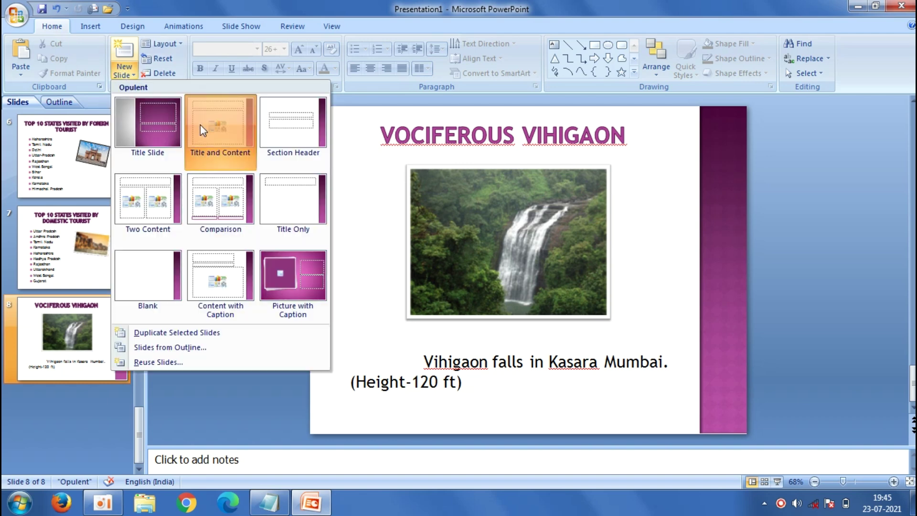
pyautogui.click(444, 148)
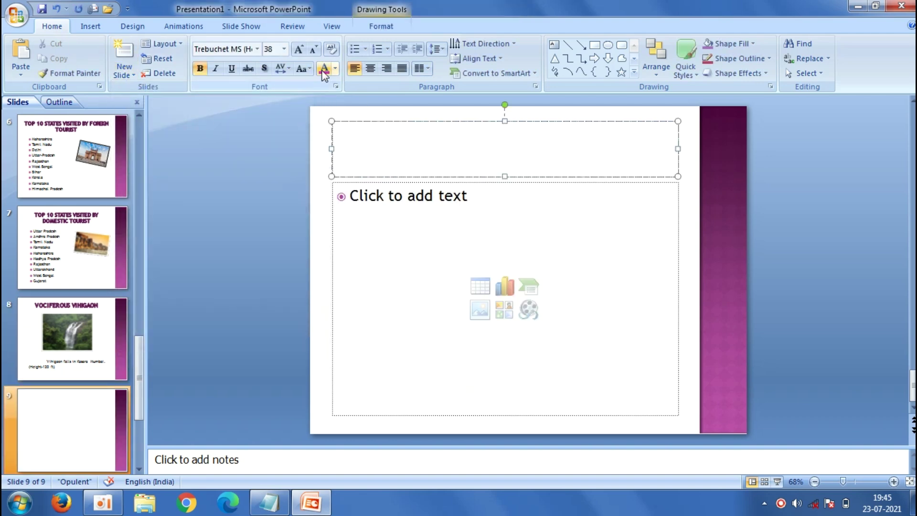
# Copy 'Khajjiar' from the tour notes and paste it as slide 9's title.
pyautogui.click(269, 502)
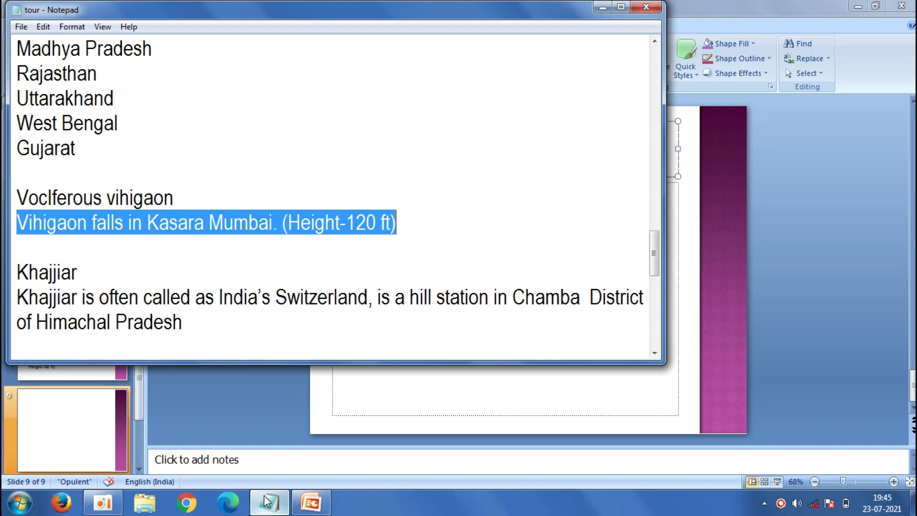
pyautogui.moveTo(78, 271); pyautogui.dragTo(17, 272)
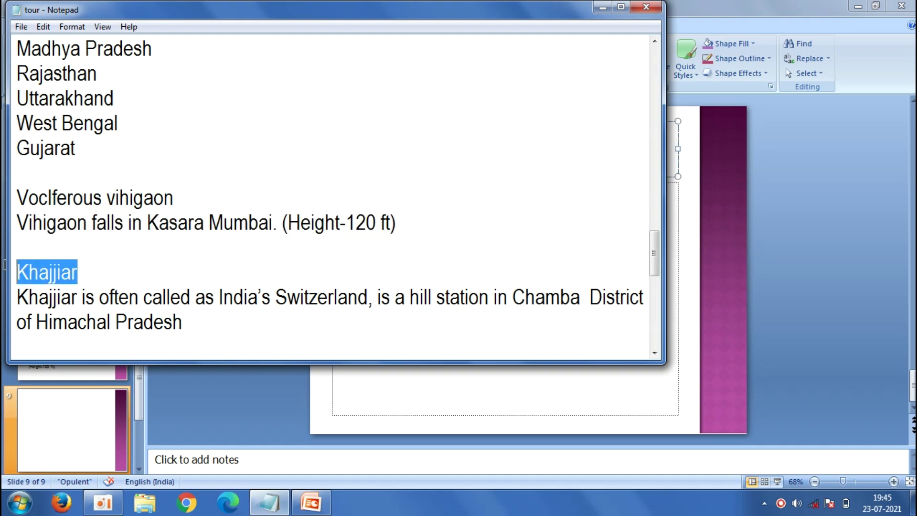
pyautogui.rightClick(37, 262)
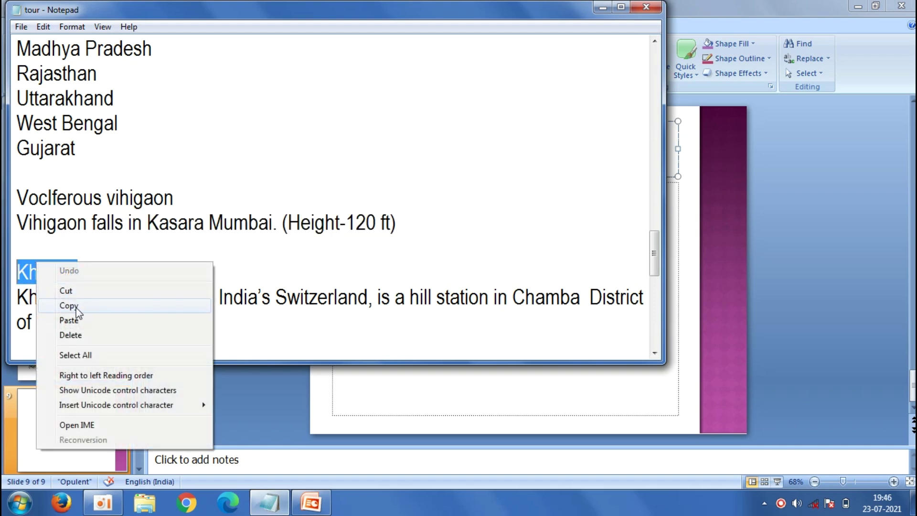
pyautogui.click(67, 306)
pyautogui.click(311, 503)
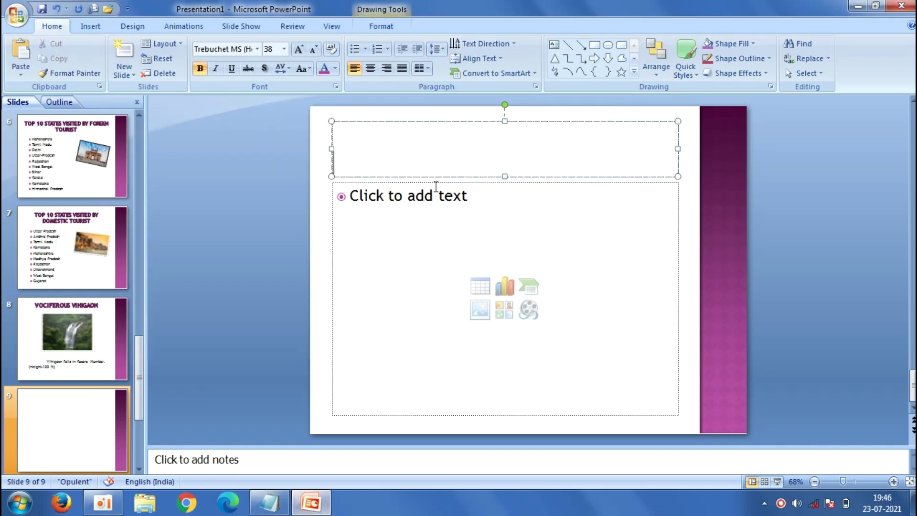
pyautogui.rightClick(447, 147)
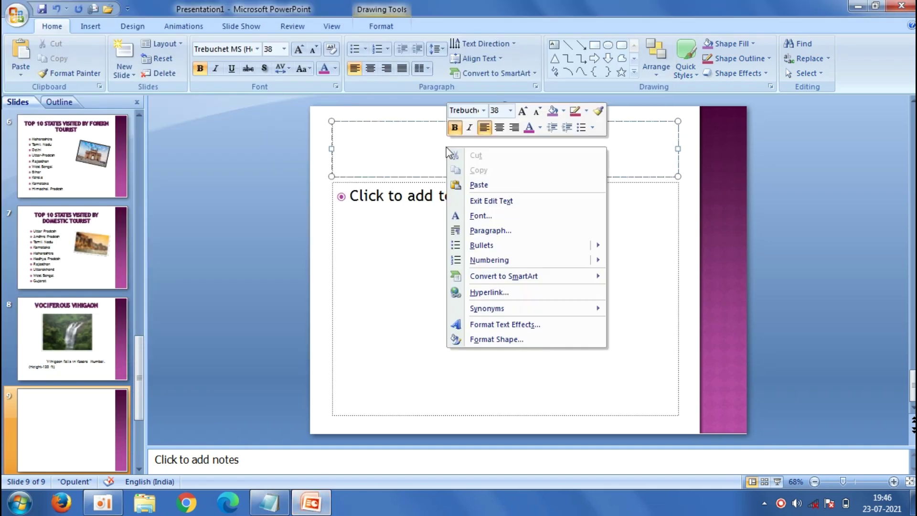
pyautogui.click(467, 181)
# Centre the KHAJJIAR title and make its box shorter and higher on the slide.
pyautogui.click(371, 69)
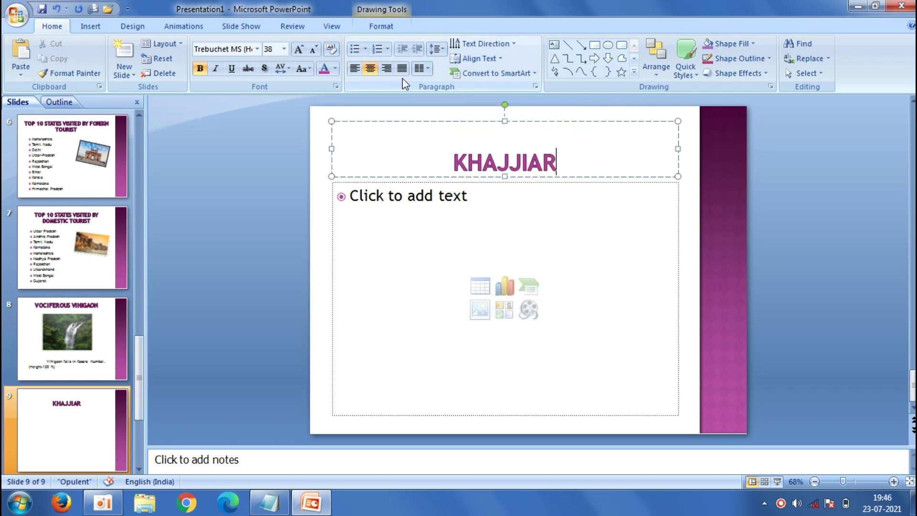
pyautogui.moveTo(504, 121); pyautogui.dragTo(504, 142)
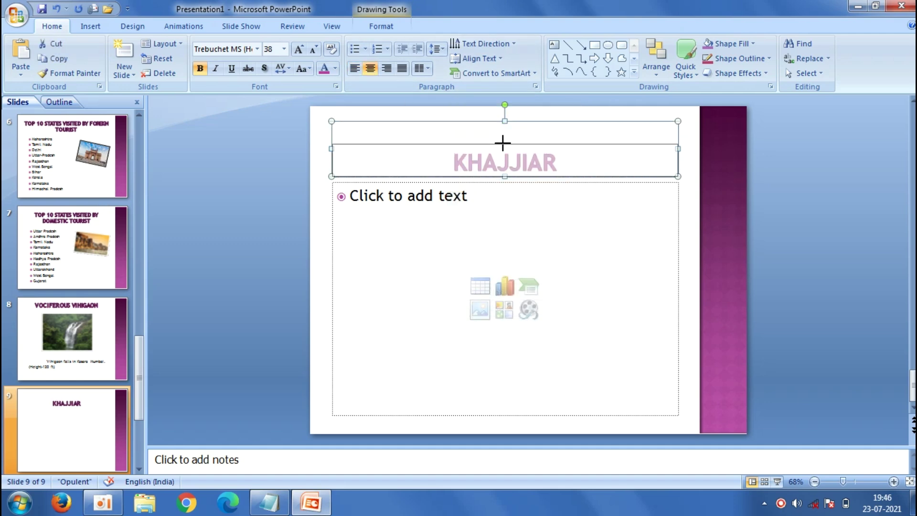
pyautogui.moveTo(400, 143); pyautogui.dragTo(398, 121)
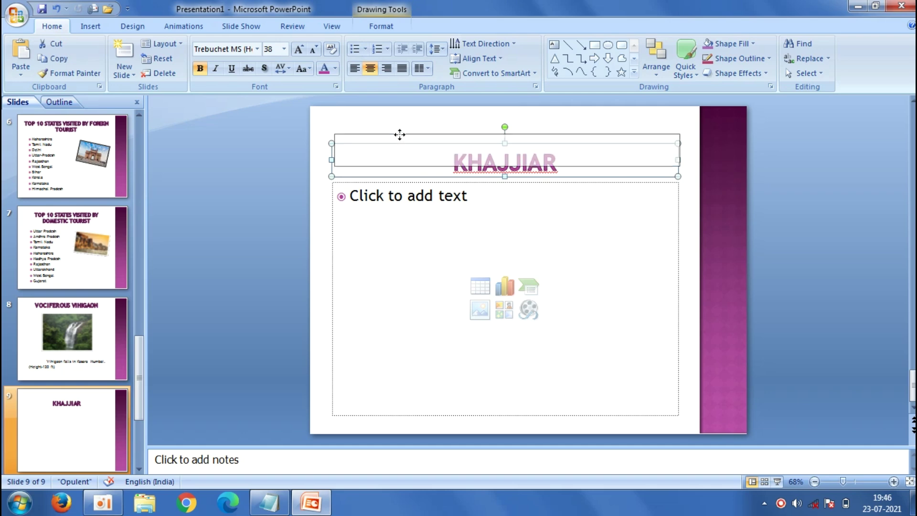
pyautogui.click(318, 190)
# Copy the Khajjiar description paragraph from the Notepad tour notes.
pyautogui.click(276, 508)
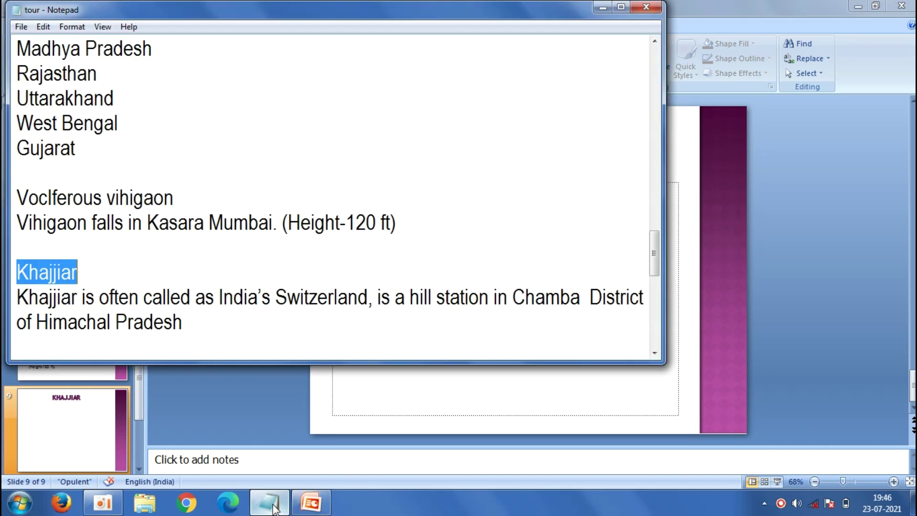
pyautogui.moveTo(186, 326); pyautogui.dragTo(18, 296)
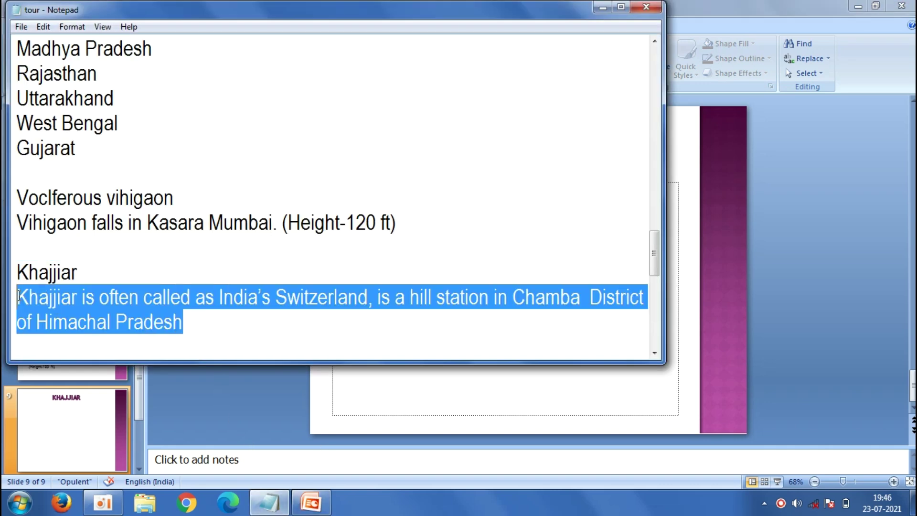
pyautogui.rightClick(31, 298)
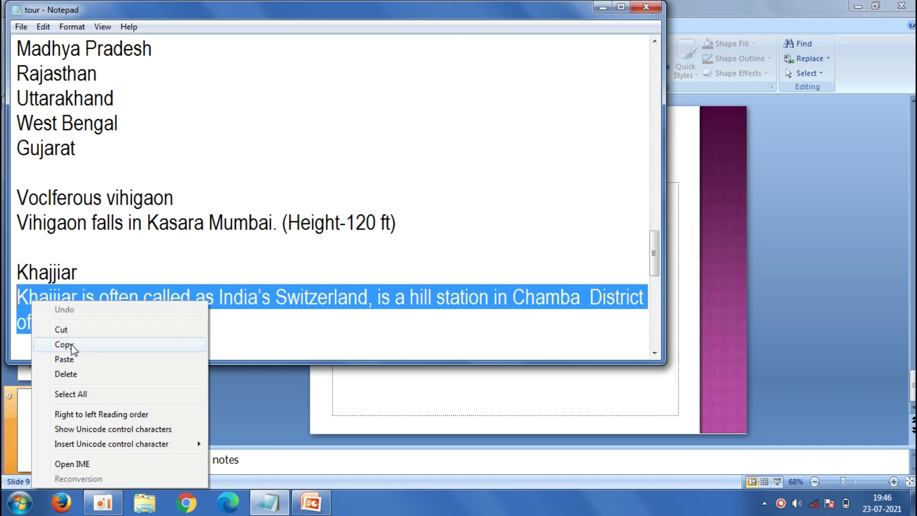
pyautogui.click(71, 345)
pyautogui.click(221, 434)
# Paste the Khajjiar description unbulleted into slide 9's body and indent its first line.
pyautogui.click(407, 213)
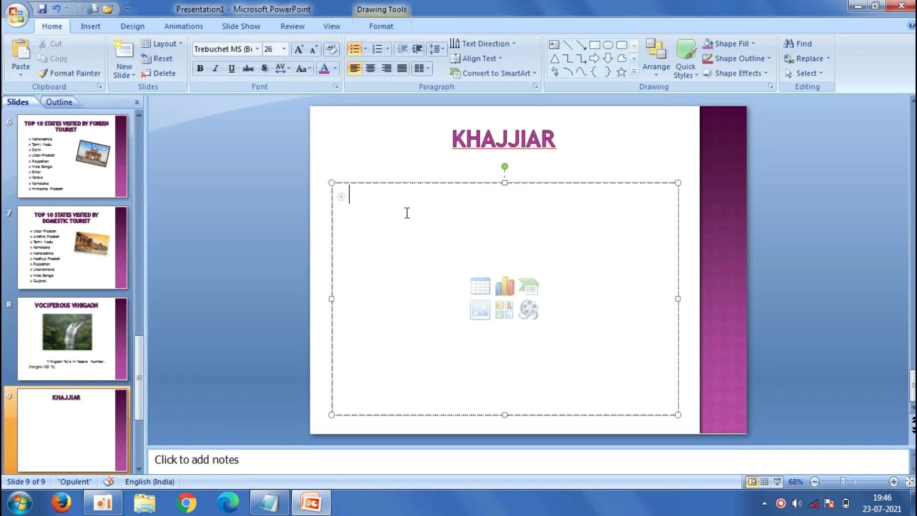
pyautogui.press('BackSpace')
pyautogui.rightClick(407, 213)
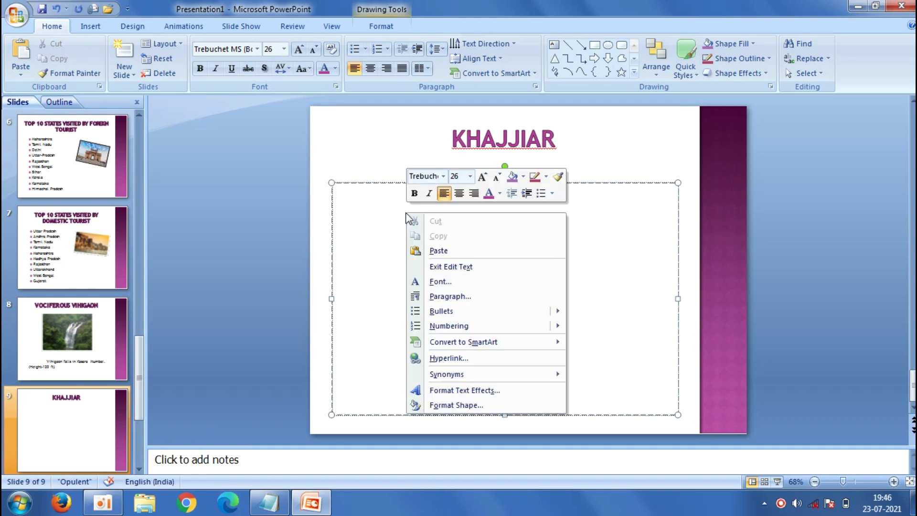
pyautogui.click(426, 249)
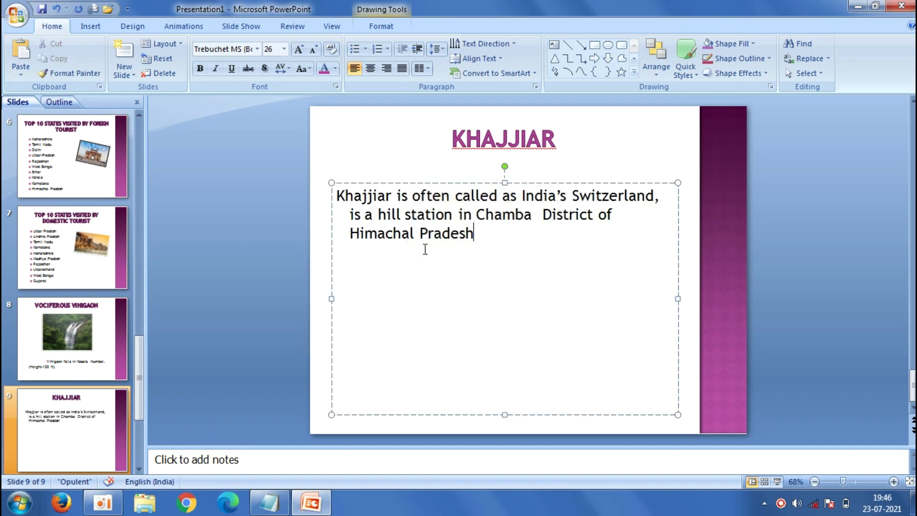
pyautogui.click(338, 197)
pyautogui.press('Tab')
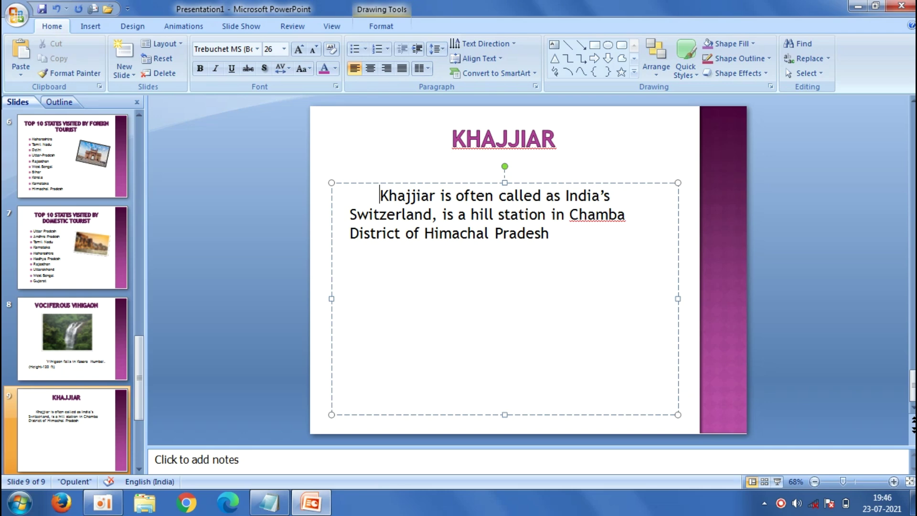
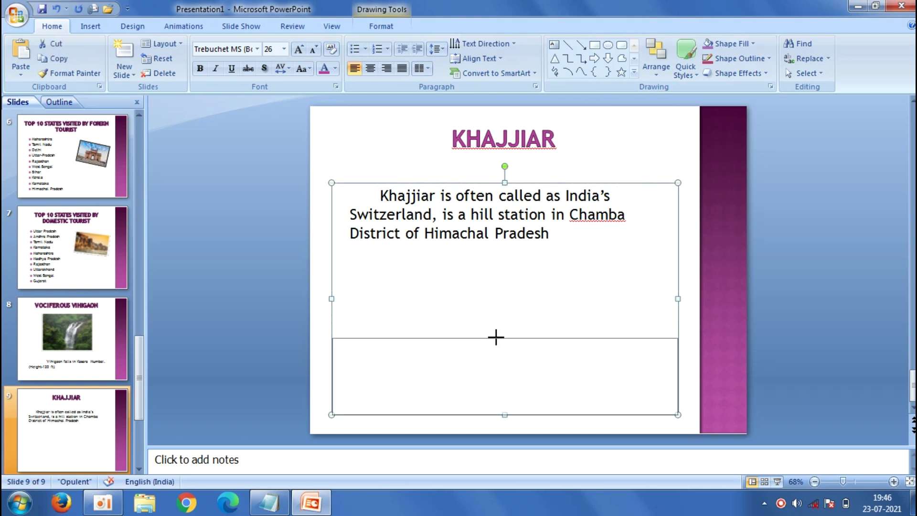
# Move the Khajjiar description toward the slide bottom and insert the 318311 meadow photo.
pyautogui.moveTo(503, 180); pyautogui.dragTo(497, 341)
pyautogui.click(328, 241)
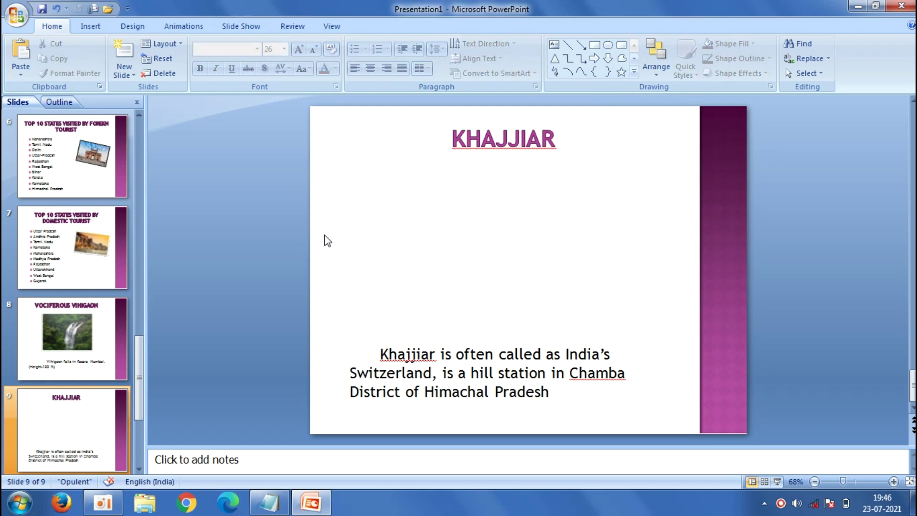
pyautogui.click(88, 28)
pyautogui.click(65, 45)
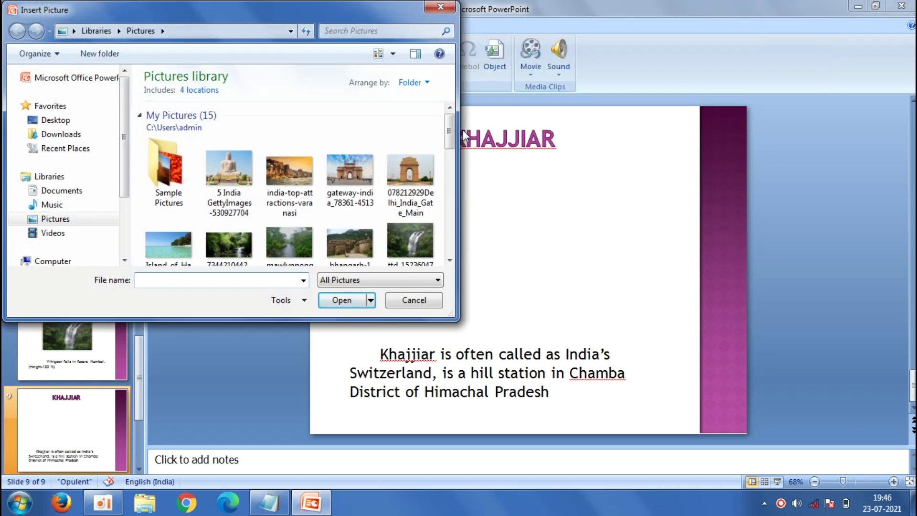
pyautogui.moveTo(449, 133); pyautogui.dragTo(450, 169)
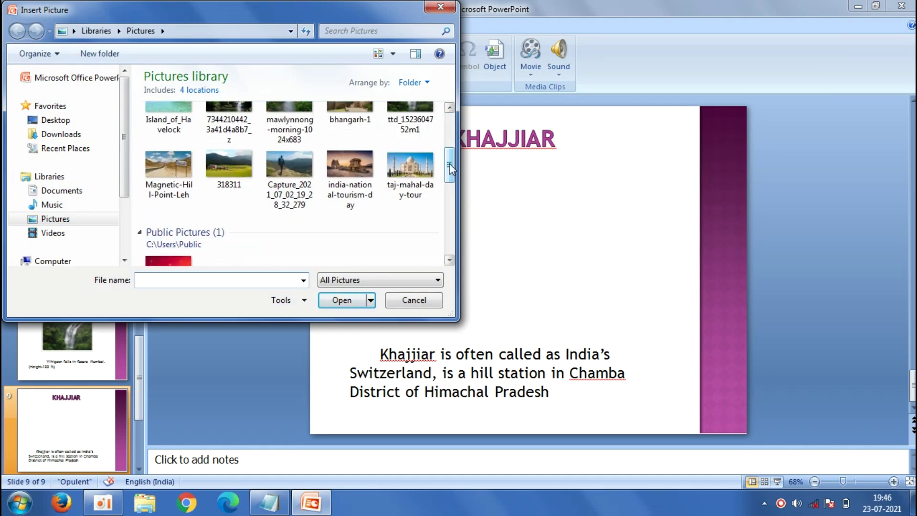
pyautogui.click(222, 155)
pyautogui.click(342, 300)
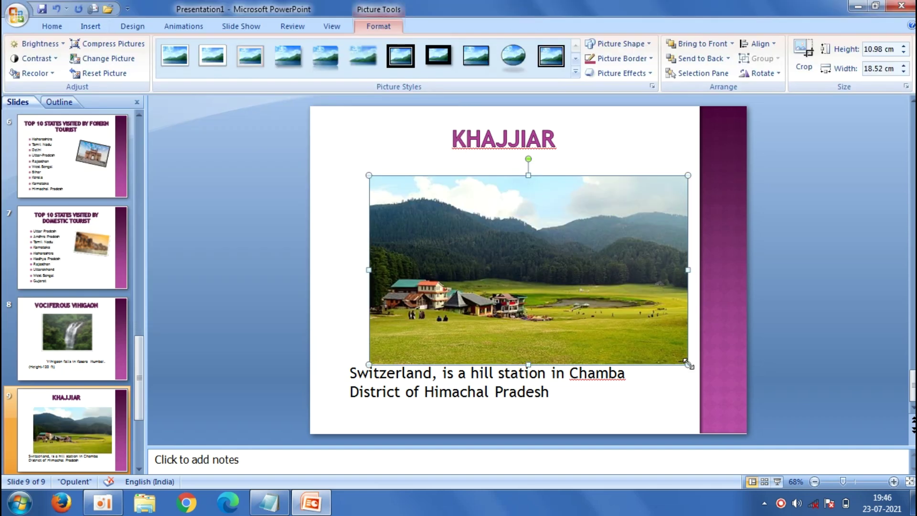
# Resize the photo to 8.55 × 15.61 cm, nudge it into place, and give it a thick black frame.
pyautogui.moveTo(688, 364); pyautogui.dragTo(617, 323)
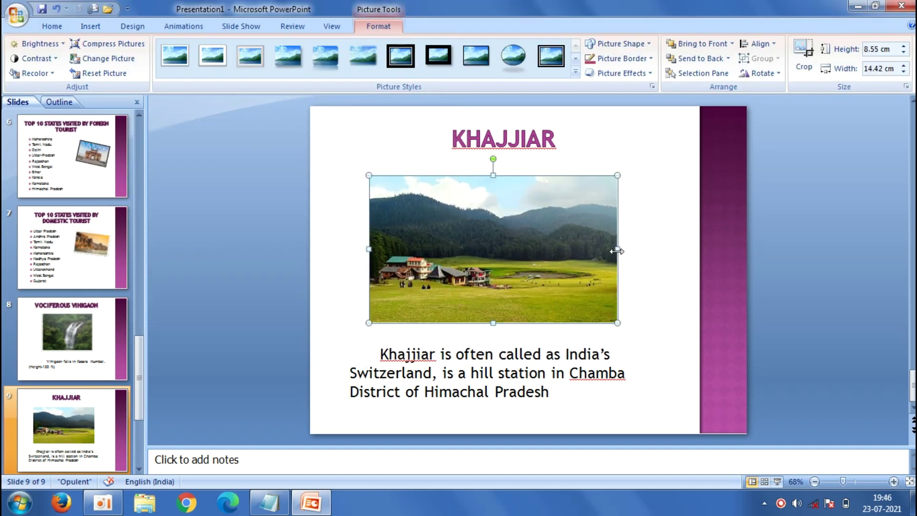
pyautogui.moveTo(618, 249); pyautogui.dragTo(638, 249)
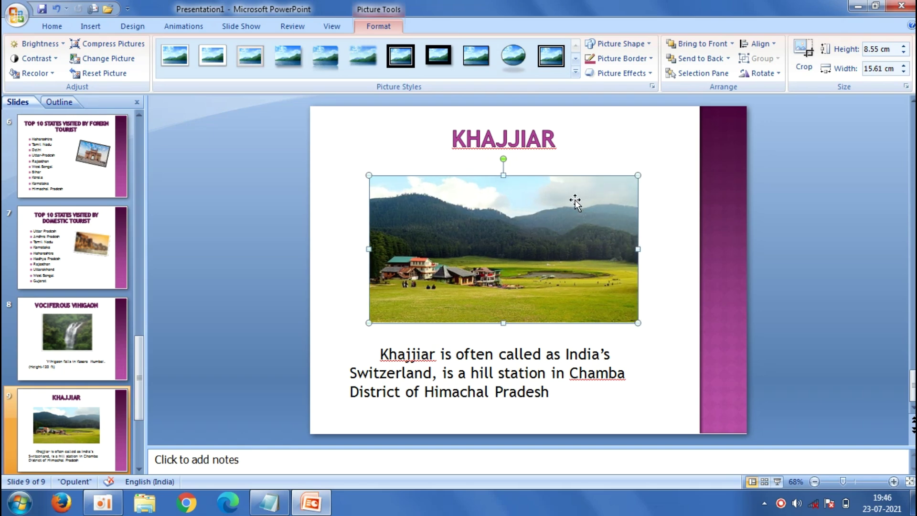
pyautogui.moveTo(576, 200); pyautogui.dragTo(582, 203)
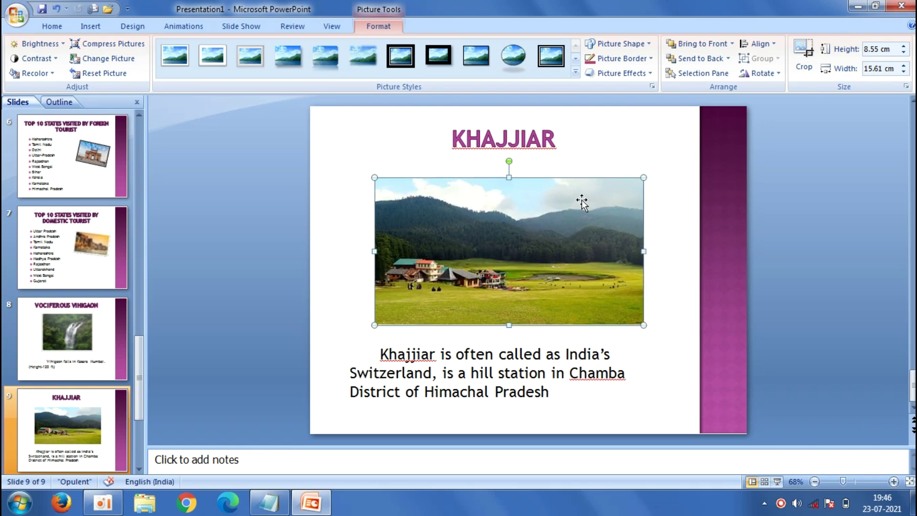
pyautogui.click(552, 57)
pyautogui.click(235, 180)
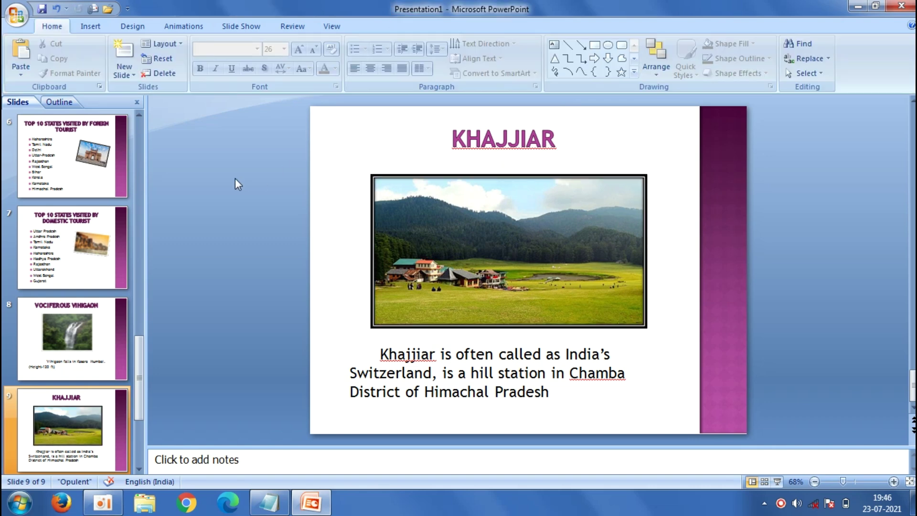
# Add a new Title and Content slide and copy the 'Magnetic hill' heading from the Notepad notes.
pyautogui.click(125, 72)
pyautogui.click(221, 124)
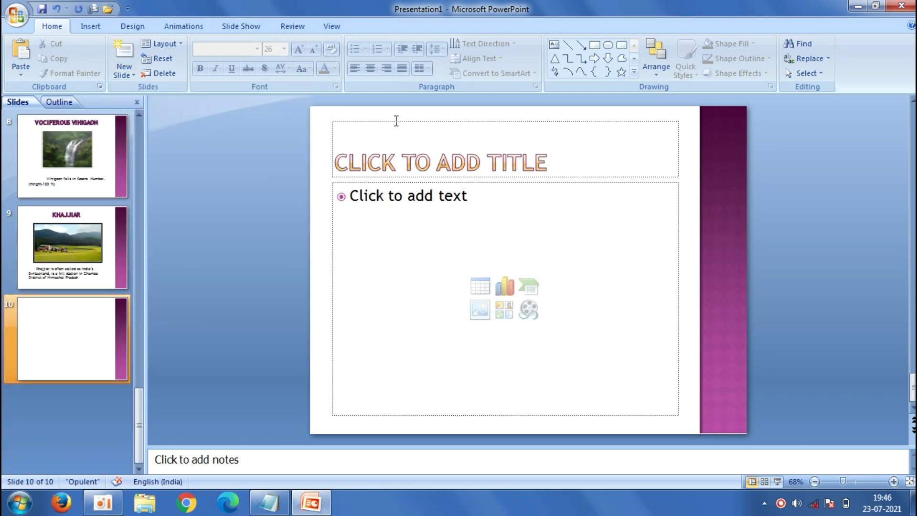
pyautogui.click(397, 146)
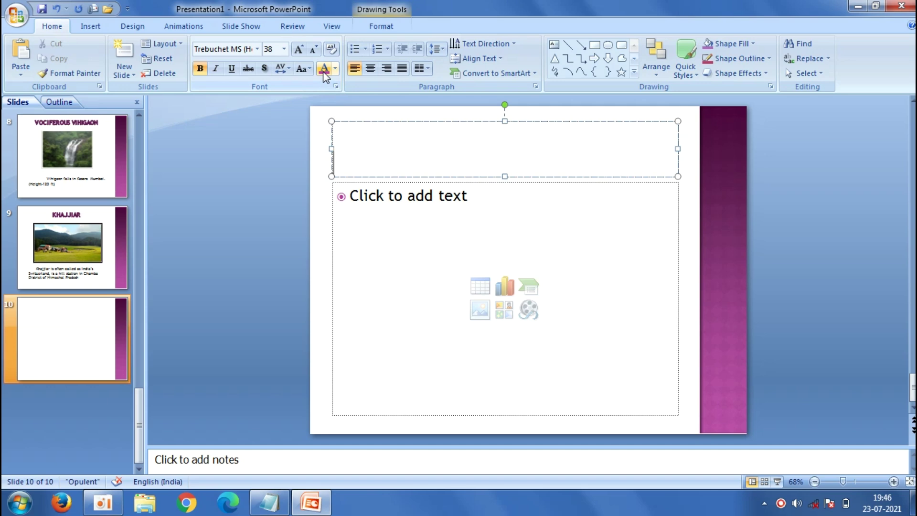
pyautogui.click(270, 504)
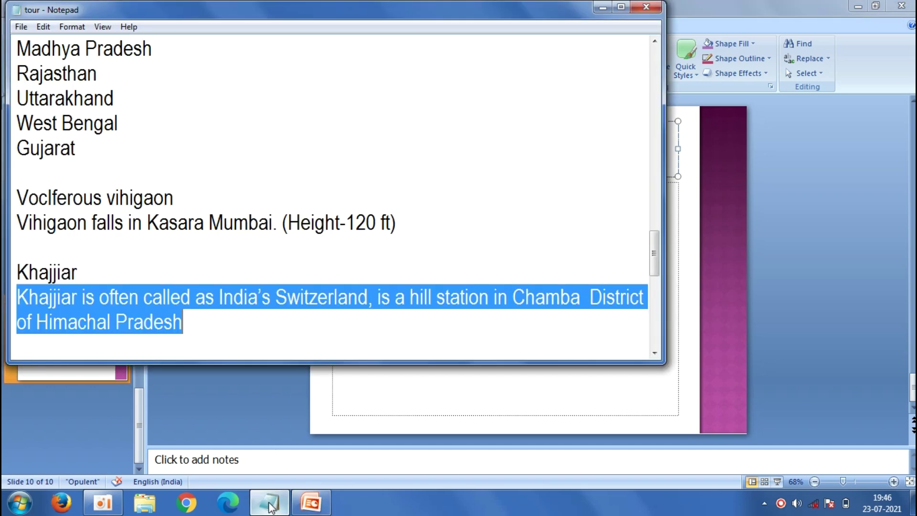
pyautogui.moveTo(655, 256); pyautogui.dragTo(658, 296)
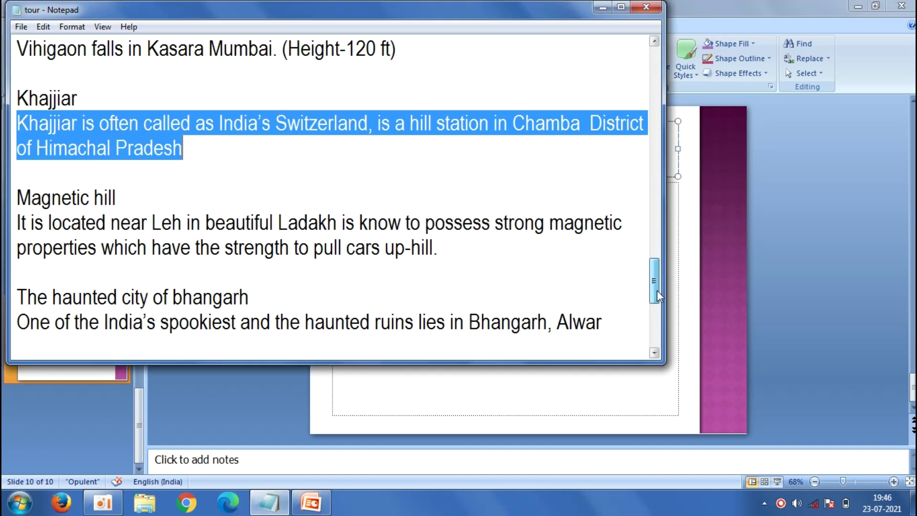
pyautogui.moveTo(127, 198); pyautogui.dragTo(24, 205)
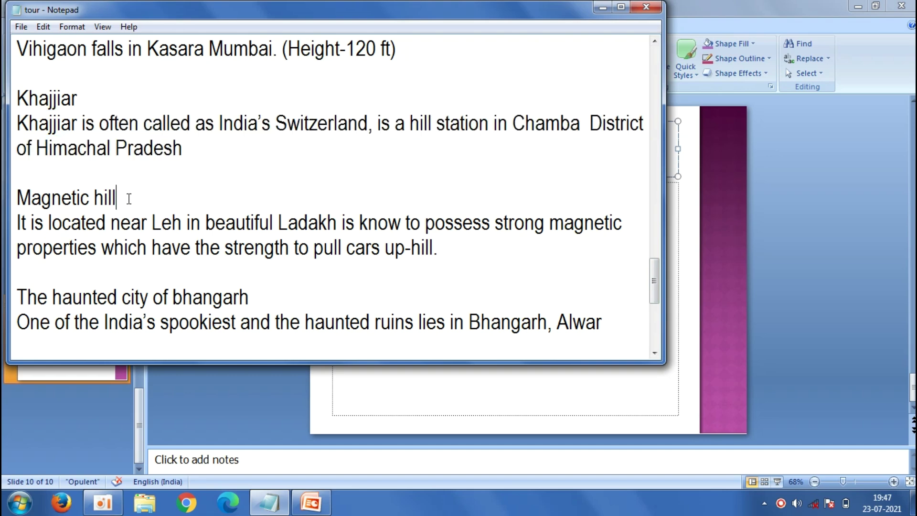
pyautogui.rightClick(21, 200)
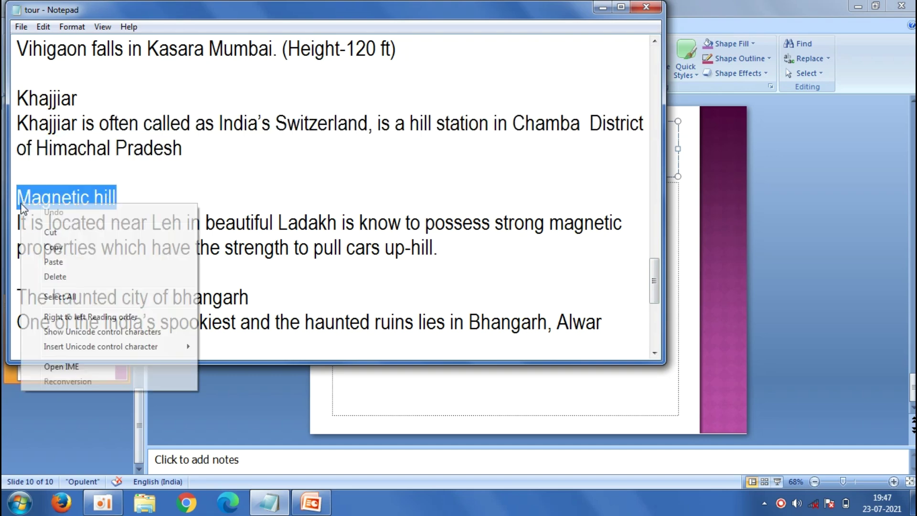
pyautogui.click(53, 247)
# Paste MAGNETIC HILL as the slide title, centre it, and shrink the title box from the top.
pyautogui.click(177, 402)
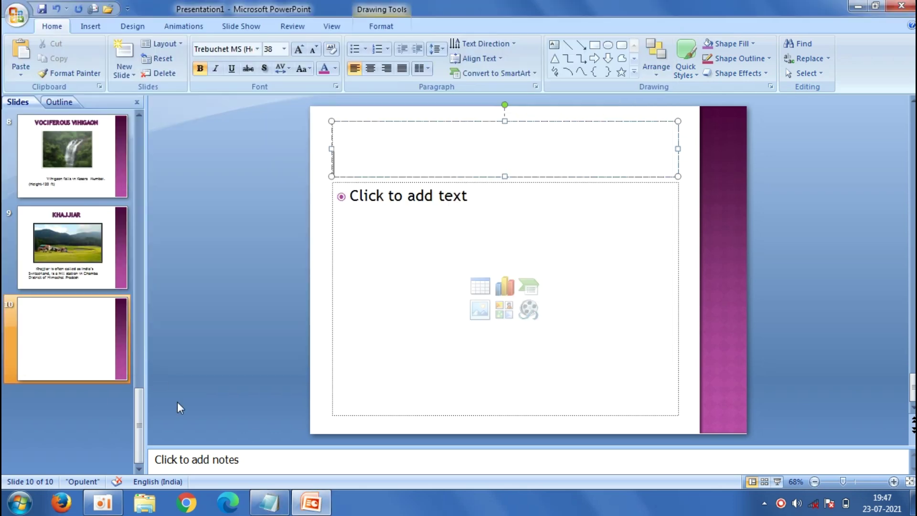
pyautogui.rightClick(403, 156)
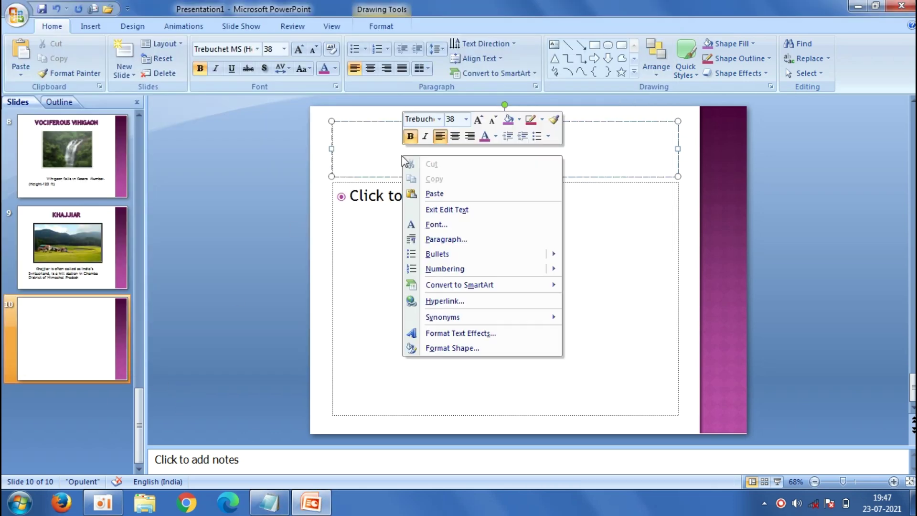
pyautogui.click(418, 193)
pyautogui.click(371, 69)
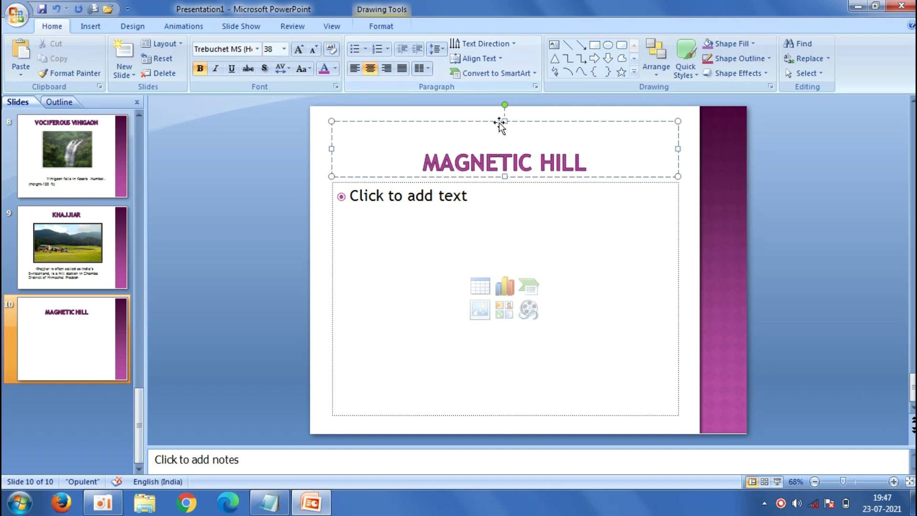
pyautogui.moveTo(505, 122); pyautogui.dragTo(507, 141)
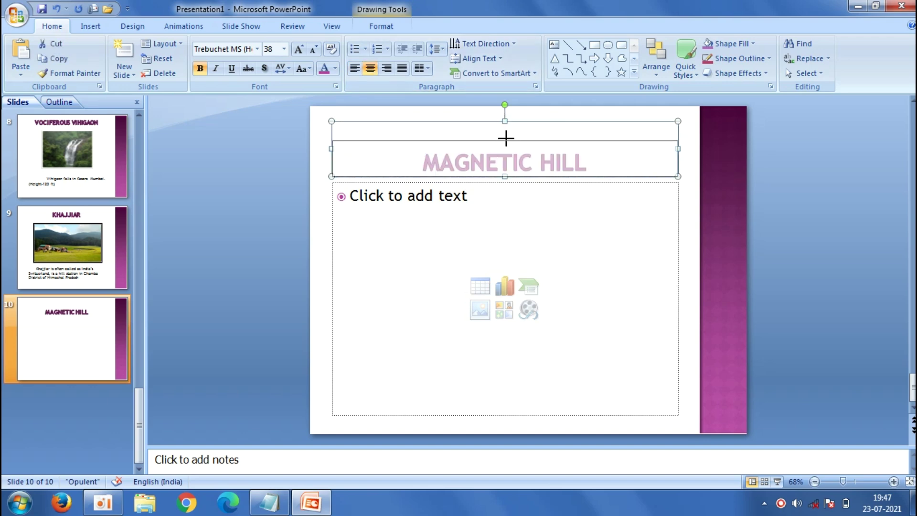
pyautogui.click(465, 226)
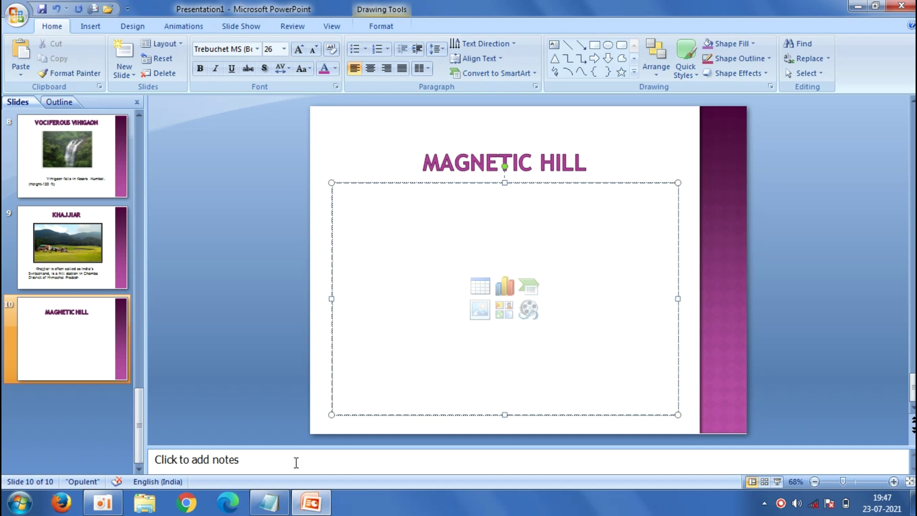
# Copy the Magnetic Hill description from Notepad into the body of slide 10.
pyautogui.click(269, 502)
pyautogui.click(454, 254)
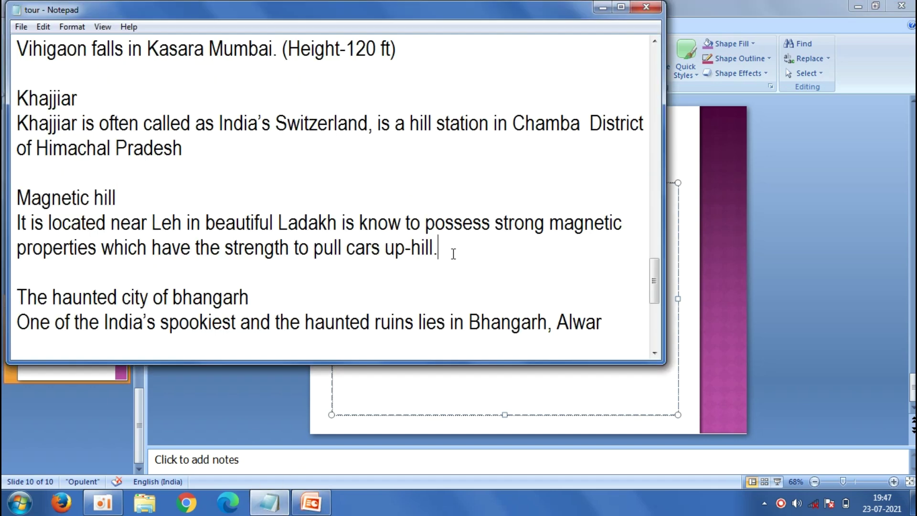
pyautogui.moveTo(453, 254)
pyautogui.mouseDown()
pyautogui.moveTo(119, 248)
pyautogui.moveTo(12, 226)
pyautogui.mouseUp()
pyautogui.rightClick(50, 223)
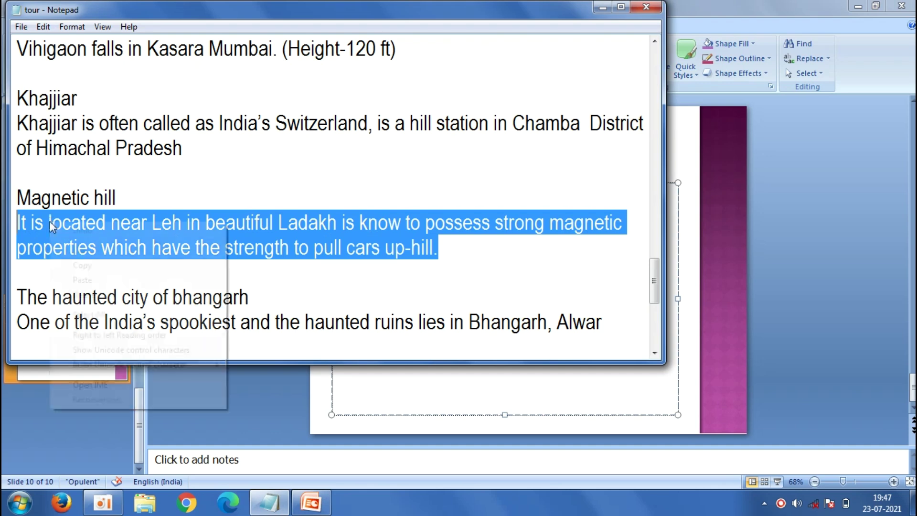
pyautogui.click(76, 264)
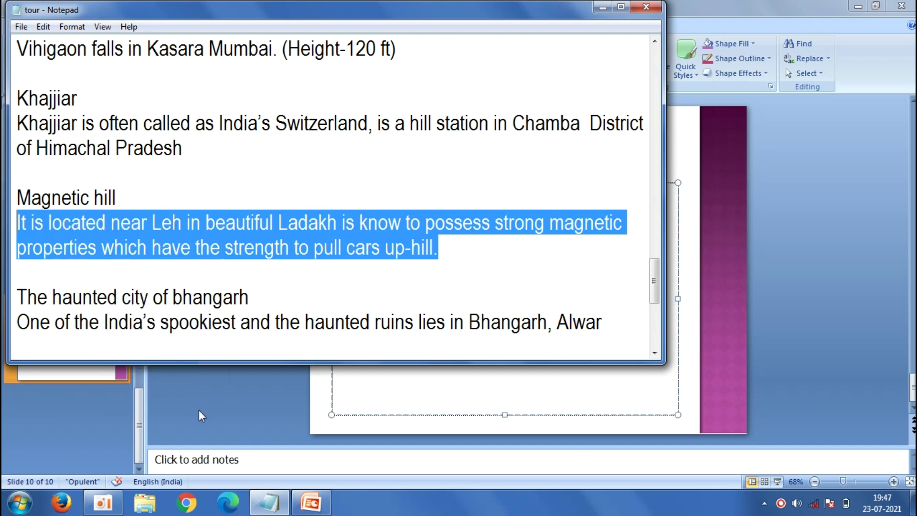
pyautogui.click(199, 410)
pyautogui.rightClick(411, 225)
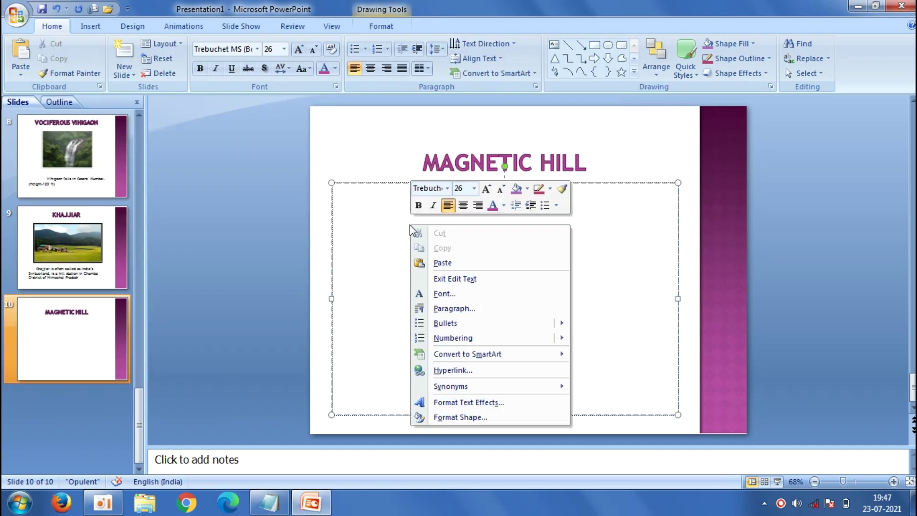
pyautogui.click(447, 263)
# Move the description near the slide bottom and indent its first line with two tabs.
pyautogui.moveTo(505, 183); pyautogui.dragTo(505, 352)
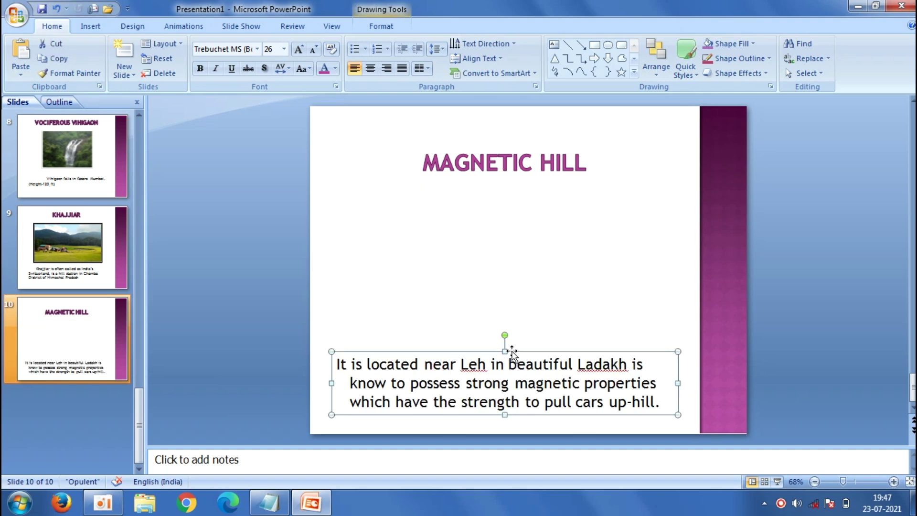
pyautogui.moveTo(506, 351); pyautogui.dragTo(505, 334)
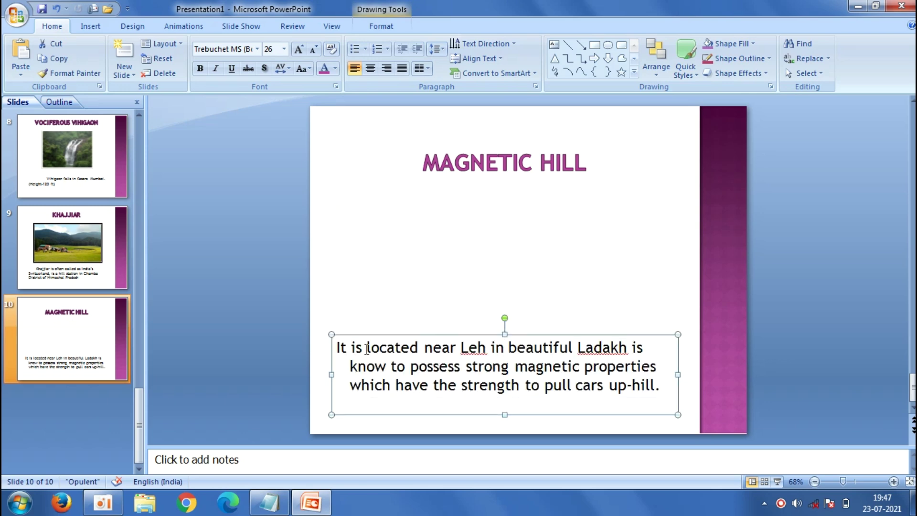
pyautogui.click(341, 348)
pyautogui.press('Tab')
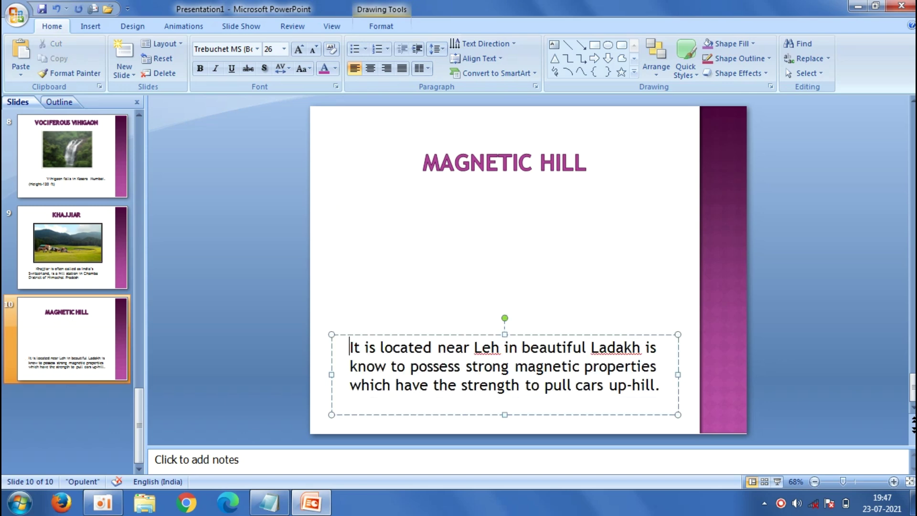
pyautogui.press('Tab')
pyautogui.click(246, 317)
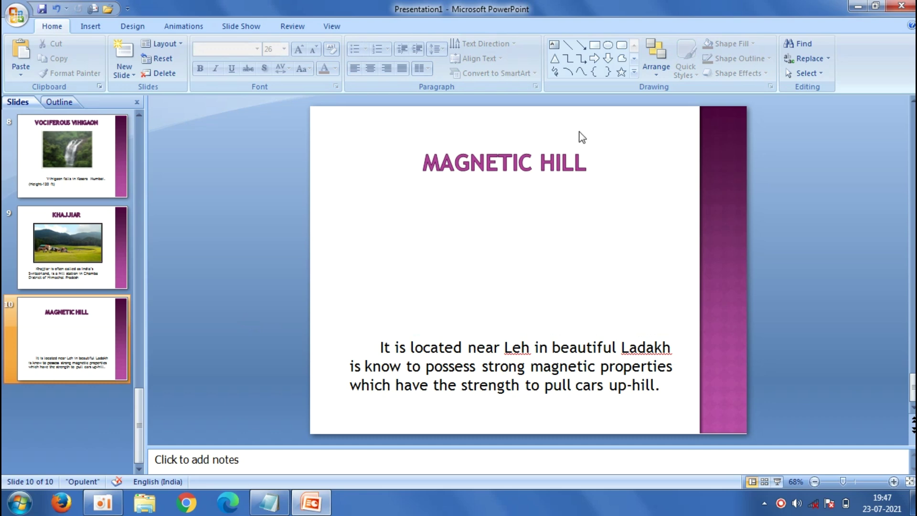
# Raise the MAGNETIC HILL title slightly.
pyautogui.click(548, 155)
pyautogui.moveTo(556, 140); pyautogui.dragTo(559, 123)
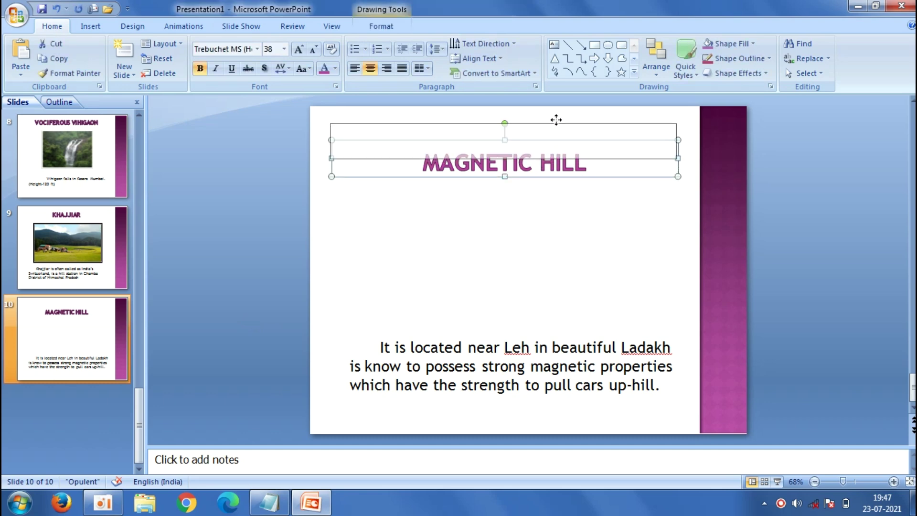
pyautogui.click(266, 128)
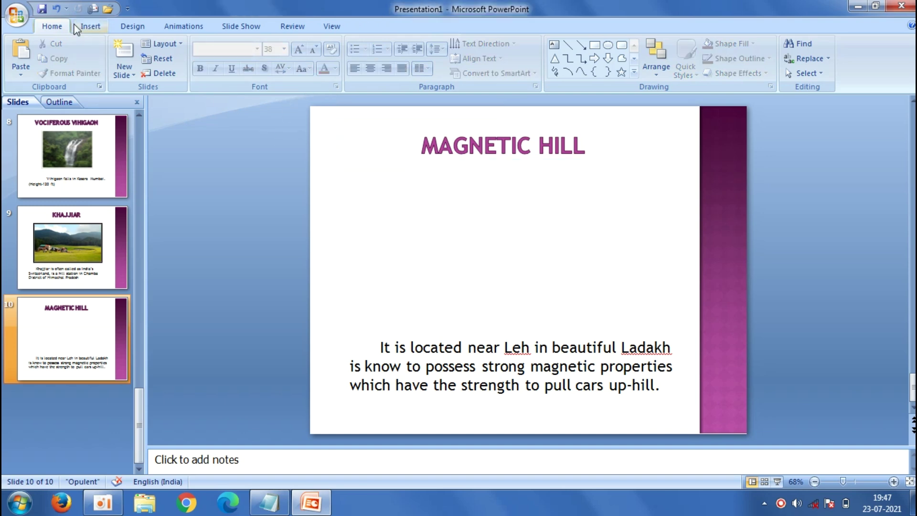
pyautogui.click(86, 27)
# Insert the Magnetic-Hill-Point-Leh picture onto slide 10.
pyautogui.click(64, 45)
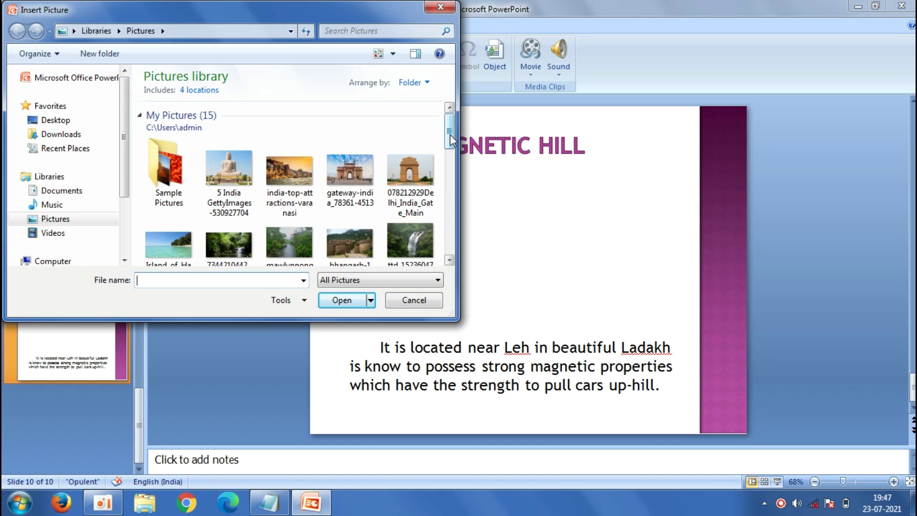
pyautogui.moveTo(451, 140); pyautogui.dragTo(451, 168)
pyautogui.click(159, 195)
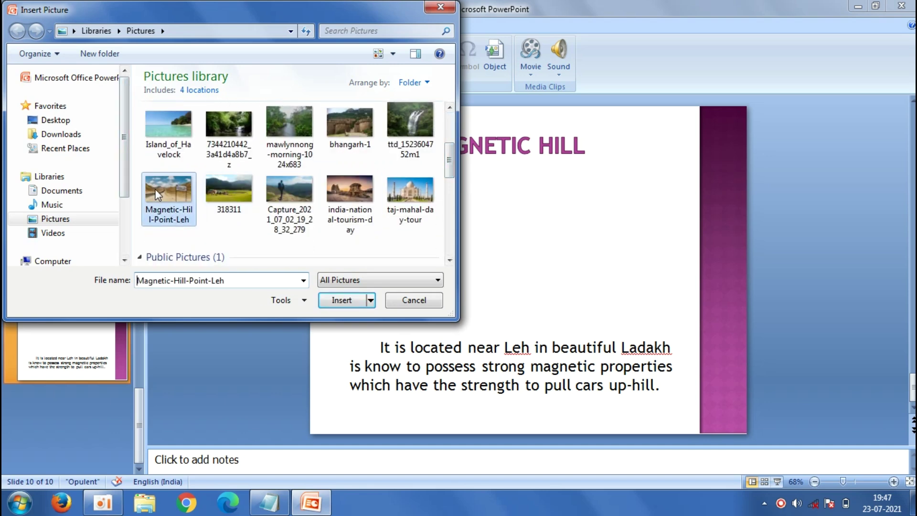
pyautogui.click(356, 301)
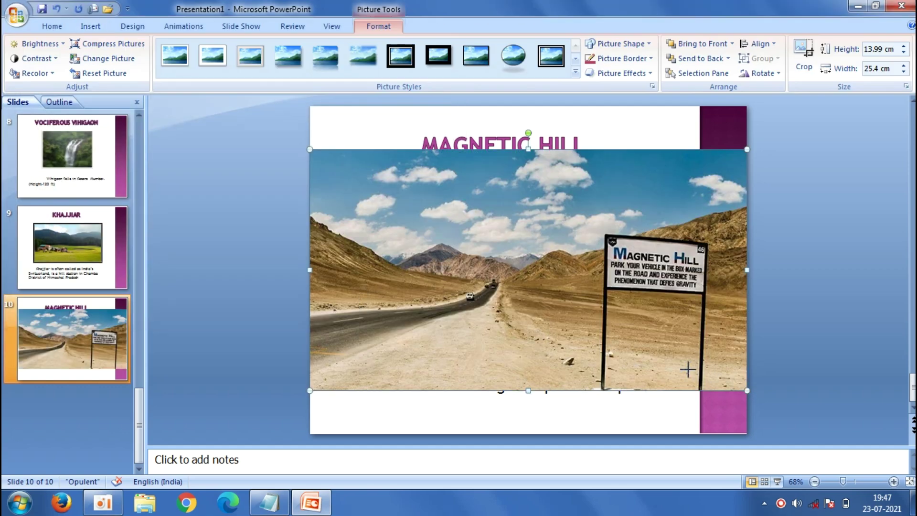
# Shrink the picture to 7.39 × 13.42 cm, place it between title and caption, and give it a black frame.
pyautogui.moveTo(688, 369); pyautogui.dragTo(542, 306)
pyautogui.moveTo(495, 240); pyautogui.dragTo(551, 253)
pyautogui.moveTo(661, 163); pyautogui.dragTo(643, 174)
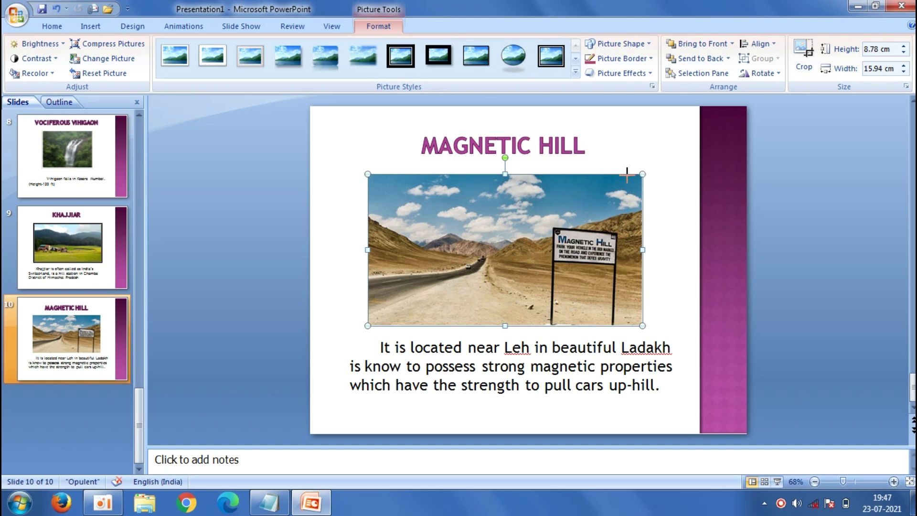
pyautogui.moveTo(627, 176); pyautogui.dragTo(599, 198)
pyautogui.moveTo(523, 235); pyautogui.dragTo(534, 218)
pyautogui.click(557, 56)
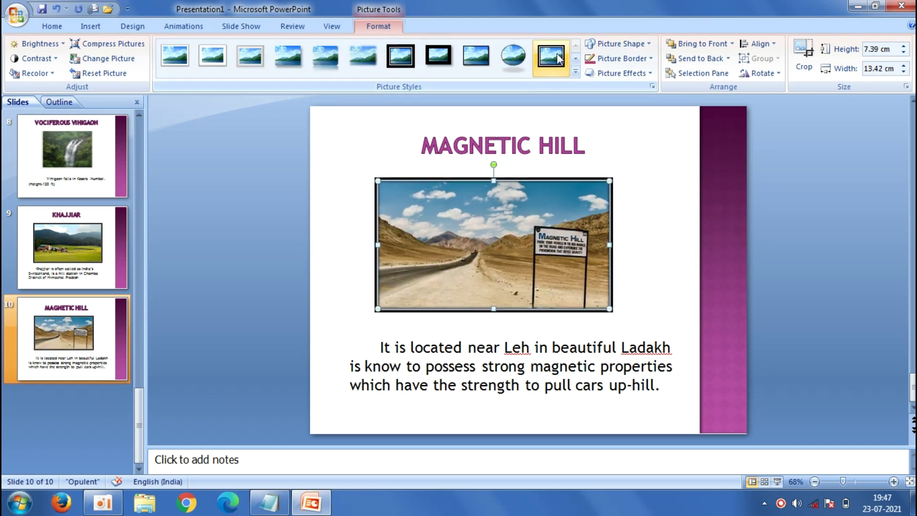
pyautogui.click(324, 220)
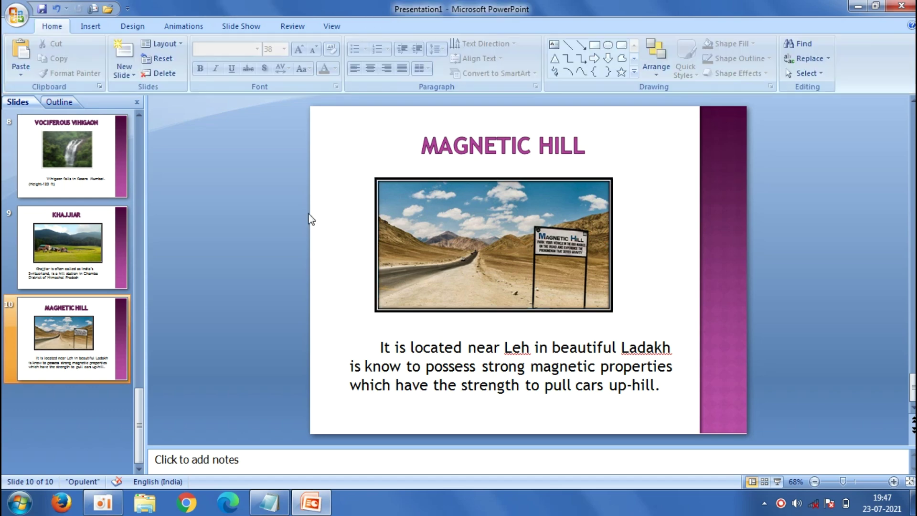
pyautogui.click(117, 77)
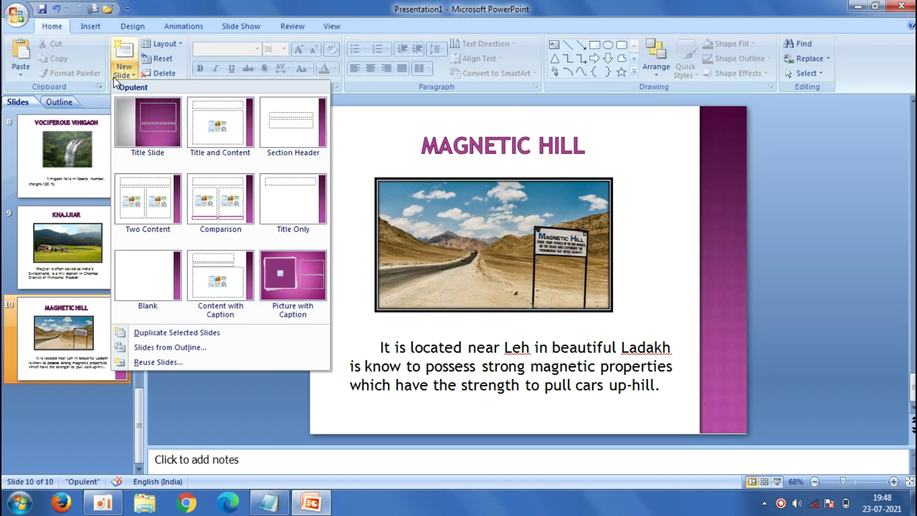
# Add a new Title and Content slide and copy the Bhangarh heading from the tour notes.
pyautogui.click(219, 134)
pyautogui.click(387, 163)
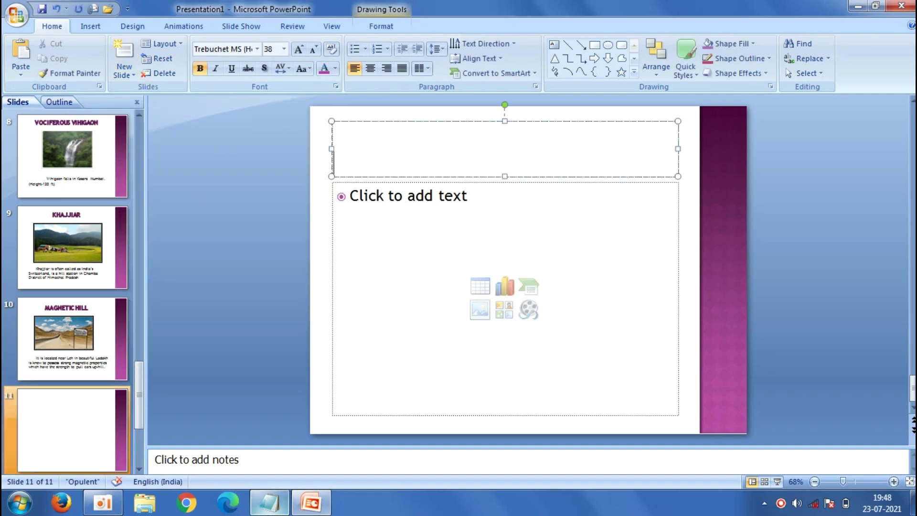
pyautogui.click(269, 502)
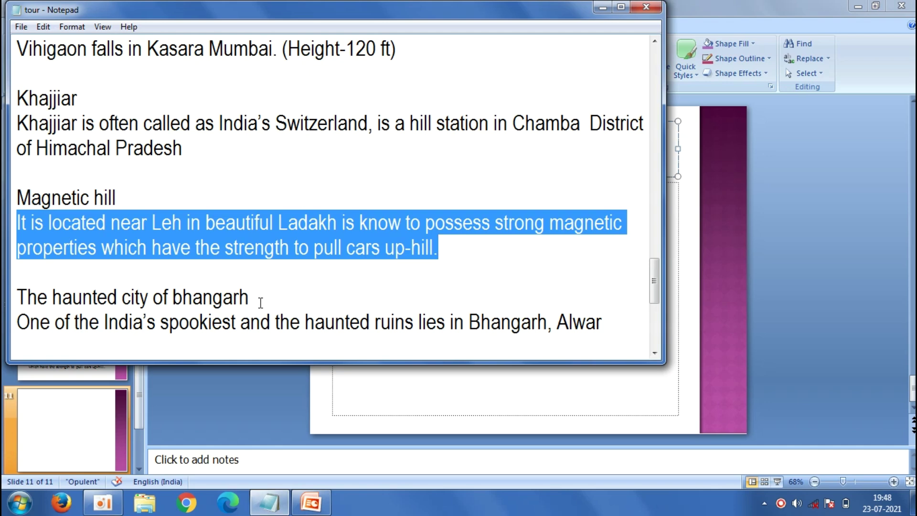
pyautogui.moveTo(261, 302); pyautogui.dragTo(19, 294)
pyautogui.rightClick(19, 294)
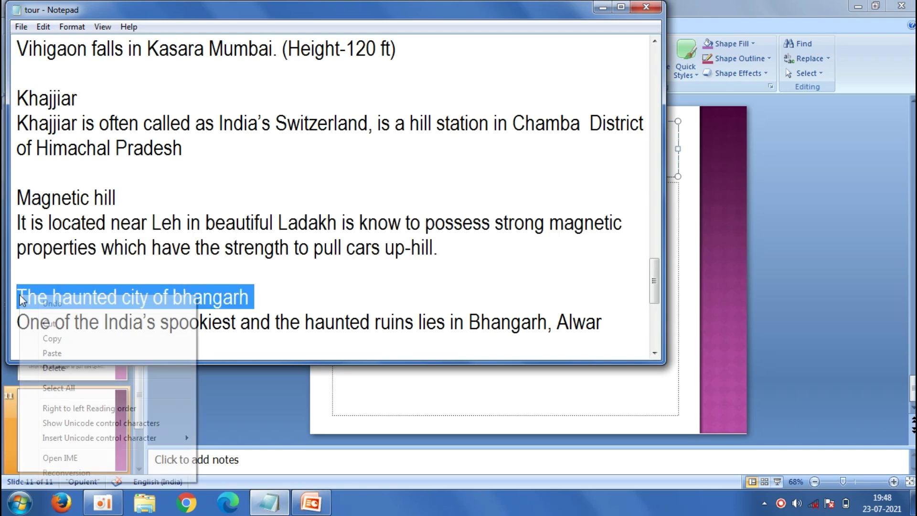
pyautogui.click(67, 343)
# Paste THE HAUNTED CITY OF BHANGARH as the centred title and shrink the title box.
pyautogui.click(194, 405)
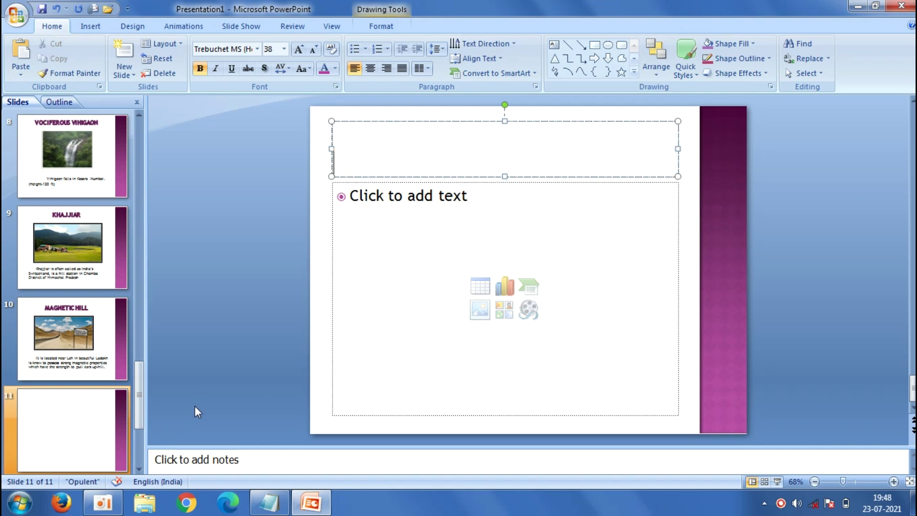
pyautogui.rightClick(453, 157)
pyautogui.click(469, 196)
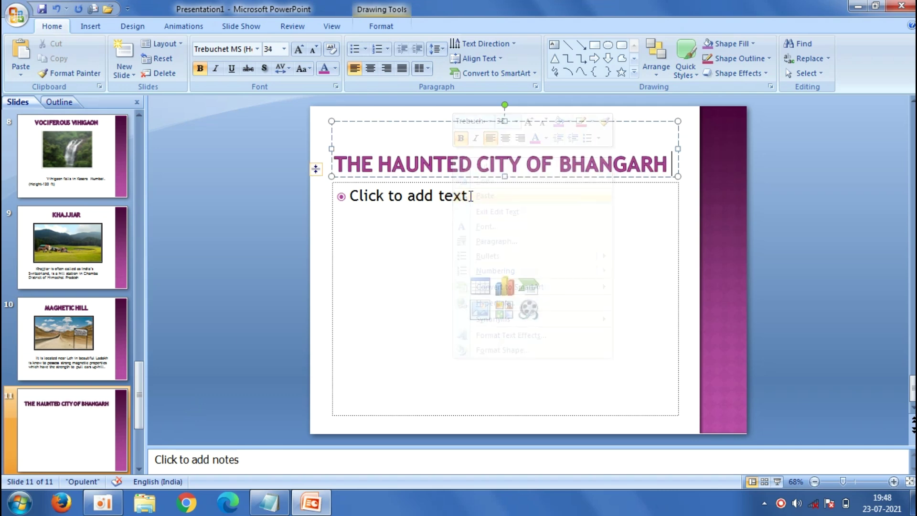
pyautogui.click(372, 68)
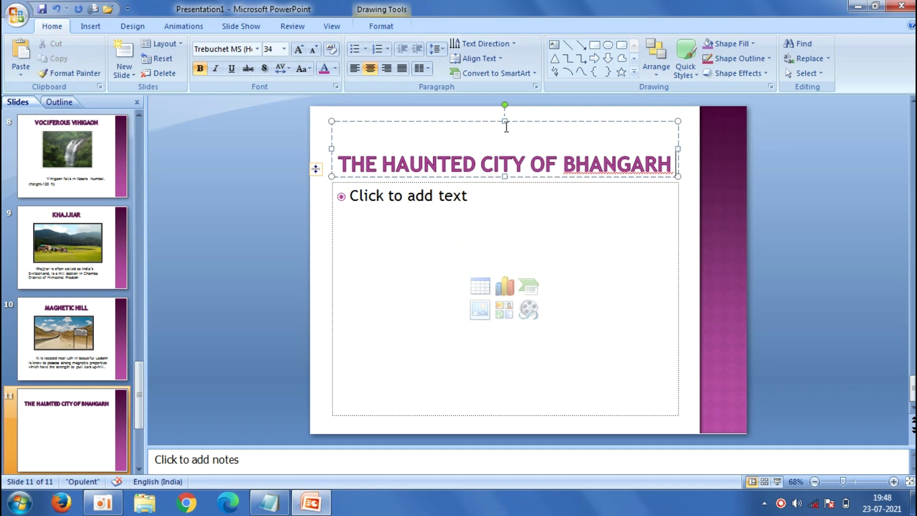
pyautogui.moveTo(505, 122)
pyautogui.mouseDown()
pyautogui.moveTo(505, 146)
pyautogui.moveTo(489, 125)
pyautogui.mouseUp()
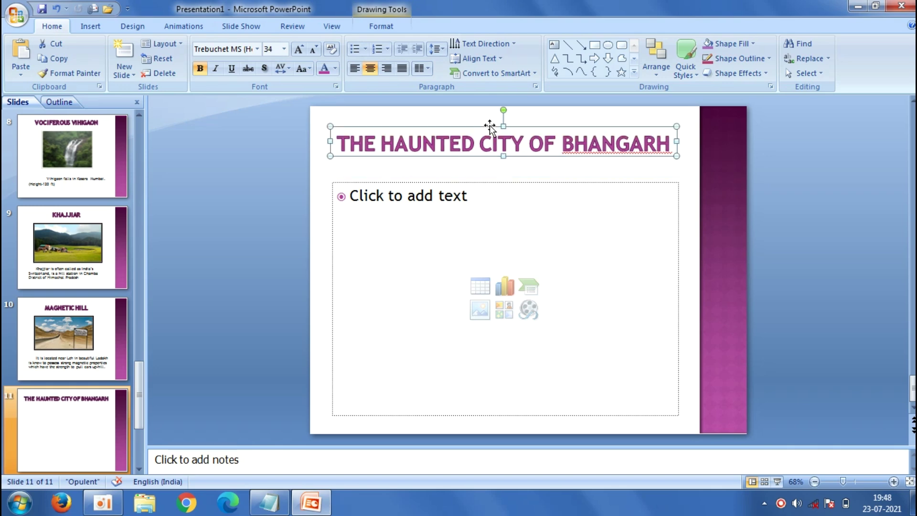
pyautogui.click(444, 205)
# Remove the body bullet and copy the Bhangarh description paragraph from the notes.
pyautogui.press('BackSpace')
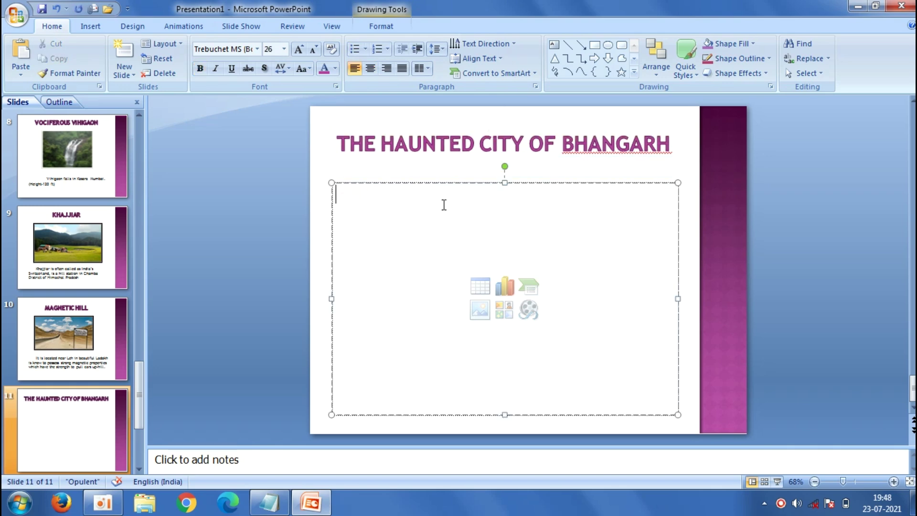
pyautogui.click(269, 501)
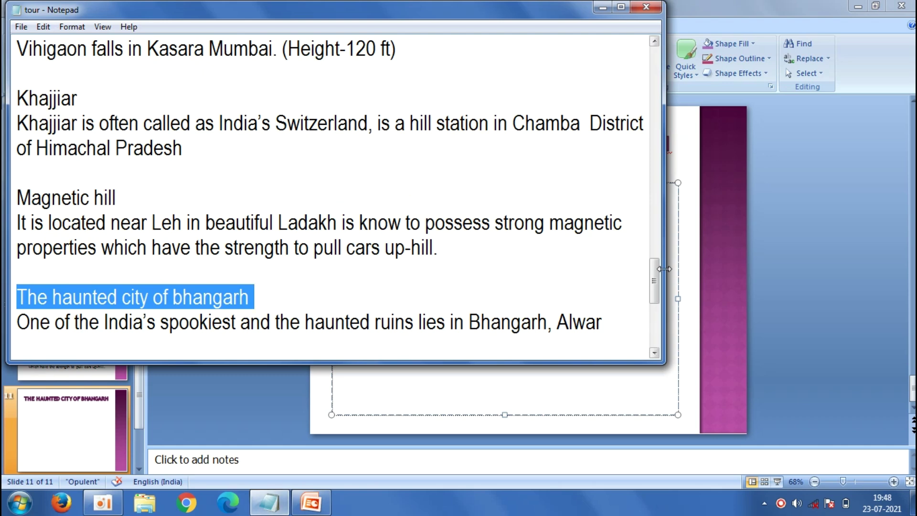
pyautogui.moveTo(656, 284); pyautogui.dragTo(656, 295)
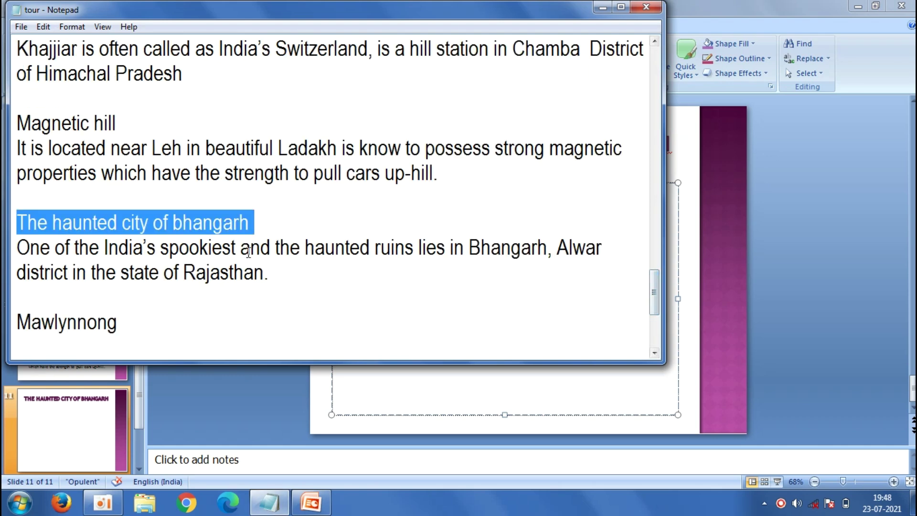
pyautogui.moveTo(272, 271); pyautogui.dragTo(18, 246)
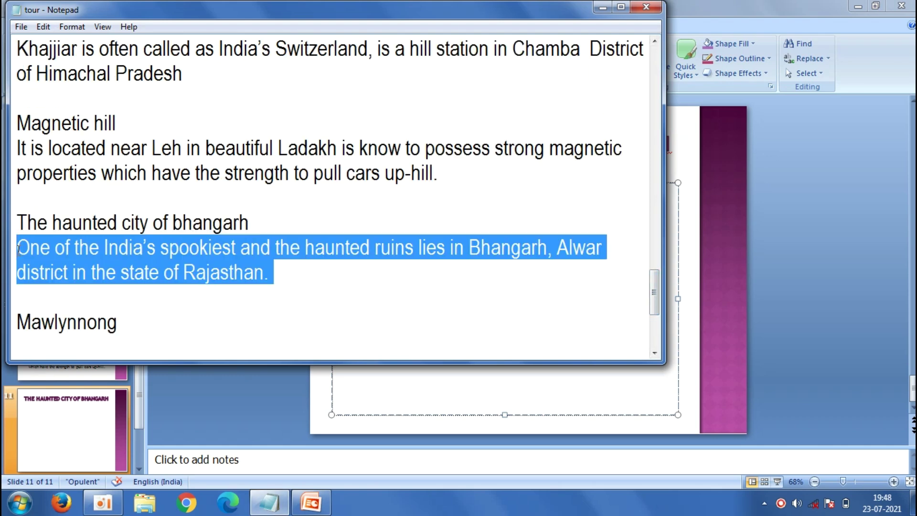
pyautogui.rightClick(43, 248)
pyautogui.click(71, 294)
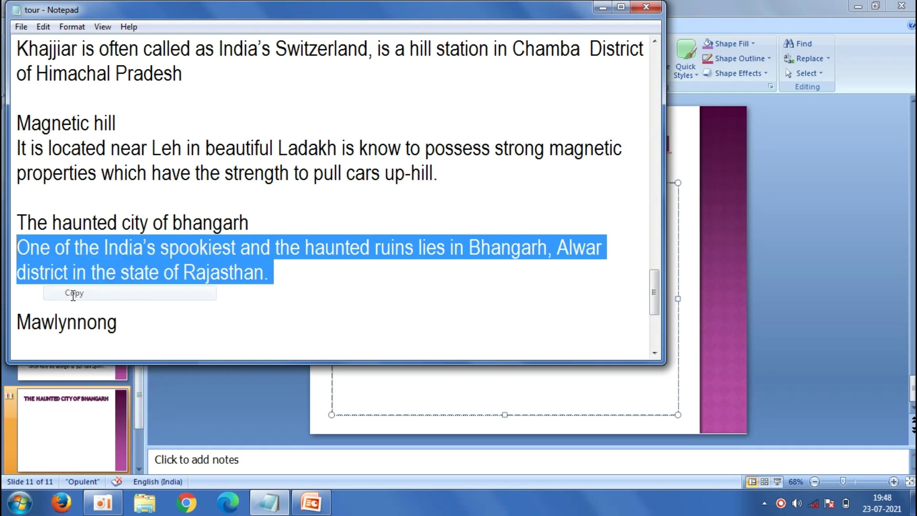
# Paste the Bhangarh paragraph into the body, indent its first line, and push it near the bottom.
pyautogui.click(187, 402)
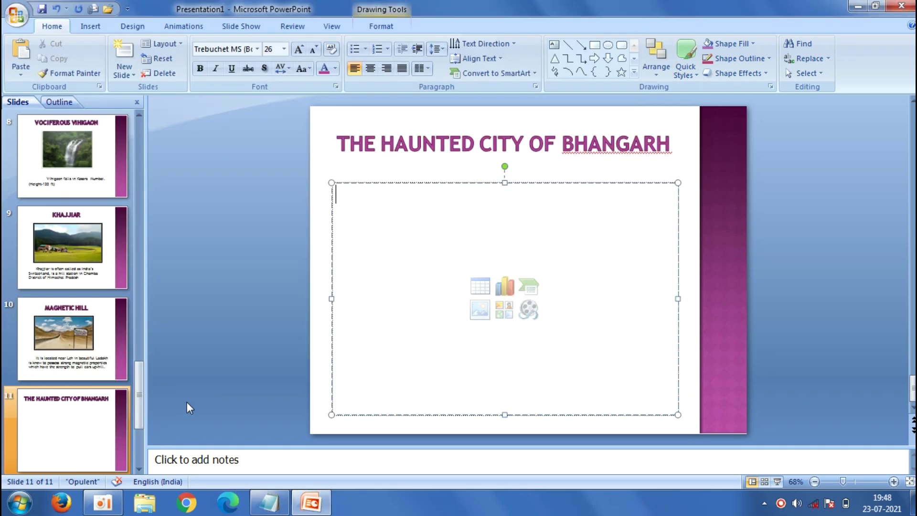
pyautogui.rightClick(409, 205)
pyautogui.click(425, 242)
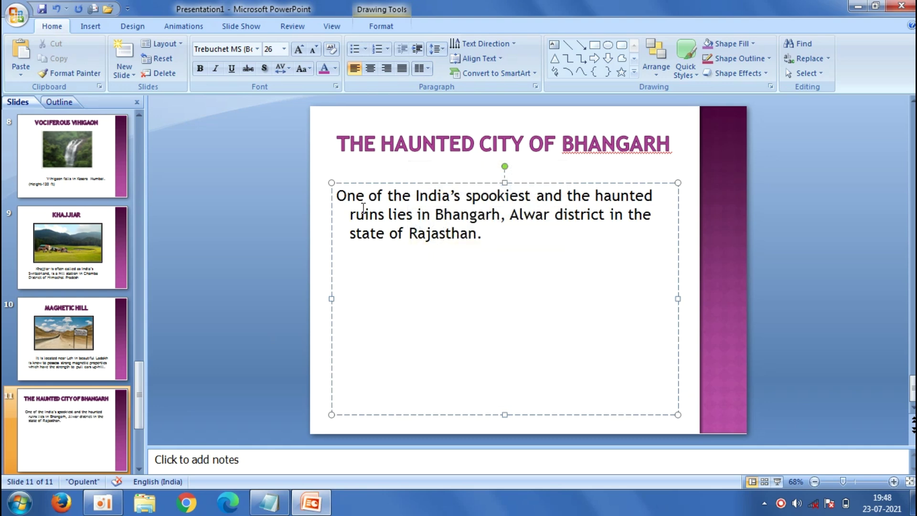
pyautogui.click(337, 196)
pyautogui.press('Tab')
pyautogui.press('Tab')
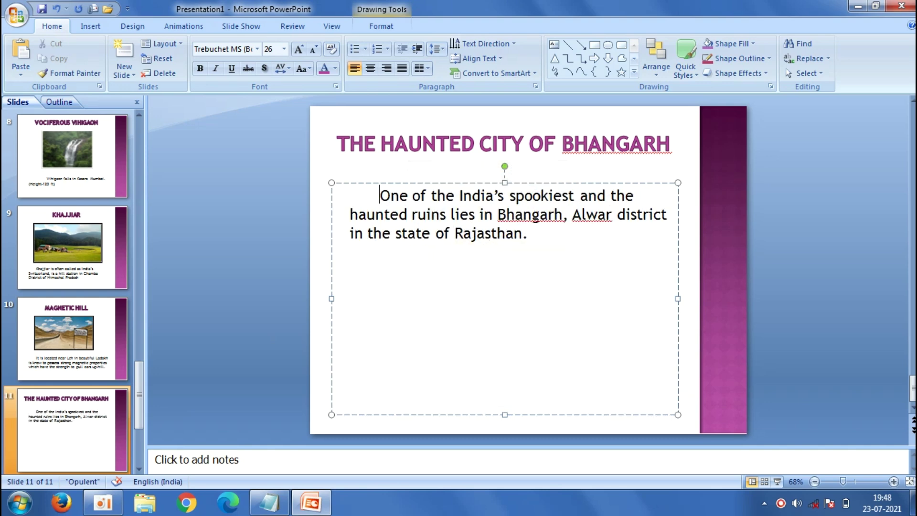
pyautogui.moveTo(505, 183)
pyautogui.mouseDown()
pyautogui.moveTo(505, 352)
pyautogui.moveTo(505, 344)
pyautogui.mouseUp()
pyautogui.click(458, 243)
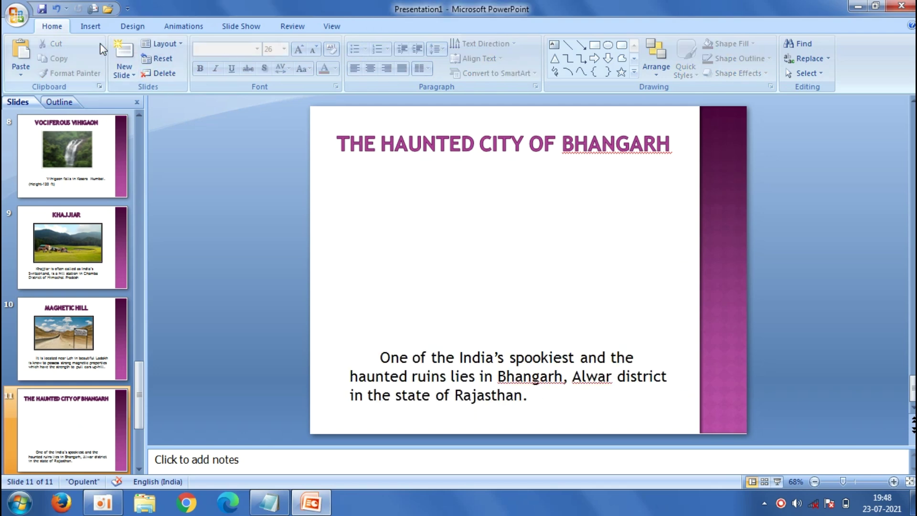
# Insert the bhangarh-1 picture onto slide 11.
pyautogui.click(90, 26)
pyautogui.click(64, 48)
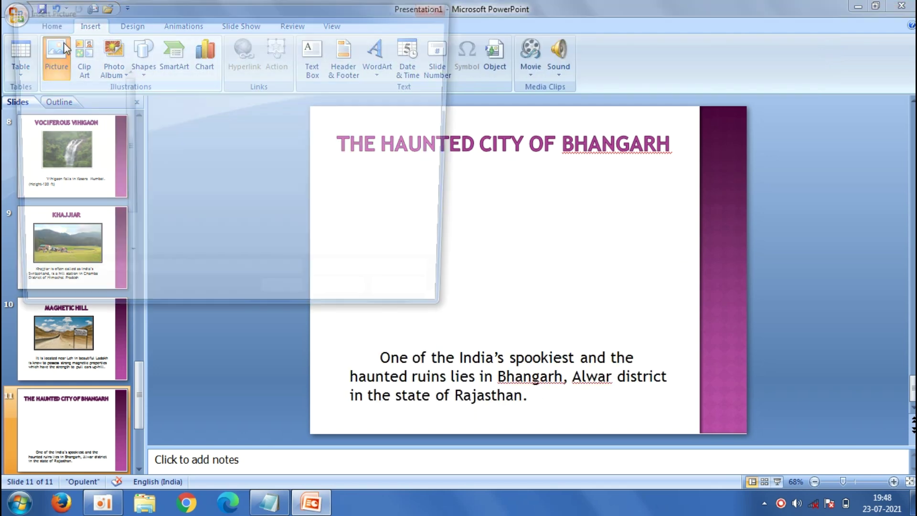
pyautogui.click(358, 228)
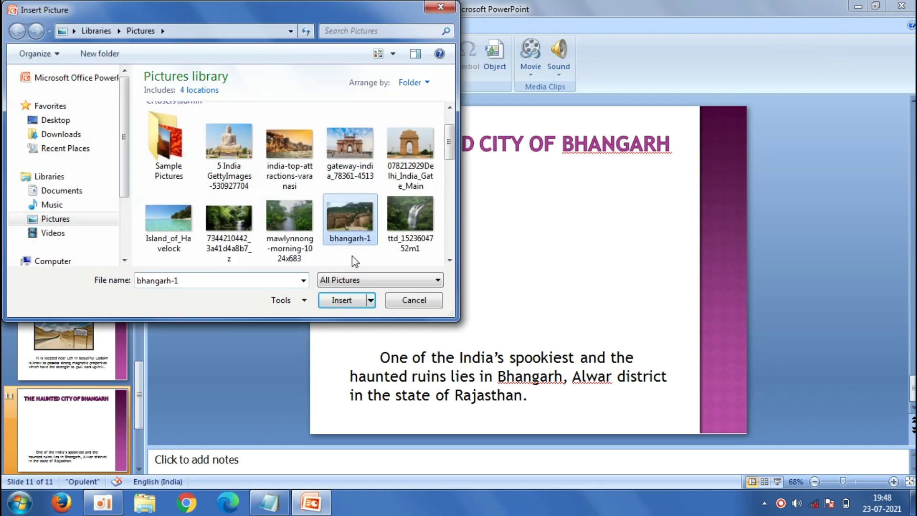
pyautogui.click(349, 301)
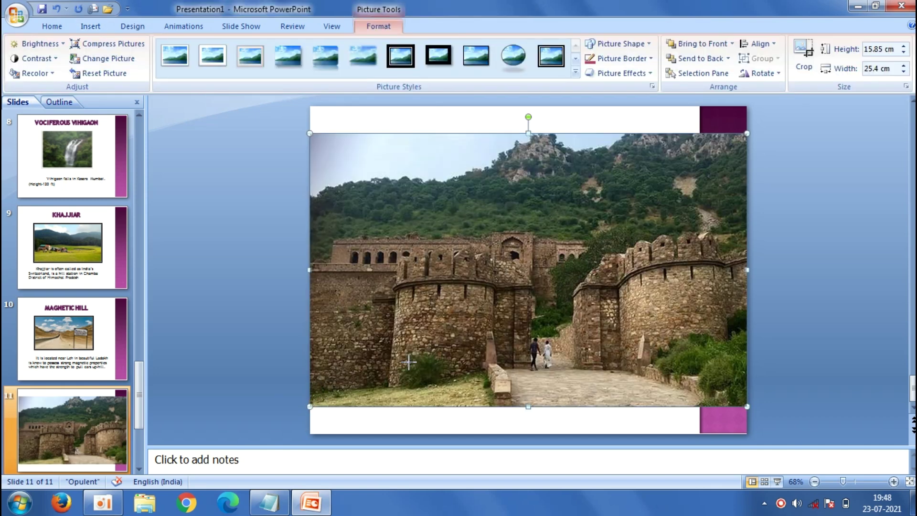
# Resize the fort photo to 8.62 × 13.81 cm with a simple white frame, between title and caption.
pyautogui.moveTo(409, 362)
pyautogui.mouseDown()
pyautogui.moveTo(523, 274)
pyautogui.moveTo(432, 292)
pyautogui.mouseUp()
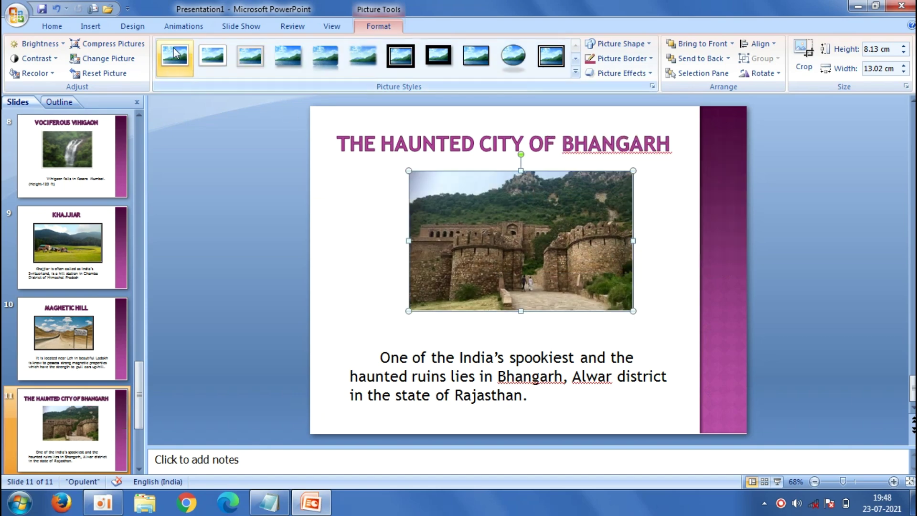
pyautogui.click(175, 53)
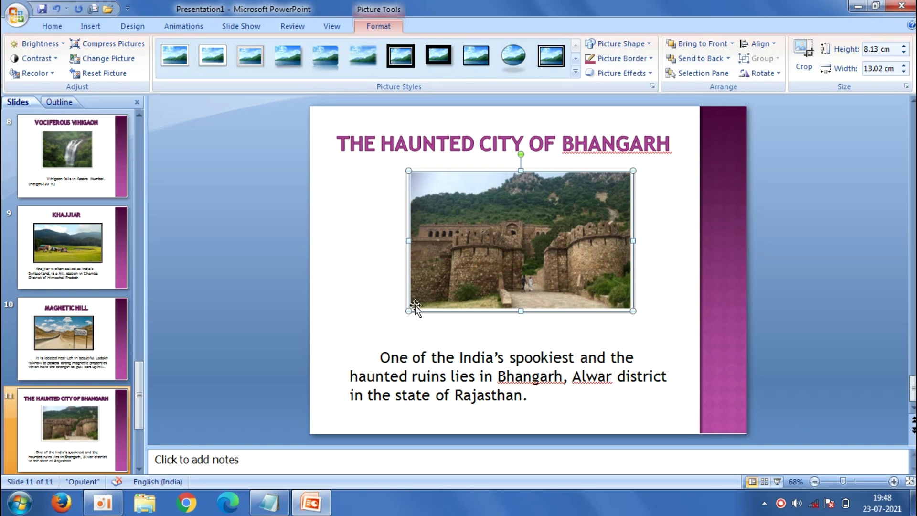
pyautogui.moveTo(410, 313); pyautogui.dragTo(396, 319)
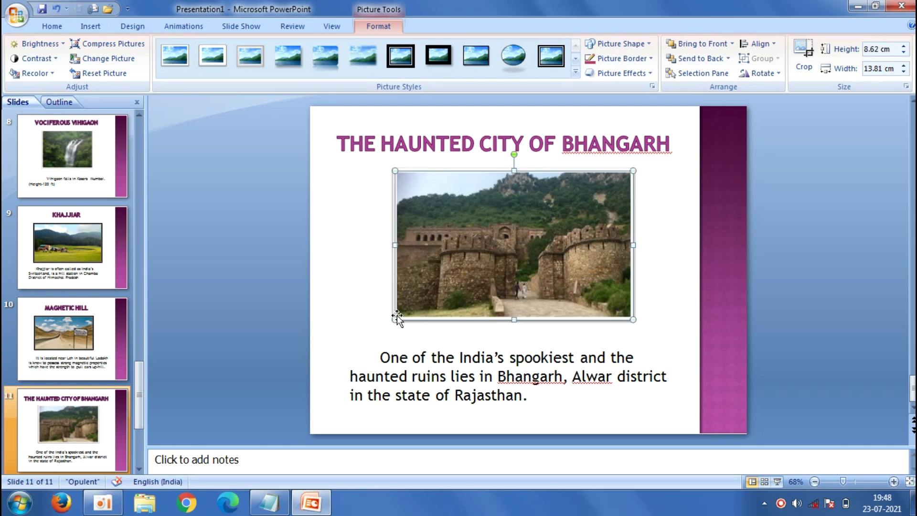
pyautogui.click(263, 274)
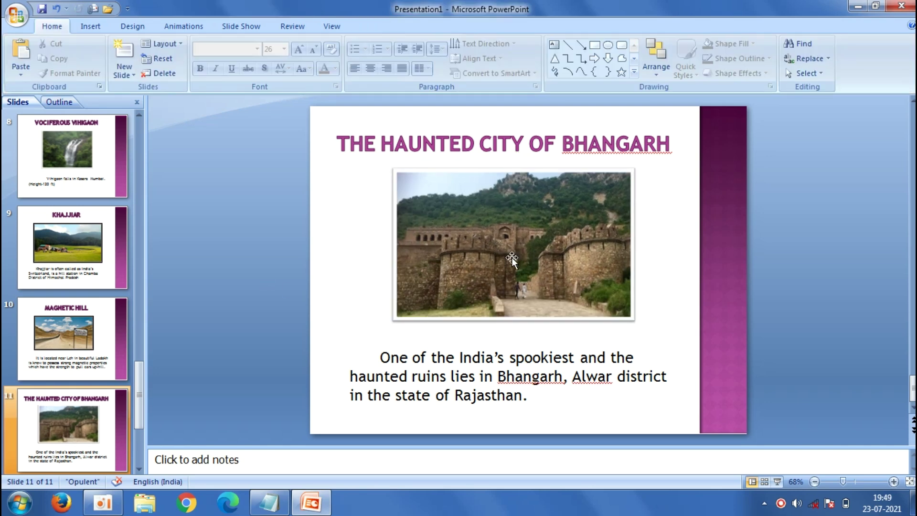
pyautogui.moveTo(511, 255); pyautogui.dragTo(502, 260)
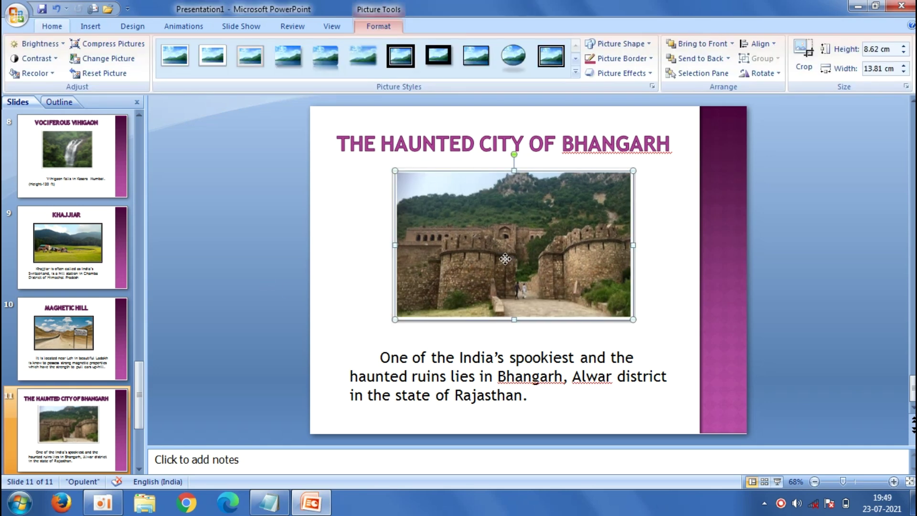
pyautogui.click(297, 222)
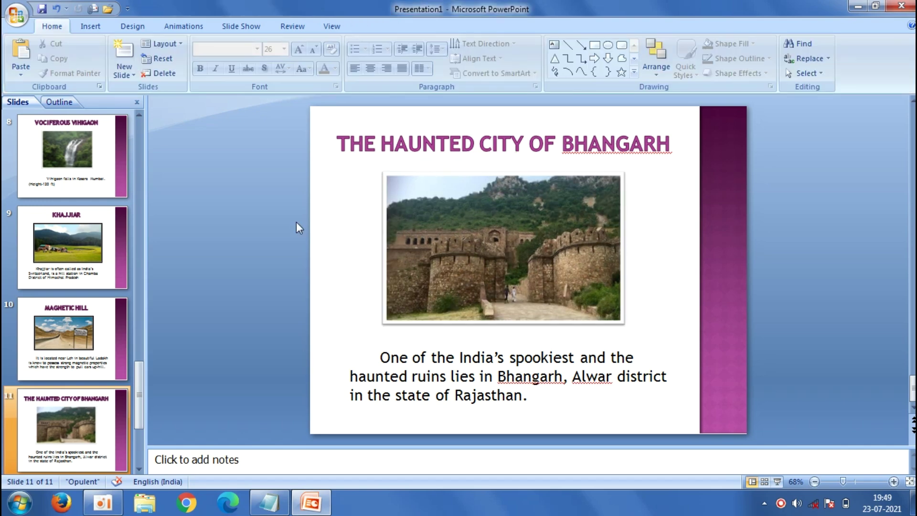
# Add a new Title and Content slide and copy 'Mawlynnong' from the tour notes.
pyautogui.click(125, 72)
pyautogui.click(222, 130)
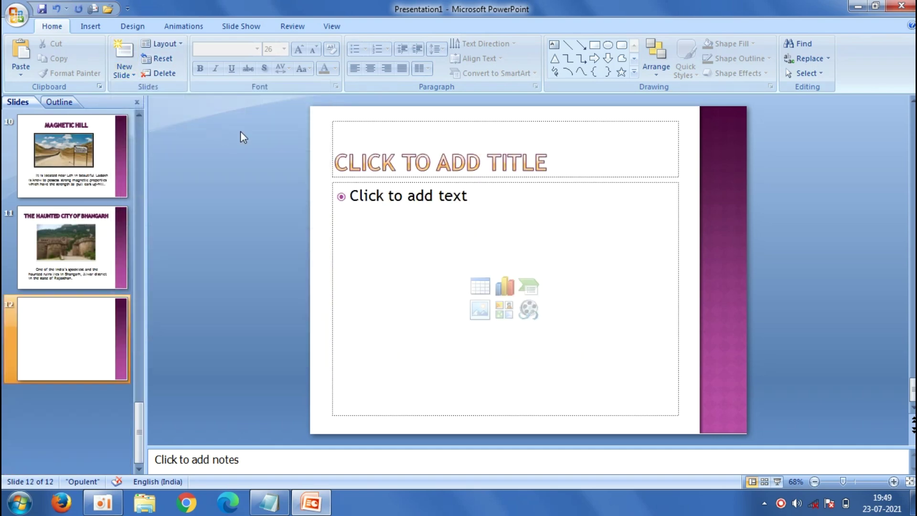
pyautogui.click(355, 163)
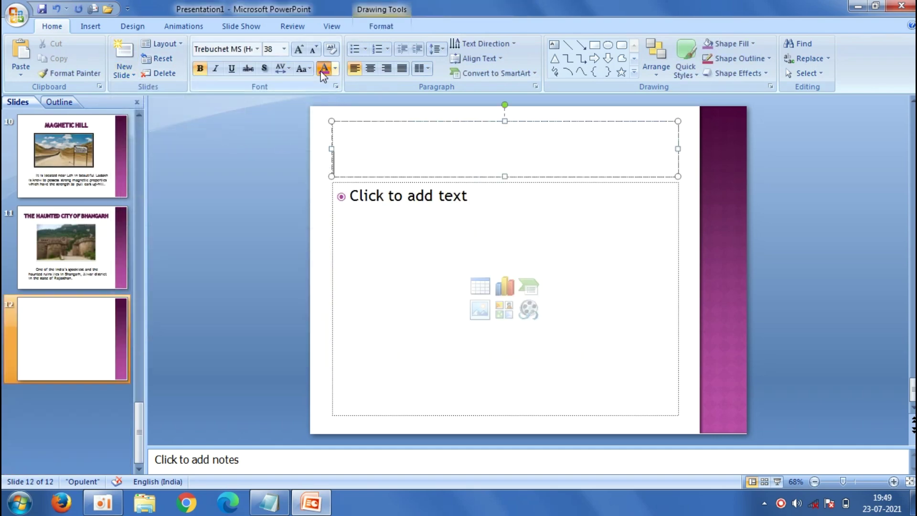
pyautogui.click(269, 502)
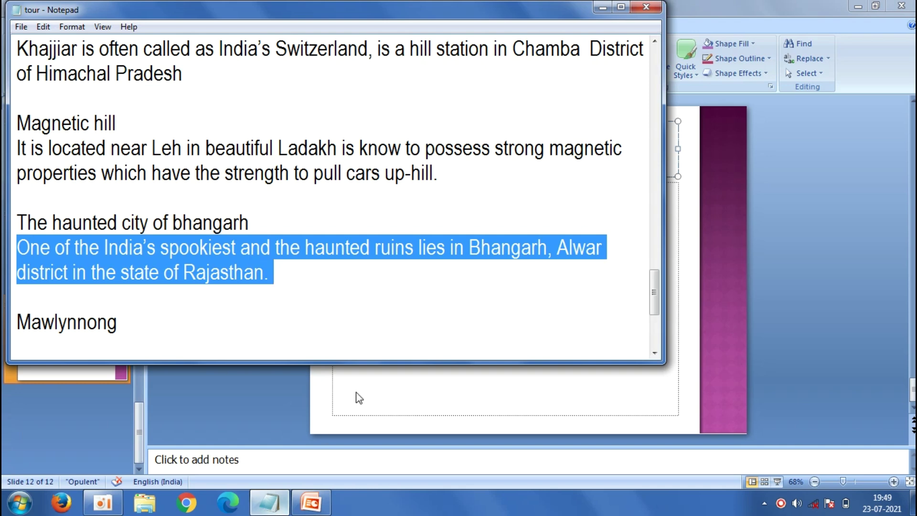
pyautogui.moveTo(128, 317); pyautogui.dragTo(20, 324)
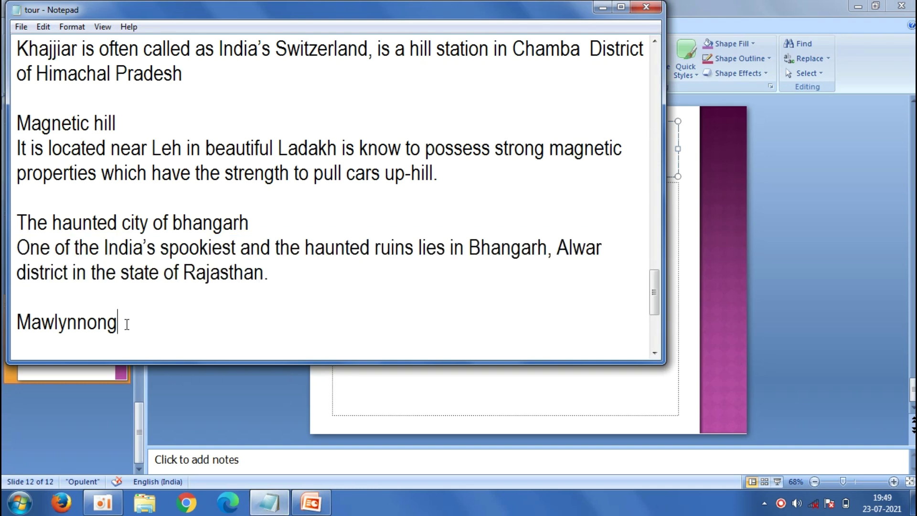
pyautogui.rightClick(20, 325)
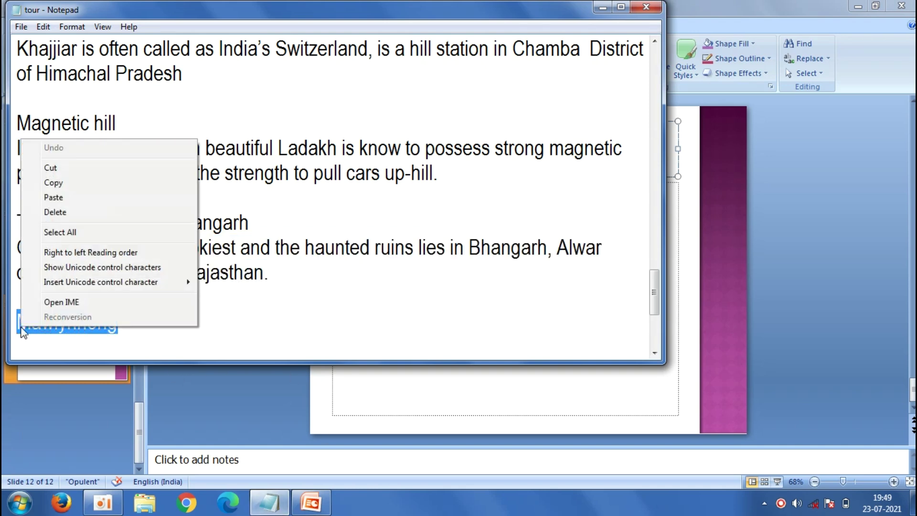
pyautogui.click(76, 184)
# Paste MAWLYNNONG as the slide title, centre it, and shrink the title box.
pyautogui.click(234, 423)
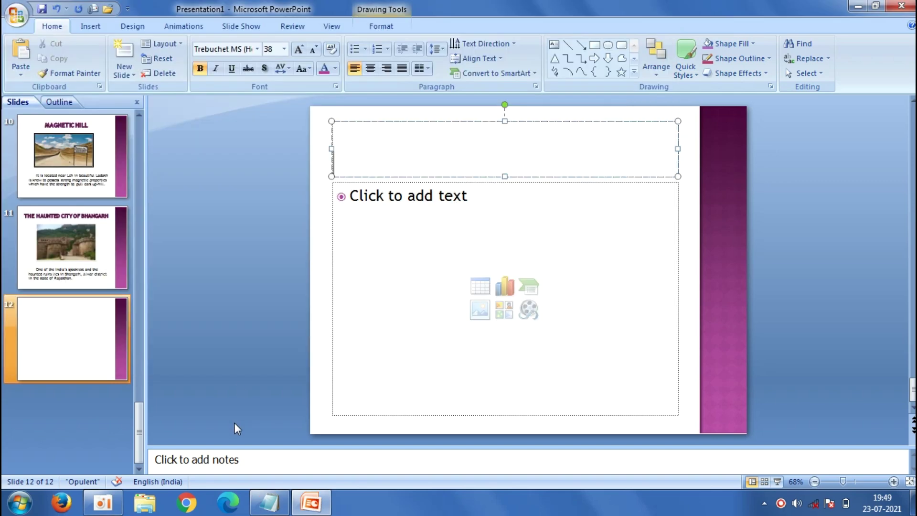
pyautogui.rightClick(424, 136)
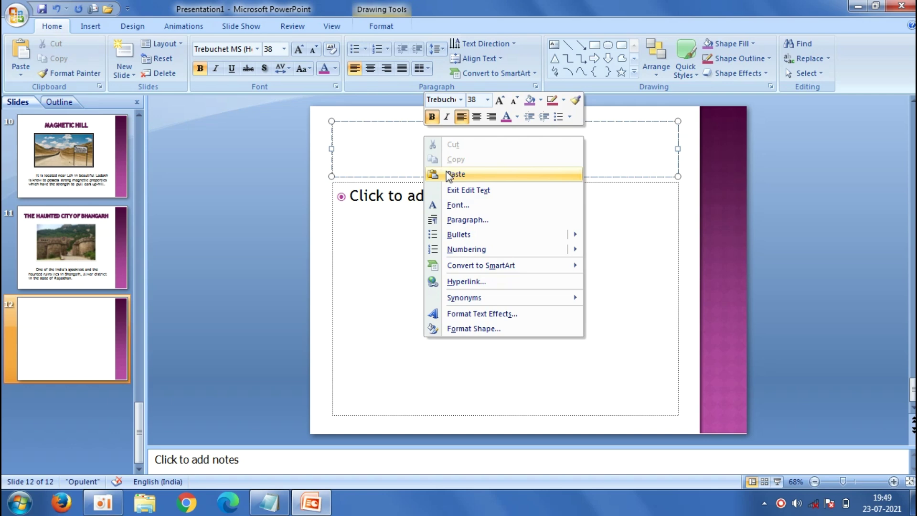
pyautogui.click(449, 175)
pyautogui.click(371, 68)
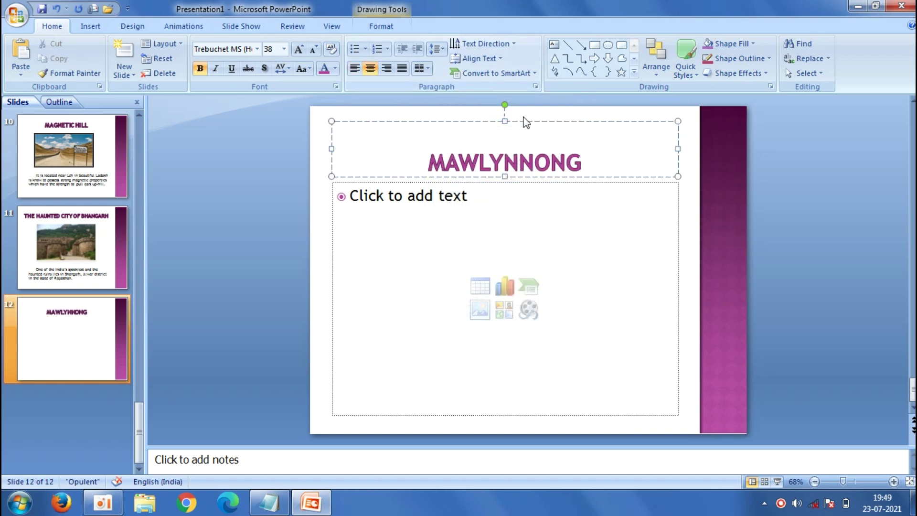
pyautogui.moveTo(504, 121)
pyautogui.mouseDown()
pyautogui.moveTo(505, 143)
pyautogui.moveTo(520, 120)
pyautogui.mouseUp()
# Copy 'It is in Khasi Hills of Meghalaya' from the notes into the slide 12 body.
pyautogui.click(436, 266)
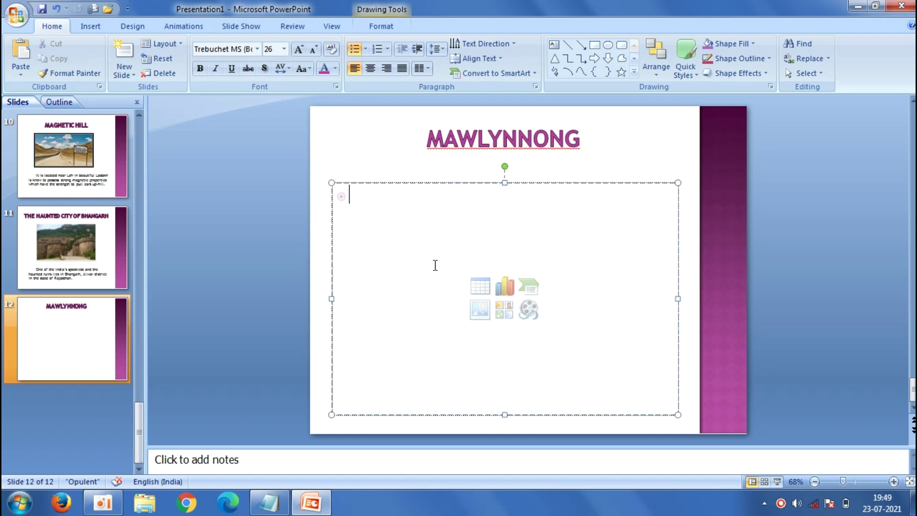
pyautogui.click(269, 501)
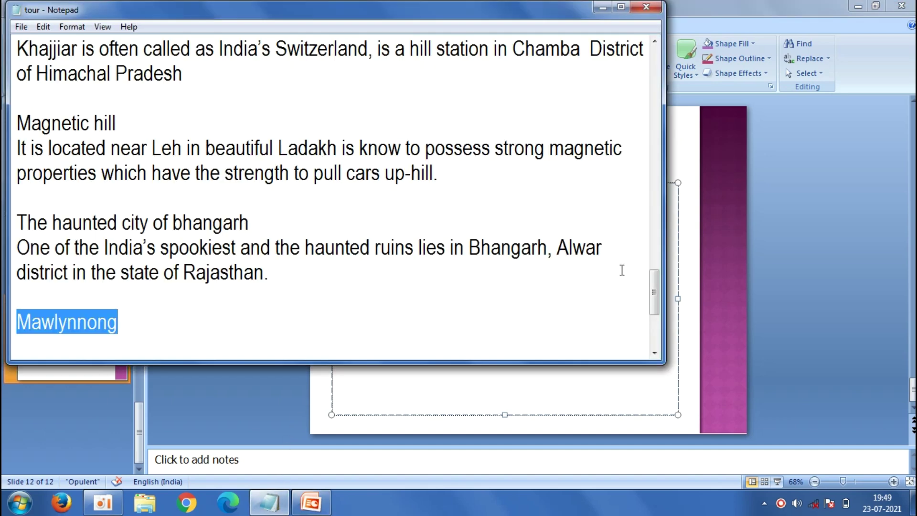
pyautogui.moveTo(657, 292); pyautogui.dragTo(657, 314)
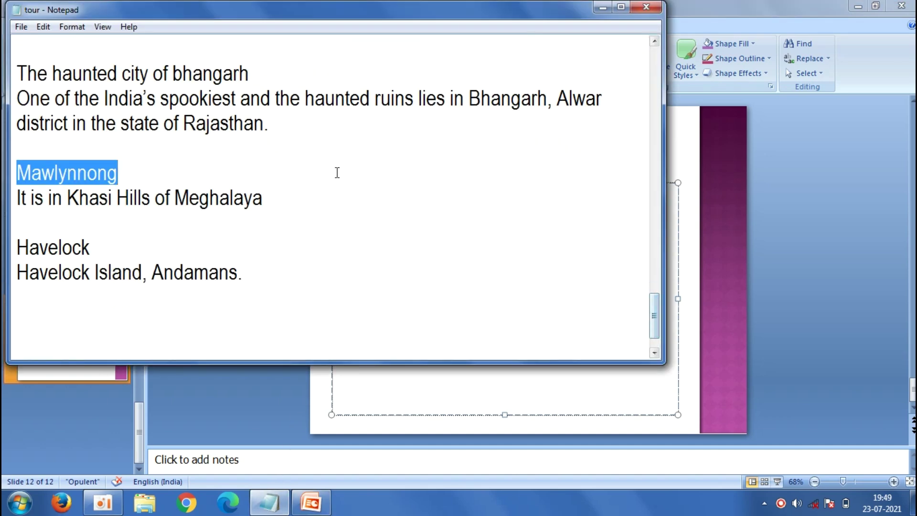
pyautogui.moveTo(274, 200); pyautogui.dragTo(13, 203)
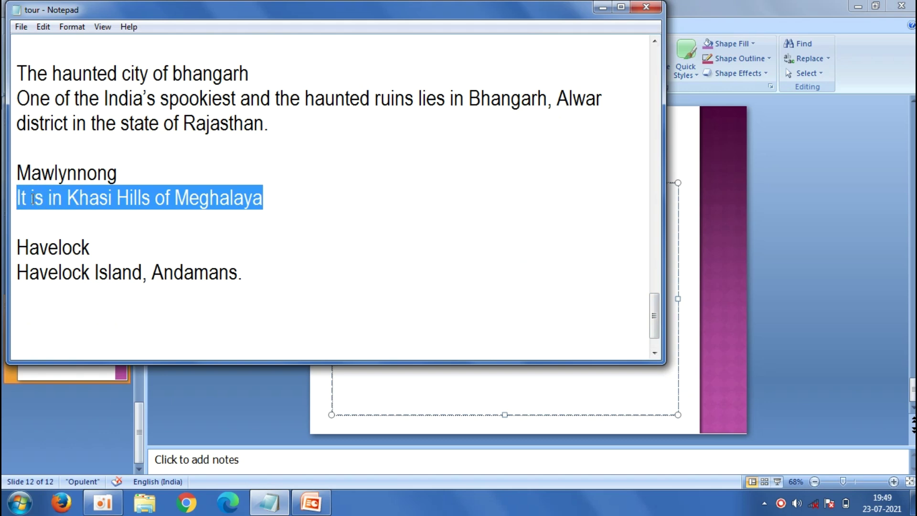
pyautogui.rightClick(37, 197)
pyautogui.click(72, 240)
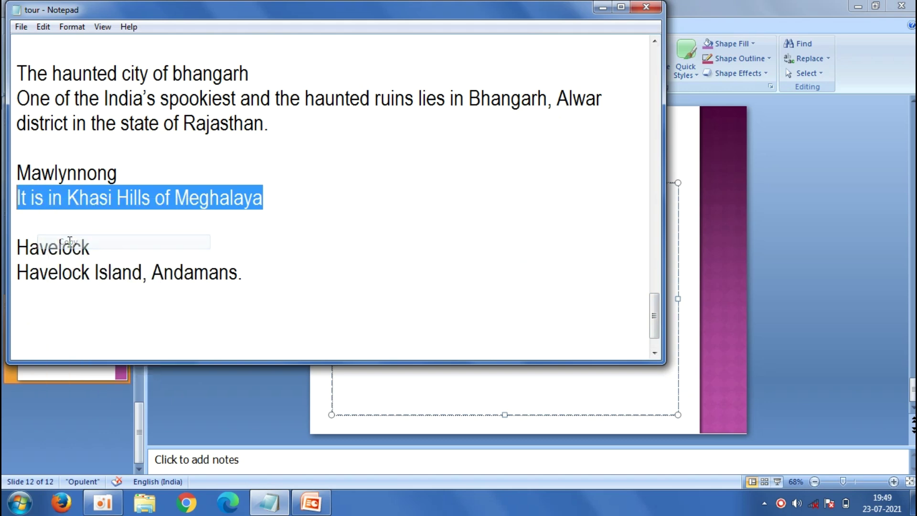
pyautogui.click(188, 400)
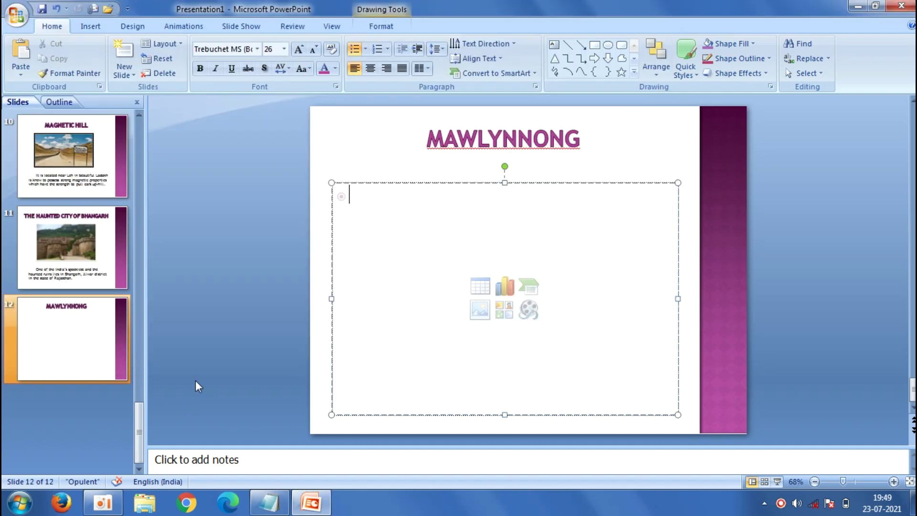
pyautogui.rightClick(384, 200)
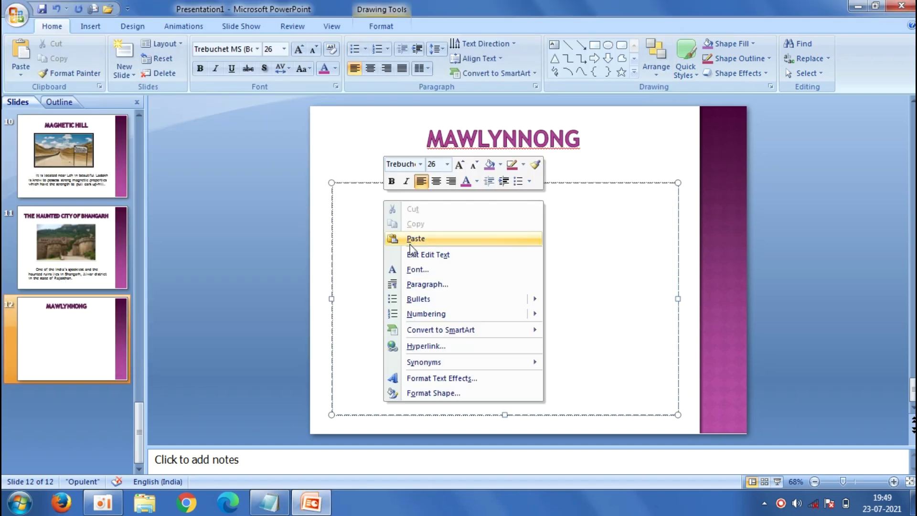
pyautogui.click(411, 242)
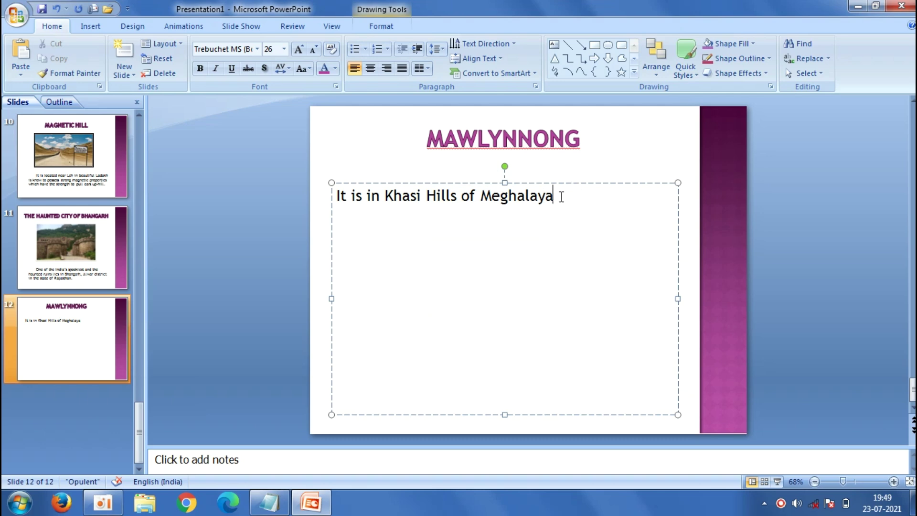
# Set the line to 32 pt, move its box to the slide bottom, and open the picture browser.
pyautogui.moveTo(562, 197); pyautogui.dragTo(335, 197)
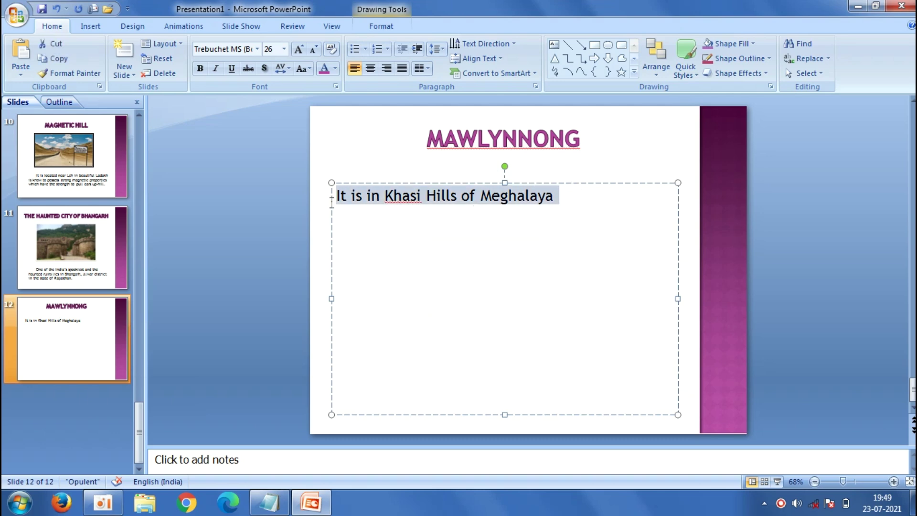
pyautogui.click(285, 48)
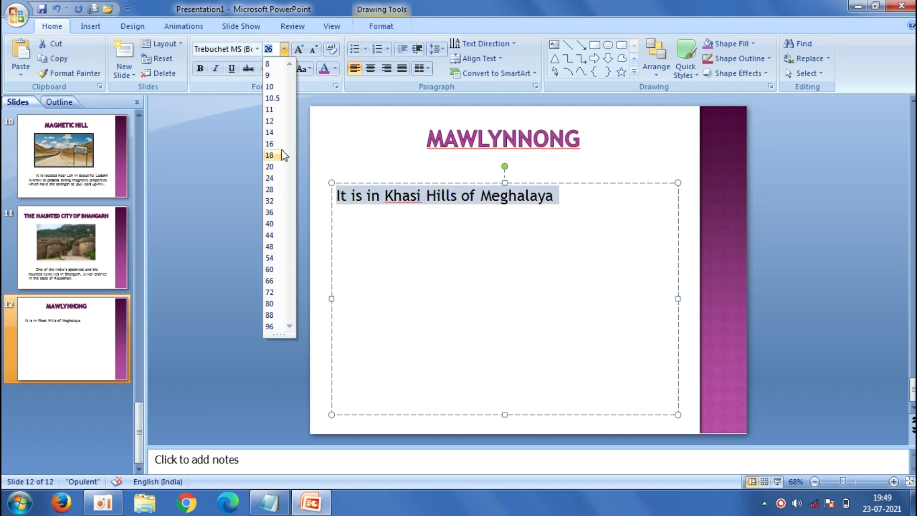
pyautogui.click(275, 202)
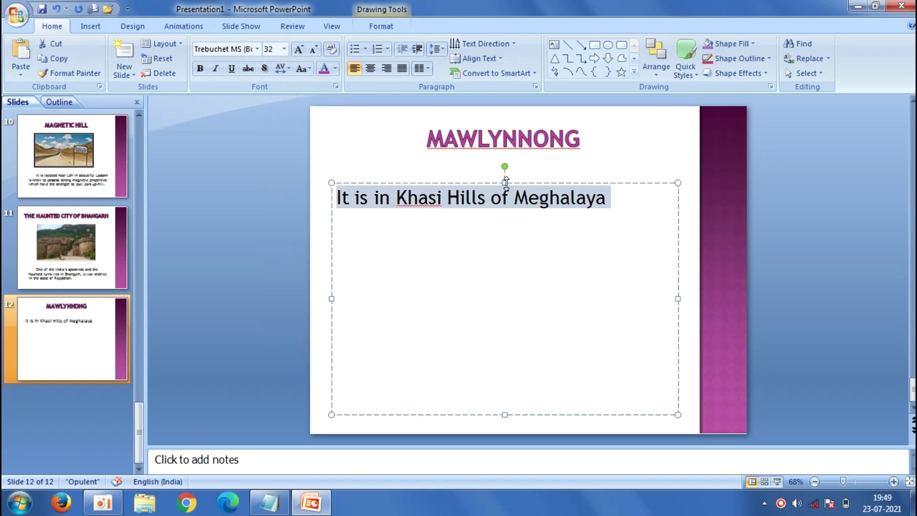
pyautogui.moveTo(506, 183); pyautogui.dragTo(495, 386)
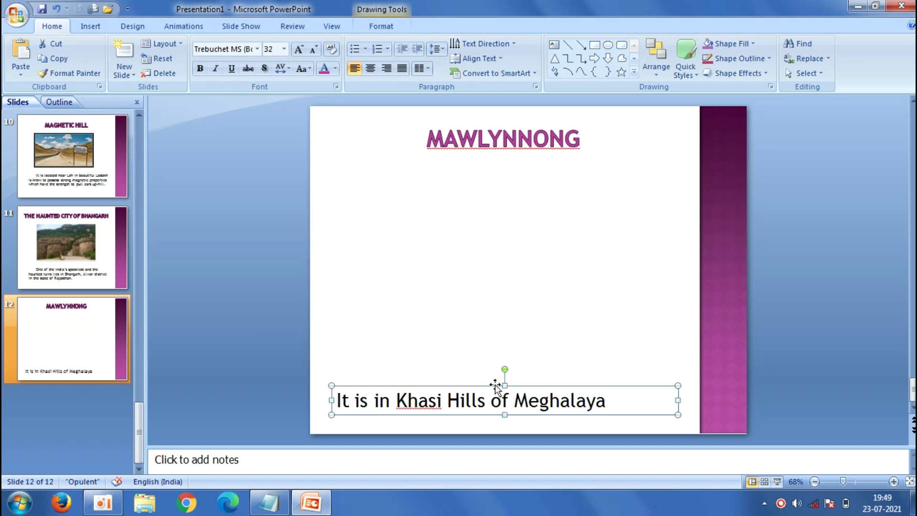
pyautogui.click(455, 329)
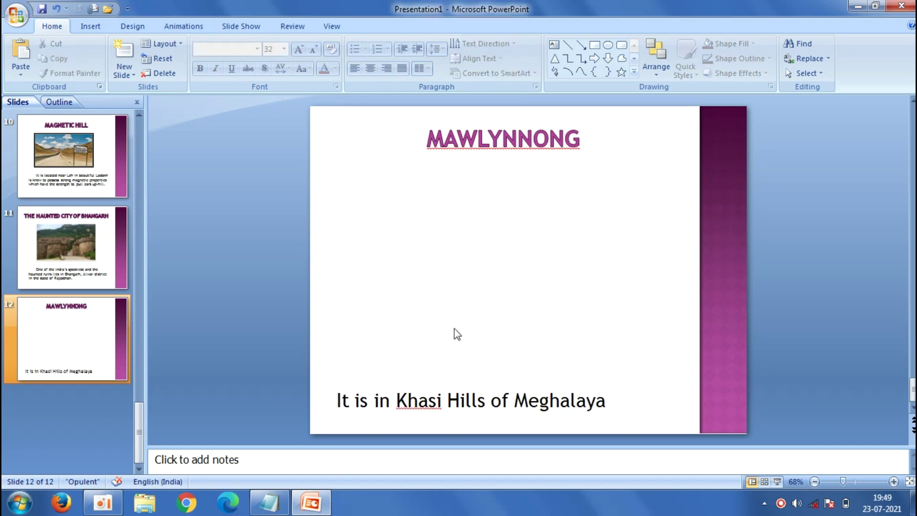
pyautogui.click(90, 26)
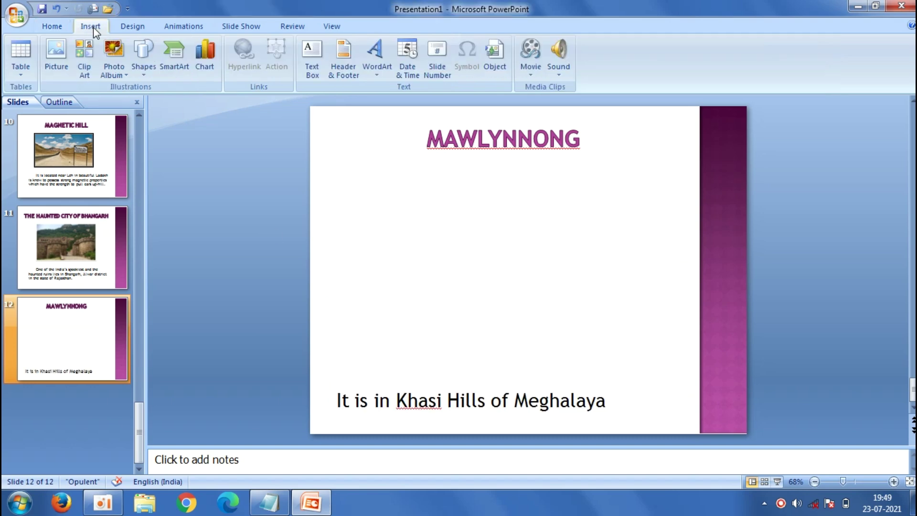
pyautogui.click(58, 53)
# Insert the forest waterfall photo, resize it to 8.12 × 11.09 cm, and move it under the title.
pyautogui.click(231, 253)
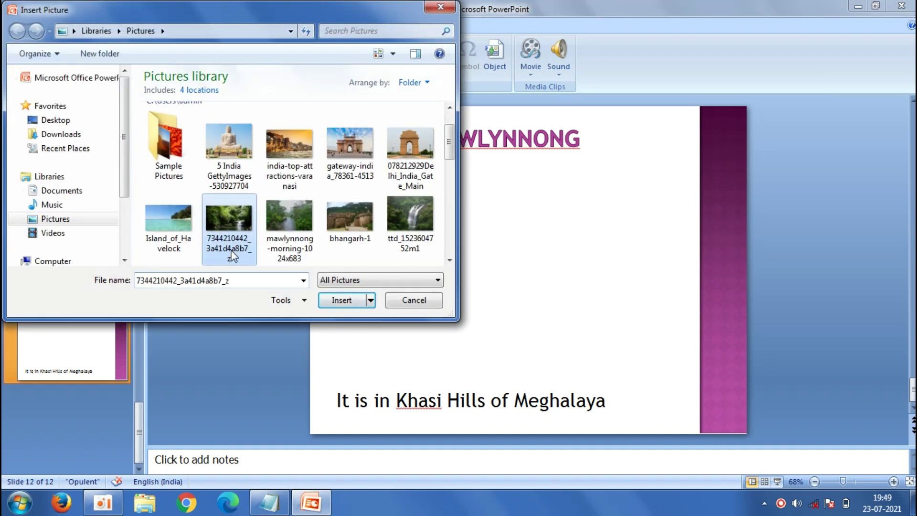
pyautogui.click(342, 300)
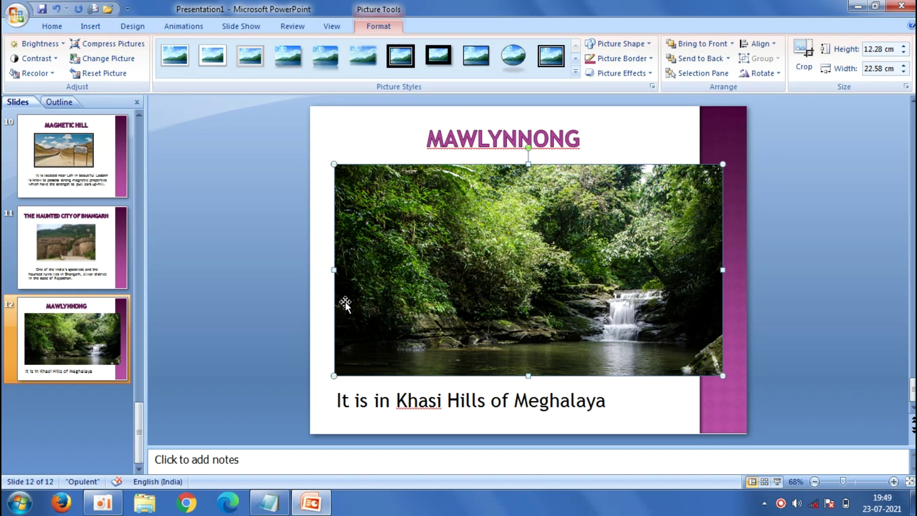
pyautogui.moveTo(722, 163); pyautogui.dragTo(591, 236)
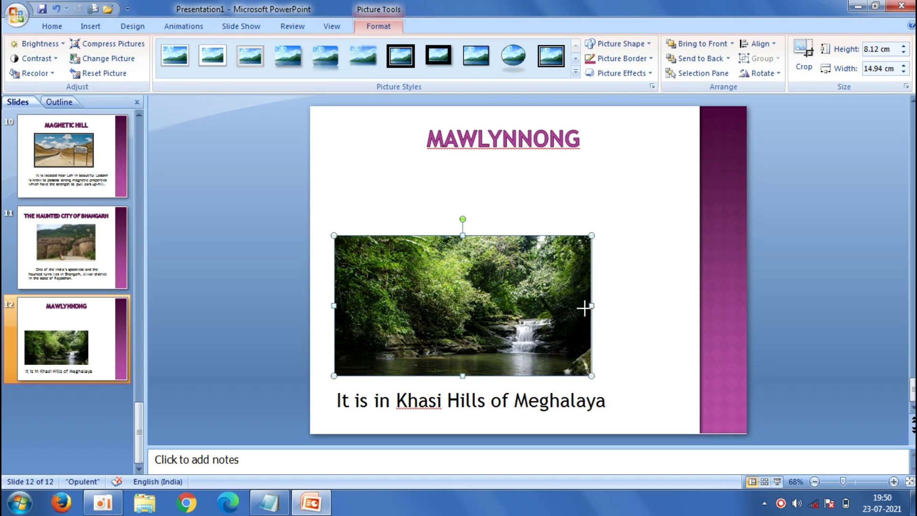
pyautogui.moveTo(584, 308); pyautogui.dragTo(525, 306)
pyautogui.moveTo(461, 265); pyautogui.dragTo(459, 231)
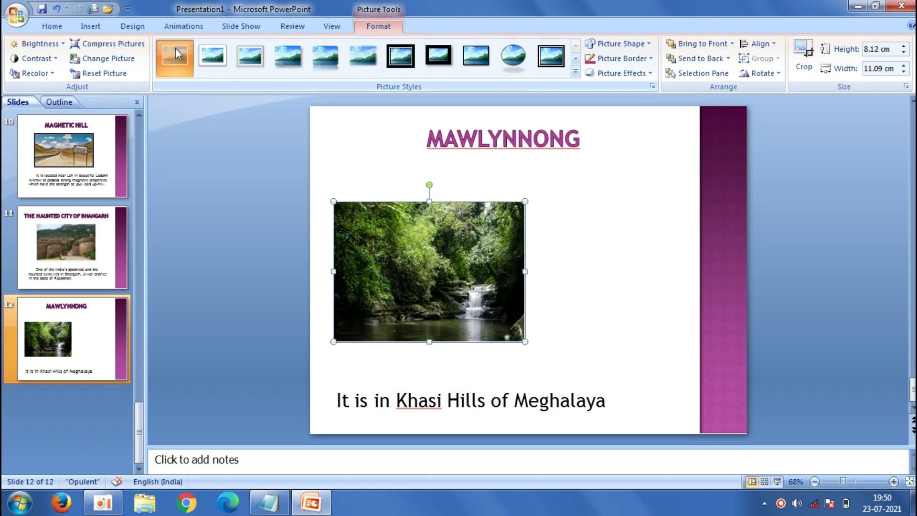
pyautogui.moveTo(431, 259); pyautogui.dragTo(431, 245)
pyautogui.click(292, 217)
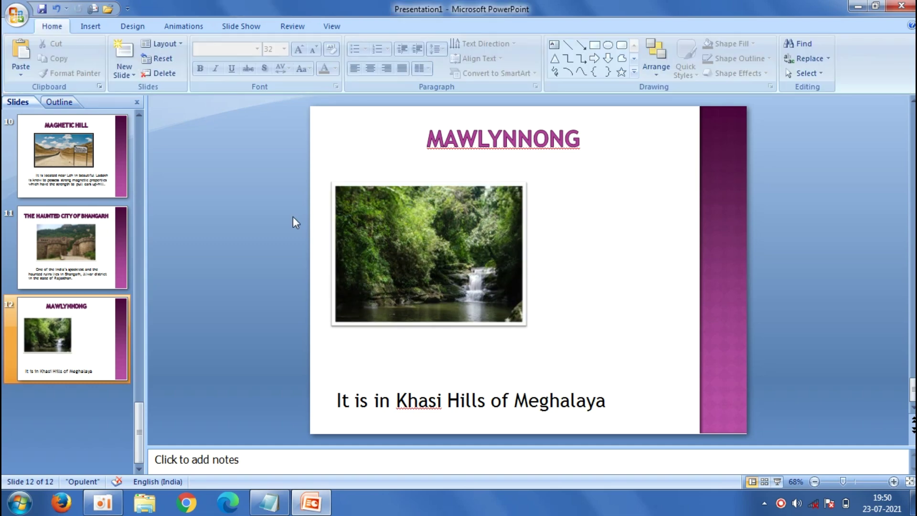
pyautogui.click(99, 27)
# Insert the mawlynnong-morning photo and size it beside the waterfall on the MAWLYNNONG slide.
pyautogui.click(62, 44)
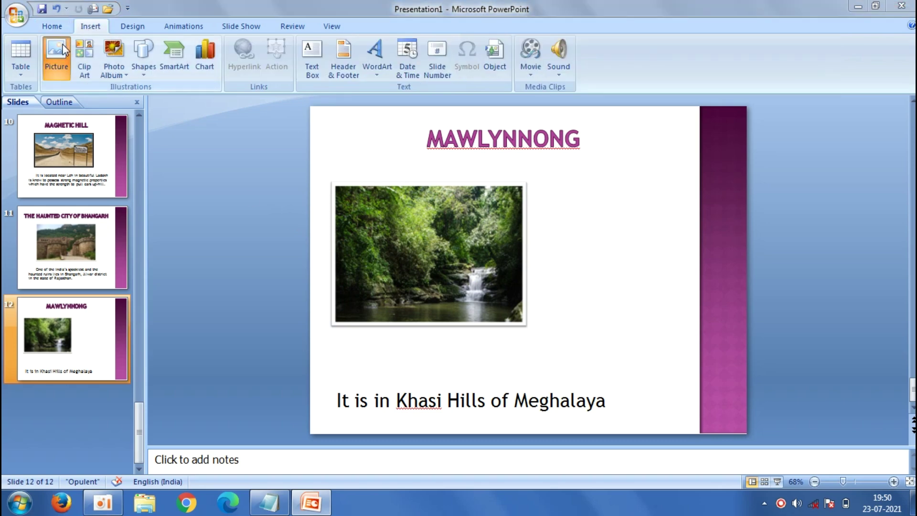
pyautogui.click(290, 245)
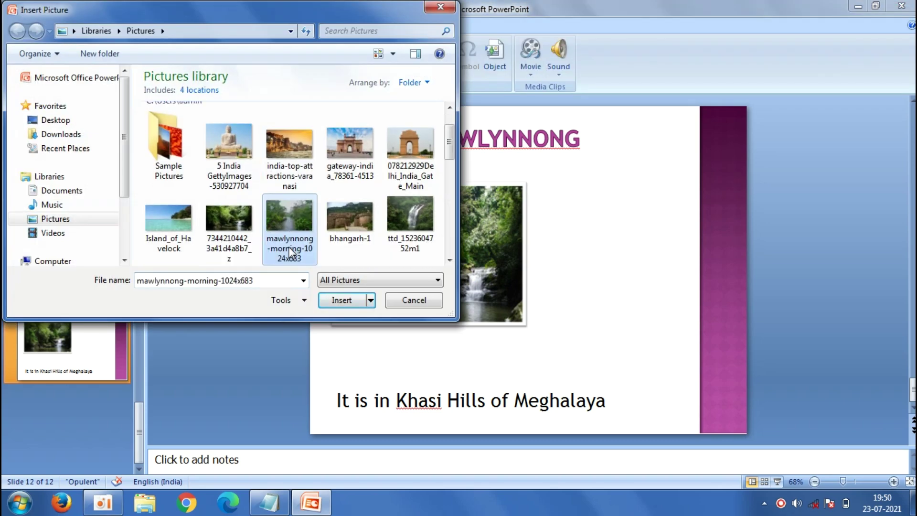
pyautogui.click(341, 300)
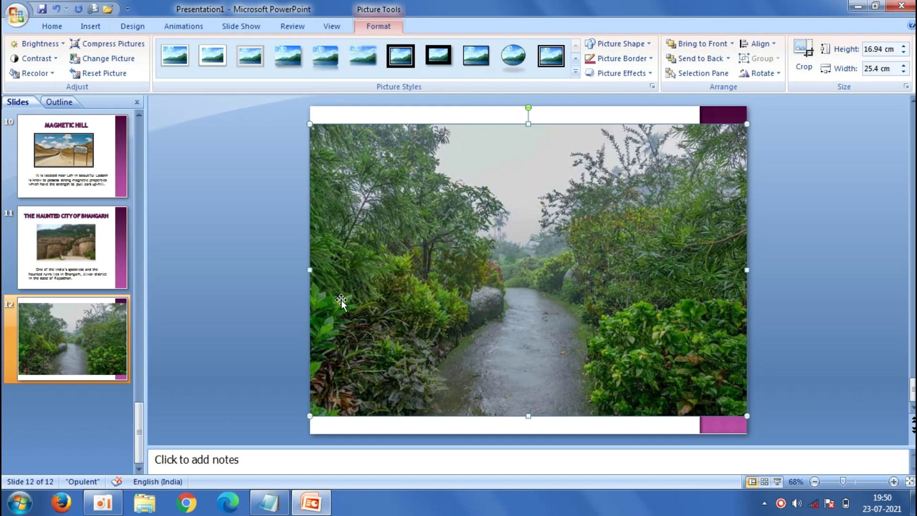
pyautogui.moveTo(312, 413); pyautogui.dragTo(604, 250)
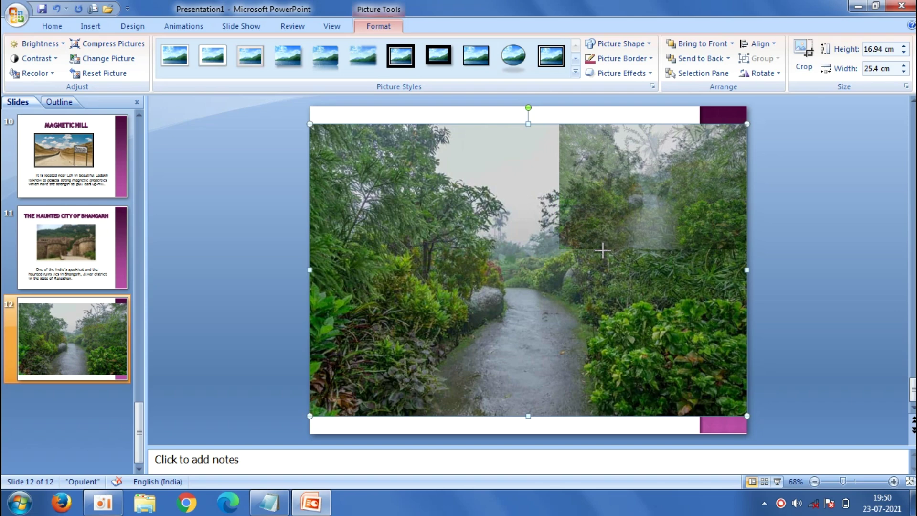
pyautogui.moveTo(641, 209); pyautogui.dragTo(626, 262)
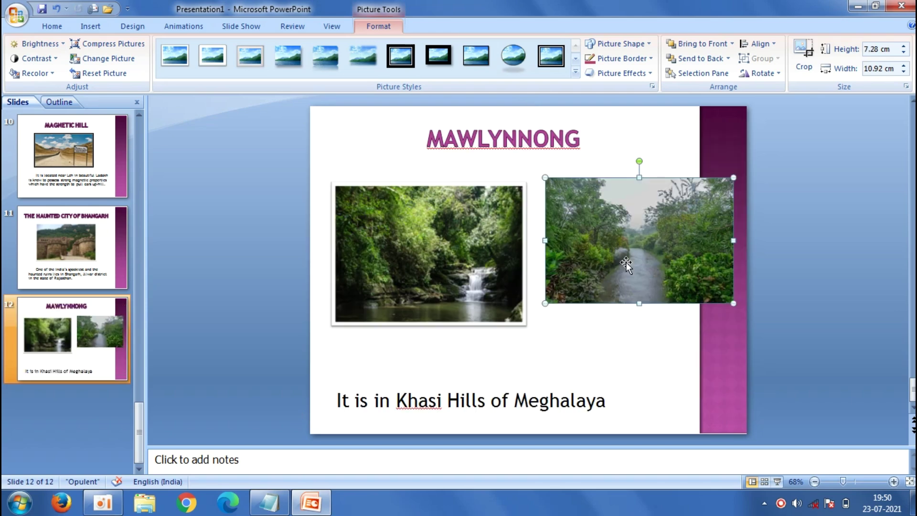
pyautogui.moveTo(640, 303); pyautogui.dragTo(639, 323)
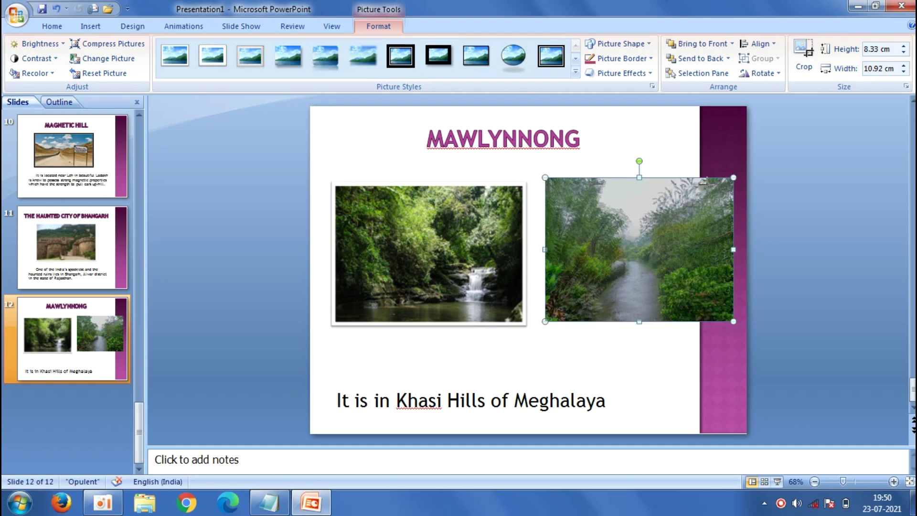
pyautogui.moveTo(733, 177); pyautogui.dragTo(724, 185)
# Shift and stretch the waterfall photo, then move and shrink the path photo to align them.
pyautogui.click(452, 229)
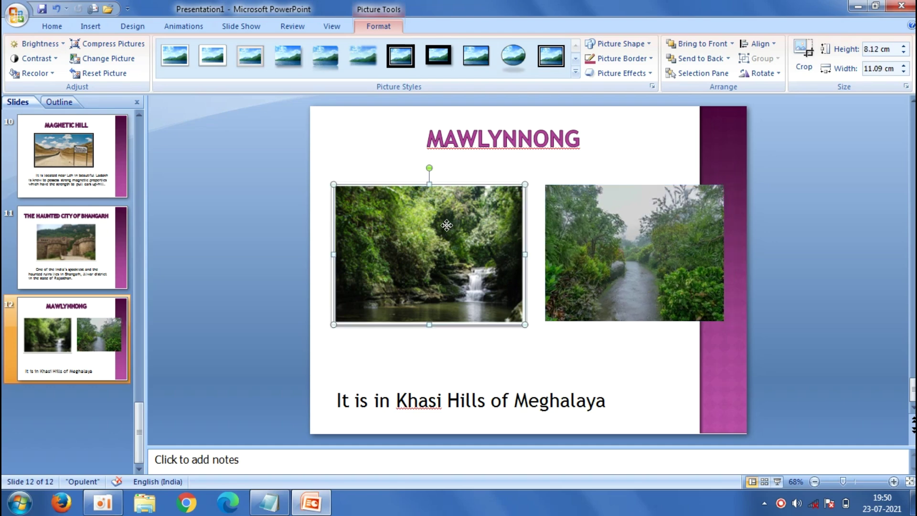
pyautogui.moveTo(446, 225); pyautogui.dragTo(433, 225)
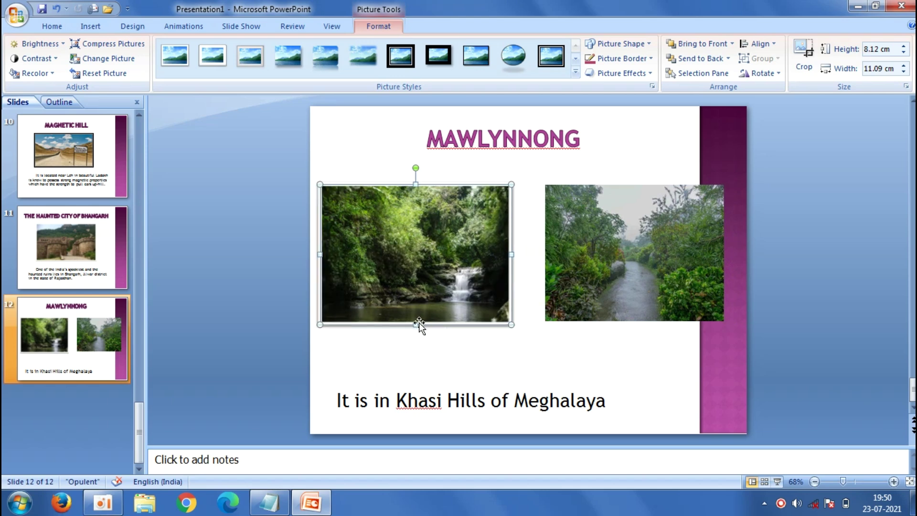
pyautogui.moveTo(417, 325); pyautogui.dragTo(416, 349)
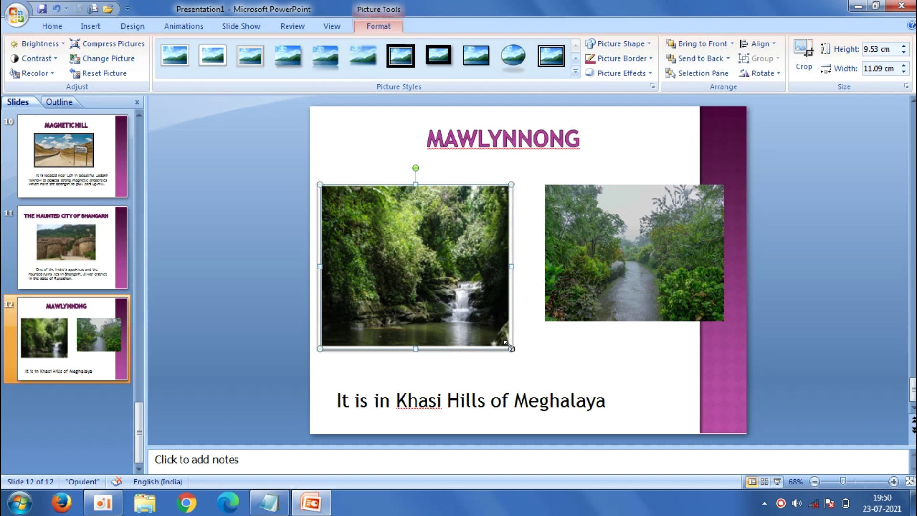
pyautogui.moveTo(511, 346); pyautogui.dragTo(516, 346)
pyautogui.click(593, 311)
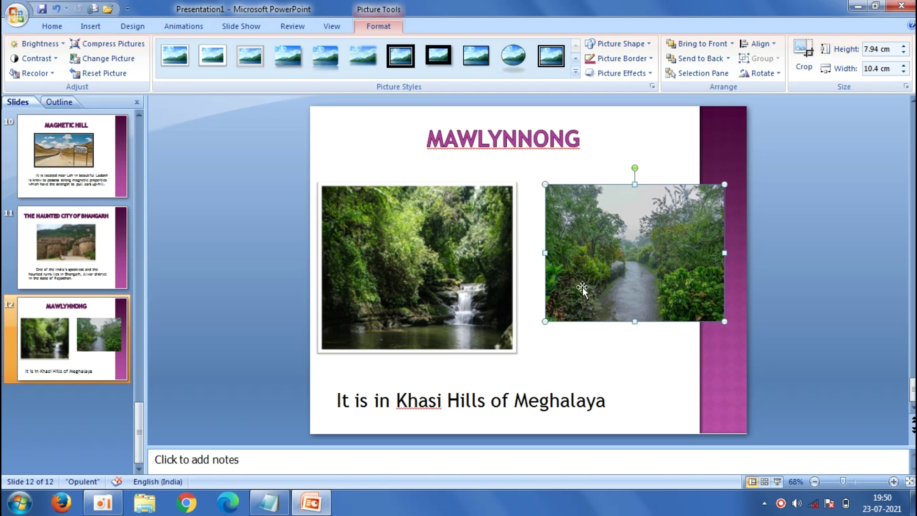
pyautogui.moveTo(583, 289); pyautogui.dragTo(566, 289)
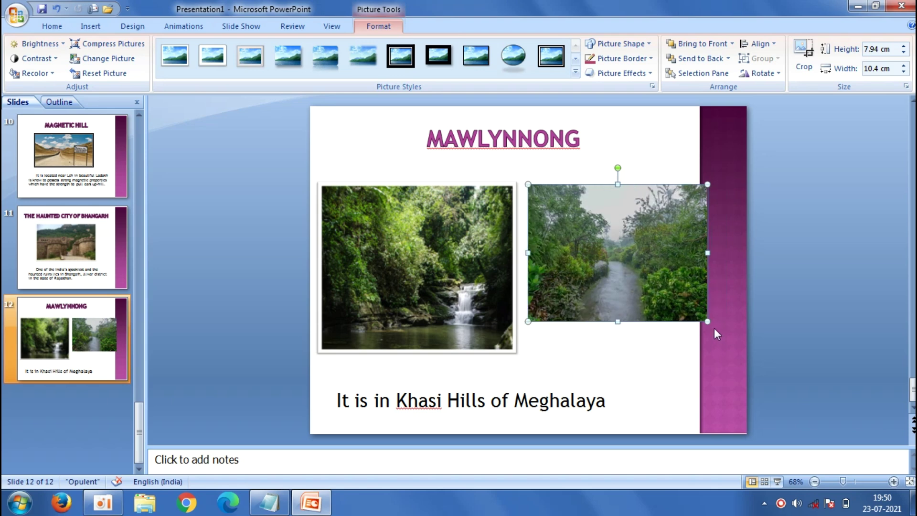
pyautogui.moveTo(706, 321); pyautogui.dragTo(675, 308)
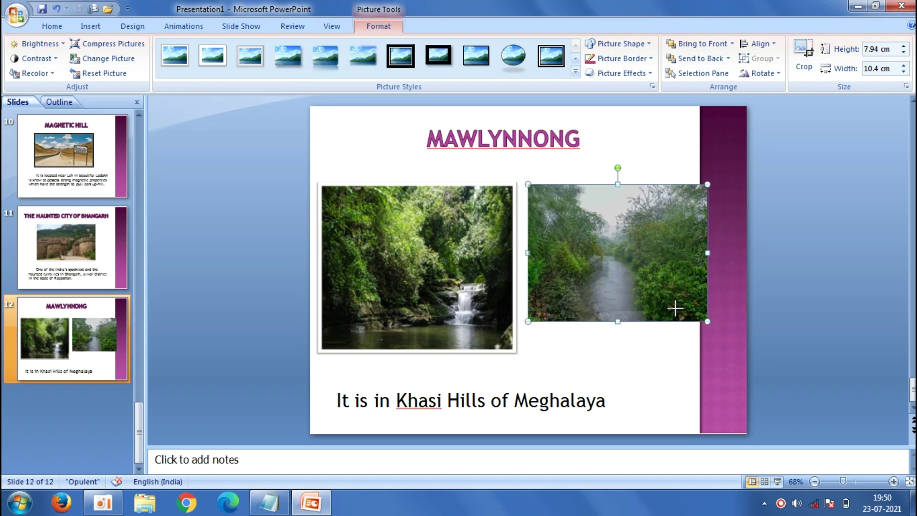
# Match the two photos' sizes and give the path photo the first Picture Style's white frame.
pyautogui.click(417, 317)
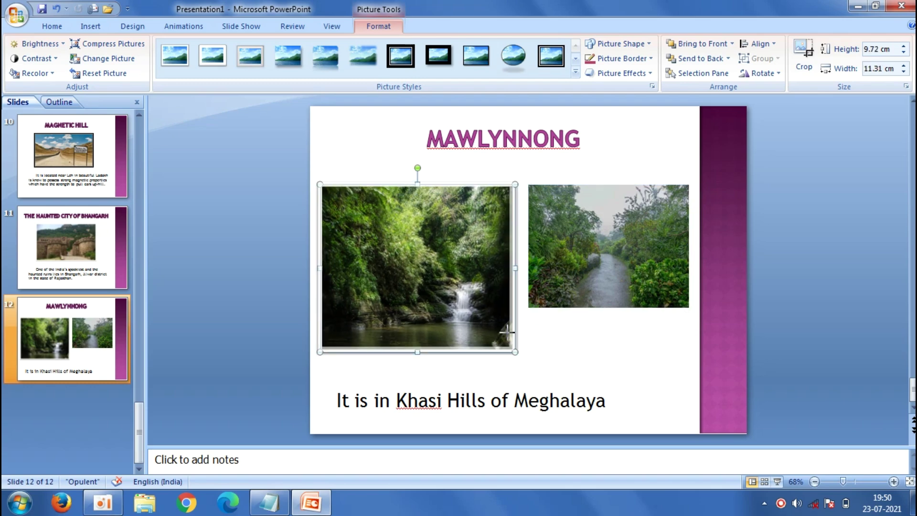
pyautogui.moveTo(515, 353); pyautogui.dragTo(502, 327)
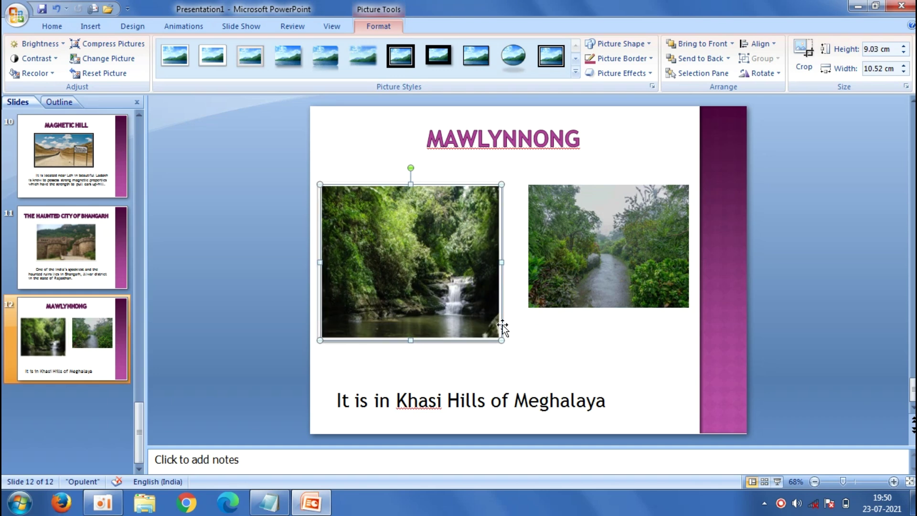
pyautogui.click(604, 275)
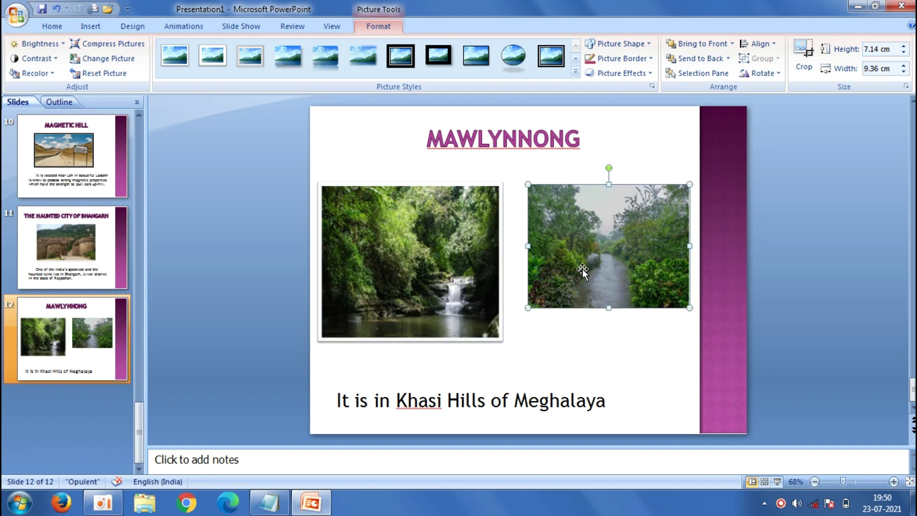
pyautogui.moveTo(583, 268); pyautogui.dragTo(570, 267)
pyautogui.moveTo(595, 309); pyautogui.dragTo(598, 335)
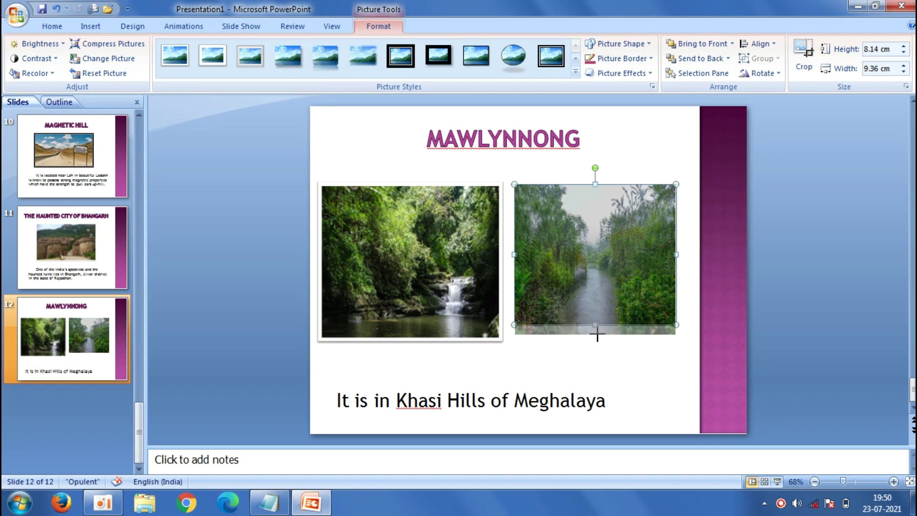
pyautogui.moveTo(593, 291); pyautogui.dragTo(599, 294)
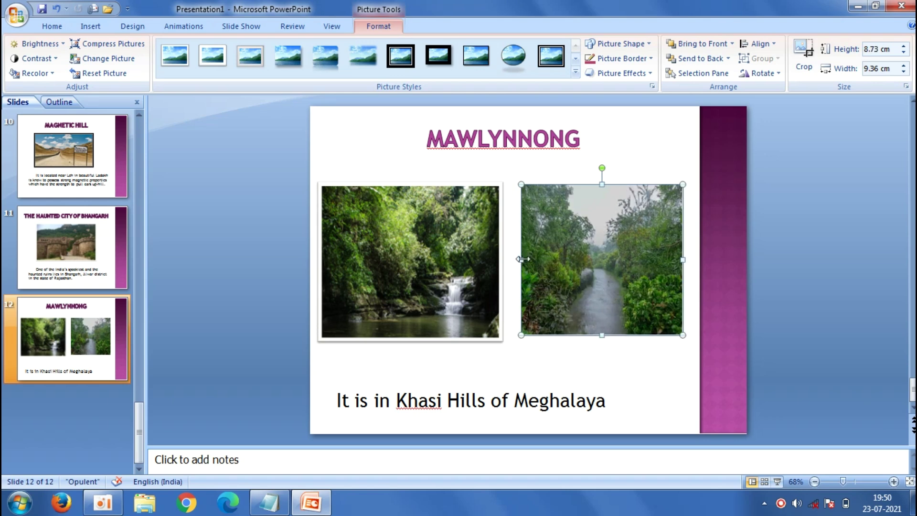
pyautogui.moveTo(521, 260); pyautogui.dragTo(518, 260)
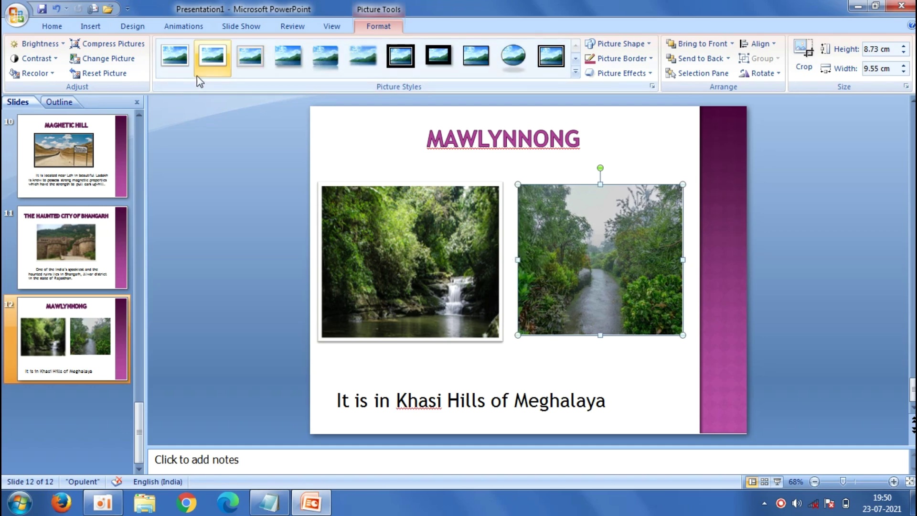
pyautogui.click(170, 55)
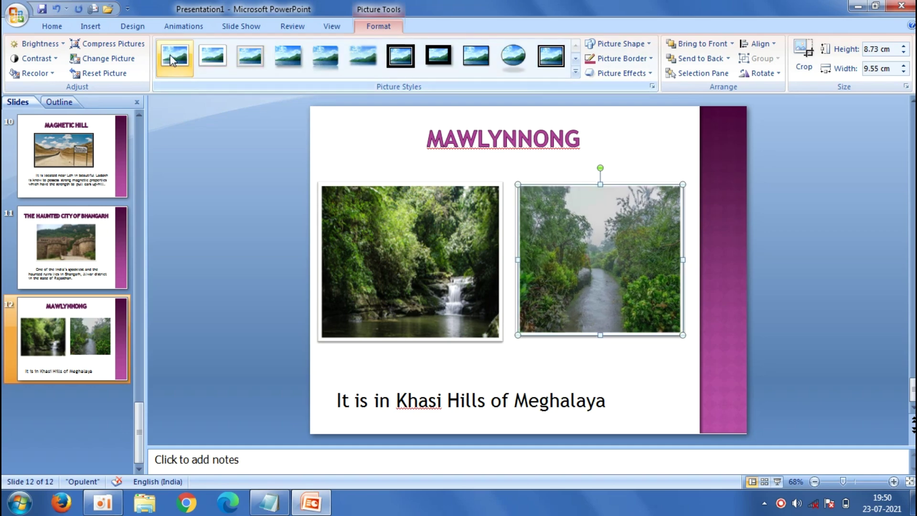
pyautogui.click(216, 177)
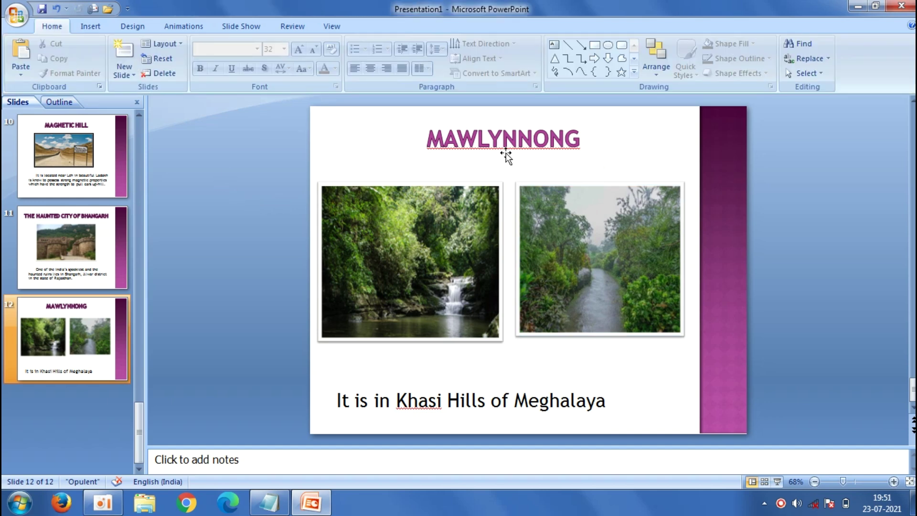
# Reposition the MAWLYNNONG title and move the caption up closer to the photos.
pyautogui.click(505, 145)
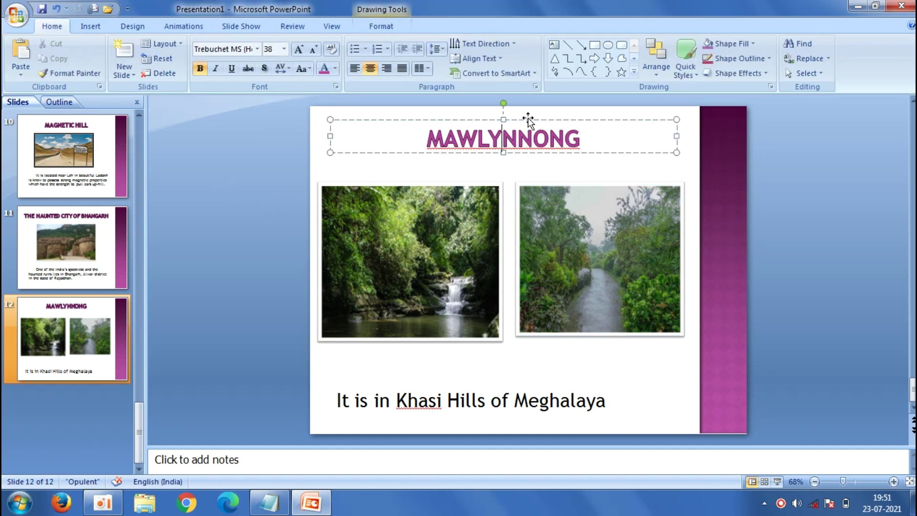
pyautogui.moveTo(528, 123); pyautogui.dragTo(528, 136)
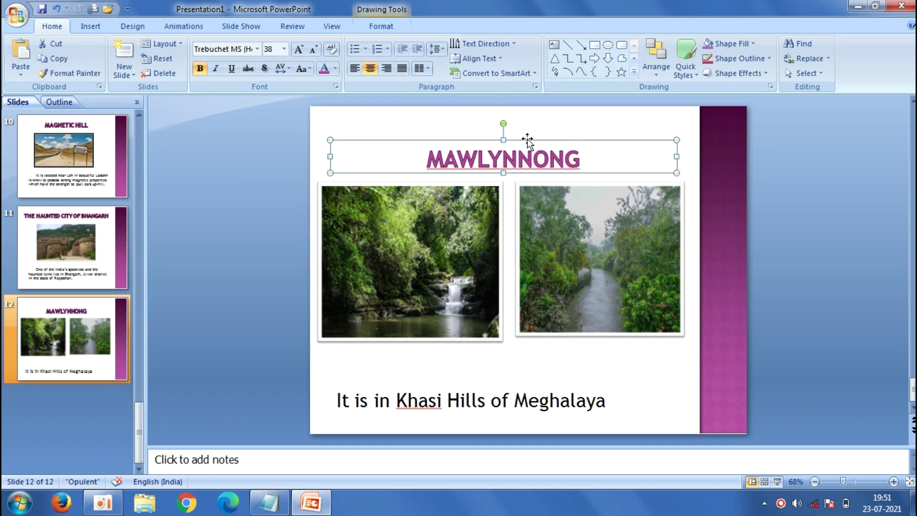
pyautogui.click(522, 391)
pyautogui.moveTo(526, 386); pyautogui.dragTo(528, 366)
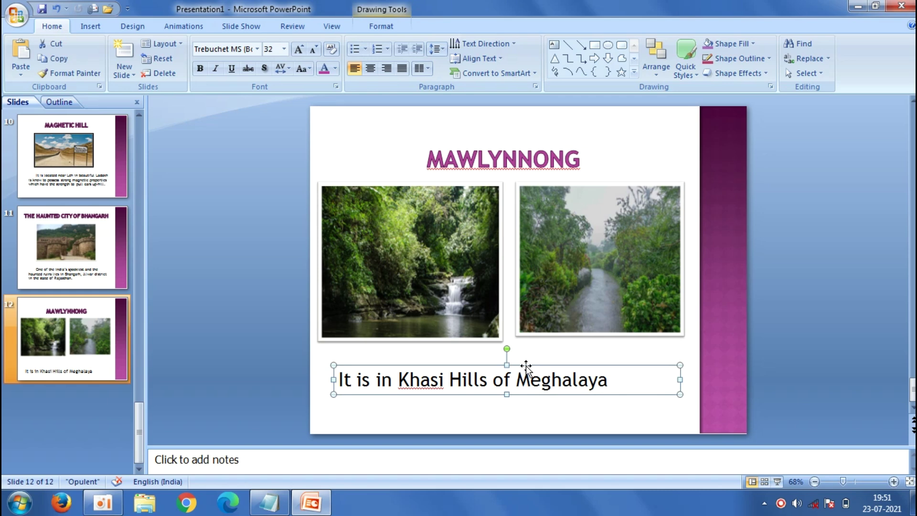
pyautogui.click(550, 163)
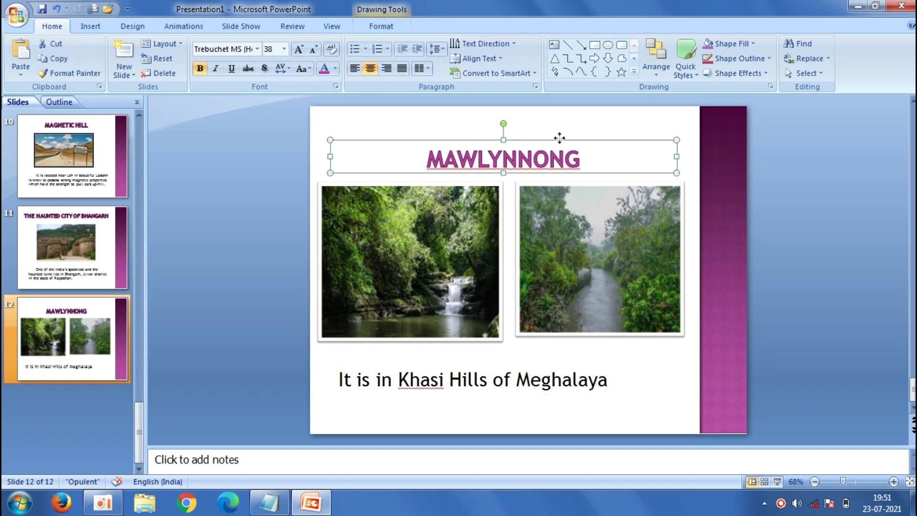
pyautogui.moveTo(558, 139); pyautogui.dragTo(561, 135)
pyautogui.click(272, 174)
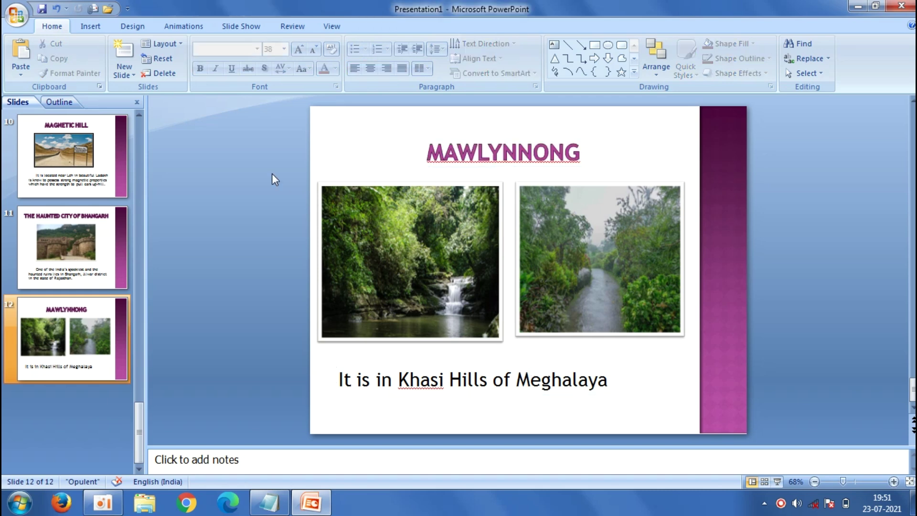
# Add a Title and Content slide 13 and copy the word Havelock from the Notepad tour notes.
pyautogui.click(122, 73)
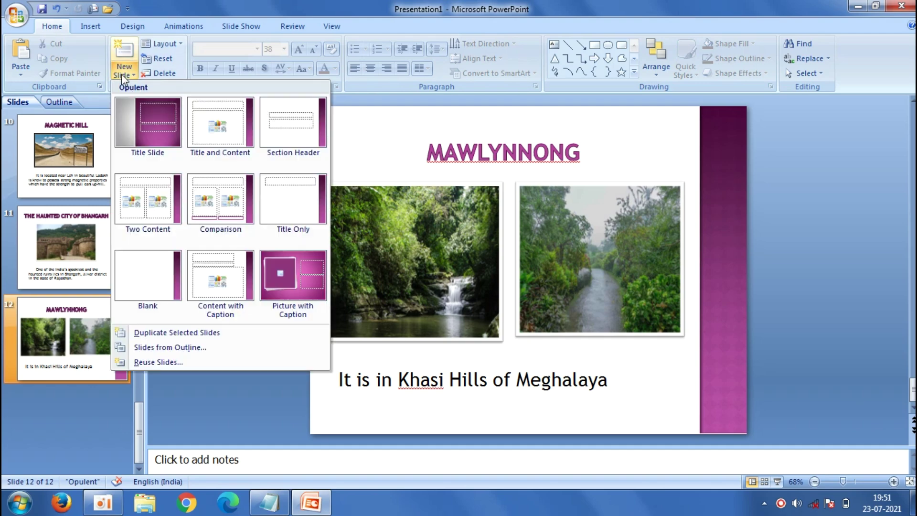
pyautogui.click(198, 142)
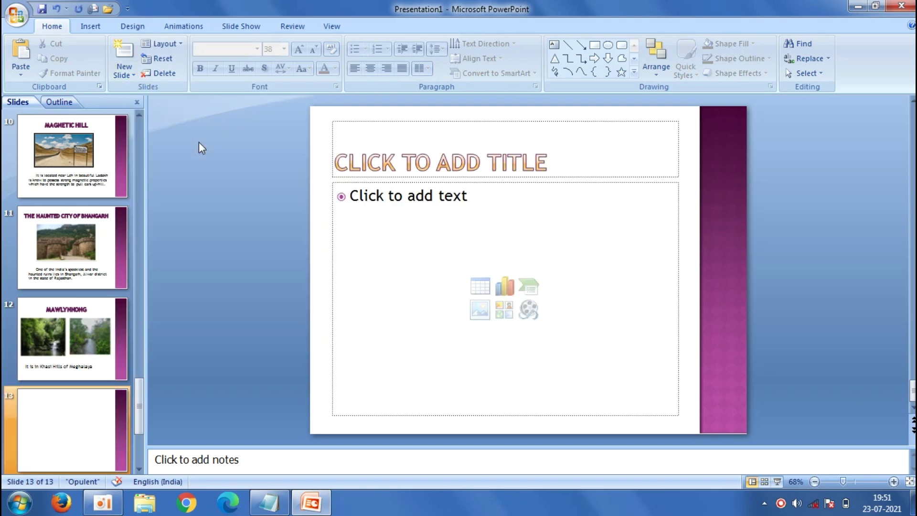
pyautogui.click(425, 147)
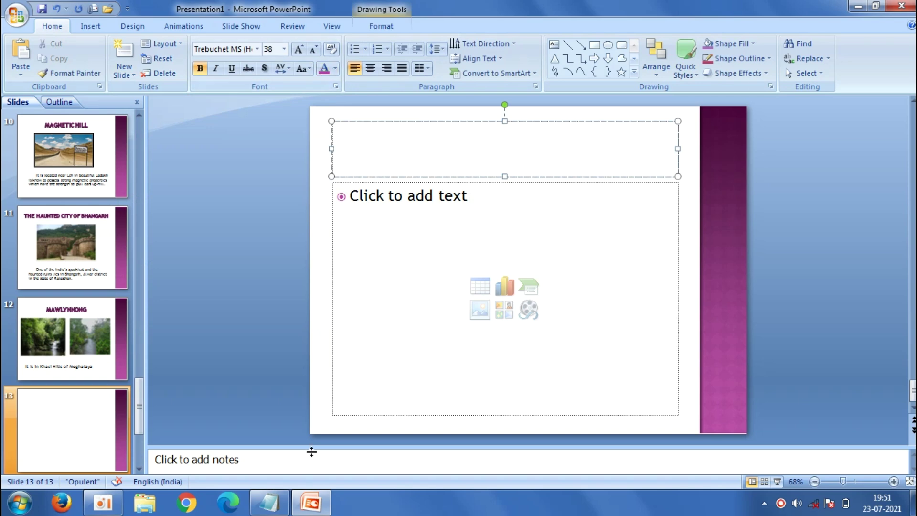
pyautogui.click(269, 502)
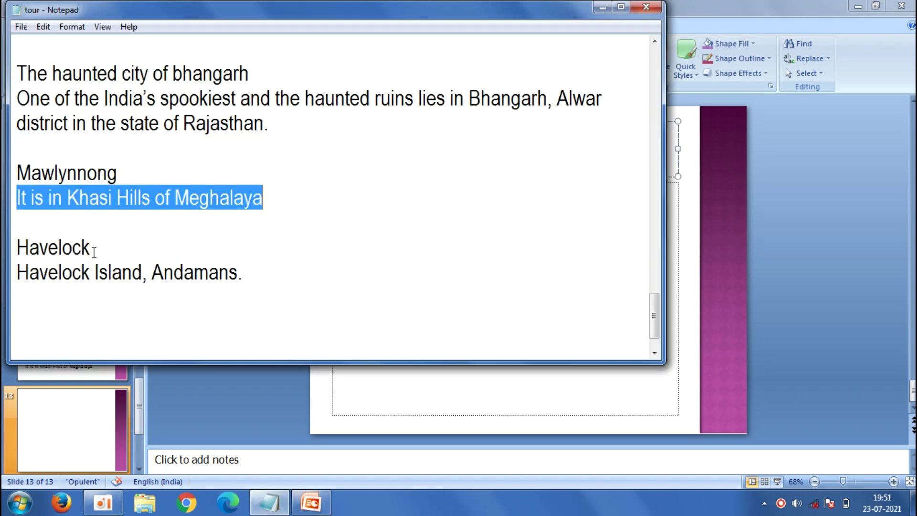
pyautogui.moveTo(94, 252); pyautogui.dragTo(17, 248)
pyautogui.rightClick(28, 247)
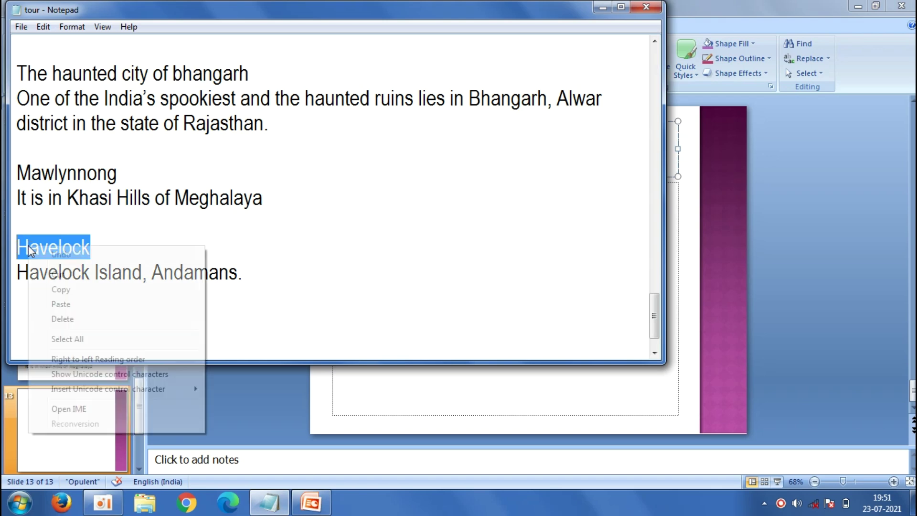
pyautogui.click(67, 290)
pyautogui.click(220, 436)
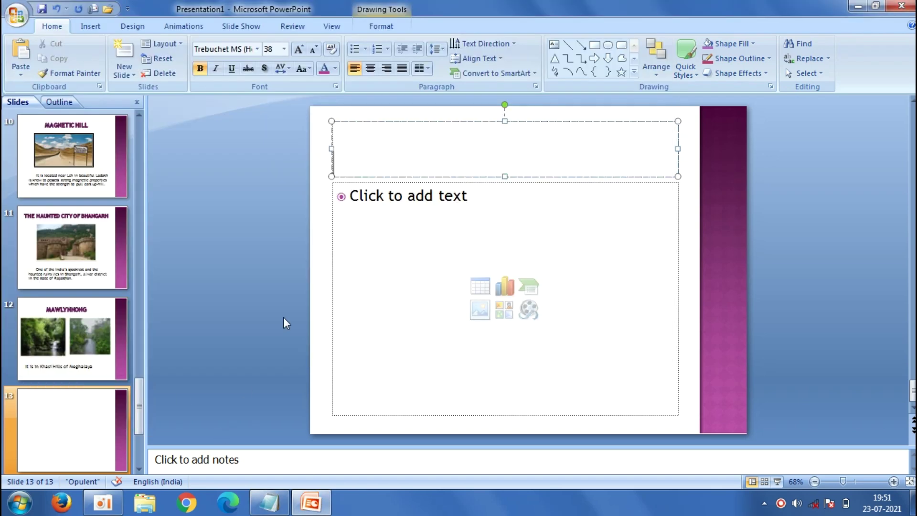
# Paste HAVELOCK as the centred, raised title, then select 'Havelock Island, Andamans.' in Notepad.
pyautogui.rightClick(401, 132)
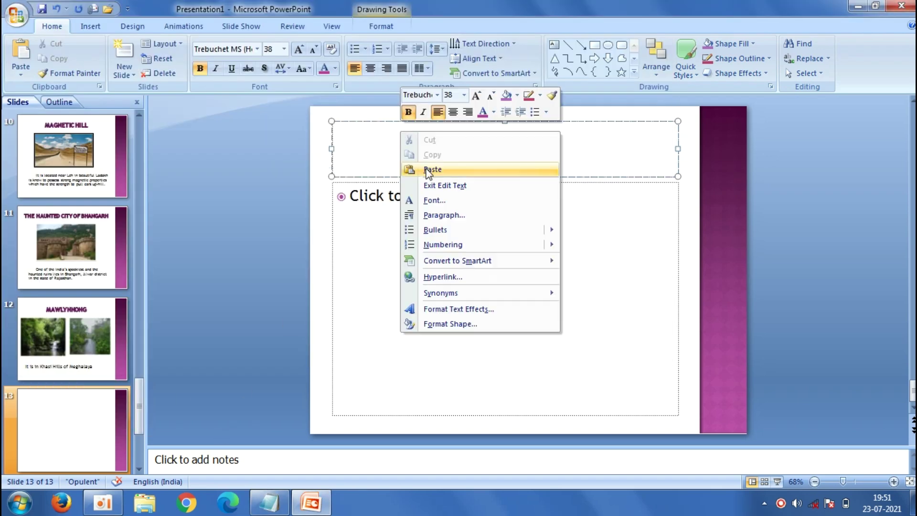
pyautogui.click(427, 166)
pyautogui.moveTo(504, 121); pyautogui.dragTo(504, 144)
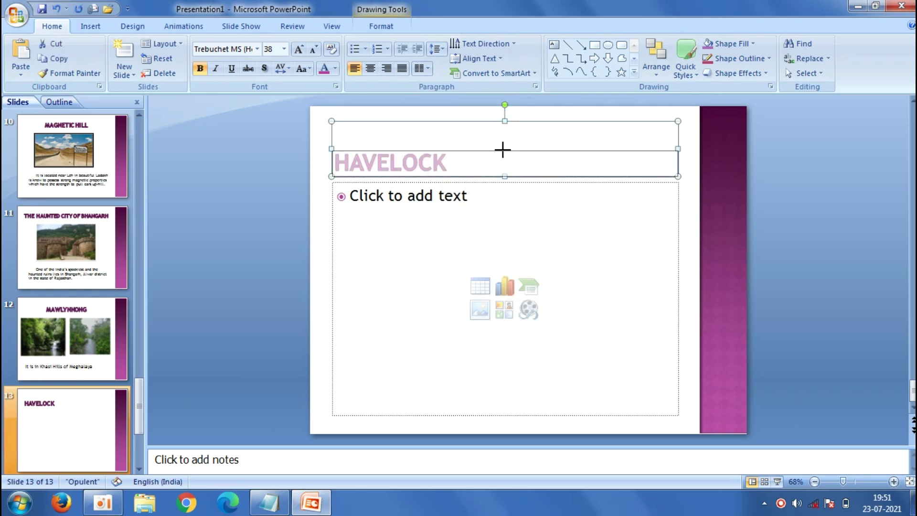
pyautogui.click(371, 69)
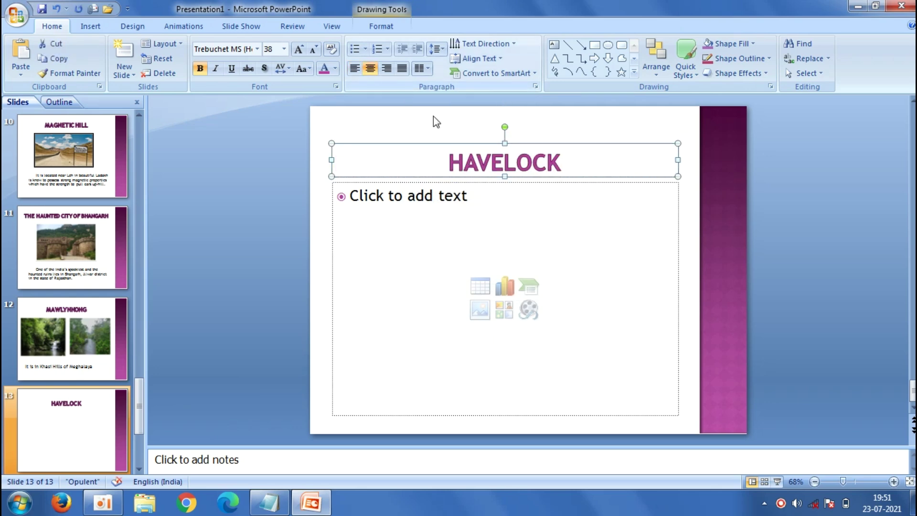
pyautogui.moveTo(449, 143); pyautogui.dragTo(449, 129)
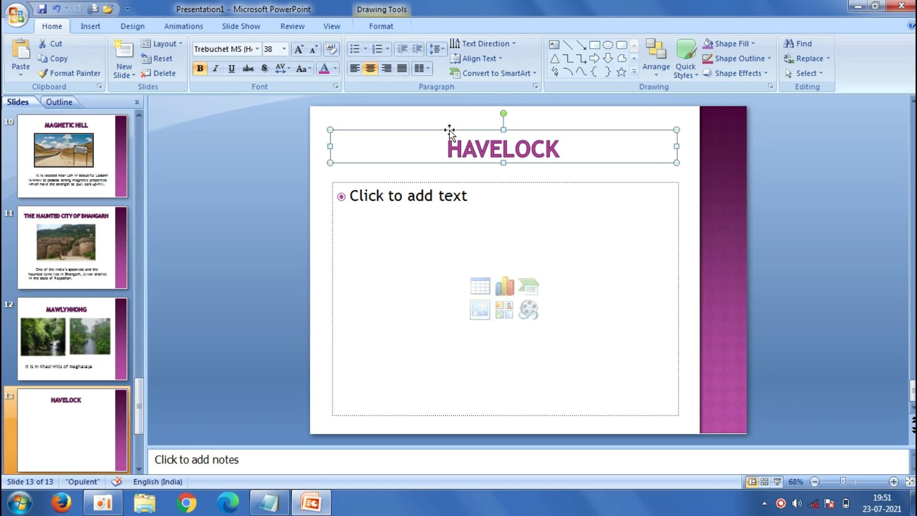
pyautogui.click(410, 210)
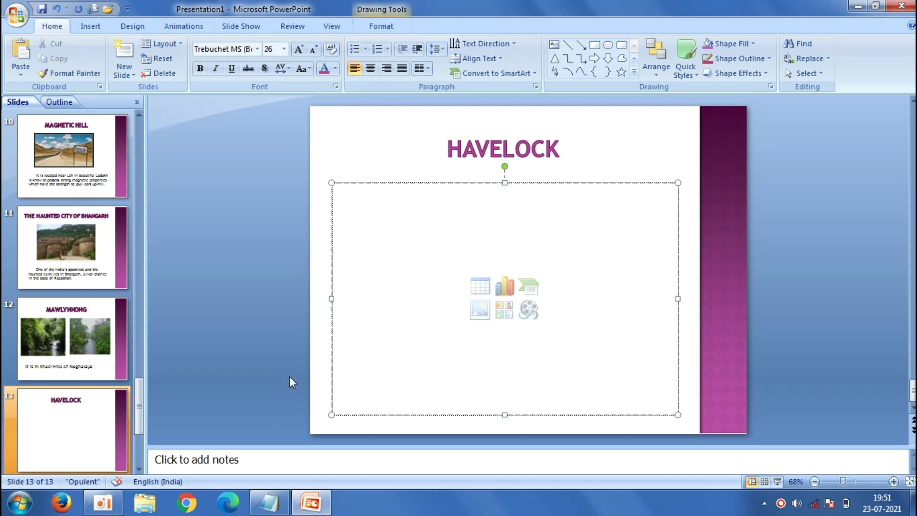
pyautogui.click(269, 503)
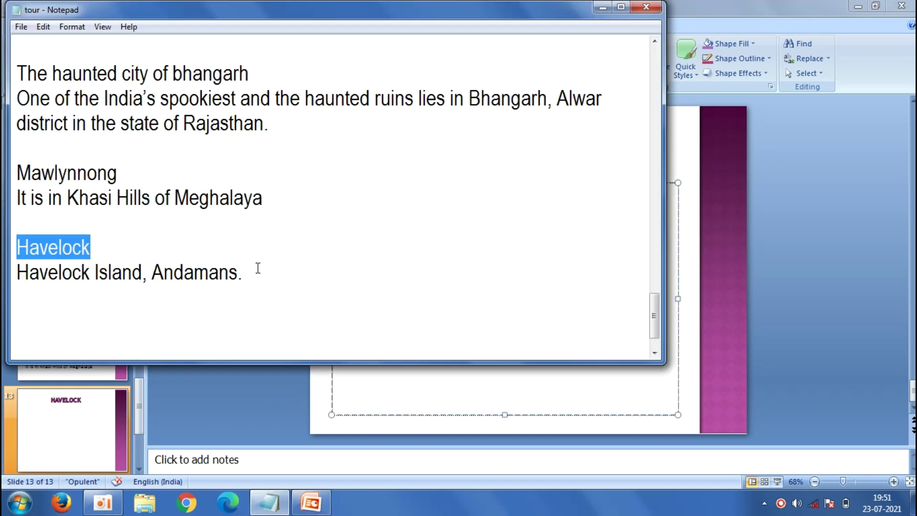
pyautogui.moveTo(258, 268); pyautogui.dragTo(18, 276)
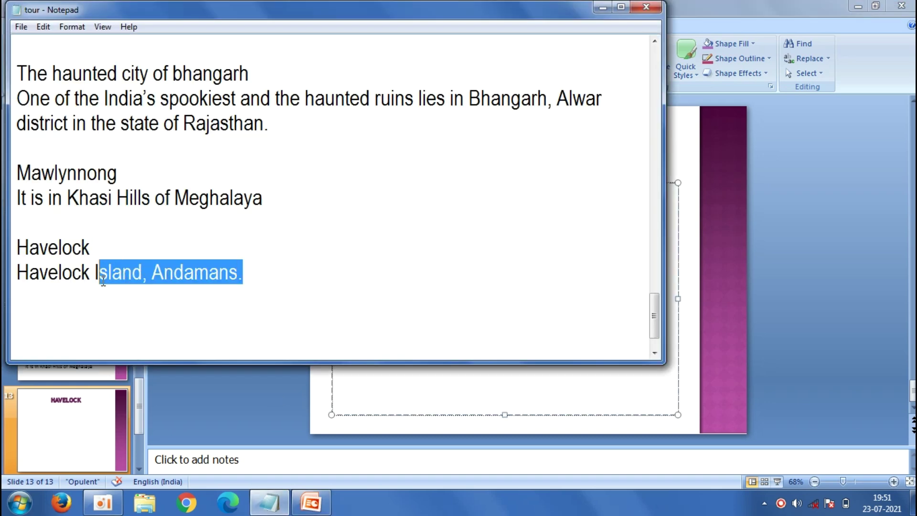
# Paste 'Havelock Island, Andamans.' into the body, shrunk to a bottom strip at 32 pt.
pyautogui.rightClick(27, 271)
pyautogui.click(58, 314)
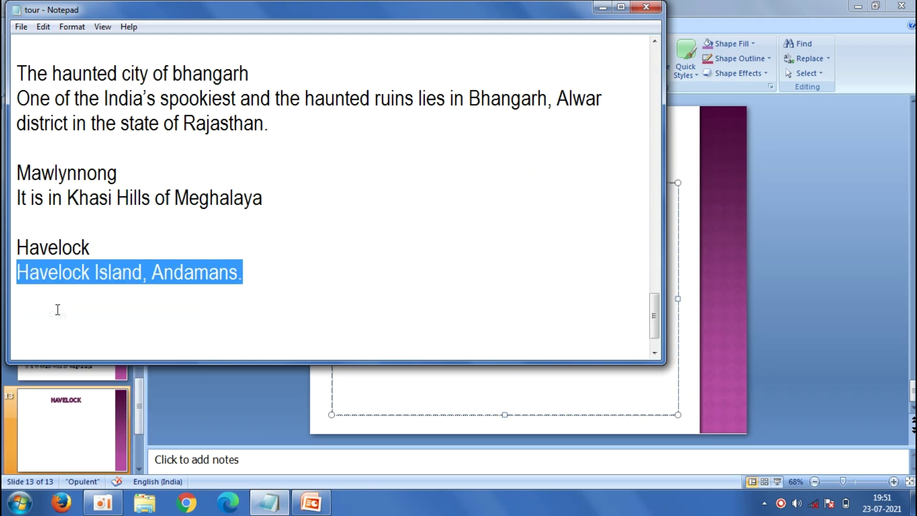
pyautogui.click(198, 397)
pyautogui.rightClick(408, 210)
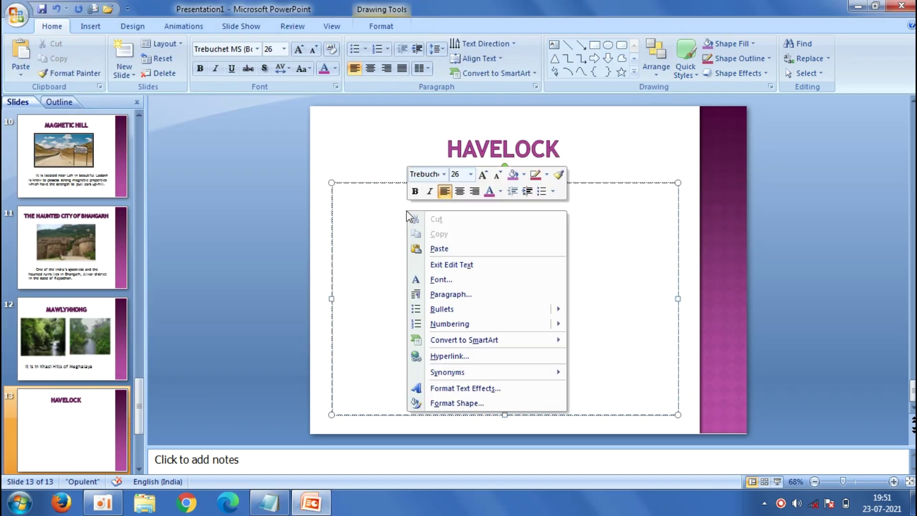
pyautogui.click(432, 248)
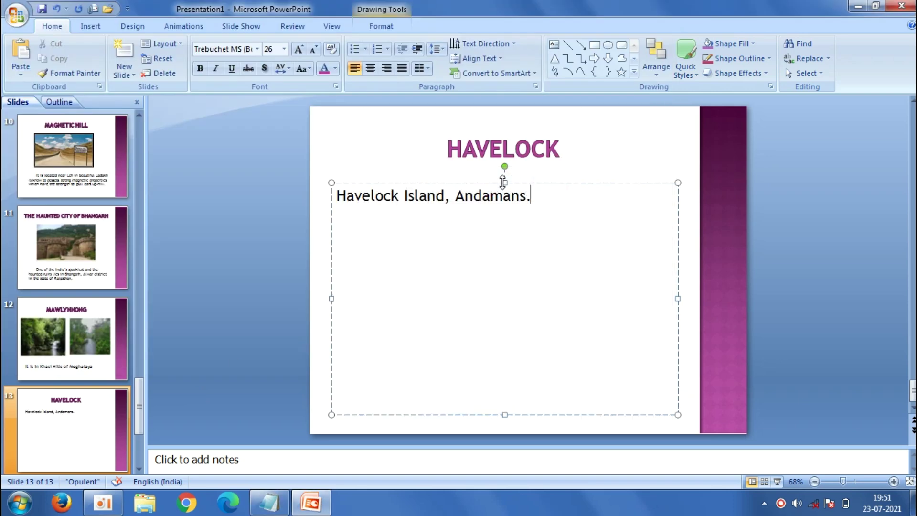
pyautogui.moveTo(504, 183); pyautogui.dragTo(490, 379)
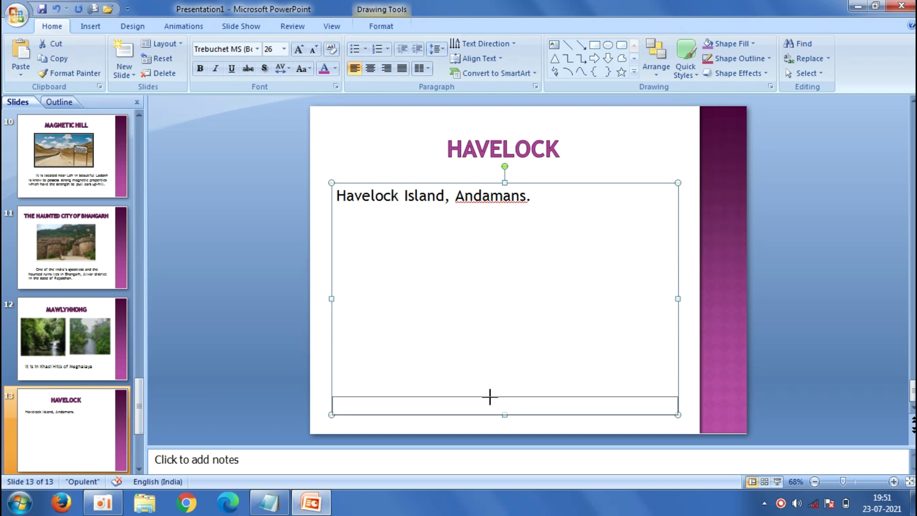
pyautogui.moveTo(490, 379)
pyautogui.mouseDown()
pyautogui.moveTo(493, 371)
pyautogui.moveTo(321, 381)
pyautogui.mouseUp()
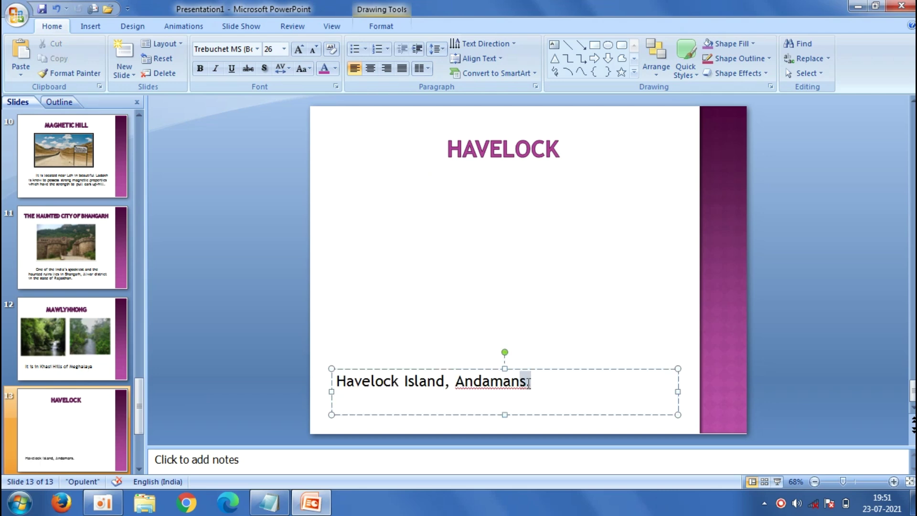
pyautogui.click(284, 49)
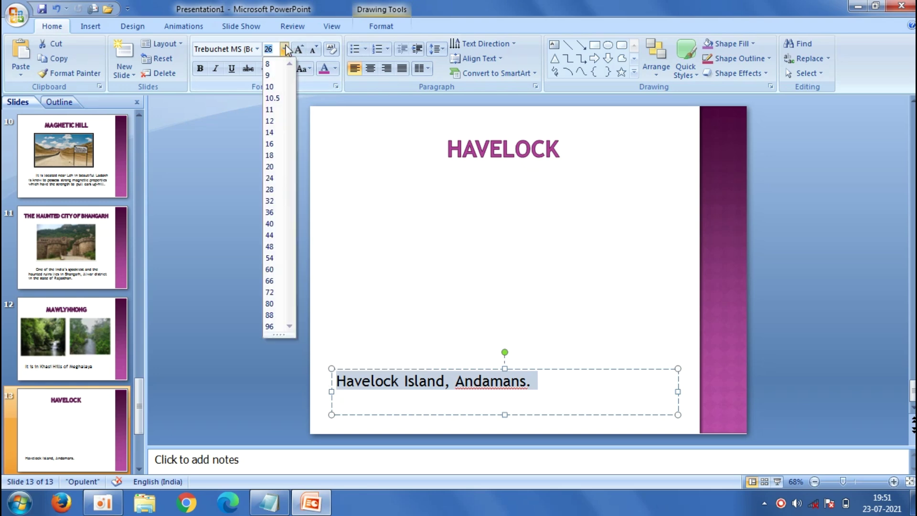
pyautogui.click(276, 201)
pyautogui.click(276, 201)
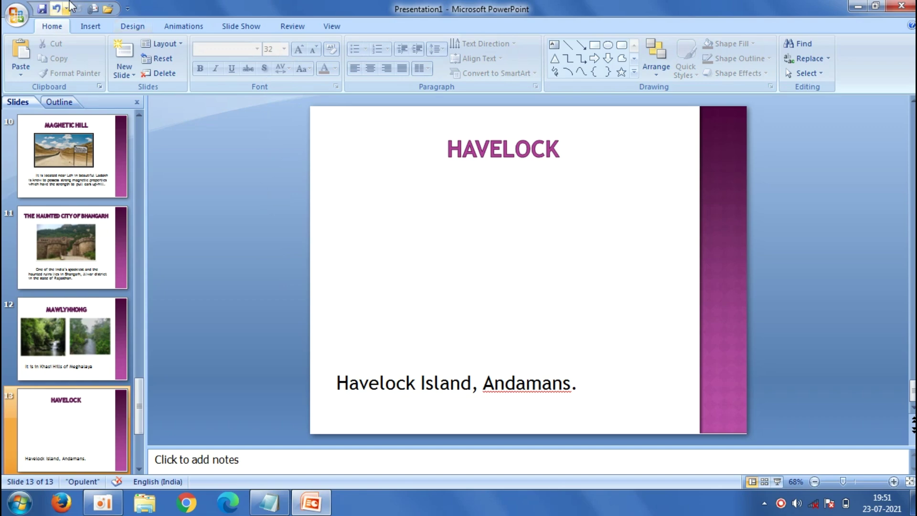
pyautogui.click(74, 25)
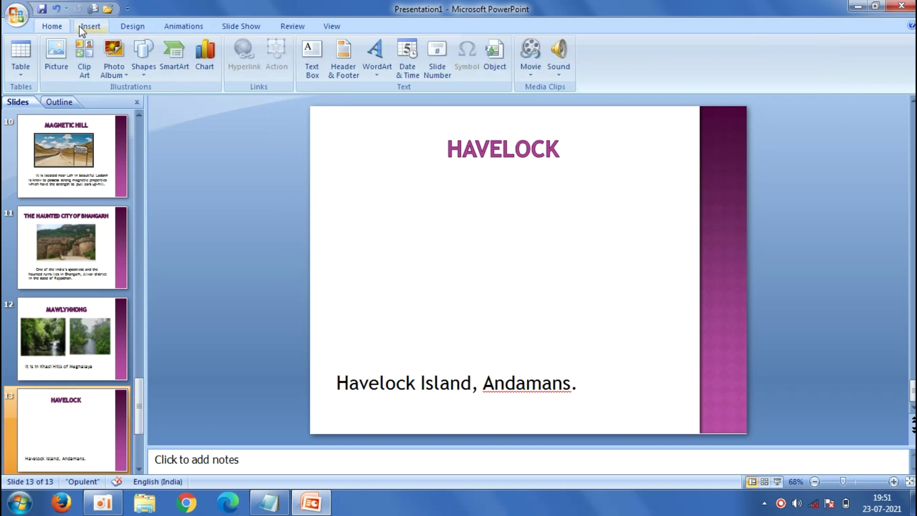
# Insert the island beach picture, size it below the title and apply a Simple Frame, White.
pyautogui.click(58, 43)
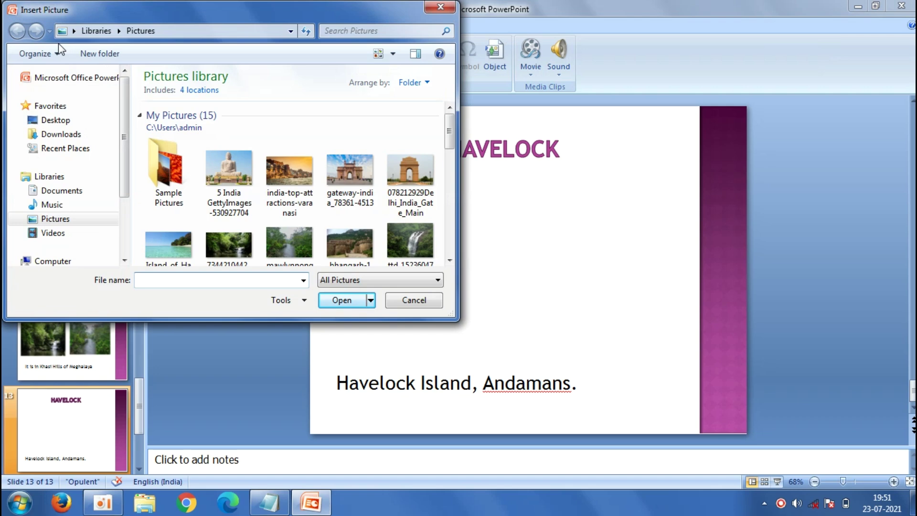
pyautogui.click(181, 245)
pyautogui.click(344, 302)
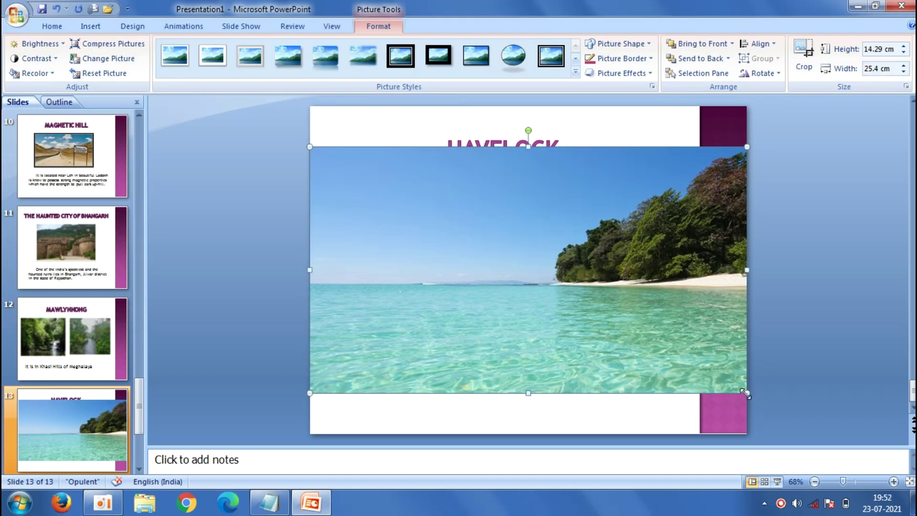
pyautogui.moveTo(709, 371); pyautogui.dragTo(526, 320)
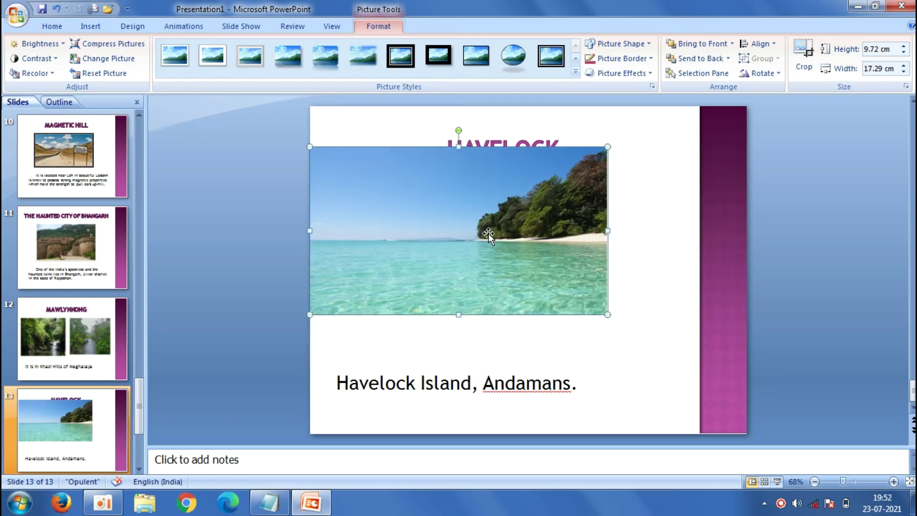
pyautogui.moveTo(509, 247); pyautogui.dragTo(554, 270)
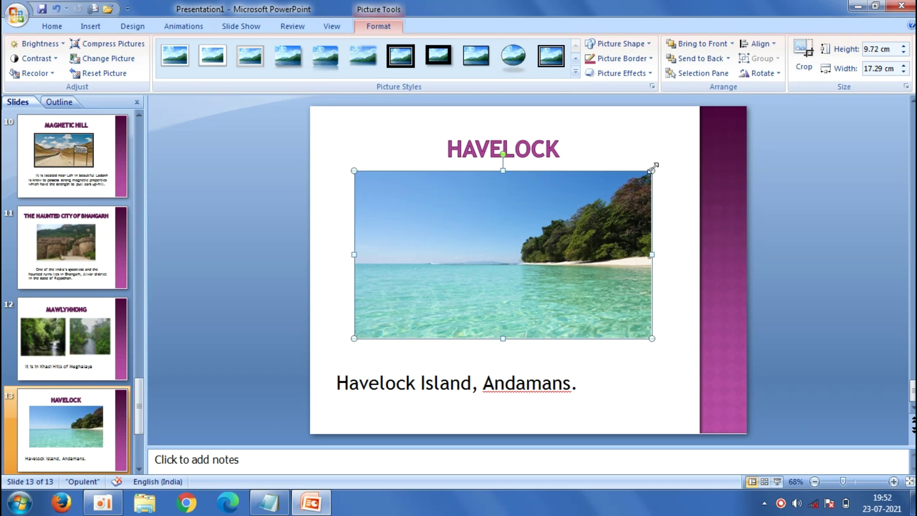
pyautogui.moveTo(651, 170); pyautogui.dragTo(610, 195)
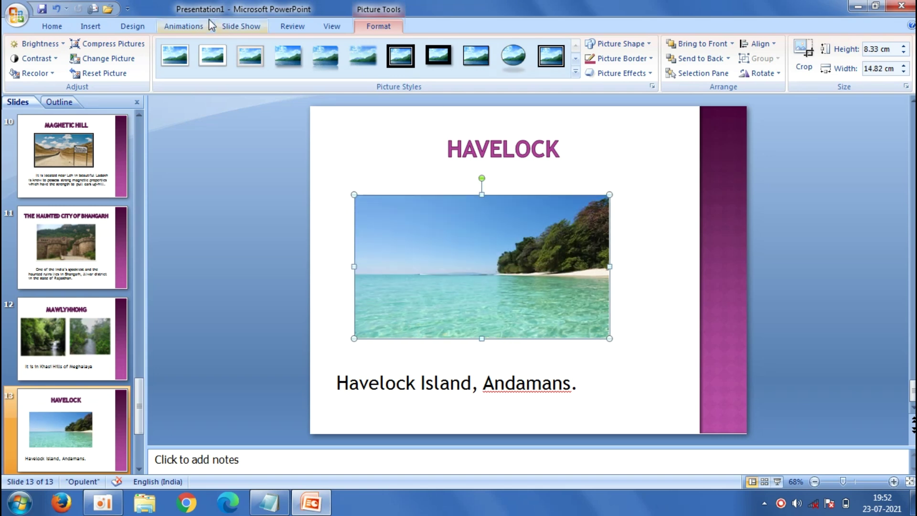
pyautogui.click(188, 50)
pyautogui.moveTo(475, 274); pyautogui.dragTo(483, 260)
pyautogui.moveTo(617, 328); pyautogui.dragTo(660, 357)
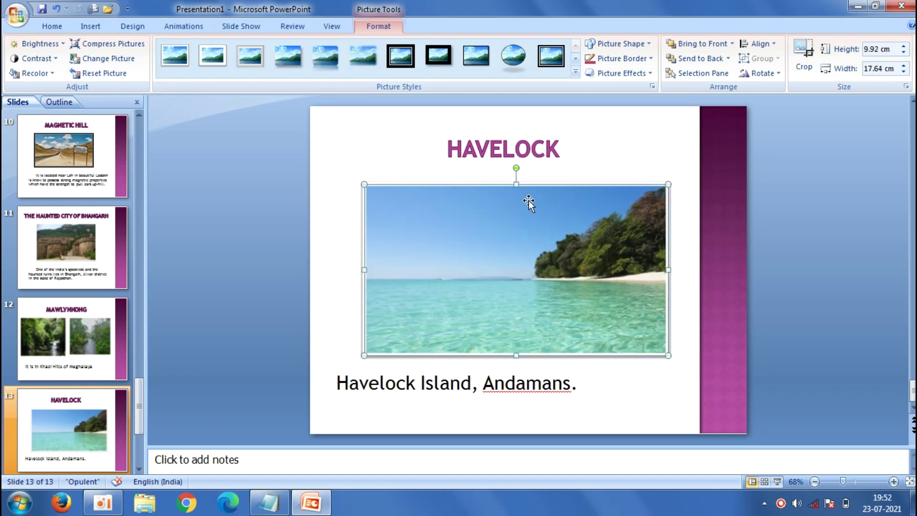
# Nudge the HAVELOCK title and caption down slightly and centre the caption text.
pyautogui.click(511, 143)
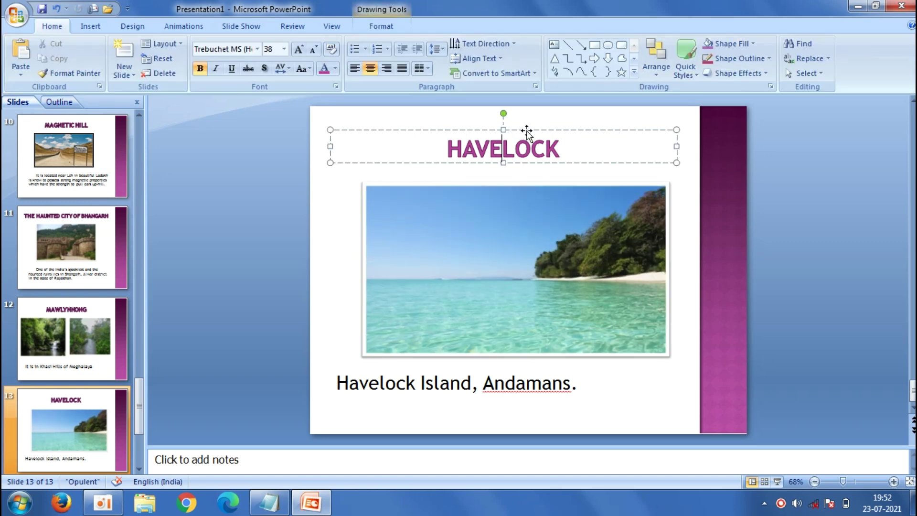
pyautogui.moveTo(528, 131); pyautogui.dragTo(528, 139)
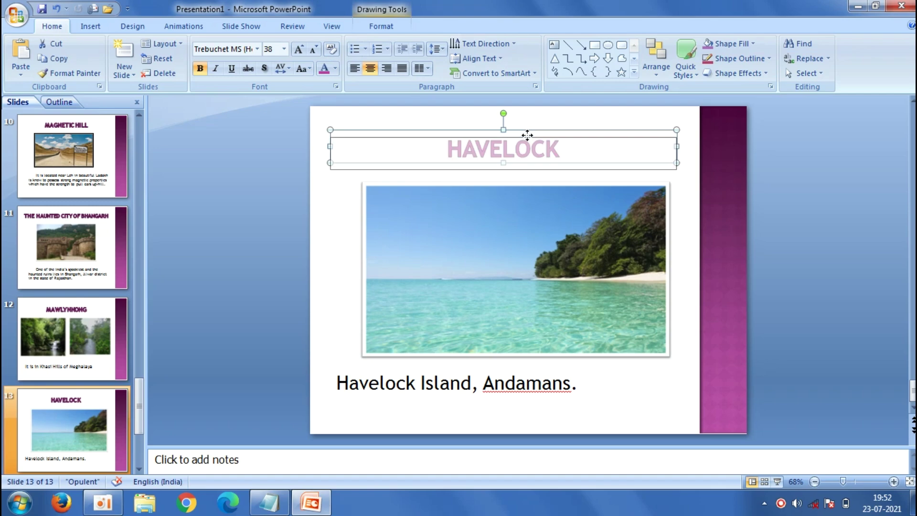
pyautogui.click(517, 388)
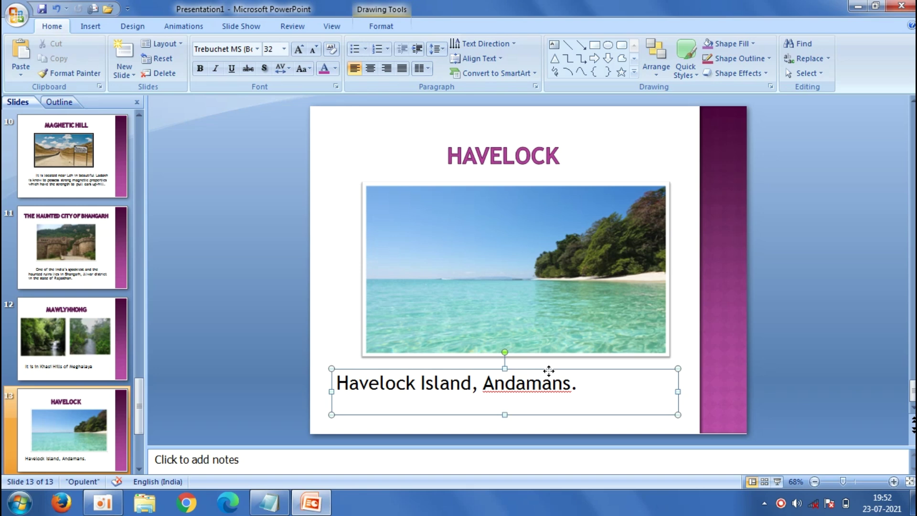
pyautogui.moveTo(548, 373); pyautogui.dragTo(549, 379)
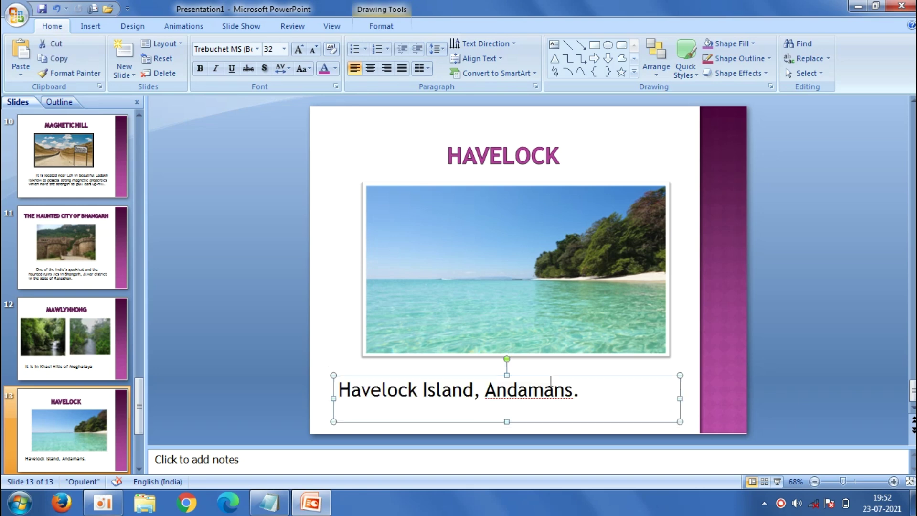
pyautogui.click(371, 70)
pyautogui.click(285, 184)
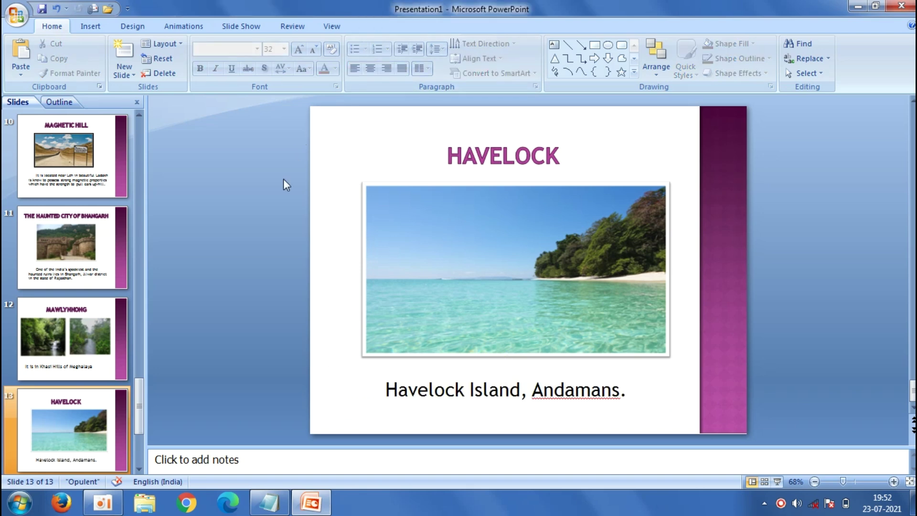
# Add a Title Only slide with a centred, lowered, taller title box set to 96 pt.
pyautogui.click(128, 74)
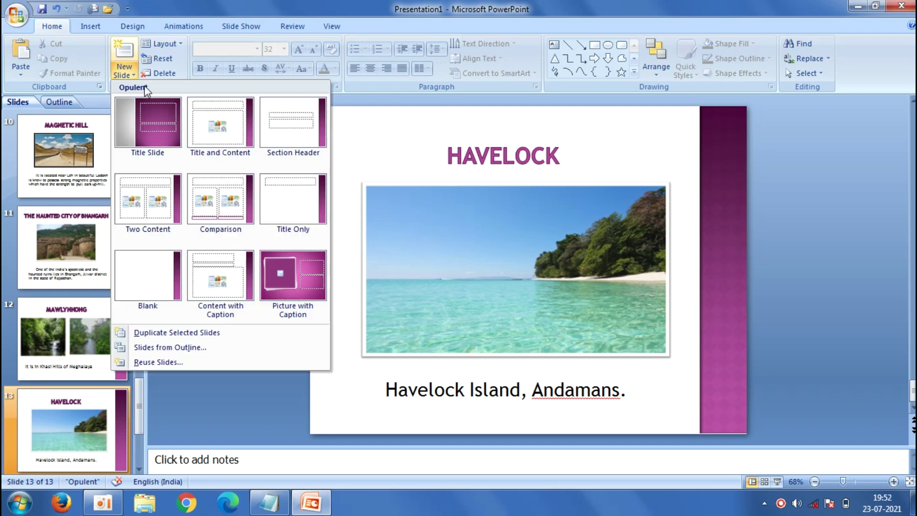
pyautogui.click(278, 205)
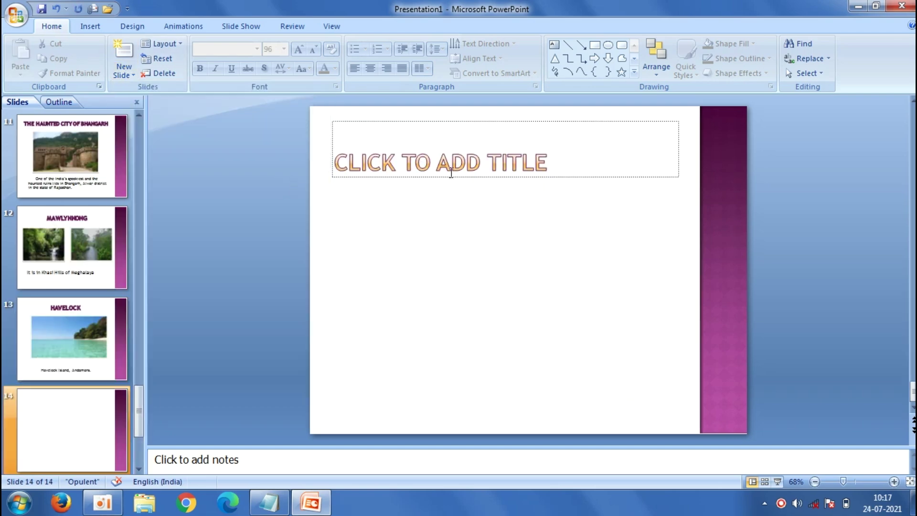
pyautogui.click(451, 173)
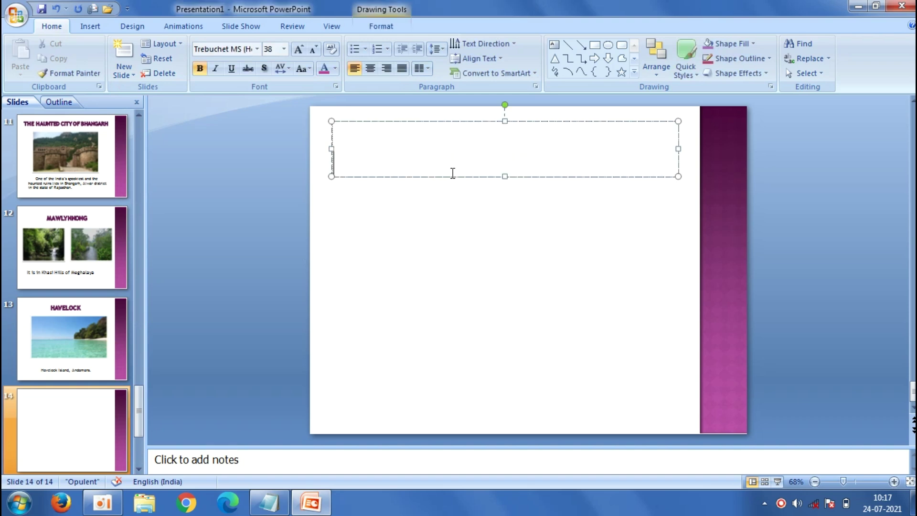
pyautogui.click(370, 69)
pyautogui.moveTo(451, 125); pyautogui.dragTo(453, 191)
pyautogui.click(461, 210)
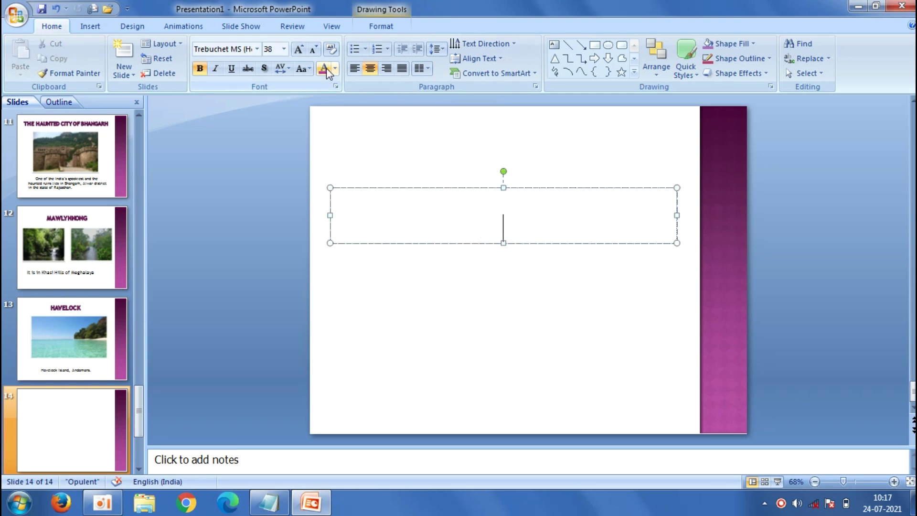
pyautogui.click(284, 49)
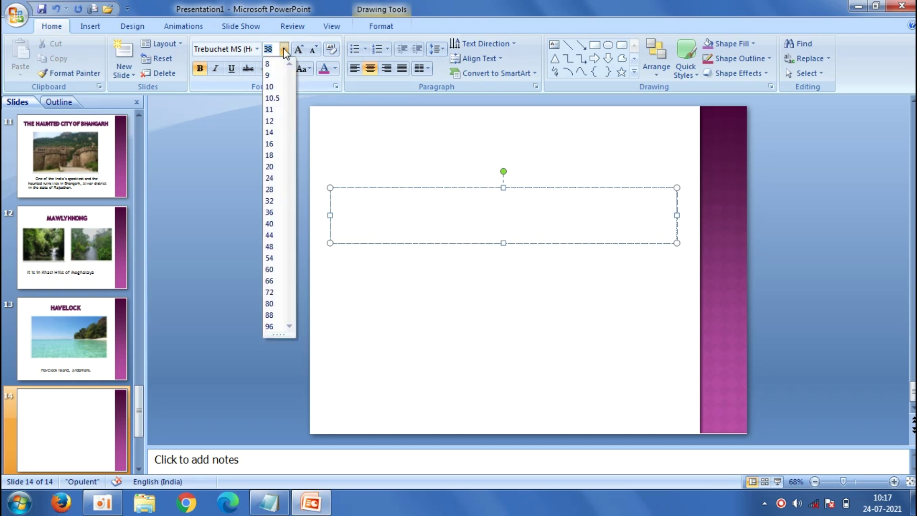
pyautogui.click(272, 327)
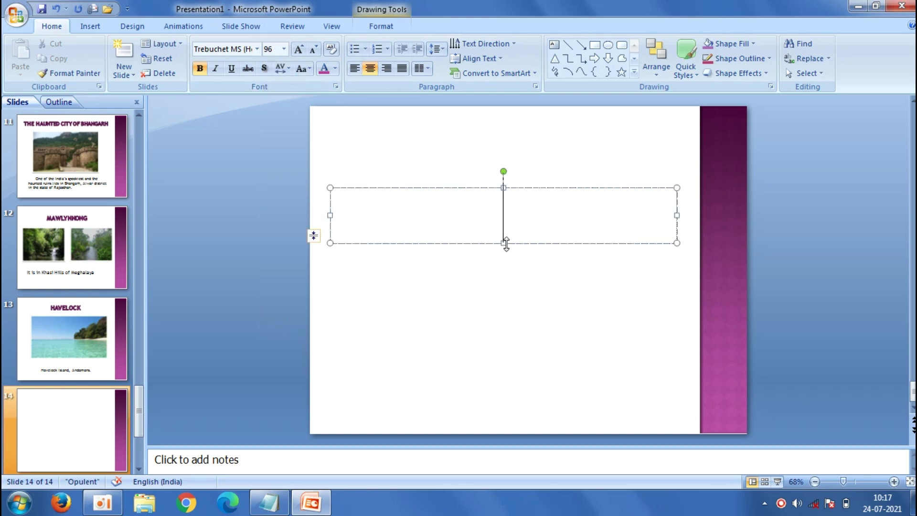
pyautogui.click(505, 244)
pyautogui.moveTo(504, 243); pyautogui.dragTo(505, 260)
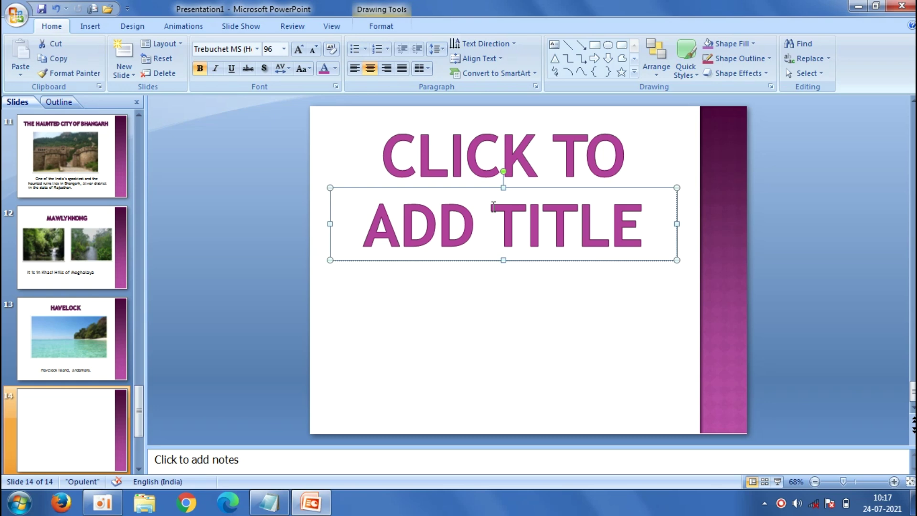
# Set the title font to Chiller and type THANK You.
pyautogui.click(494, 207)
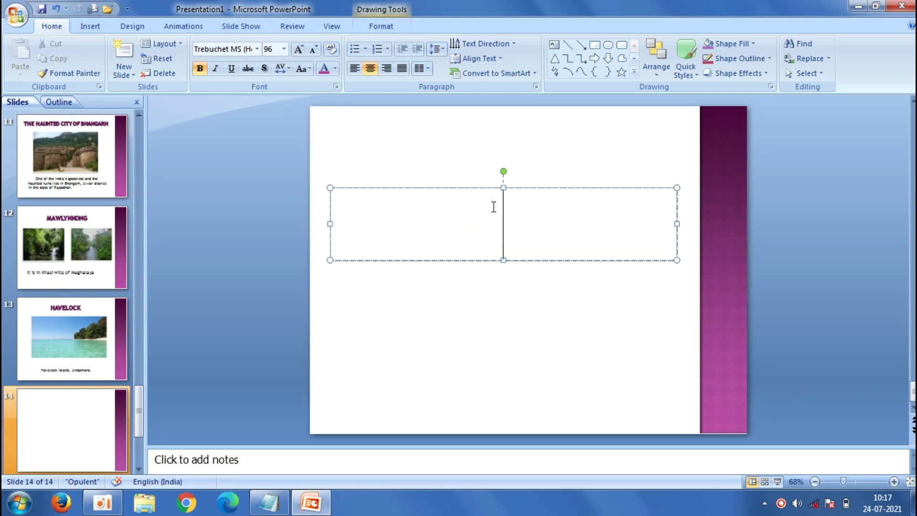
pyautogui.click(258, 50)
pyautogui.moveTo(377, 91); pyautogui.dragTo(377, 141)
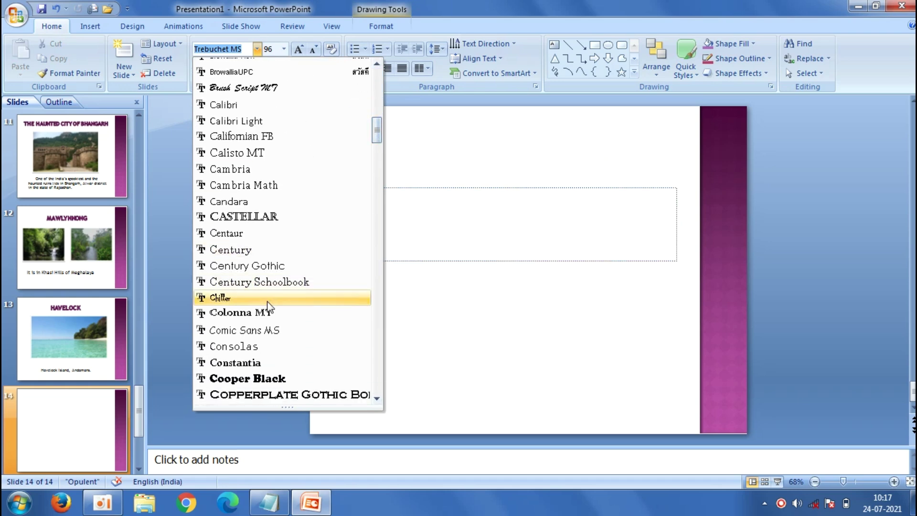
pyautogui.click(268, 298)
pyautogui.write('TH')
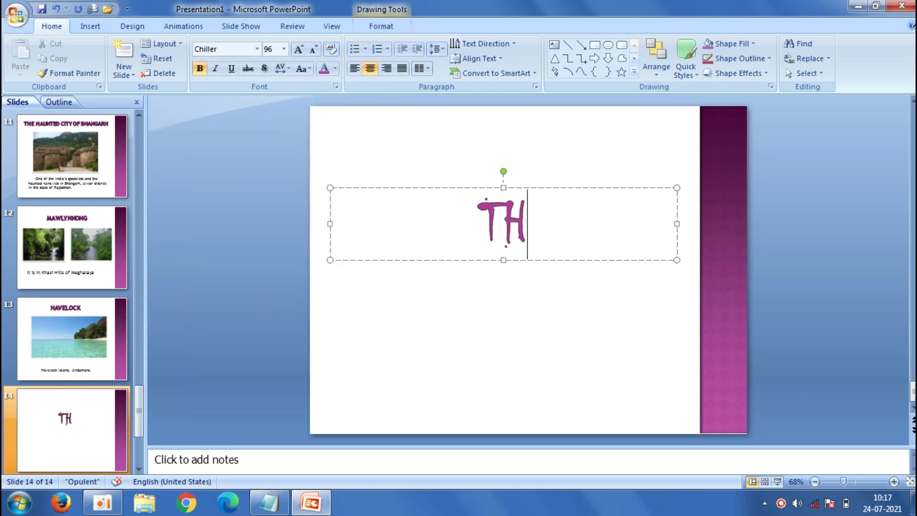
pyautogui.write('ANK You')
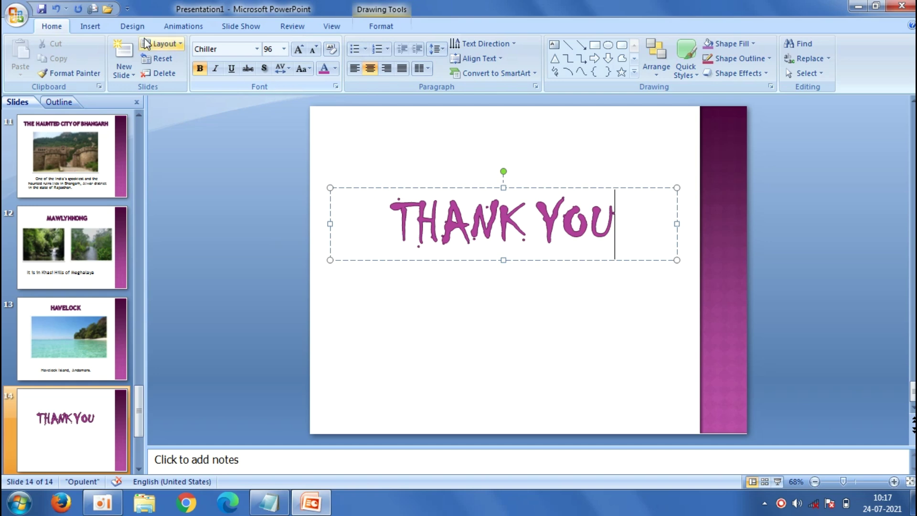
pyautogui.click(178, 28)
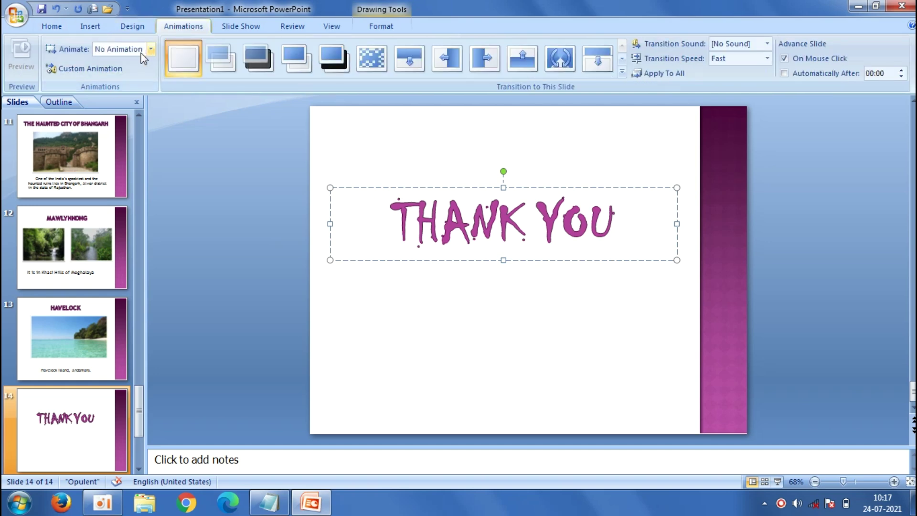
# Give the THANK YOU title a Faded Swivel entrance, After Previous at Medium speed.
pyautogui.click(91, 68)
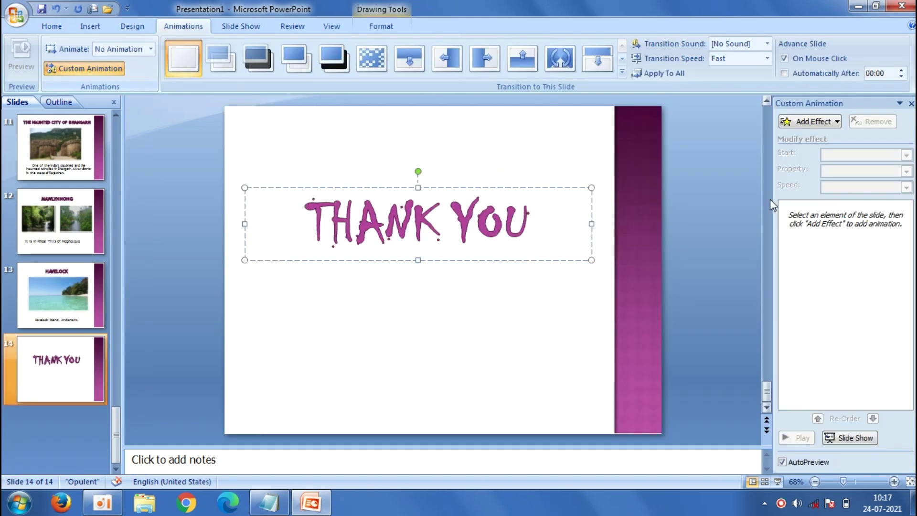
pyautogui.click(818, 123)
pyautogui.moveTo(795, 136)
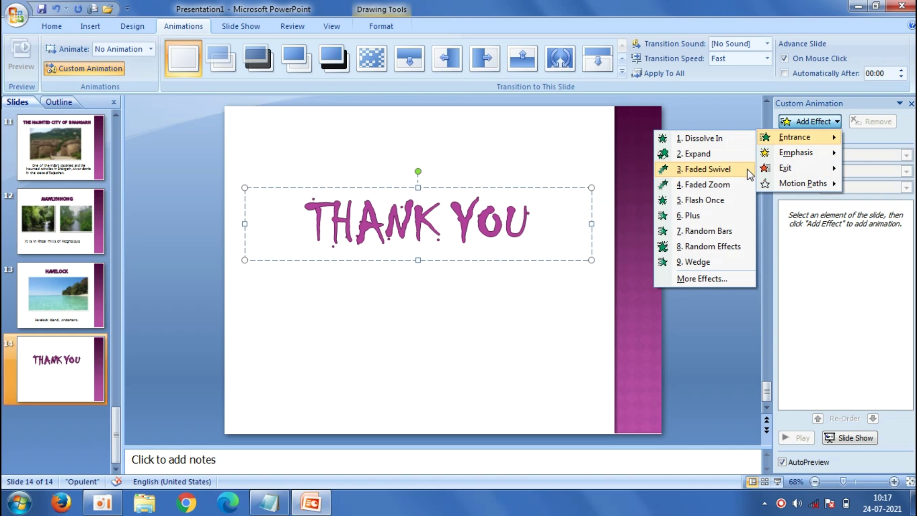
pyautogui.click(708, 169)
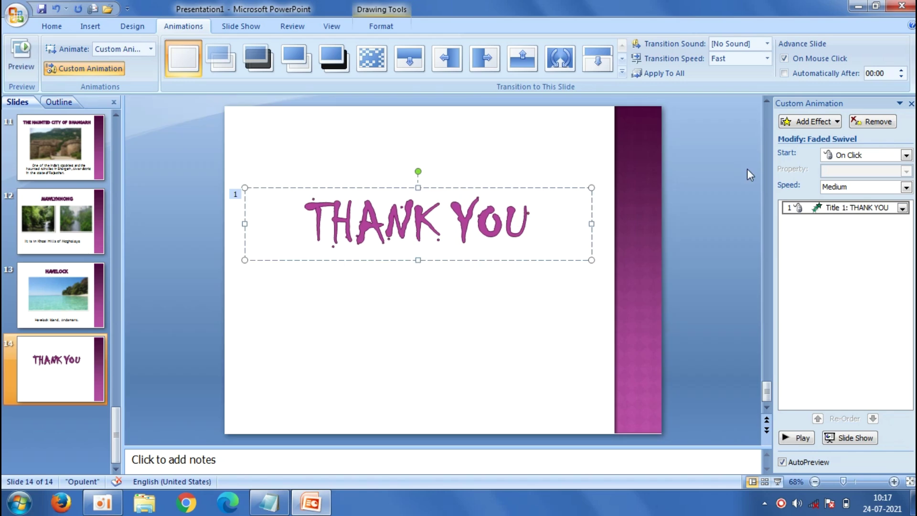
pyautogui.click(907, 155)
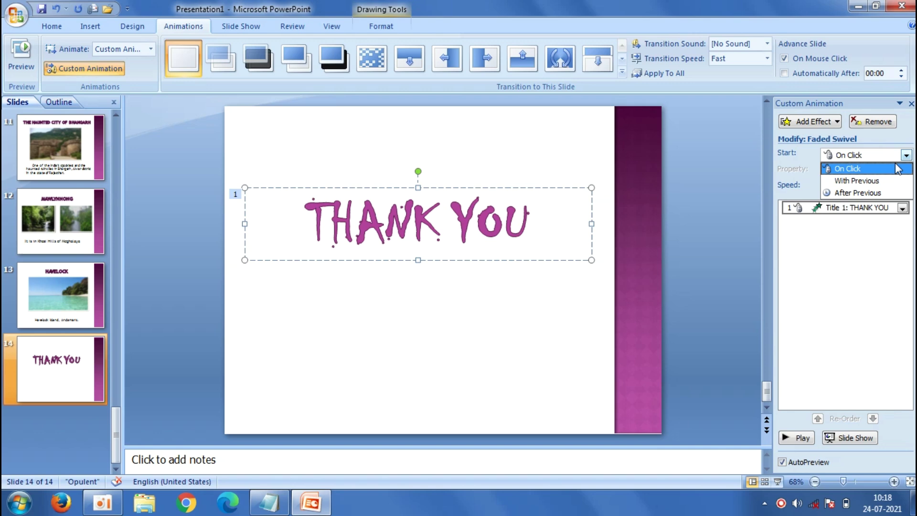
pyautogui.click(886, 192)
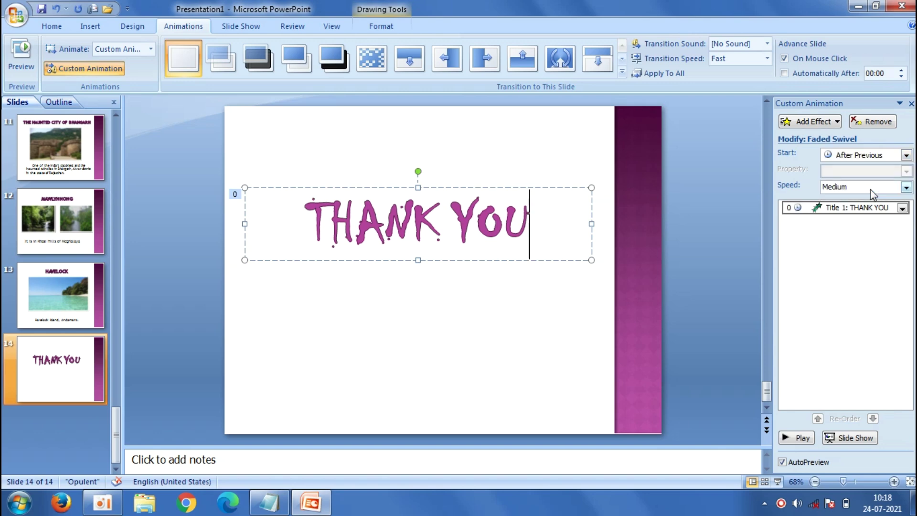
pyautogui.click(906, 187)
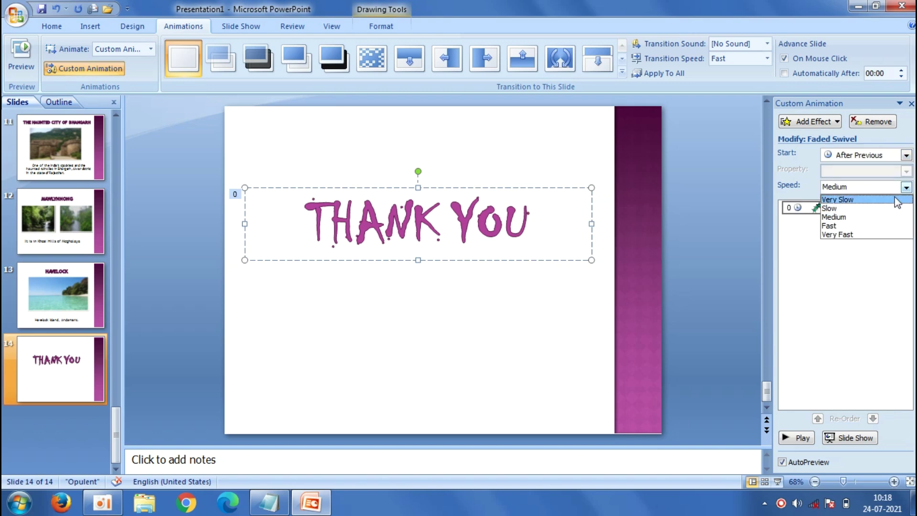
pyautogui.click(878, 219)
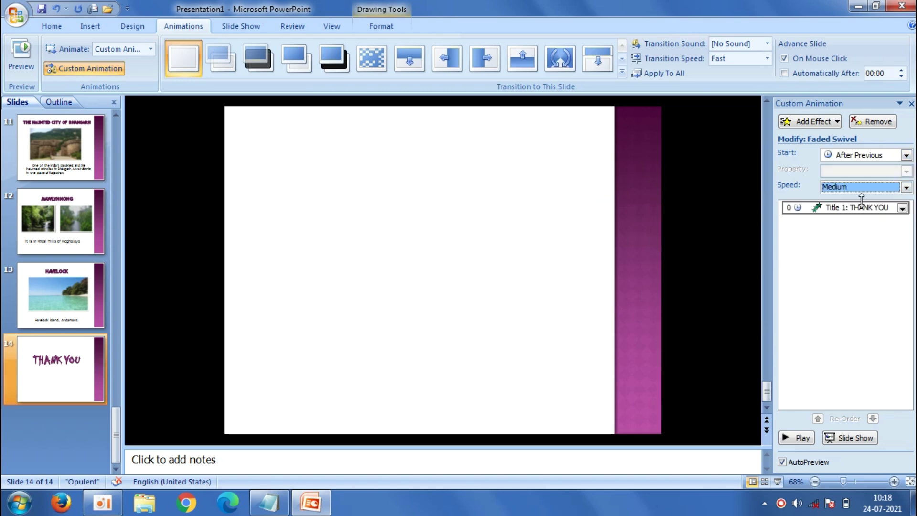
# Add a white Color Wave emphasis at Slow speed, starting After Previous, then close the pane.
pyautogui.click(824, 124)
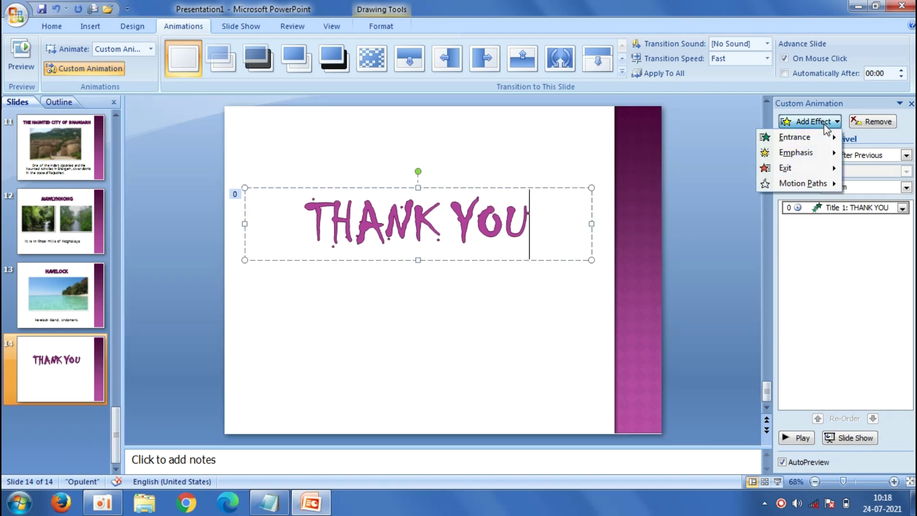
pyautogui.moveTo(796, 153)
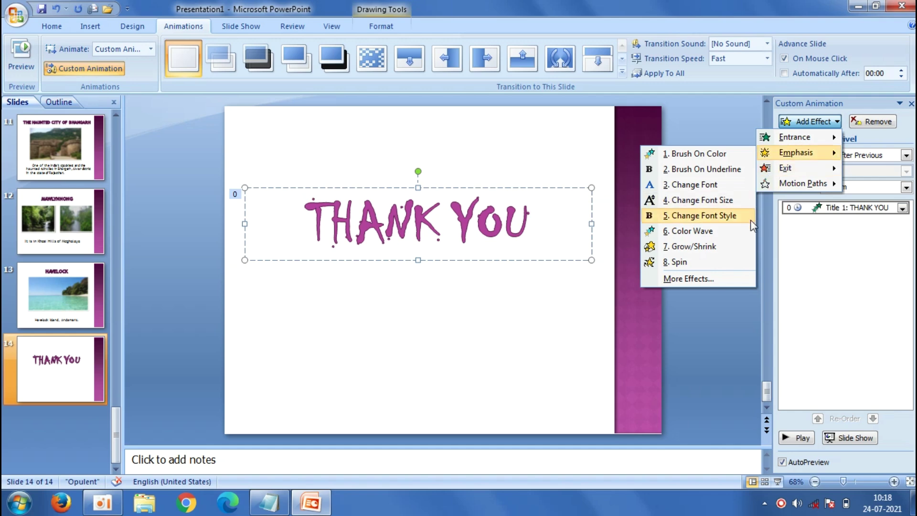
pyautogui.click(732, 233)
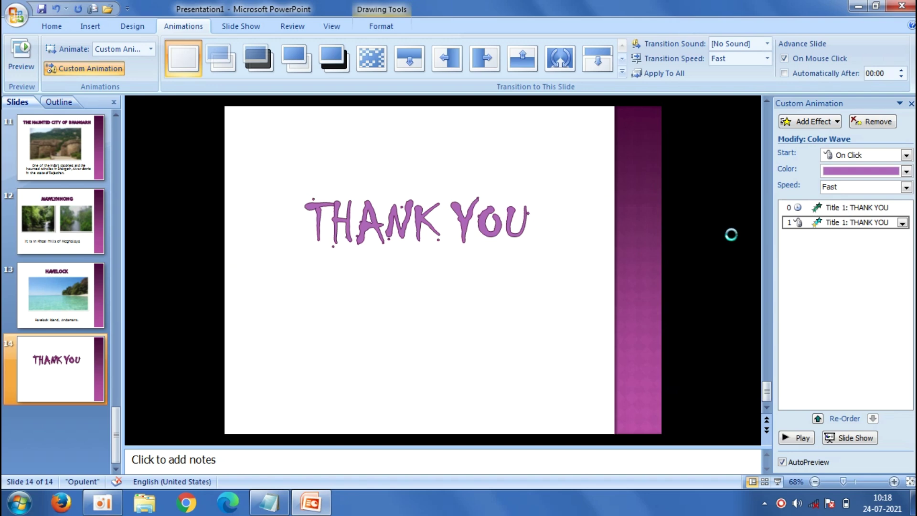
pyautogui.click(906, 171)
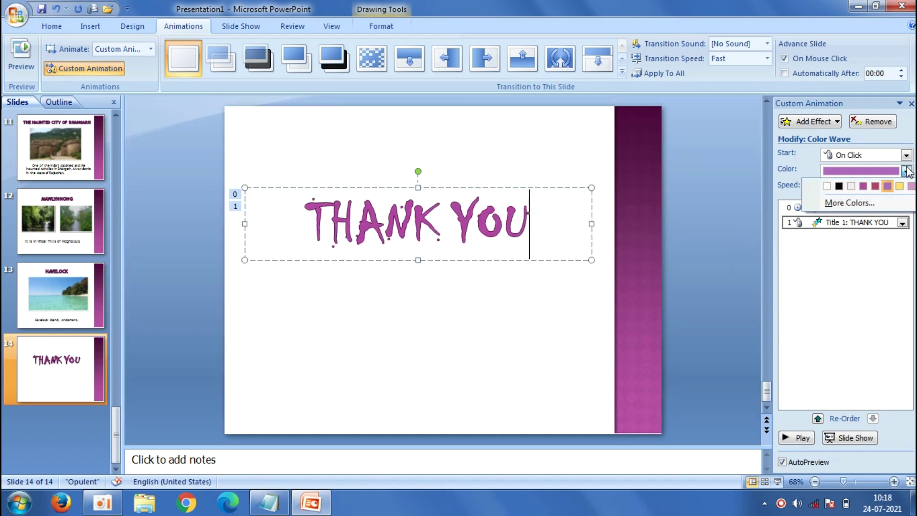
pyautogui.click(827, 186)
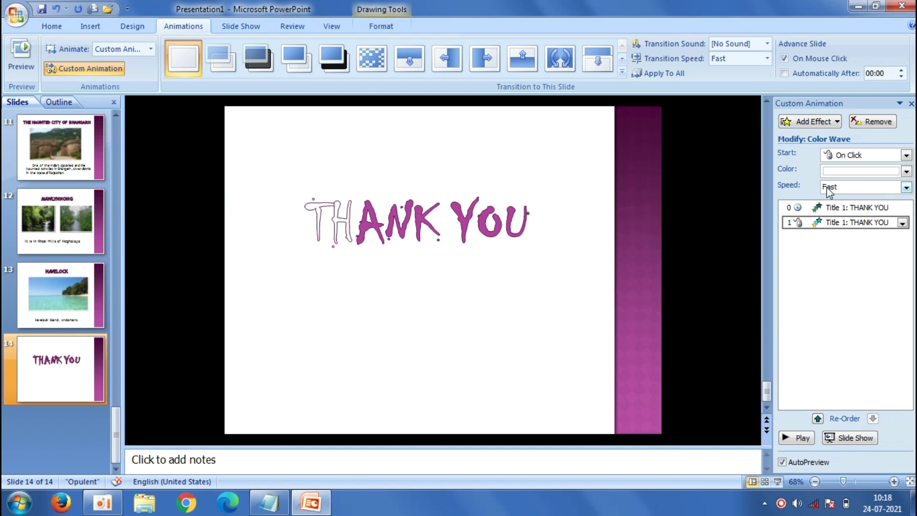
pyautogui.click(906, 188)
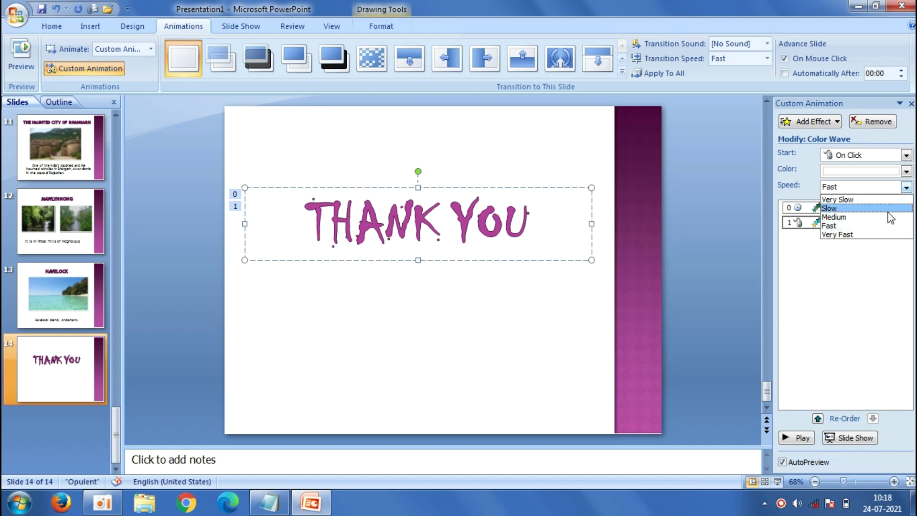
pyautogui.click(889, 212)
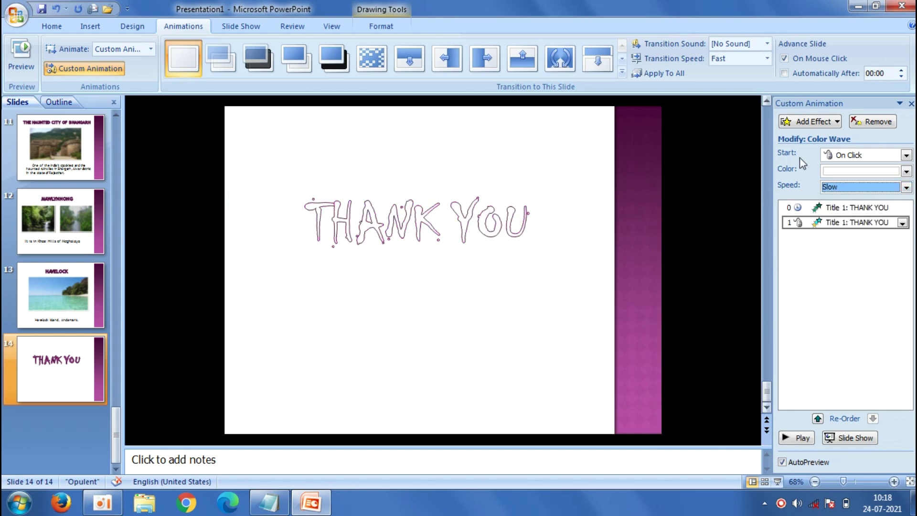
pyautogui.click(907, 155)
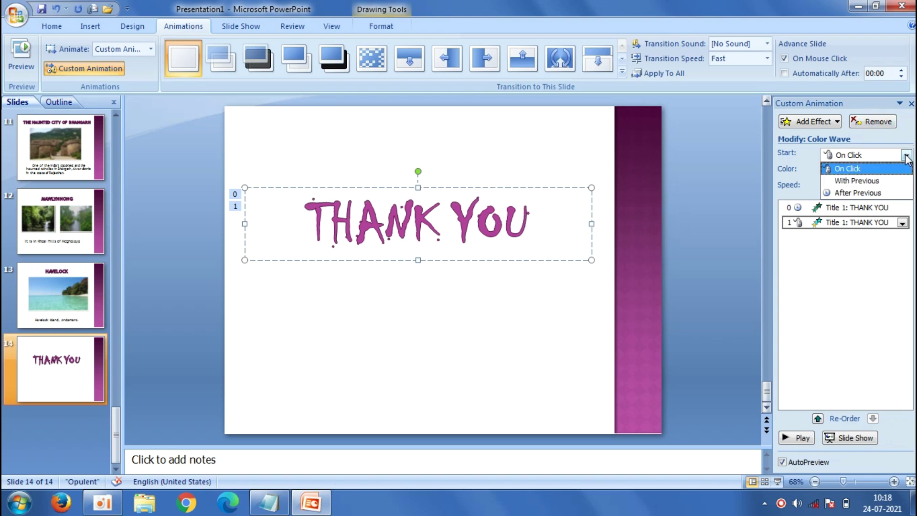
pyautogui.click(875, 195)
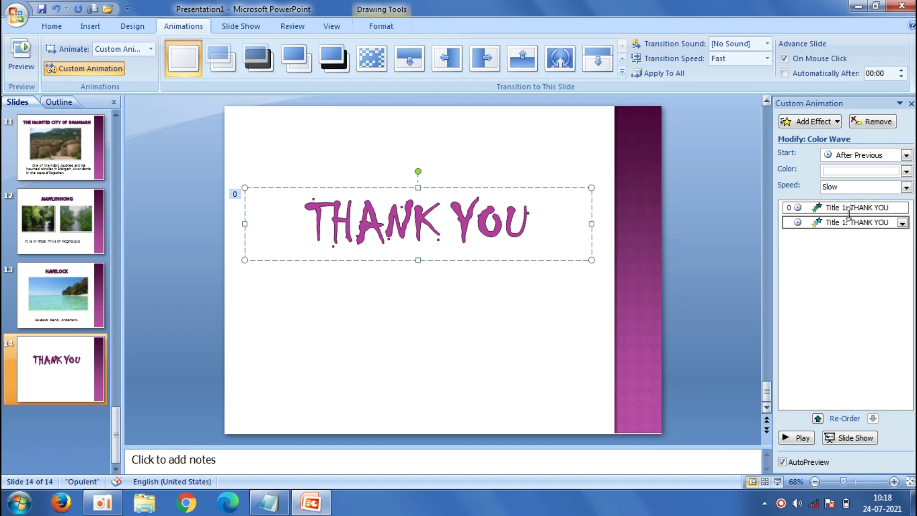
pyautogui.click(912, 103)
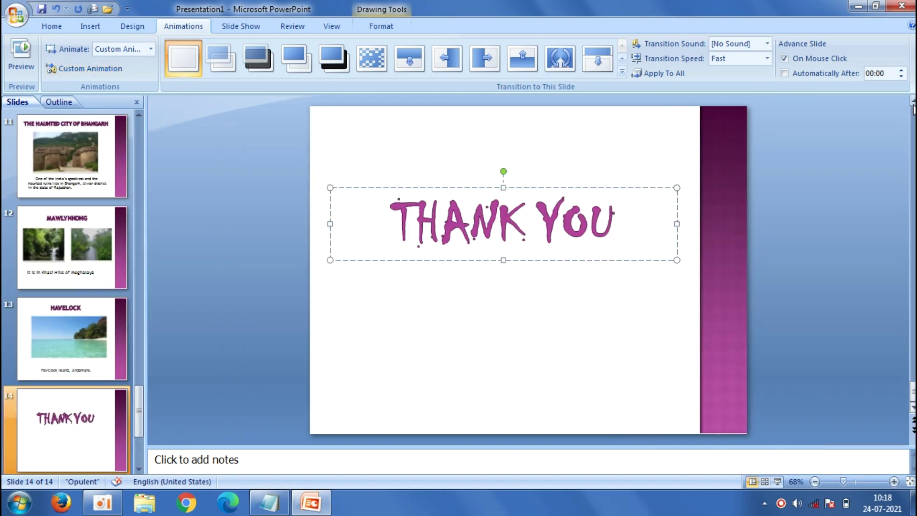
# Apply a slow diagonal wipe transition with Typewriter sound to all slides.
pyautogui.click(623, 73)
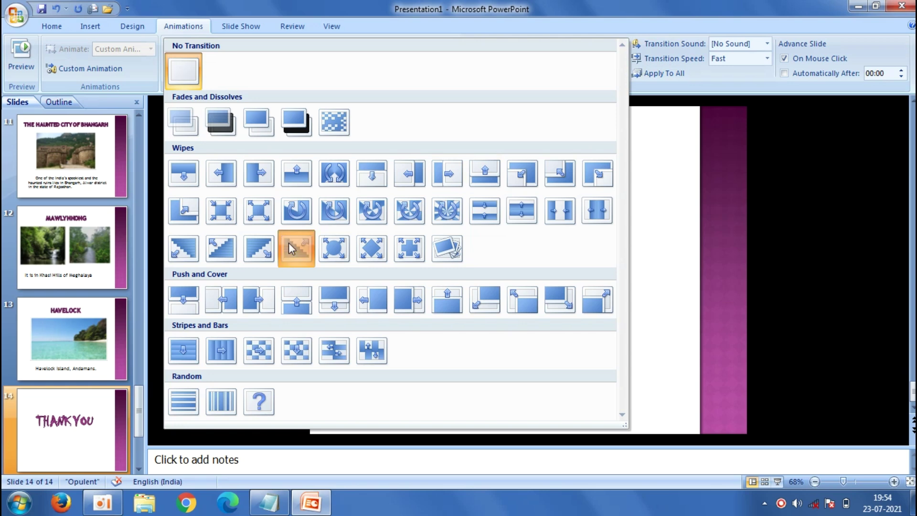
pyautogui.click(290, 244)
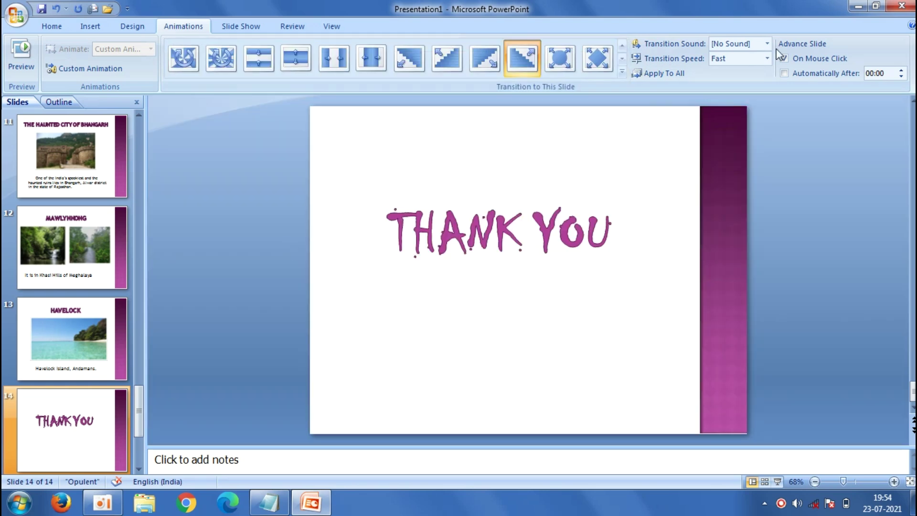
pyautogui.click(767, 58)
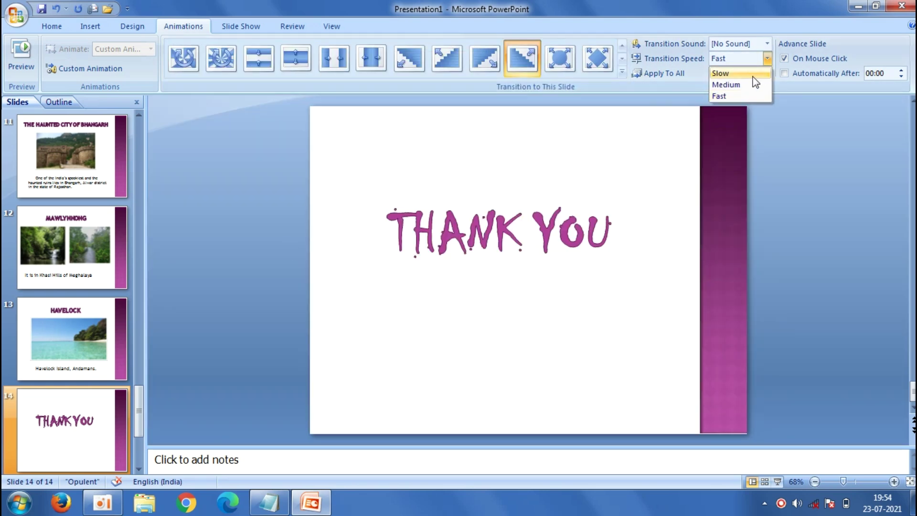
pyautogui.click(754, 76)
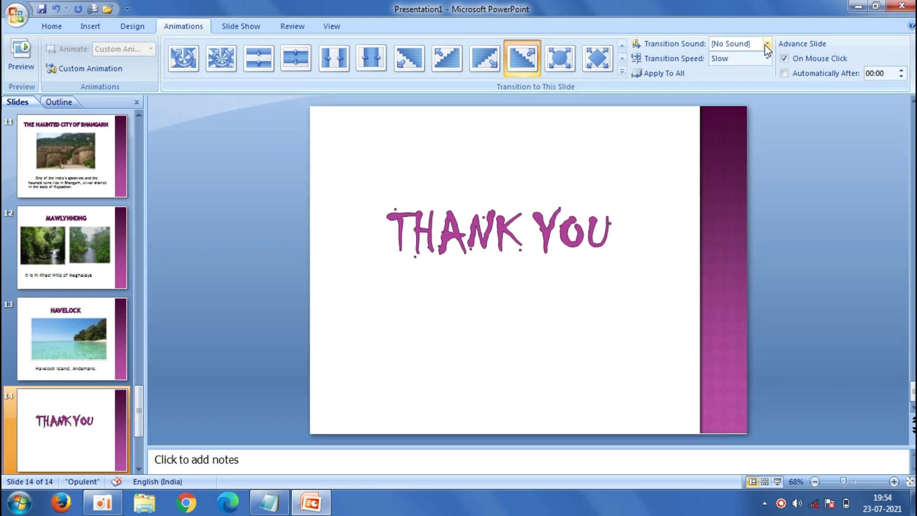
pyautogui.click(767, 43)
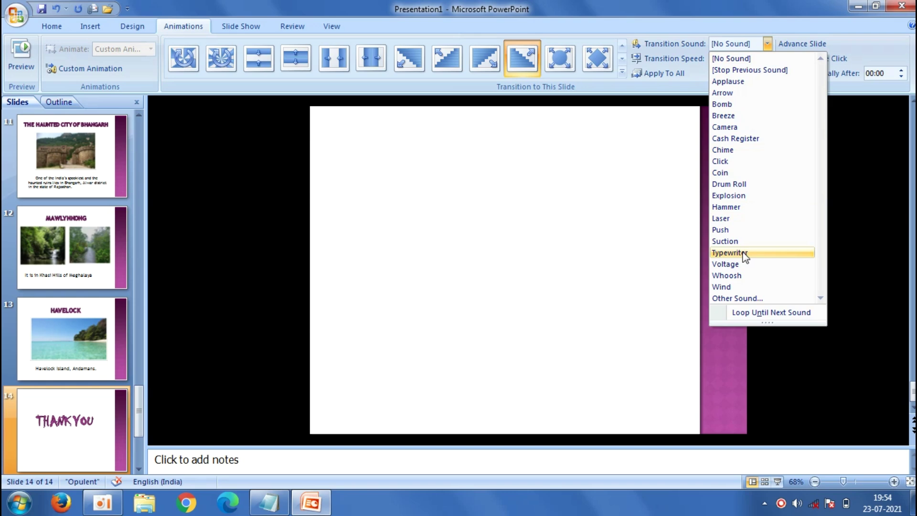
pyautogui.click(744, 253)
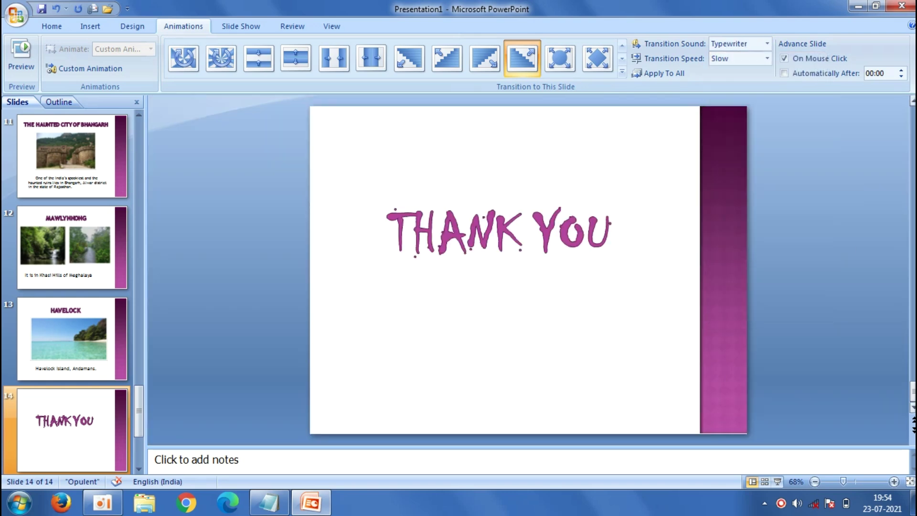
pyautogui.click(662, 73)
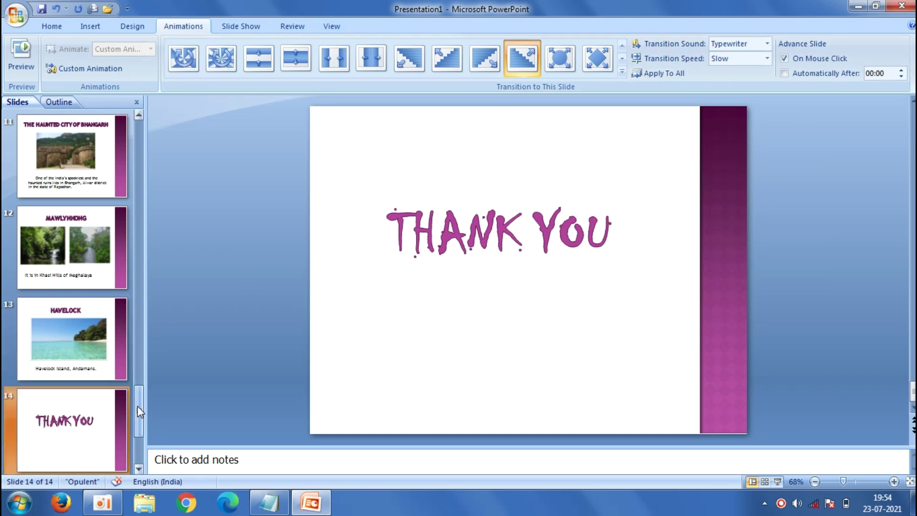
pyautogui.moveTo(139, 411); pyautogui.dragTo(155, 105)
# Give the TOURISM IN INDIA title on slide 1 a Faded Zoom entrance.
pyautogui.click(87, 159)
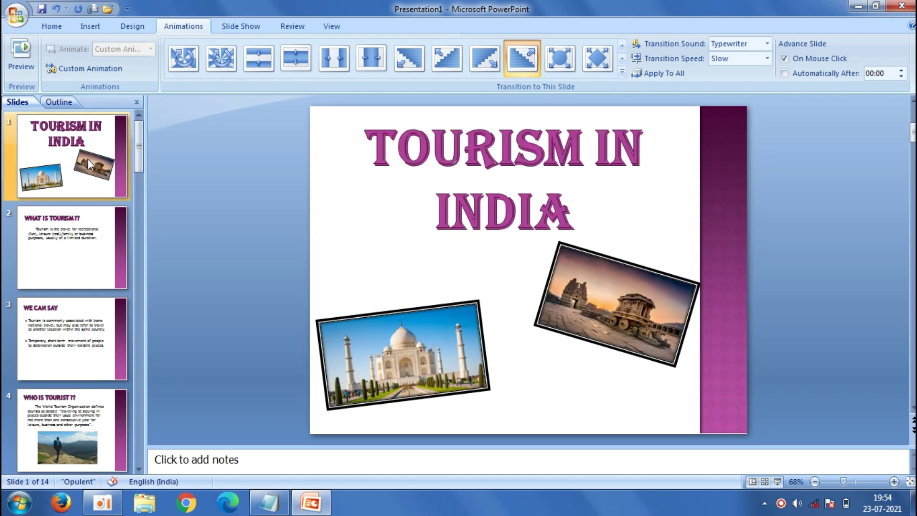
pyautogui.click(526, 162)
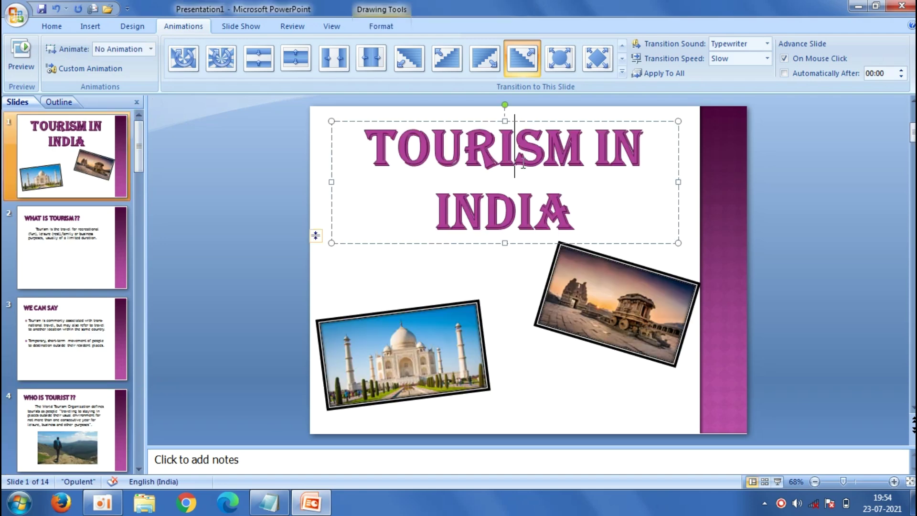
pyautogui.click(99, 65)
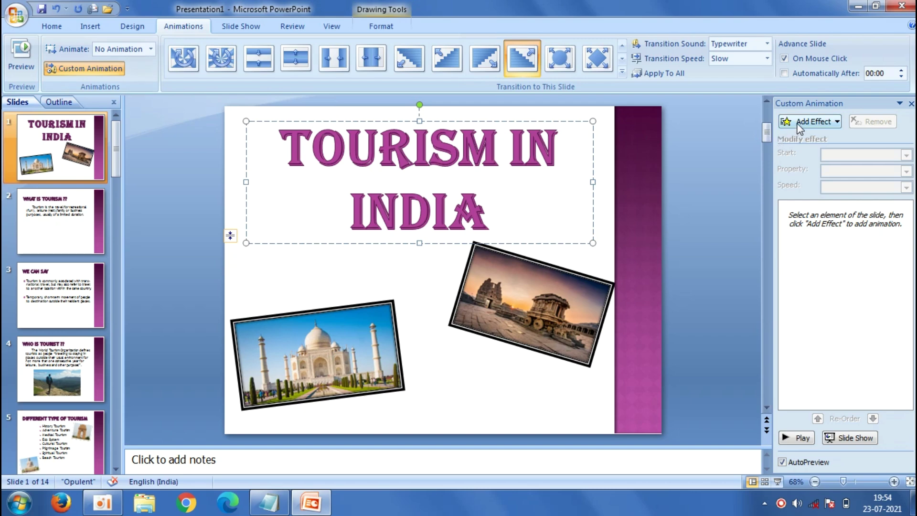
pyautogui.click(797, 123)
pyautogui.moveTo(795, 136)
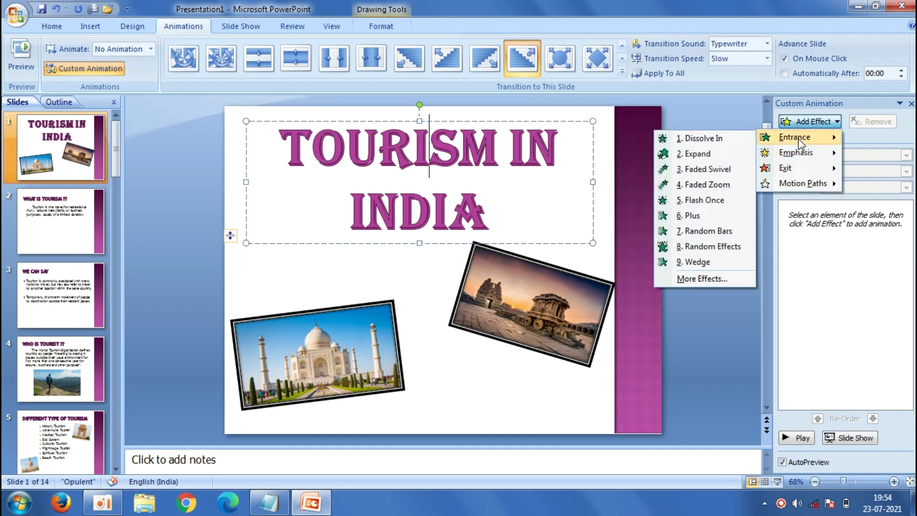
pyautogui.click(722, 187)
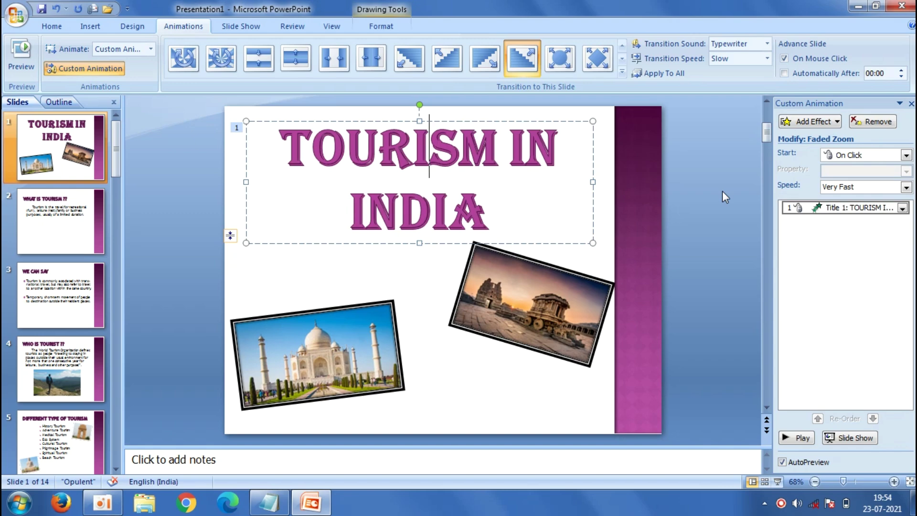
# Add Random Bars entrances to the stone chariot and Taj Mahal pictures.
pyautogui.click(548, 292)
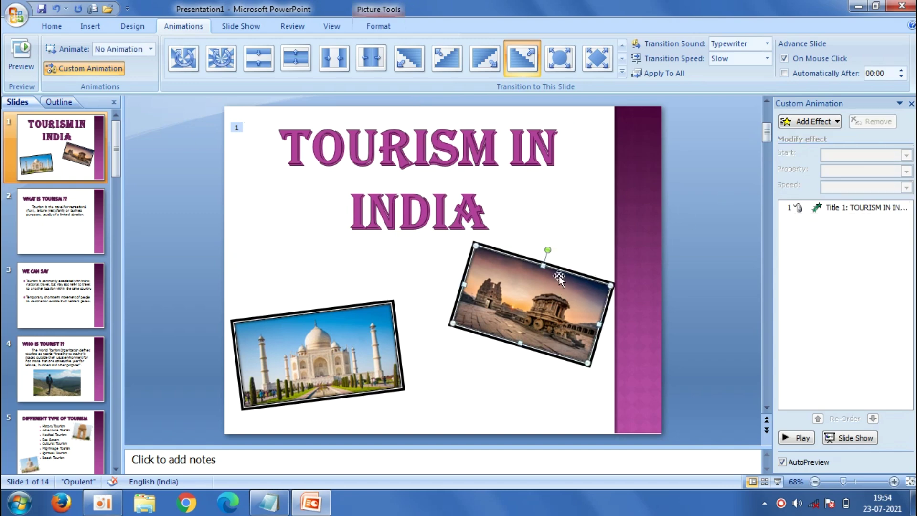
pyautogui.click(816, 123)
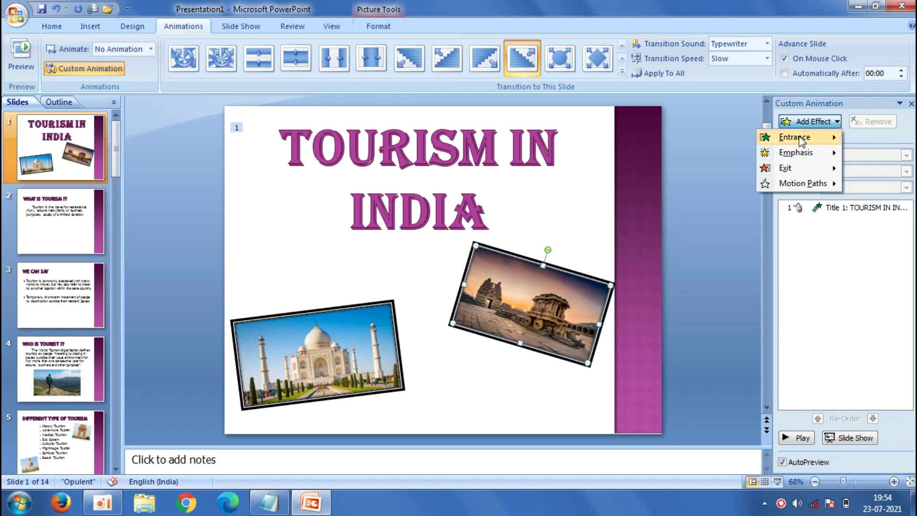
pyautogui.moveTo(795, 137)
pyautogui.click(739, 230)
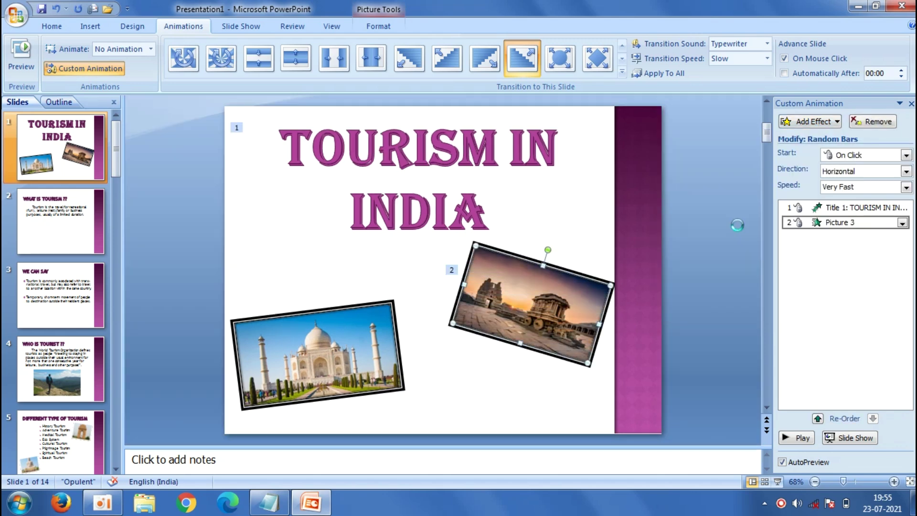
pyautogui.click(341, 370)
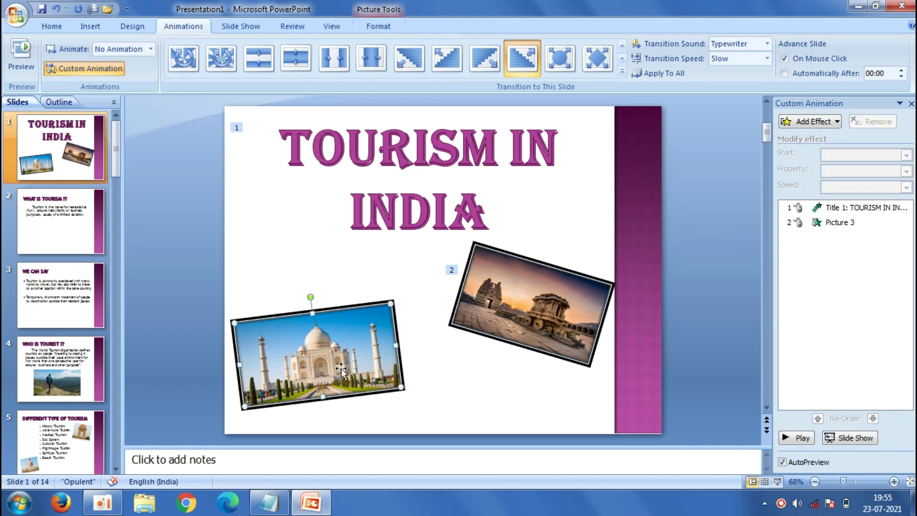
pyautogui.click(807, 122)
pyautogui.moveTo(795, 136)
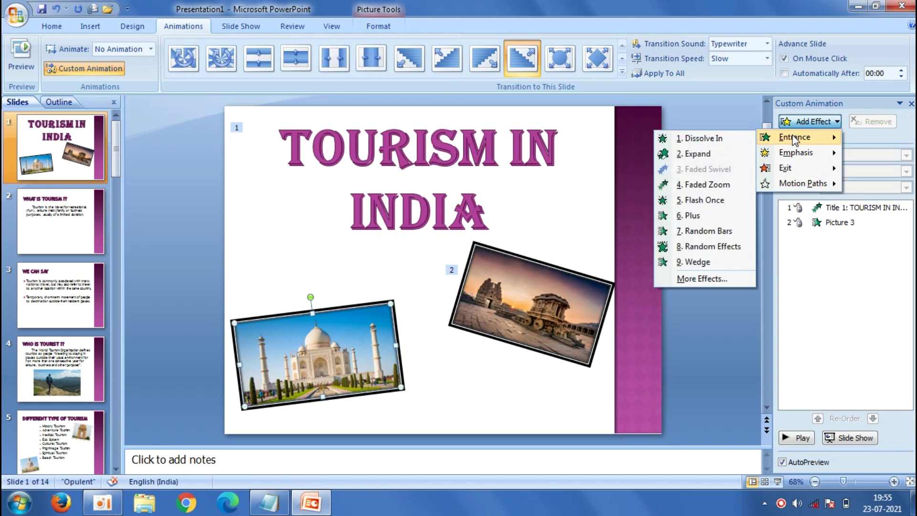
pyautogui.click(729, 231)
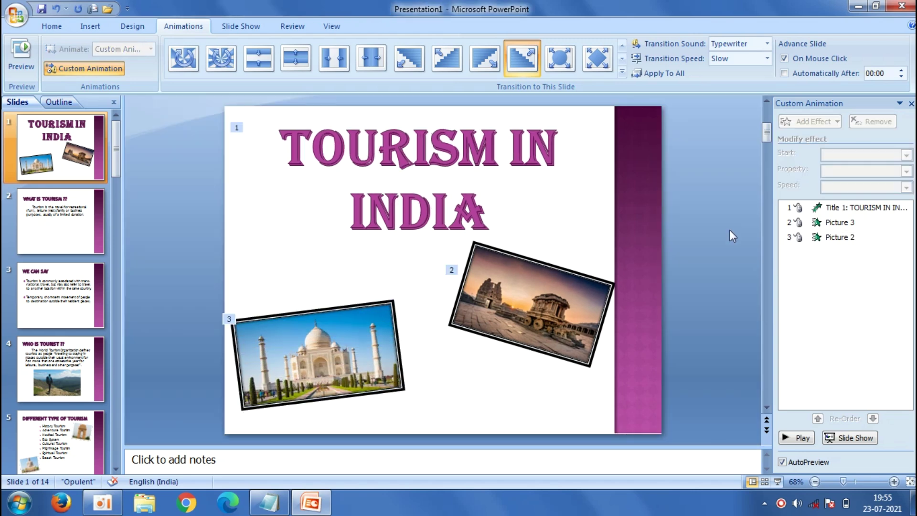
pyautogui.click(860, 209)
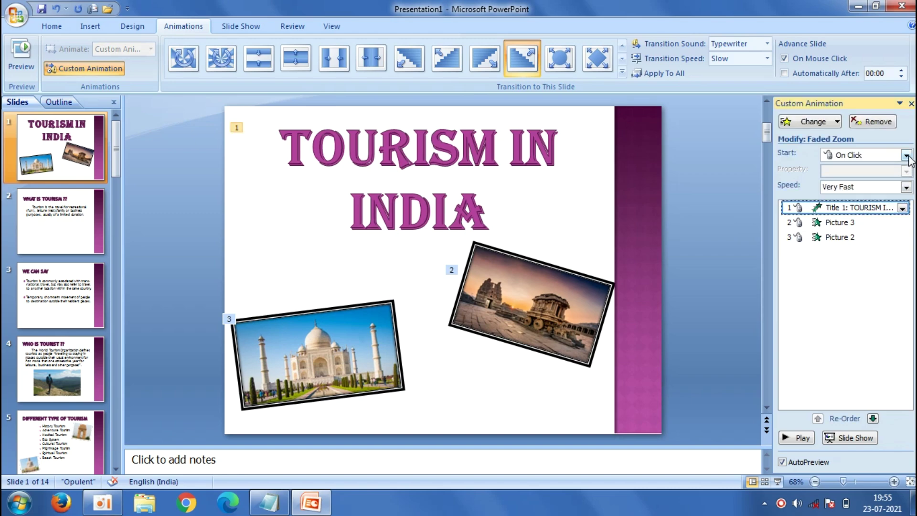
# Set Title 1 and the chariot picture to After Previous, the Taj Mahal picture to With Previous.
pyautogui.click(906, 155)
pyautogui.click(855, 193)
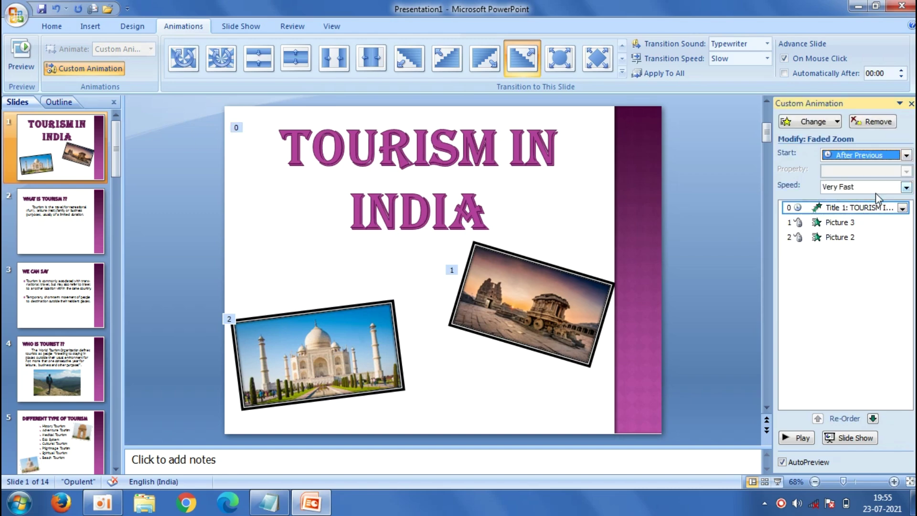
pyautogui.click(856, 223)
pyautogui.click(906, 155)
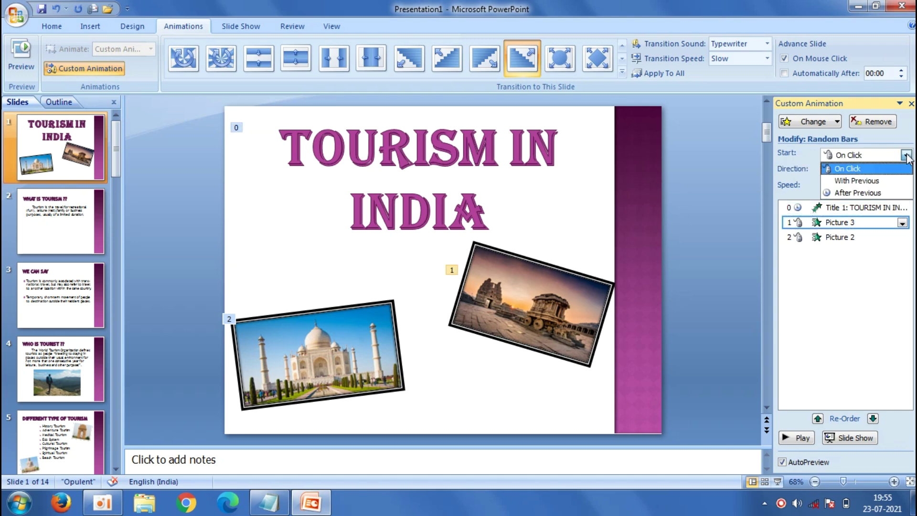
pyautogui.click(878, 192)
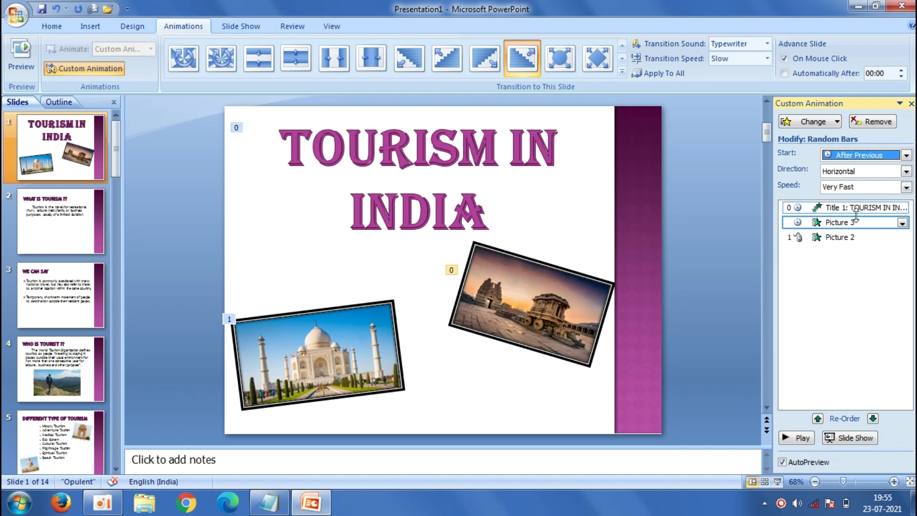
pyautogui.click(848, 237)
pyautogui.click(906, 155)
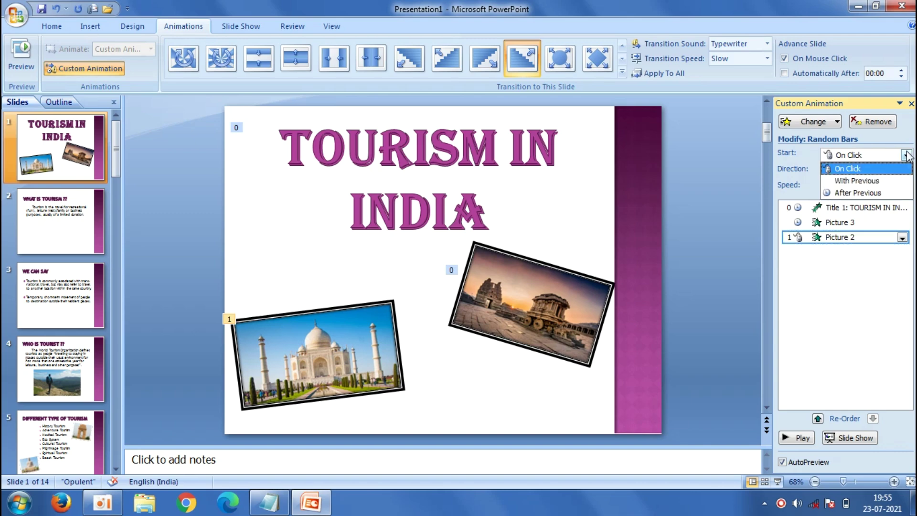
pyautogui.click(878, 180)
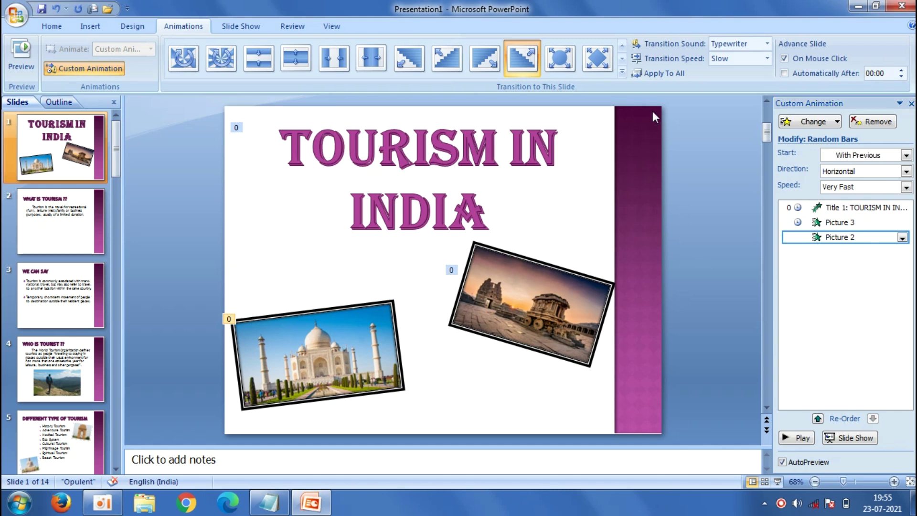
# Replace slide 1's Typewriter transition with Comb Horizontal and set its transition sound to Chime.
pyautogui.click(622, 73)
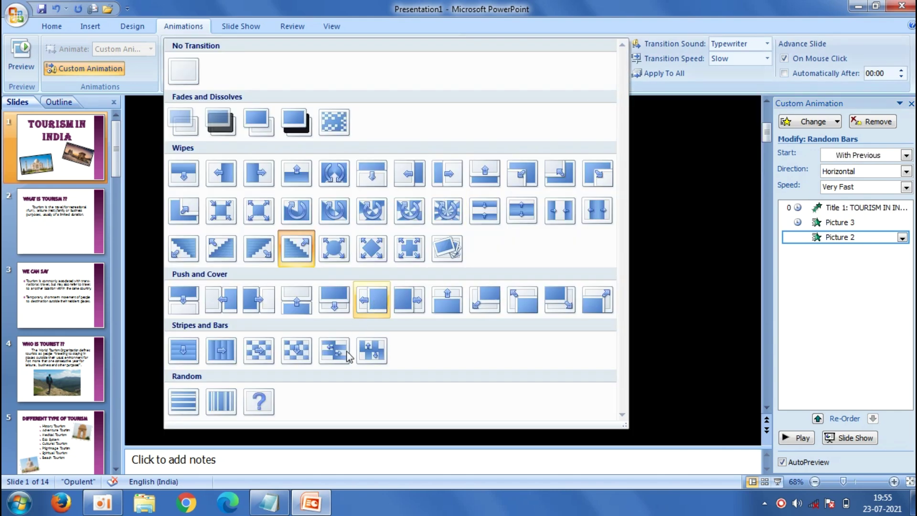
pyautogui.click(345, 353)
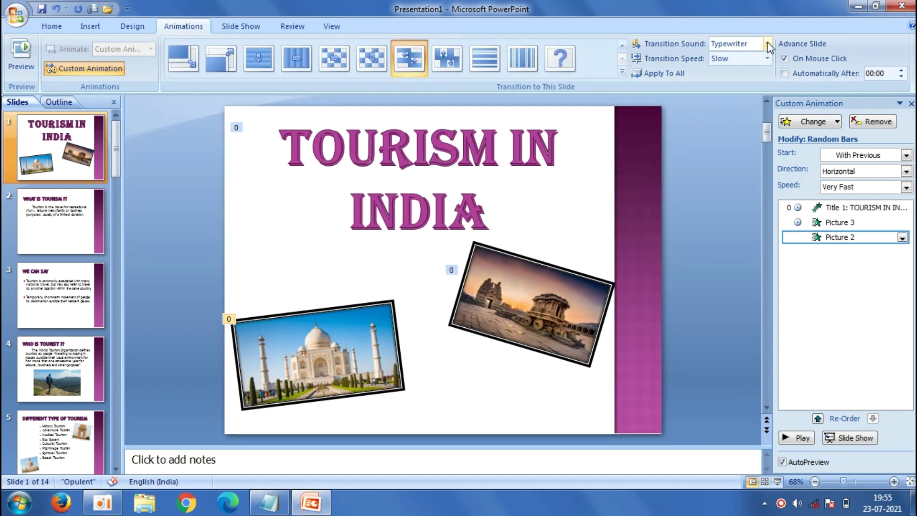
pyautogui.click(767, 45)
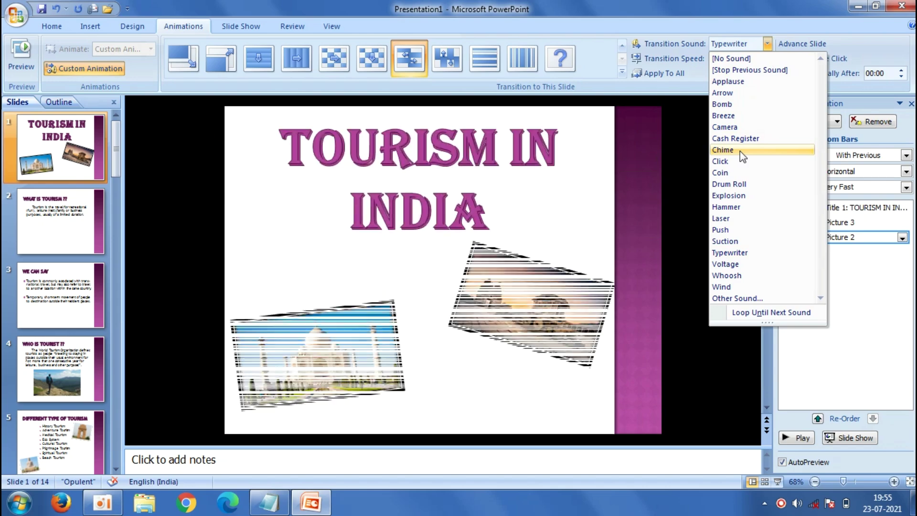
pyautogui.click(740, 151)
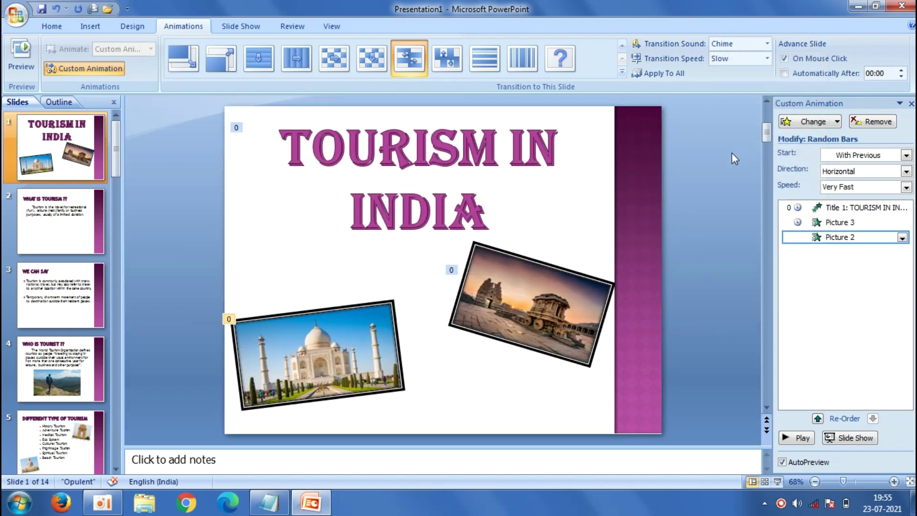
# Set the TOURISM IN INDIA title's Faded Zoom to Slow, review the picture animations, and close Custom Animation.
pyautogui.click(855, 208)
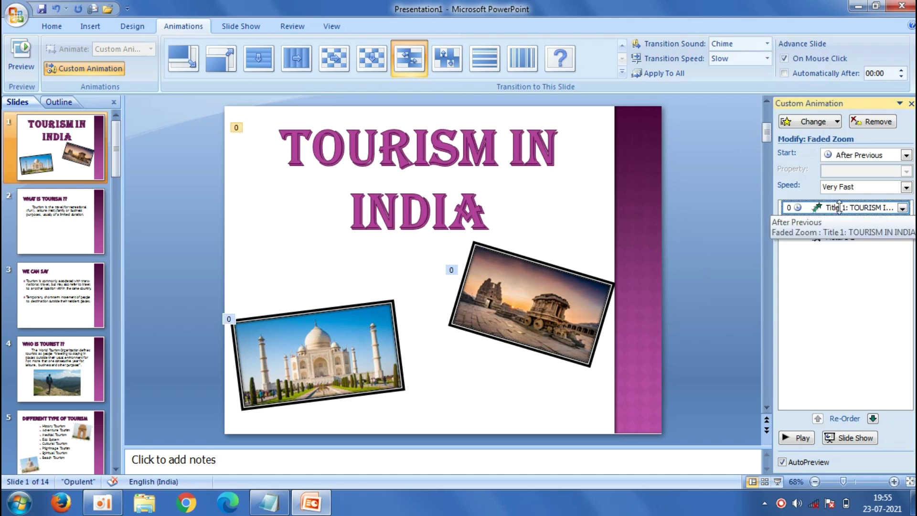
pyautogui.click(906, 186)
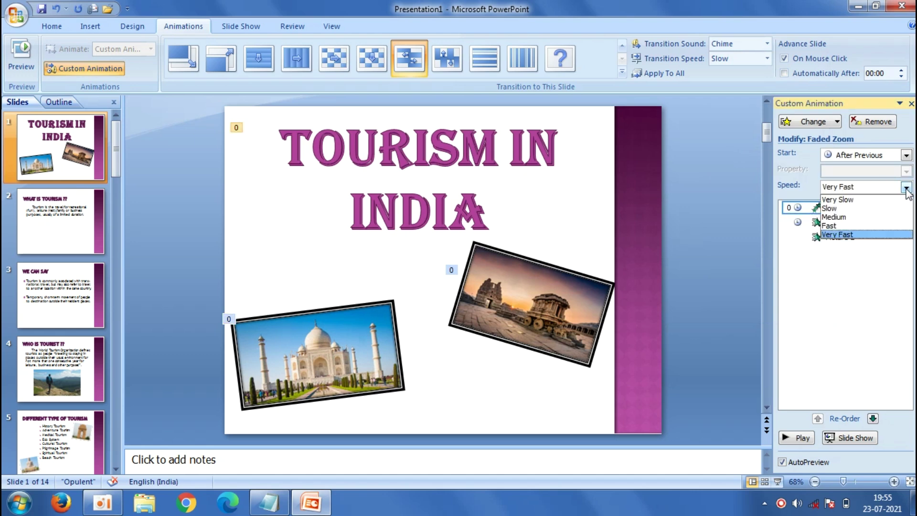
pyautogui.click(881, 209)
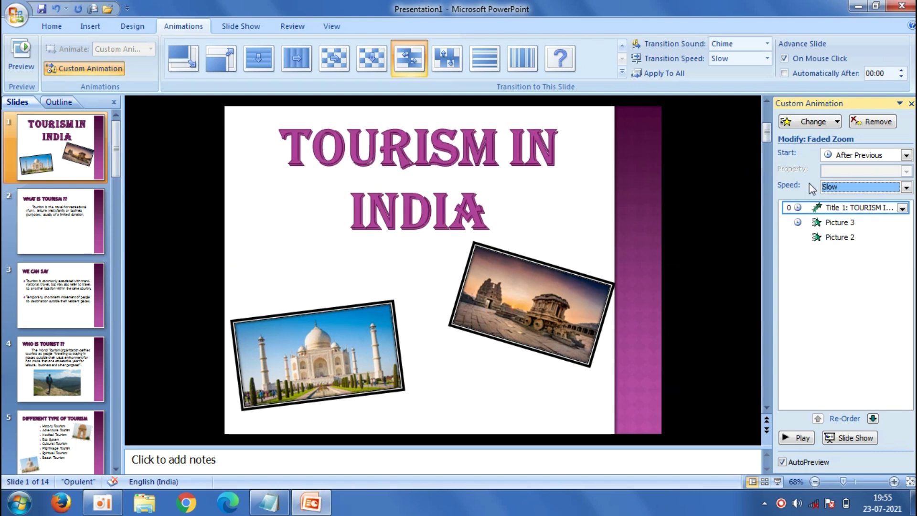
pyautogui.click(840, 237)
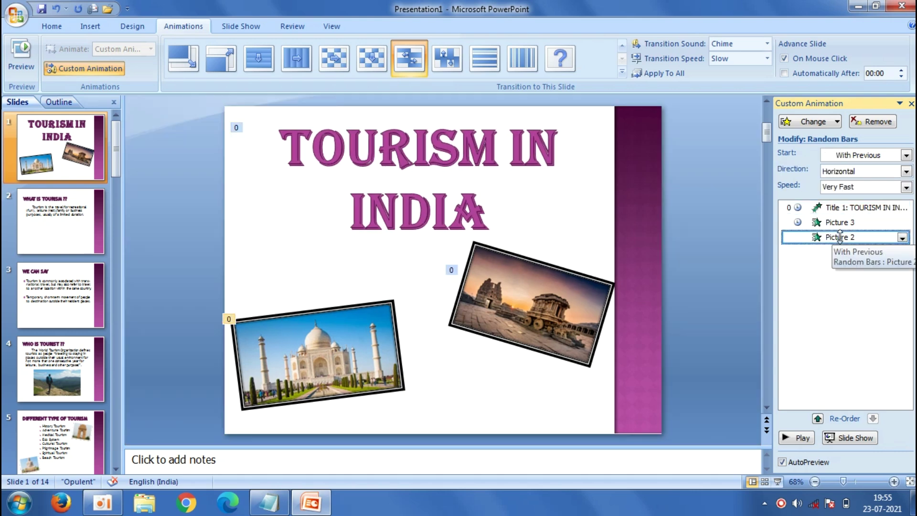
pyautogui.press('Up')
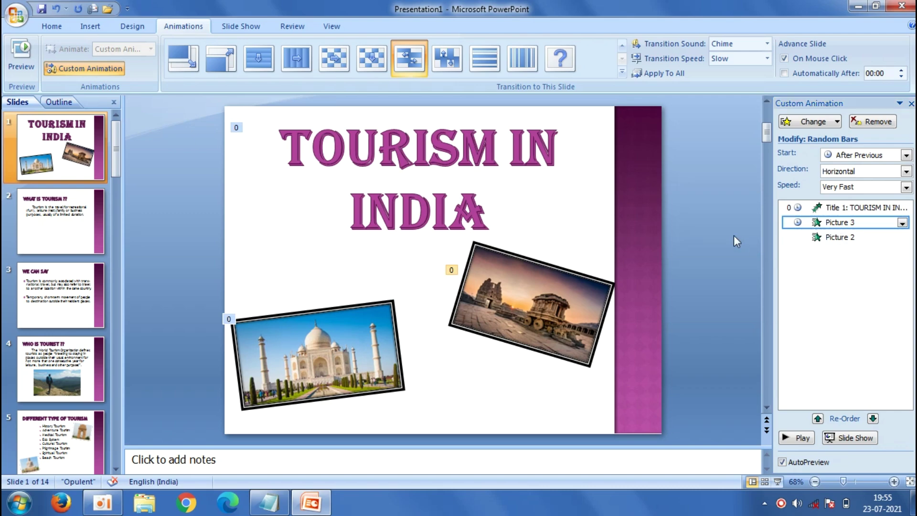
pyautogui.click(911, 103)
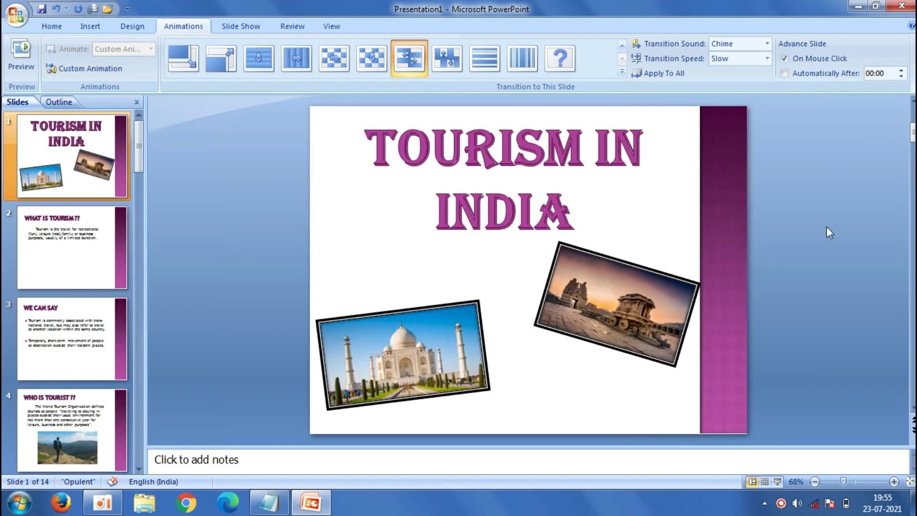
# Run the slide show from the first slide past the THANK YOU slide to the end screen.
pyautogui.click(777, 482)
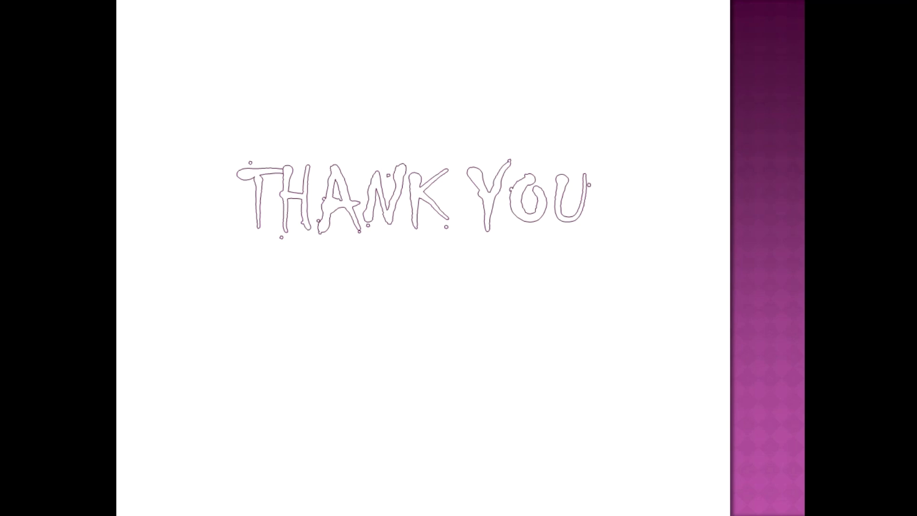
pyautogui.click(794, 313)
pyautogui.click(794, 314)
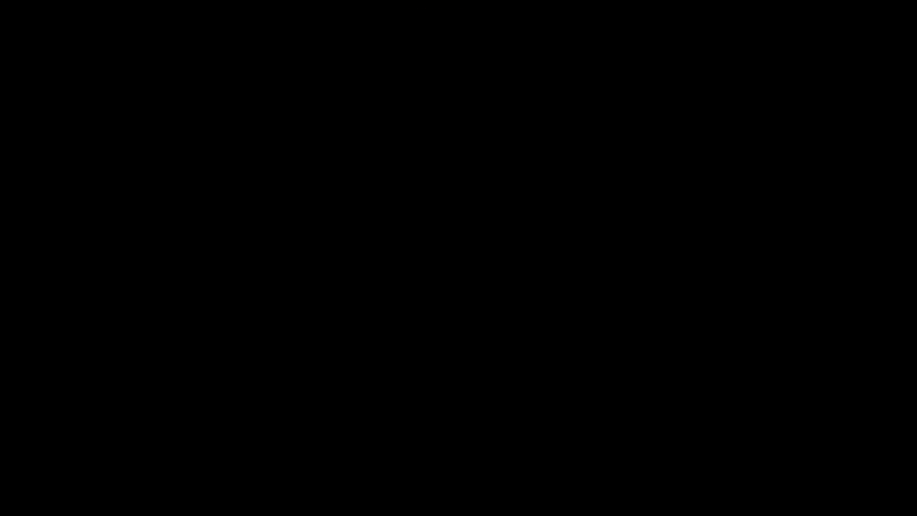